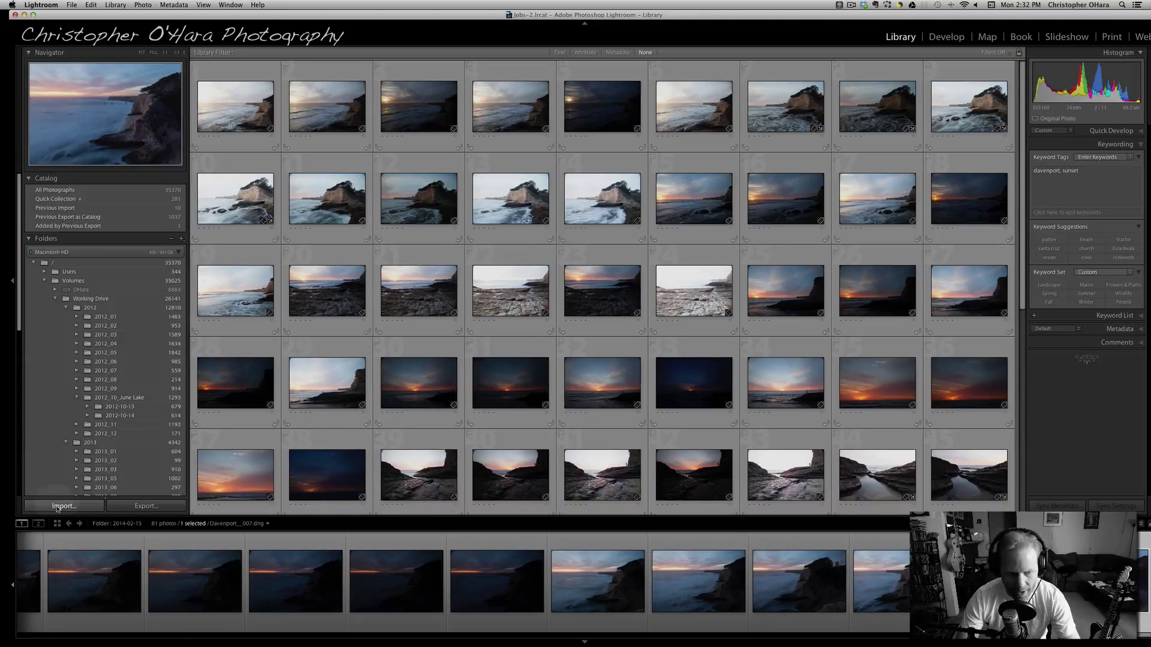
# Step: Start a photo import from EOS_DIGITAL, switch suspected-duplicate exclusion off and on for comparison, and leave it enabled
pyautogui.click(57, 507)
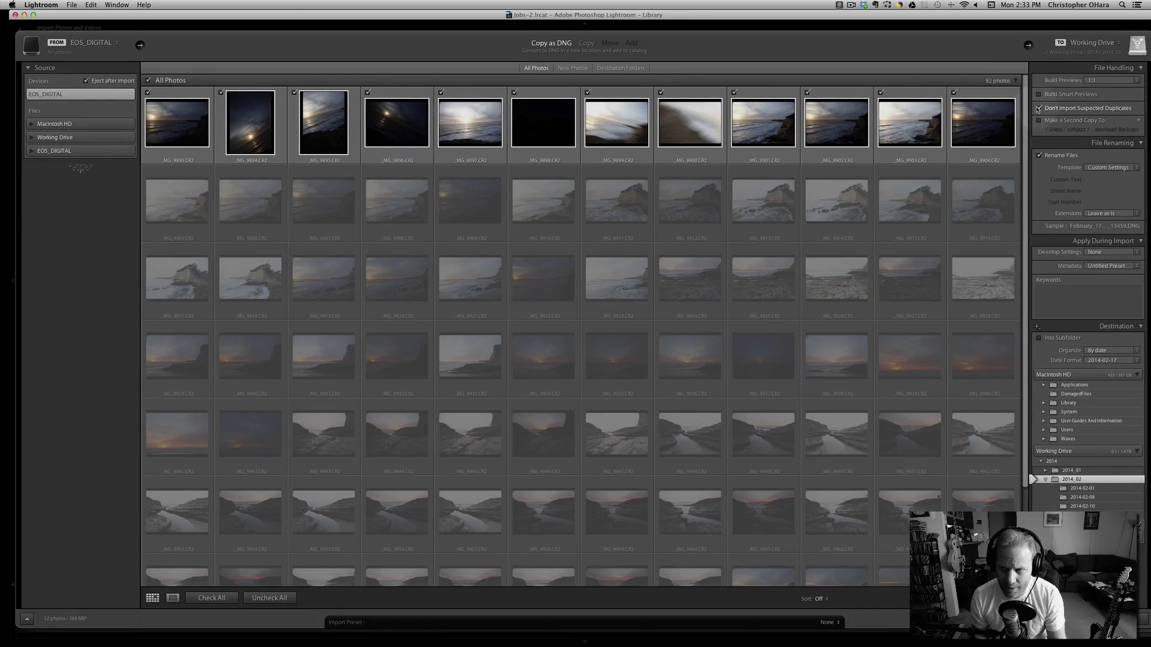
pyautogui.click(1039, 109)
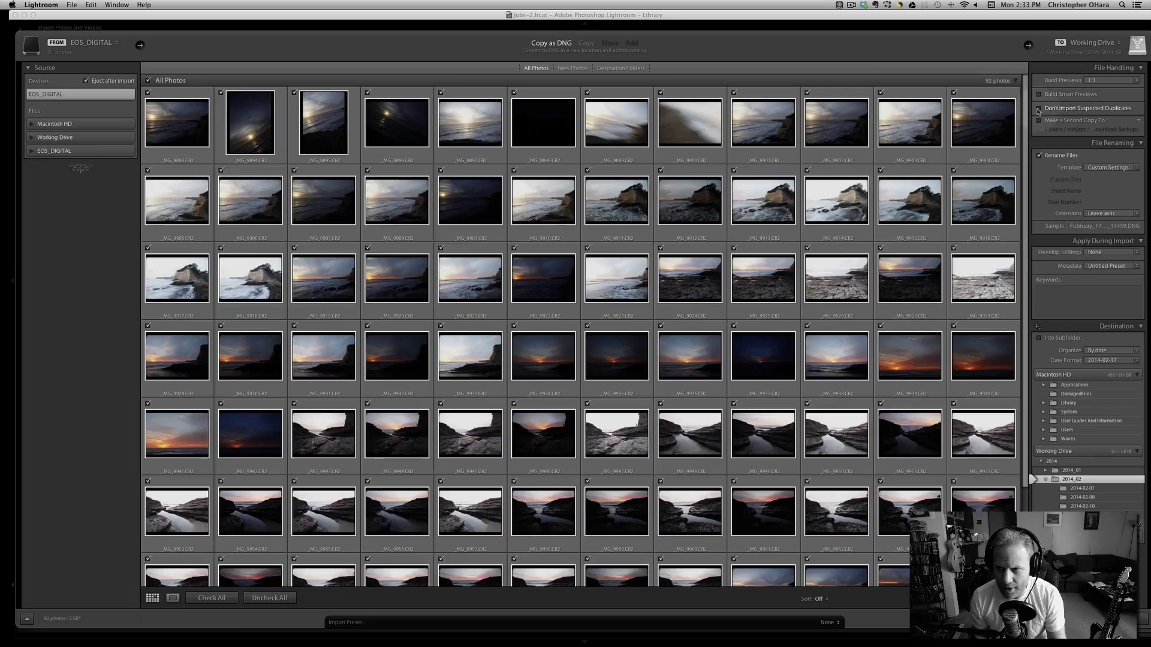
pyautogui.click(1039, 109)
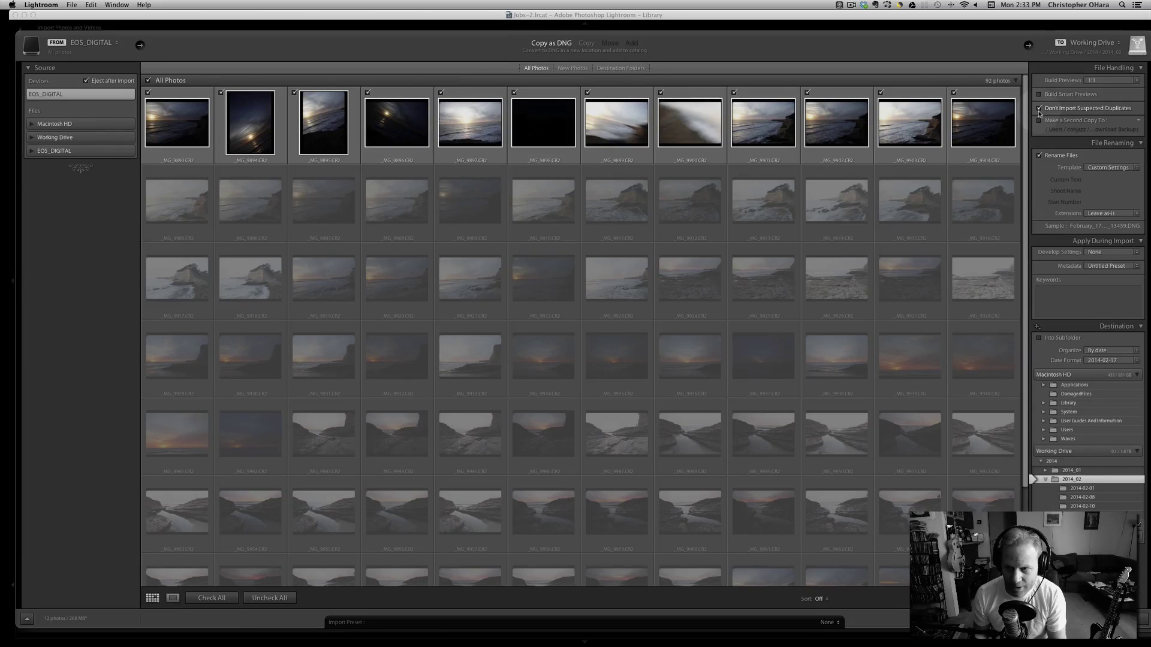
pyautogui.click(1039, 110)
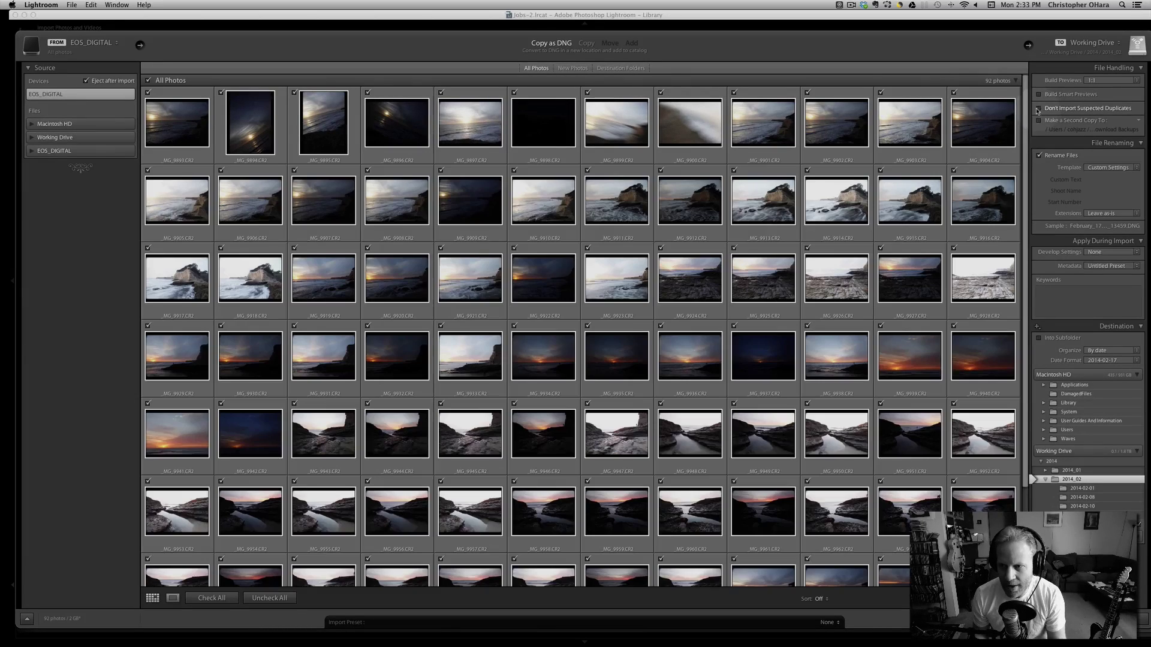
pyautogui.click(1039, 108)
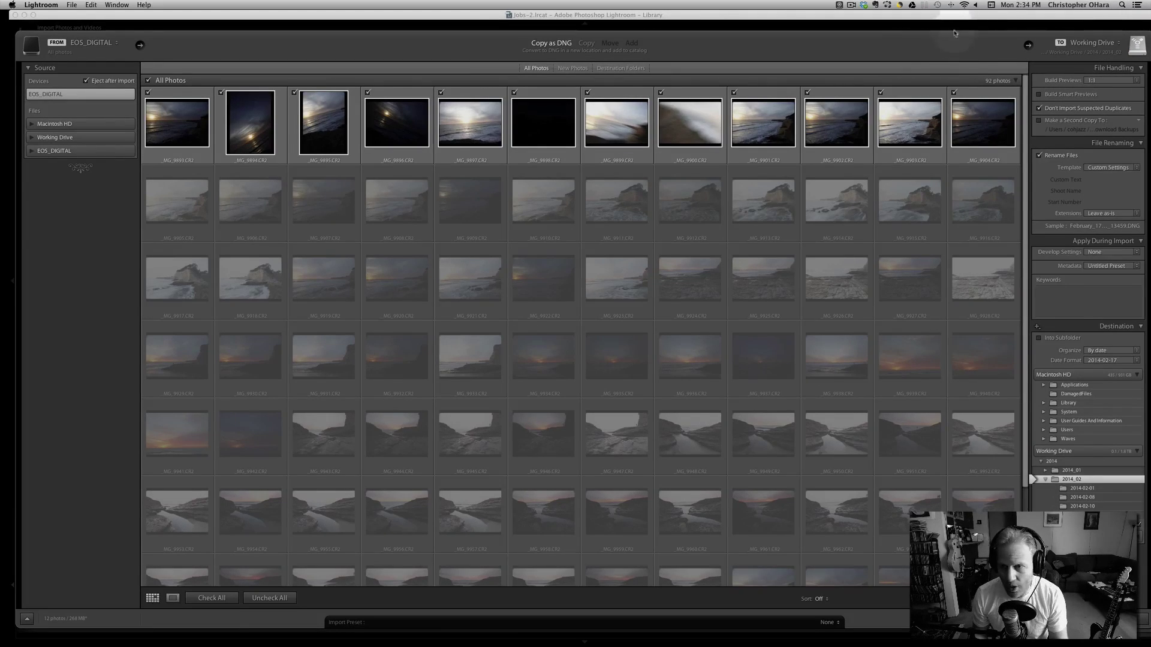
pyautogui.moveTo(958, 17); pyautogui.dragTo(954, 18)
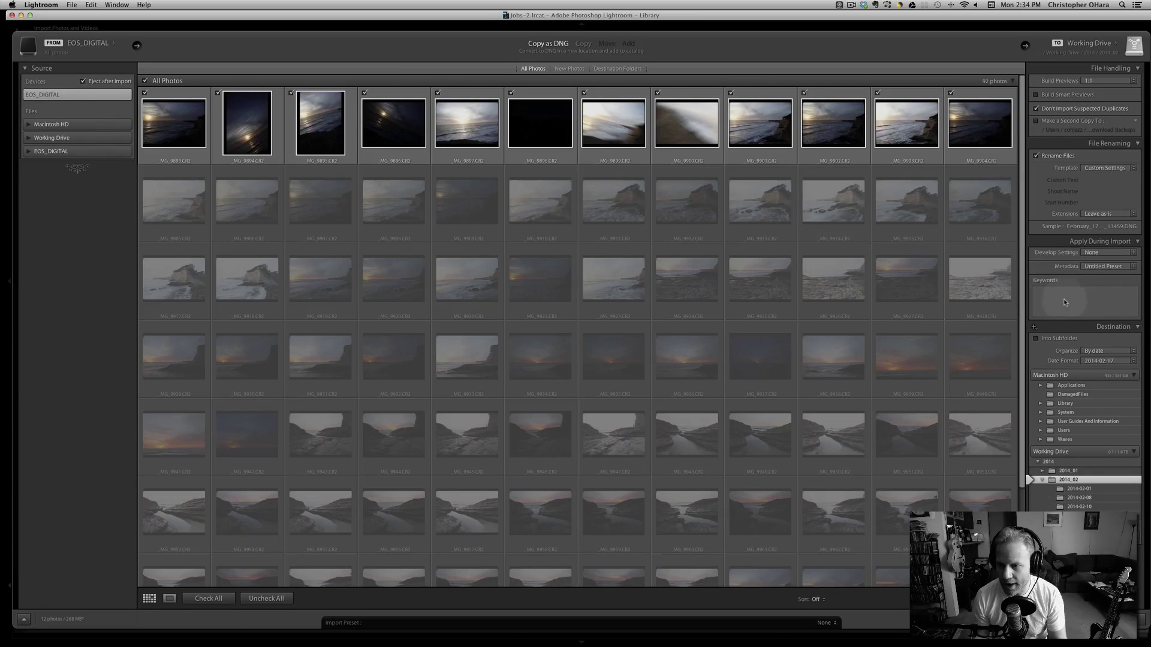
# Step: Set the keywords "davenport, sunset" to apply to the photos during import
pyautogui.click(1041, 296)
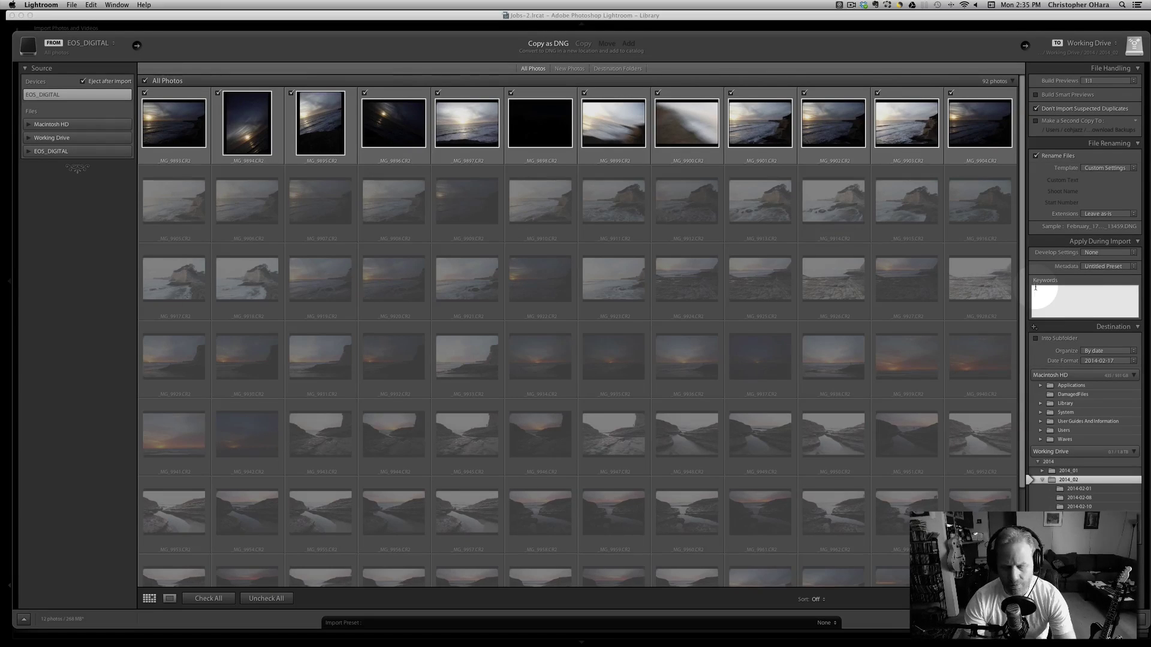
pyautogui.hotkey('alt', 'shift')
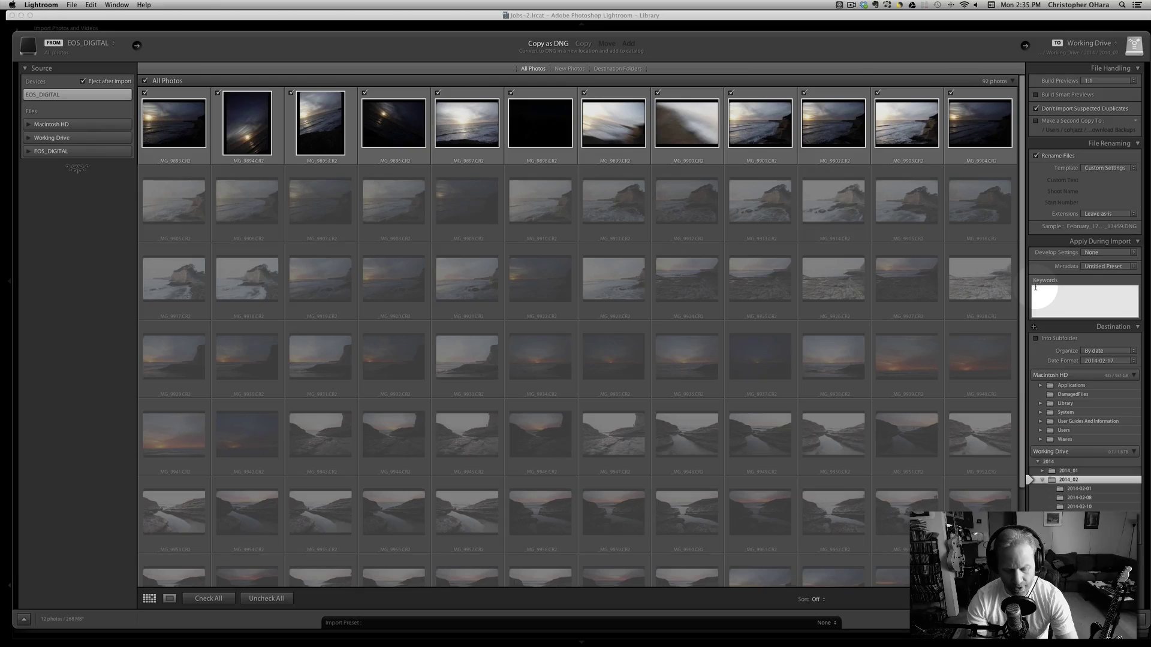
pyautogui.press('shift')
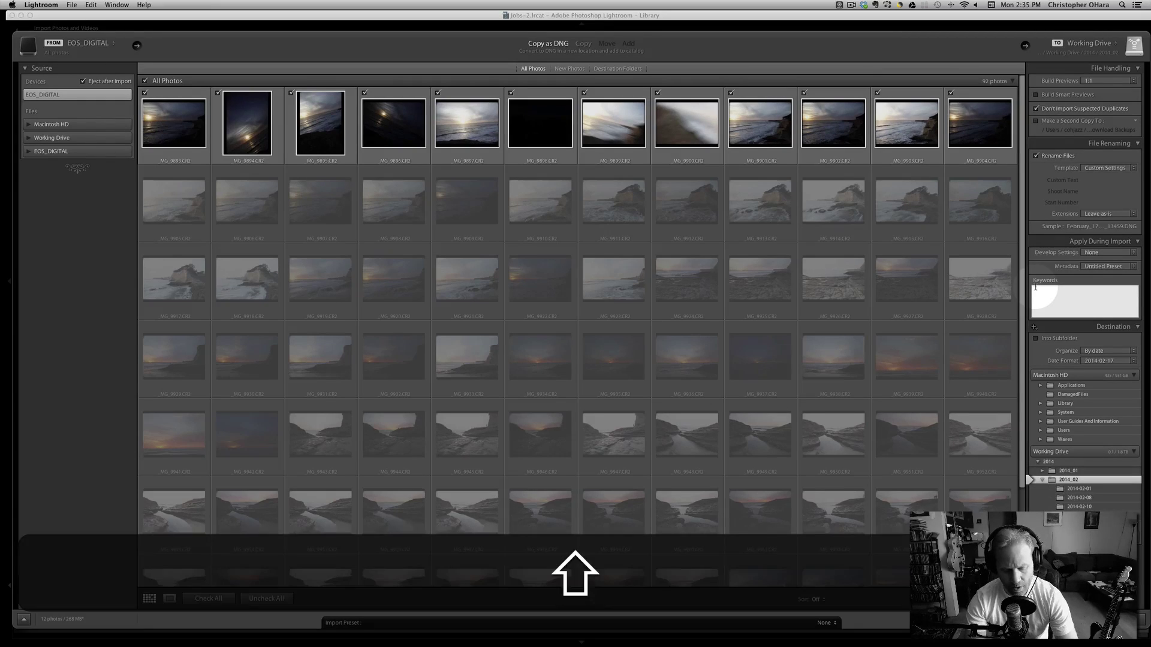
pyautogui.write('DE')
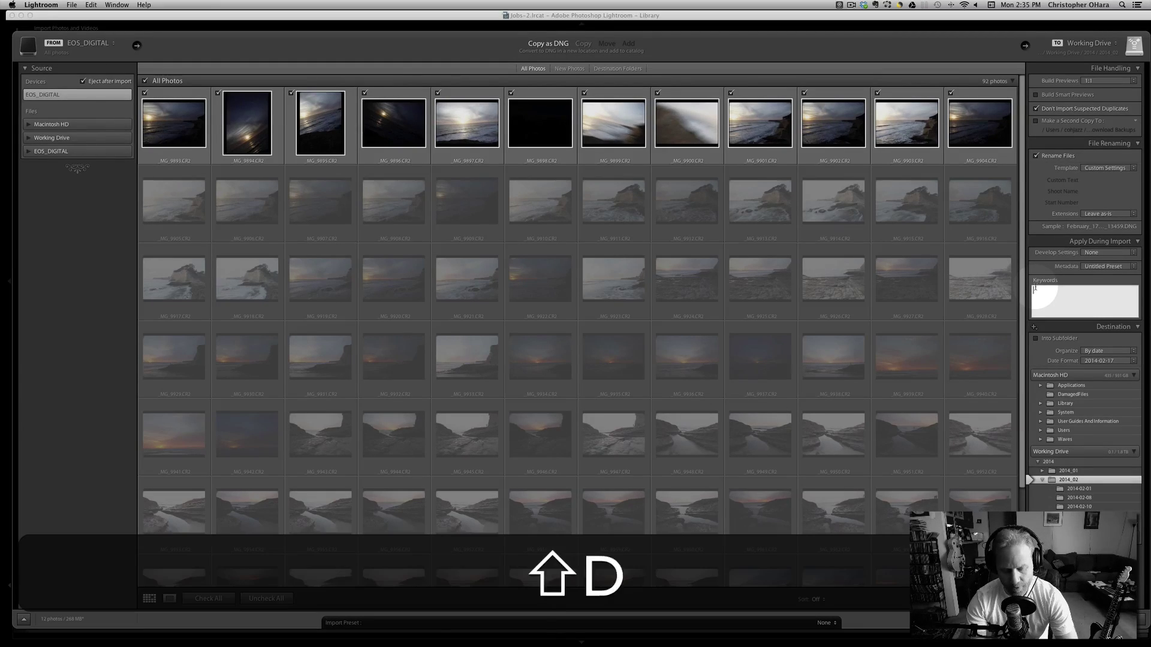
pyautogui.press('BackSpace')
pyautogui.press('BackSpace')
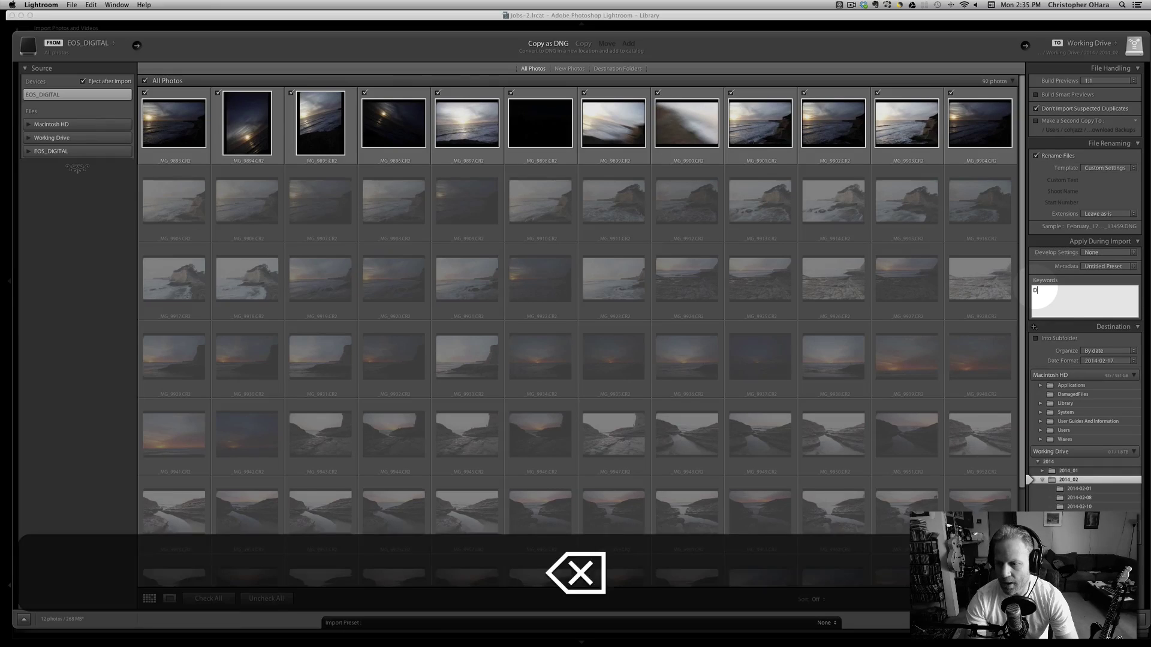
pyautogui.write('avenport')
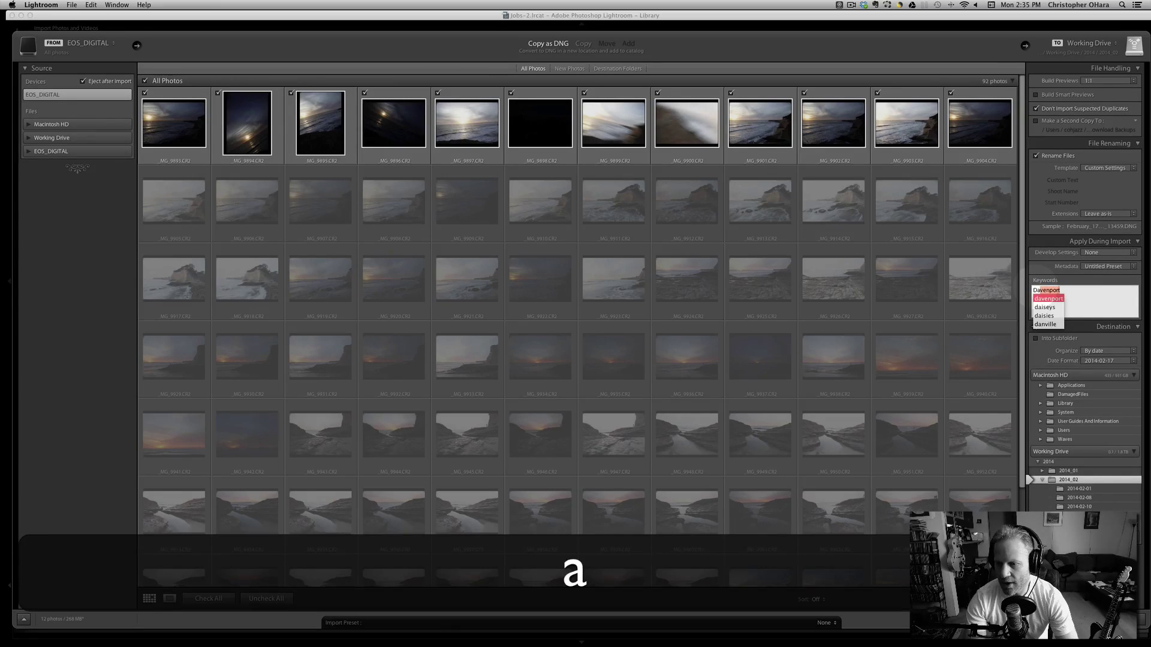
pyautogui.hotkey('alt', 'Return')
pyautogui.write(',')
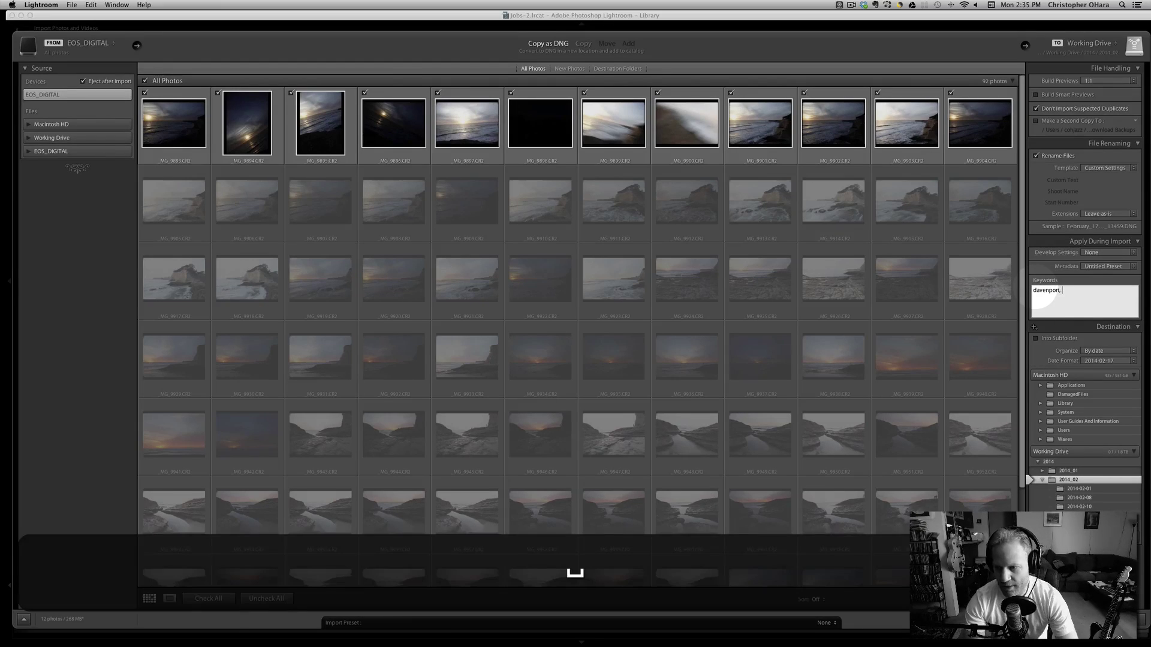
pyautogui.write(' sunset')
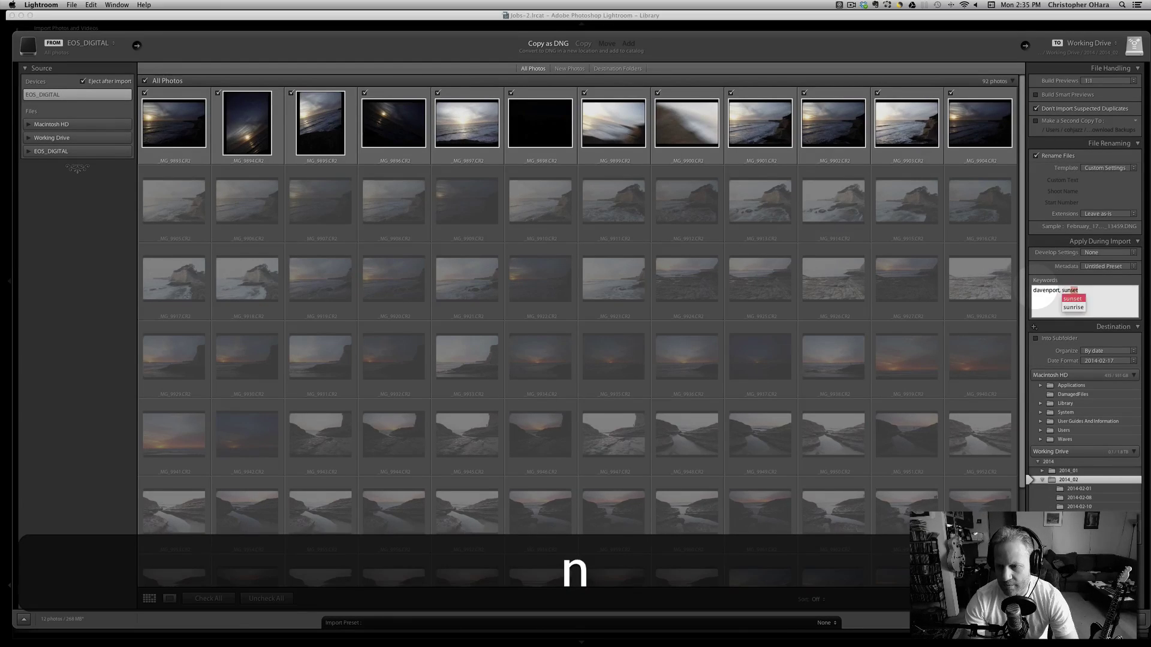
pyautogui.press('Return')
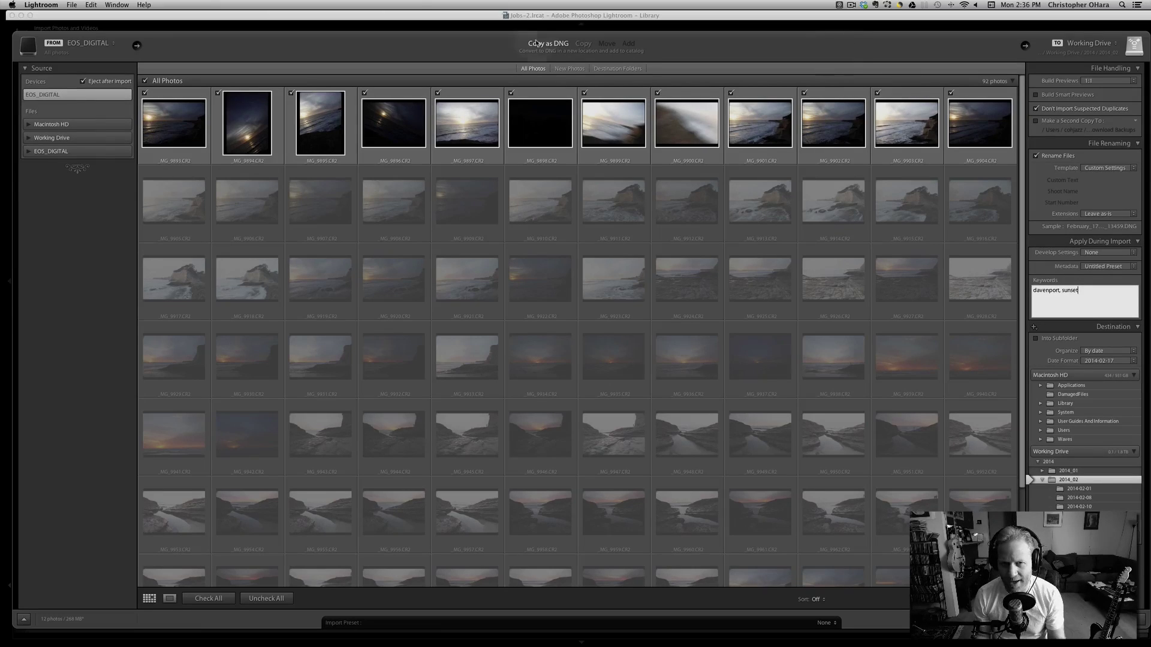
pyautogui.moveTo(466, 19); pyautogui.dragTo(464, 17)
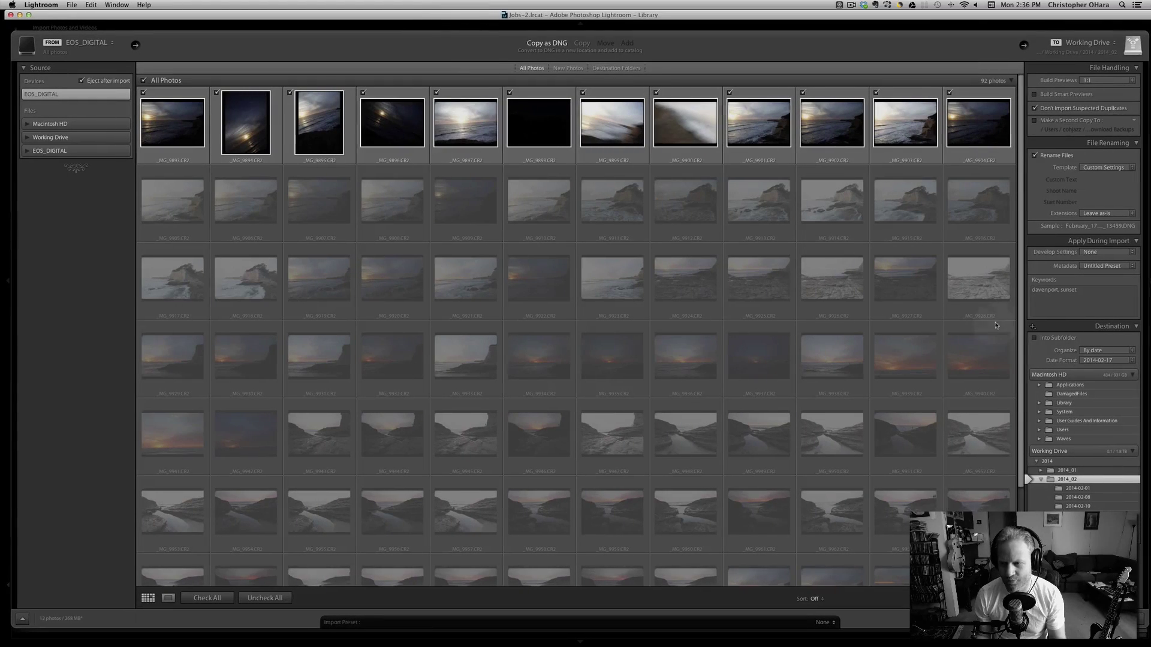
pyautogui.click(1106, 299)
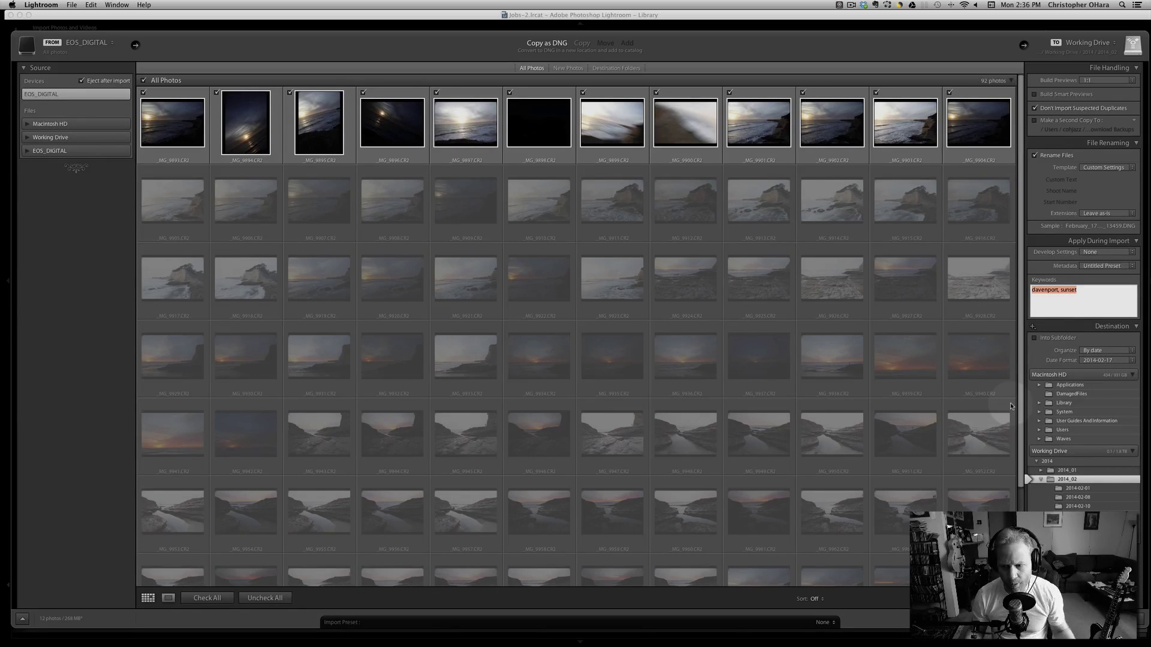
pyautogui.moveTo(1010, 406)
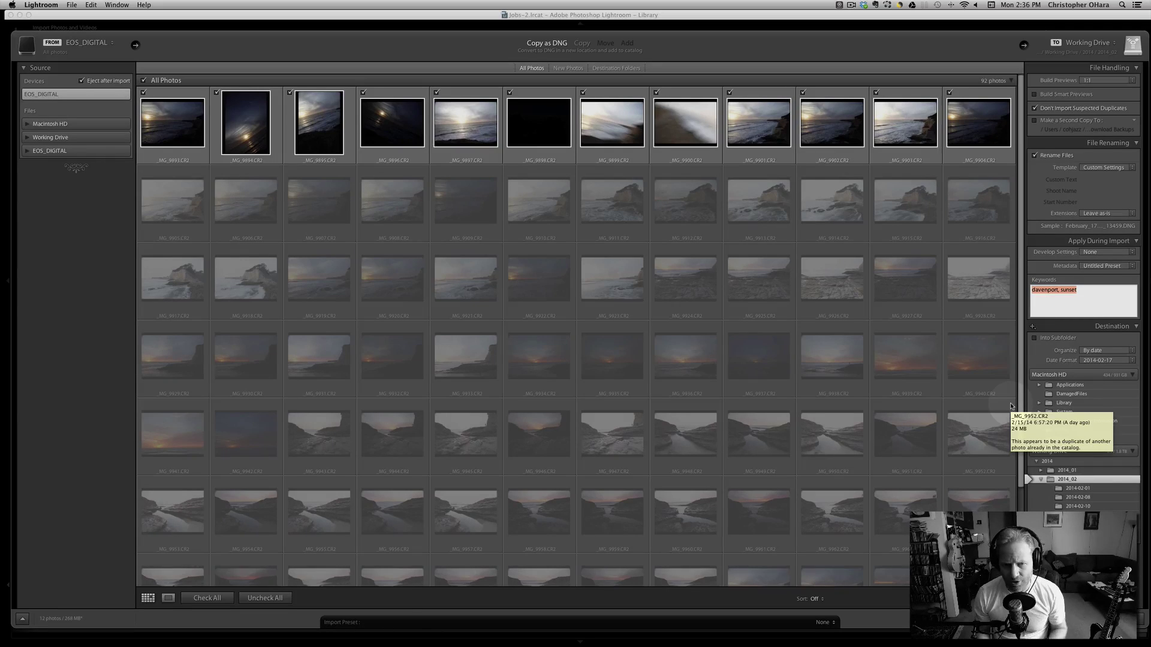
pyautogui.click(1092, 299)
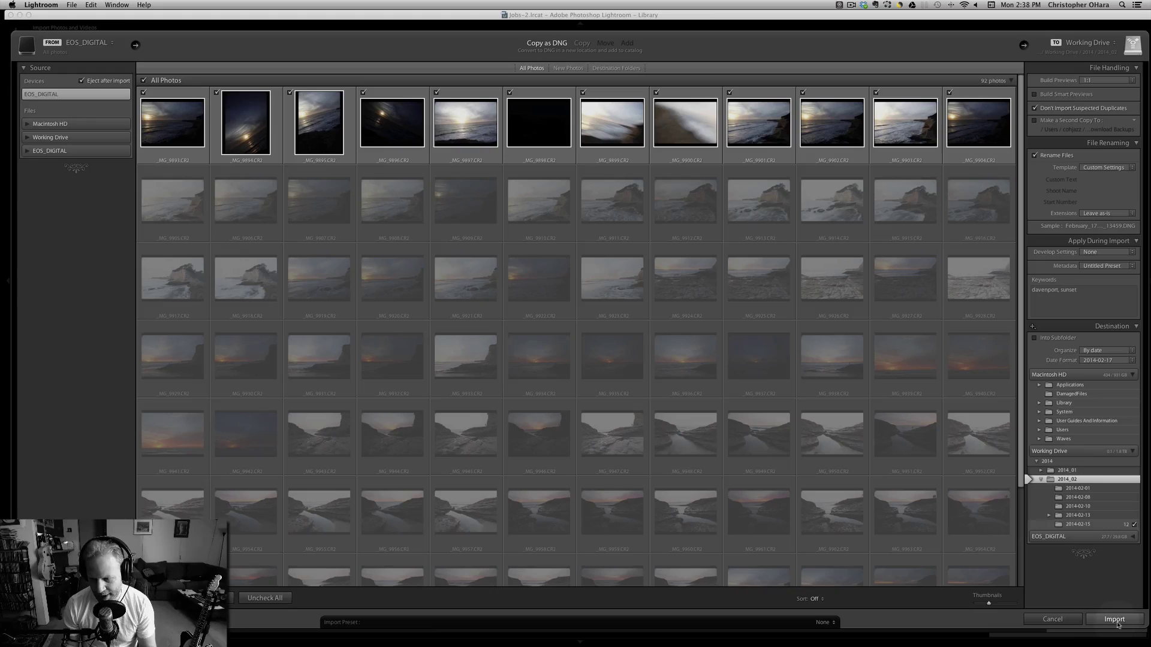
# Step: Import the checked photos and dismiss the import results report
pyautogui.click(1113, 619)
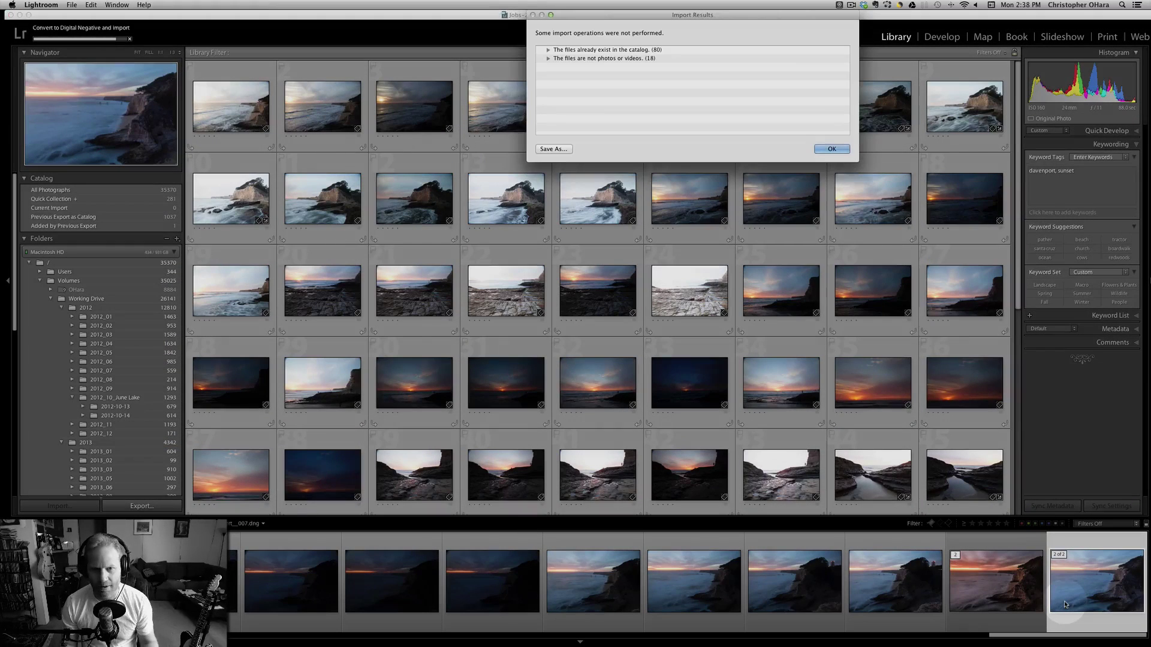
pyautogui.click(831, 149)
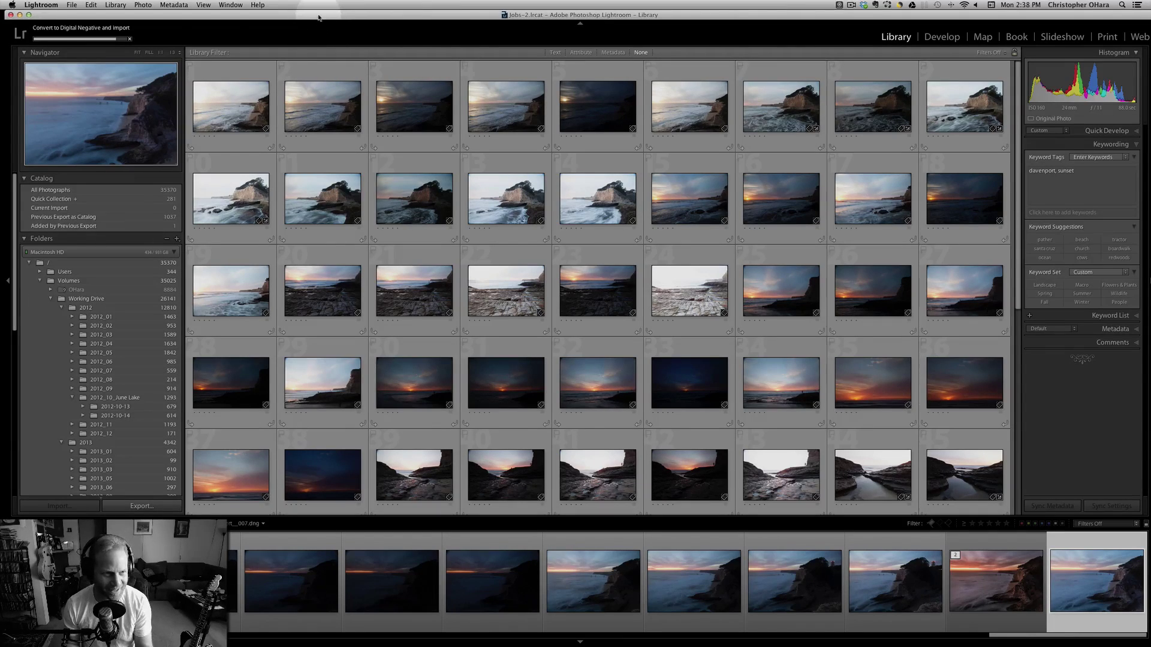
pyautogui.moveTo(319, 17); pyautogui.dragTo(316, 17)
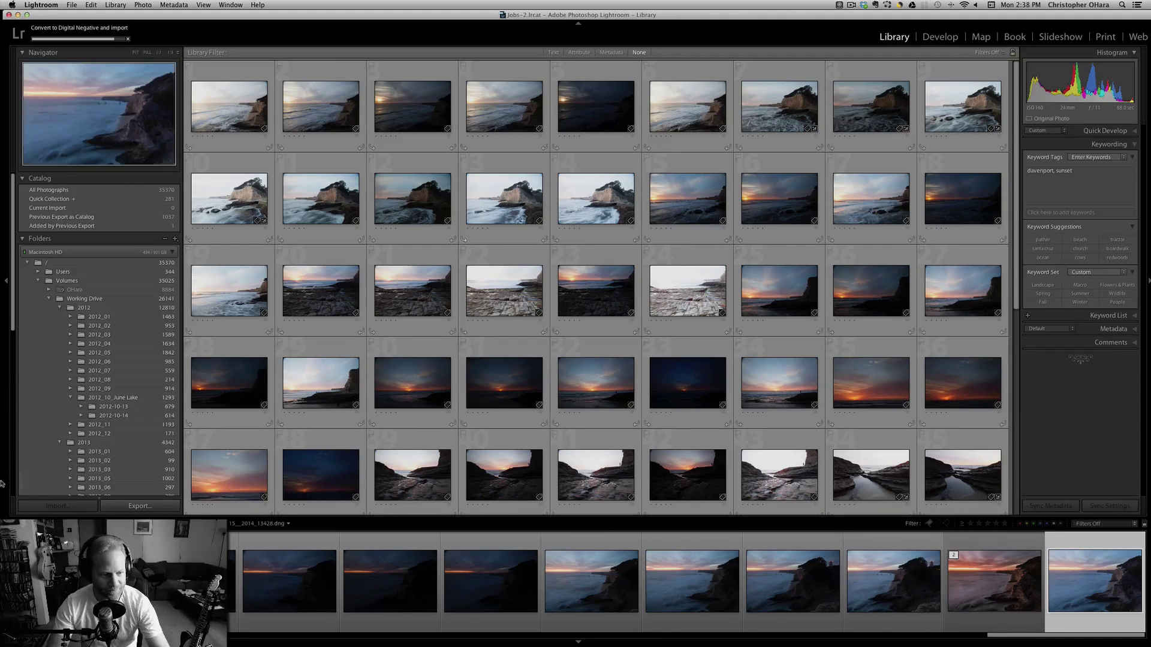
# Step: Find the newly imported photos in the 2014-02-15 folder and select the first one in the grid
pyautogui.scroll(-5, 125, 460)
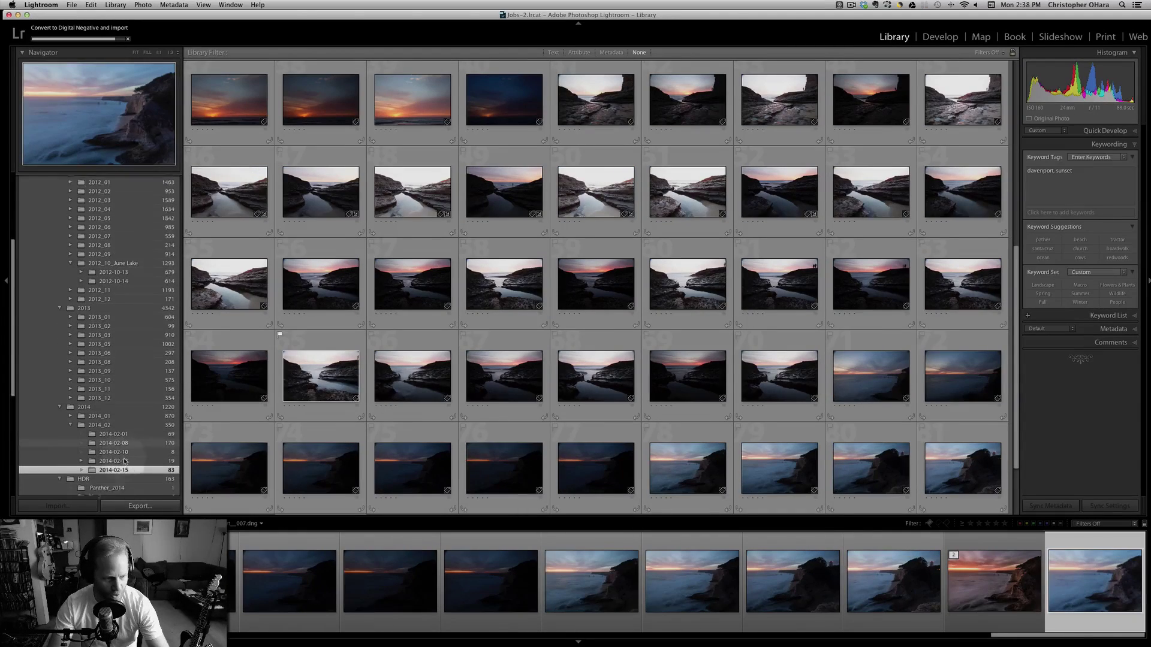
pyautogui.scroll(-1, 125, 460)
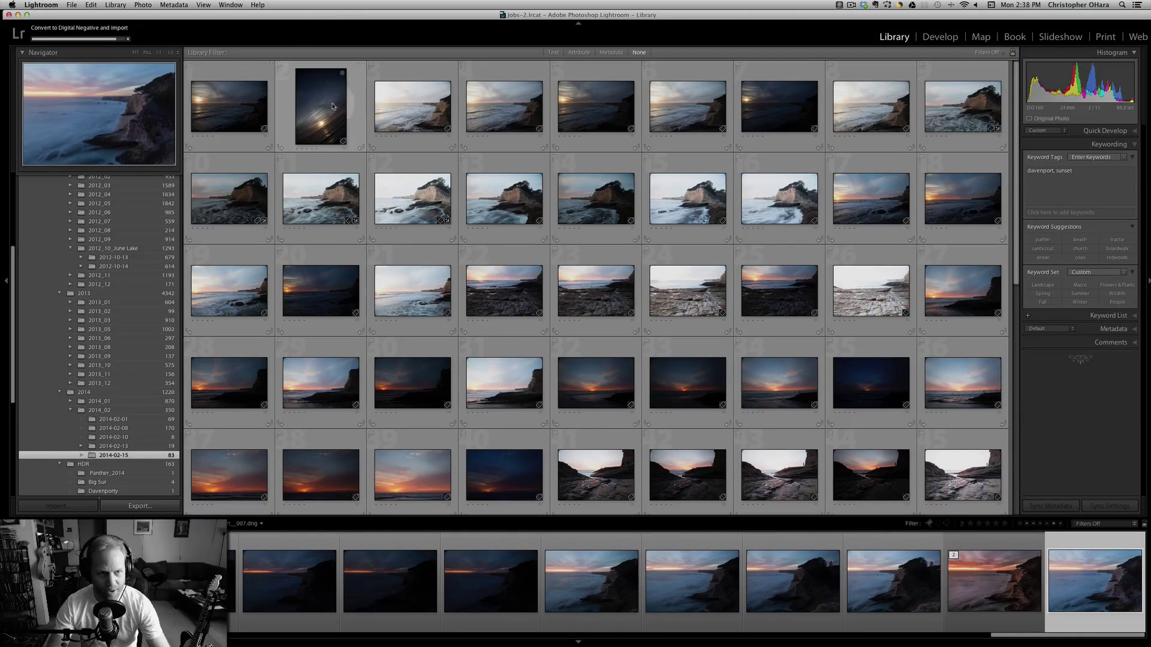
pyautogui.moveTo(333, 106)
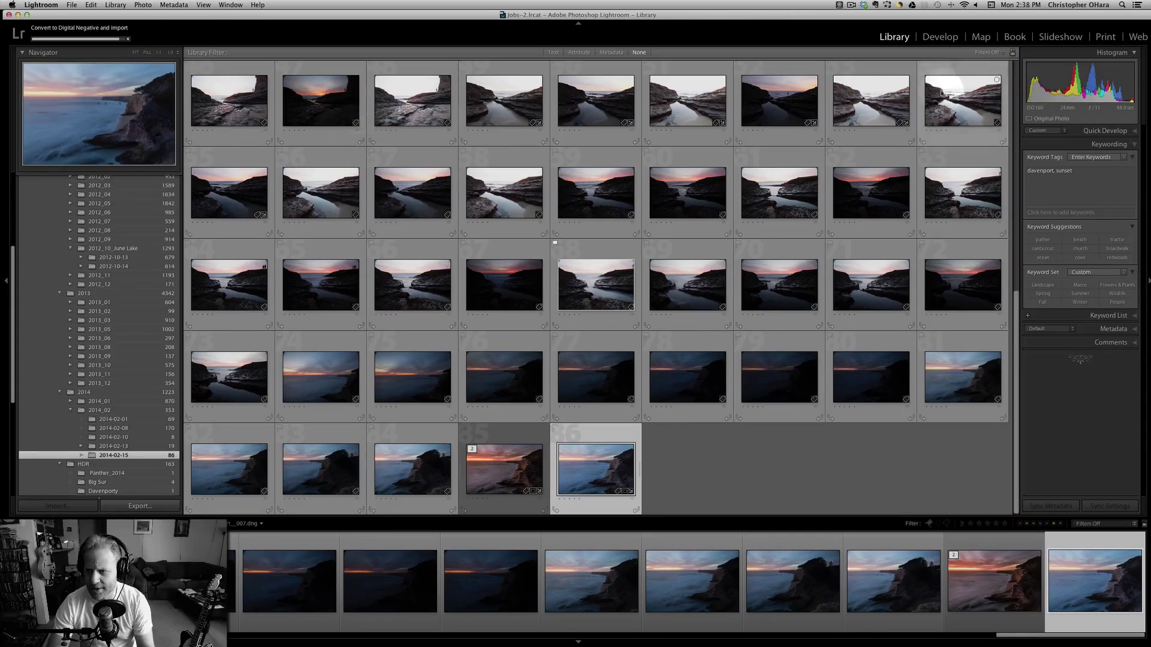
pyautogui.click(1016, 67)
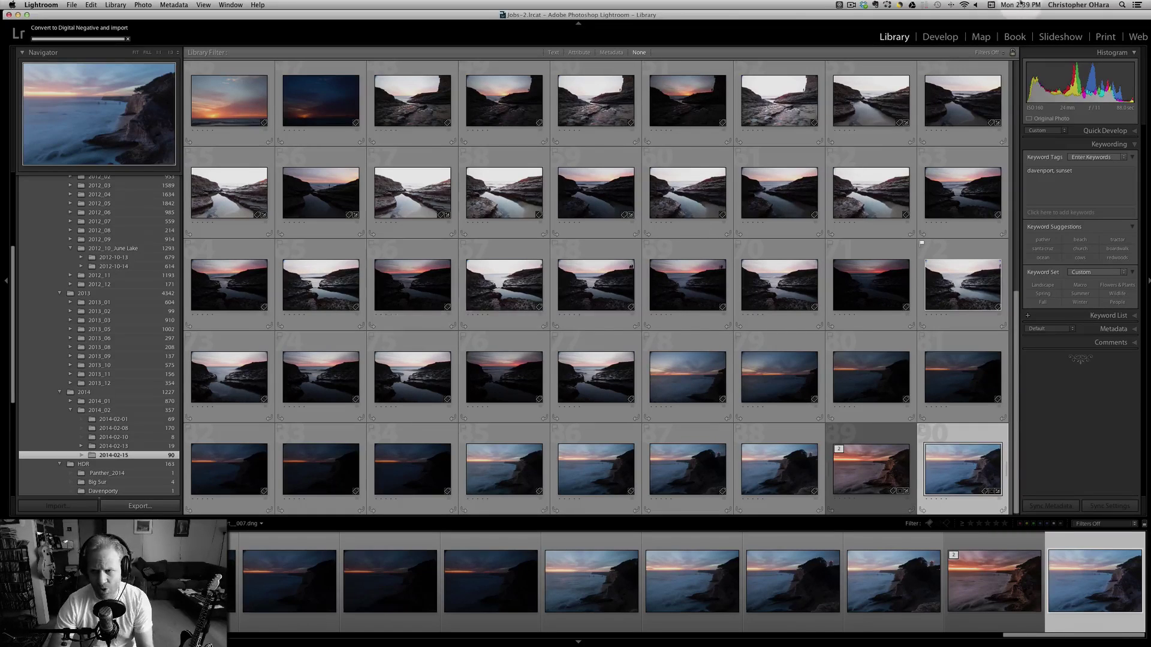
pyautogui.click(1017, 64)
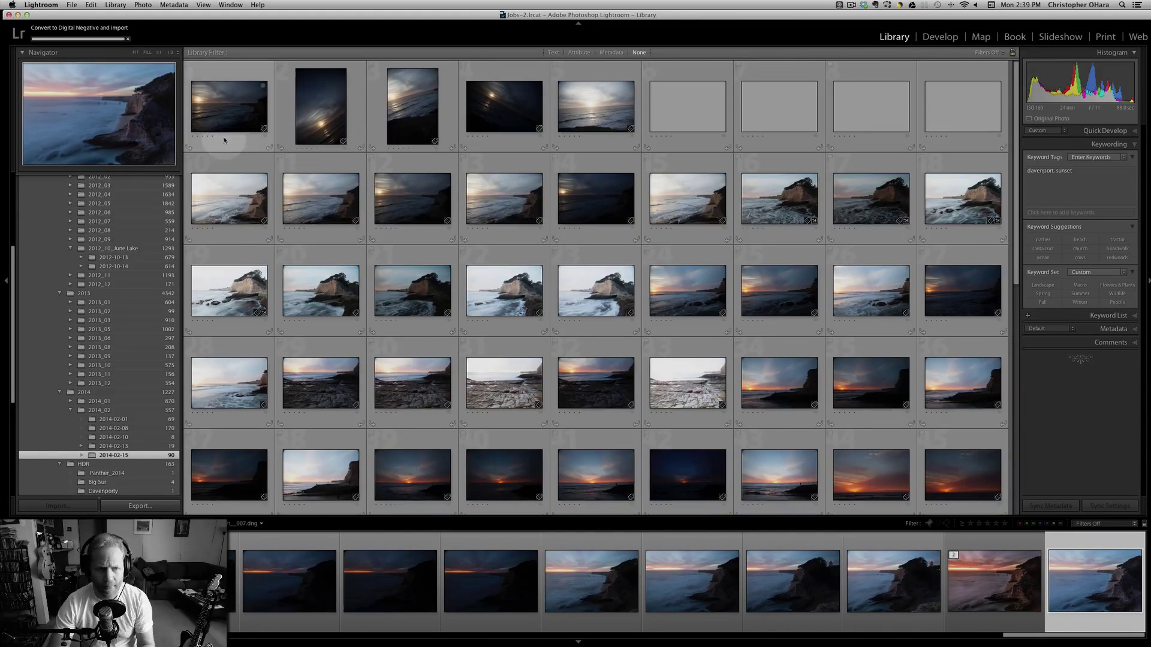
pyautogui.click(217, 114)
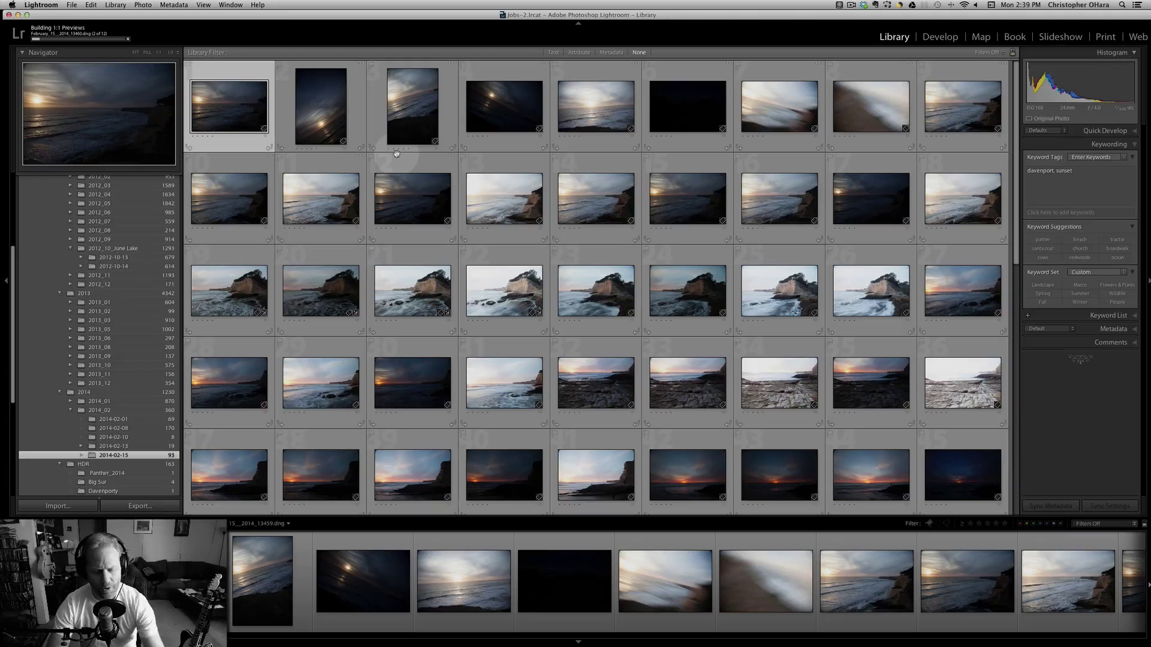
# Step: View the photos one at a time in Loupe view and flag the second through seventh as rejected
pyautogui.press('e')
pyautogui.press('Right')
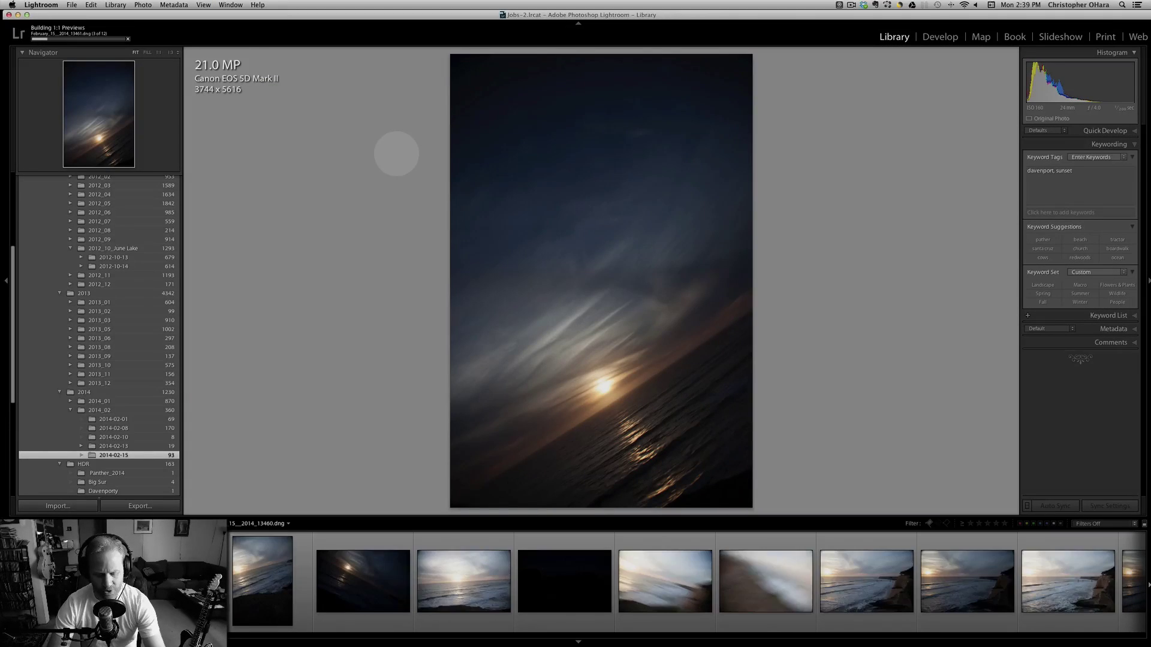
pyautogui.press('x')
pyautogui.press('Right')
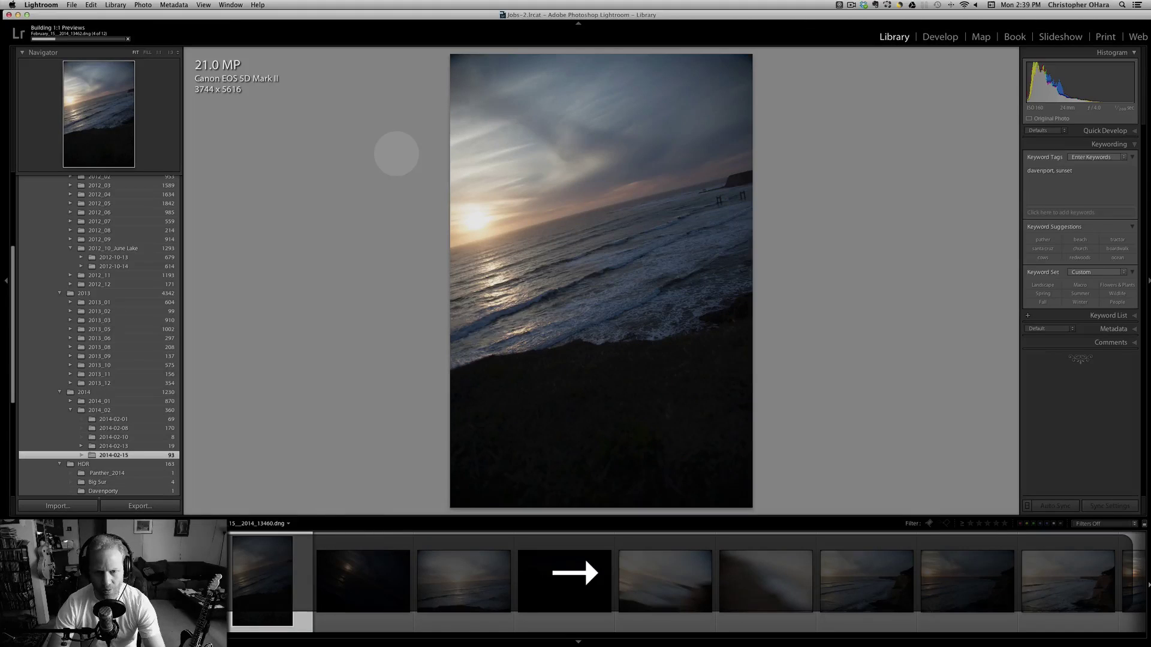
pyautogui.press('x')
pyautogui.press('Right')
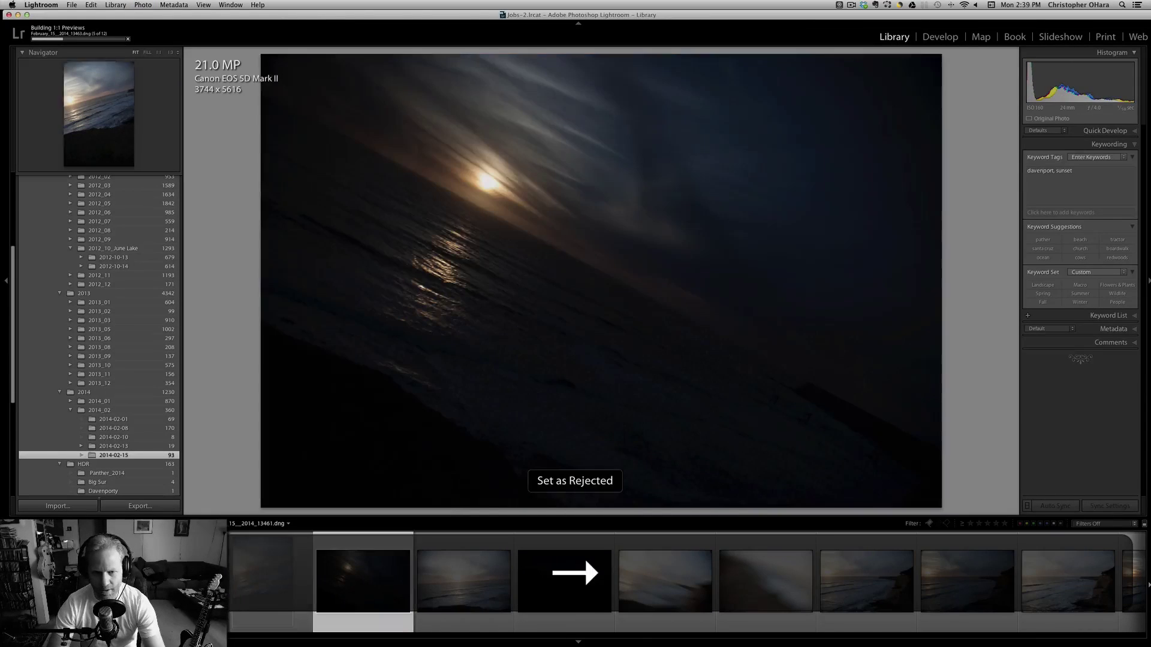
pyautogui.press('x')
pyautogui.press('Right')
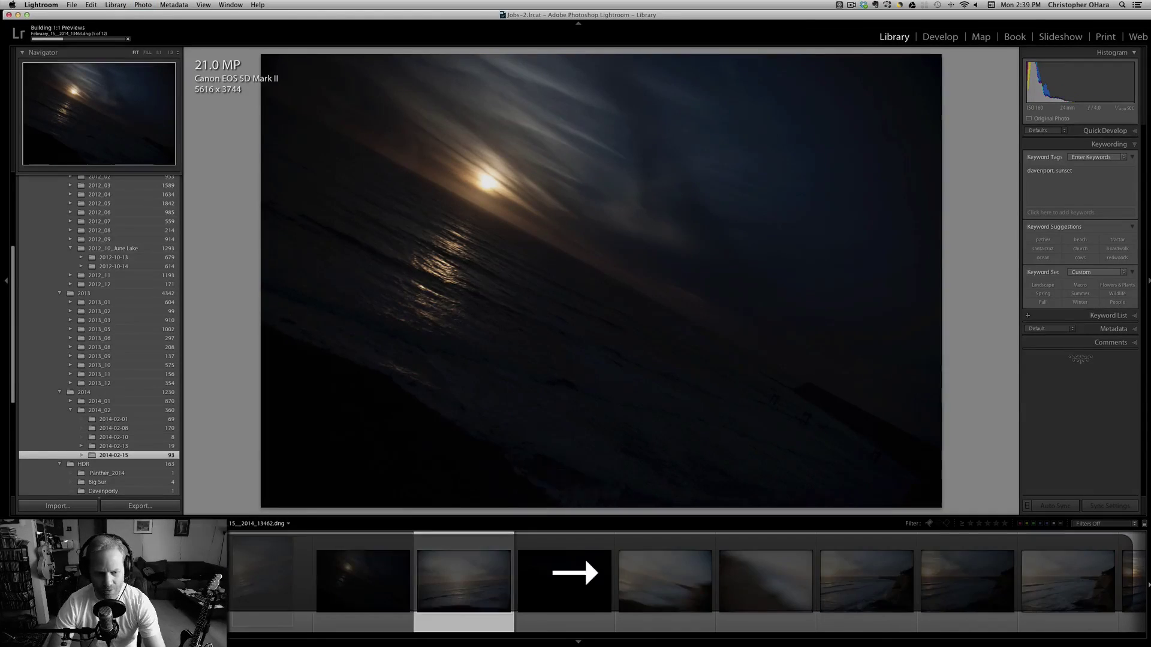
pyautogui.press('x')
pyautogui.press('Right')
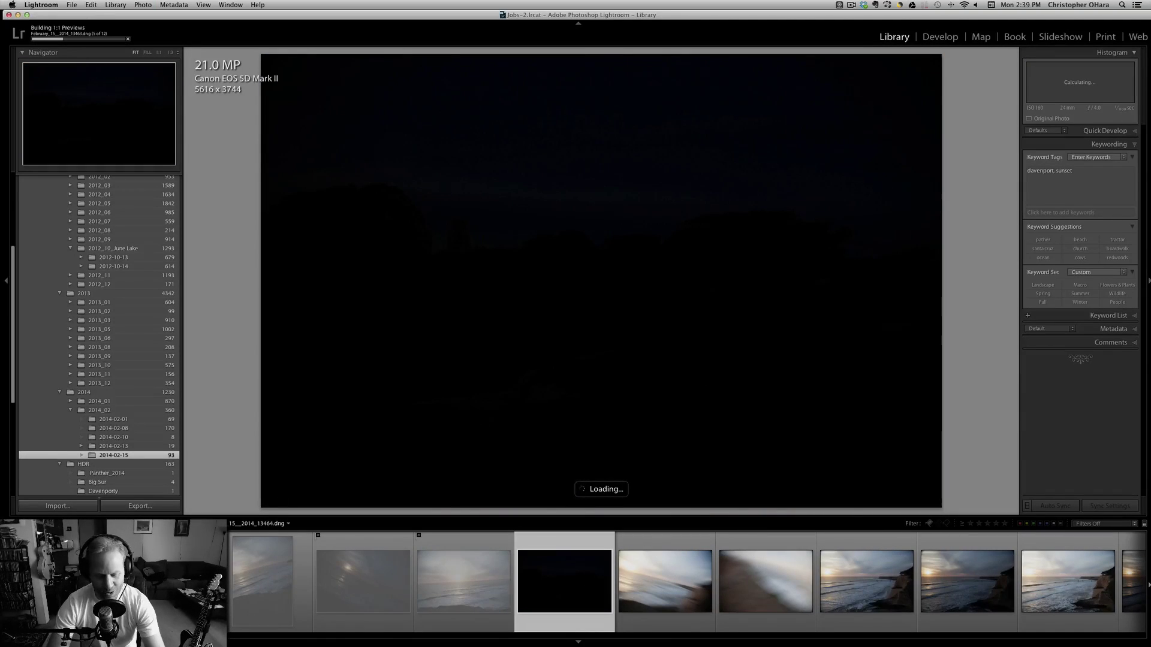
pyautogui.press('x')
pyautogui.press('Right')
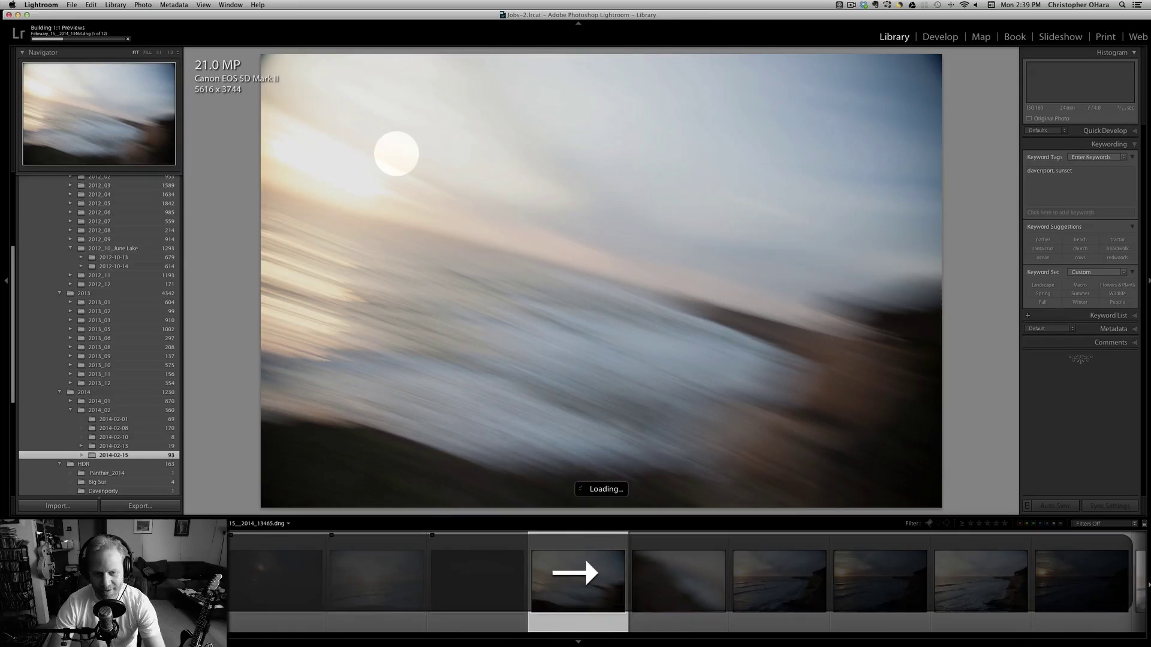
pyautogui.press('x')
pyautogui.press('Right')
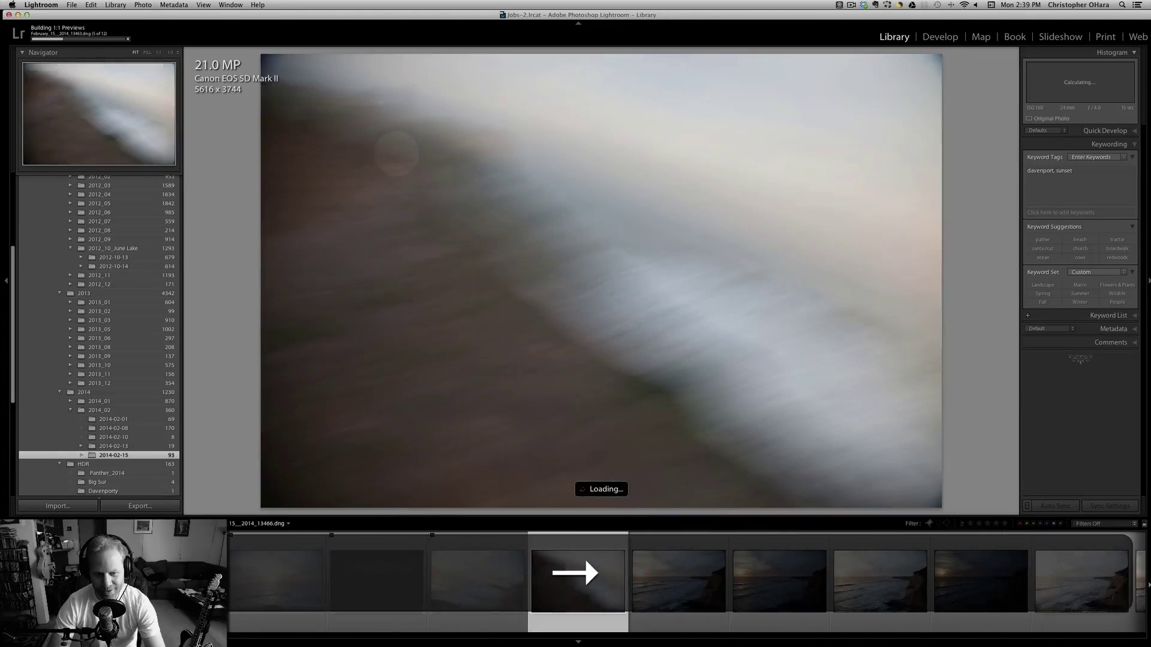
# Step: Flag the blurred shoreline photo as rejected and move on to the following photo
pyautogui.press('x')
pyautogui.press('Right')
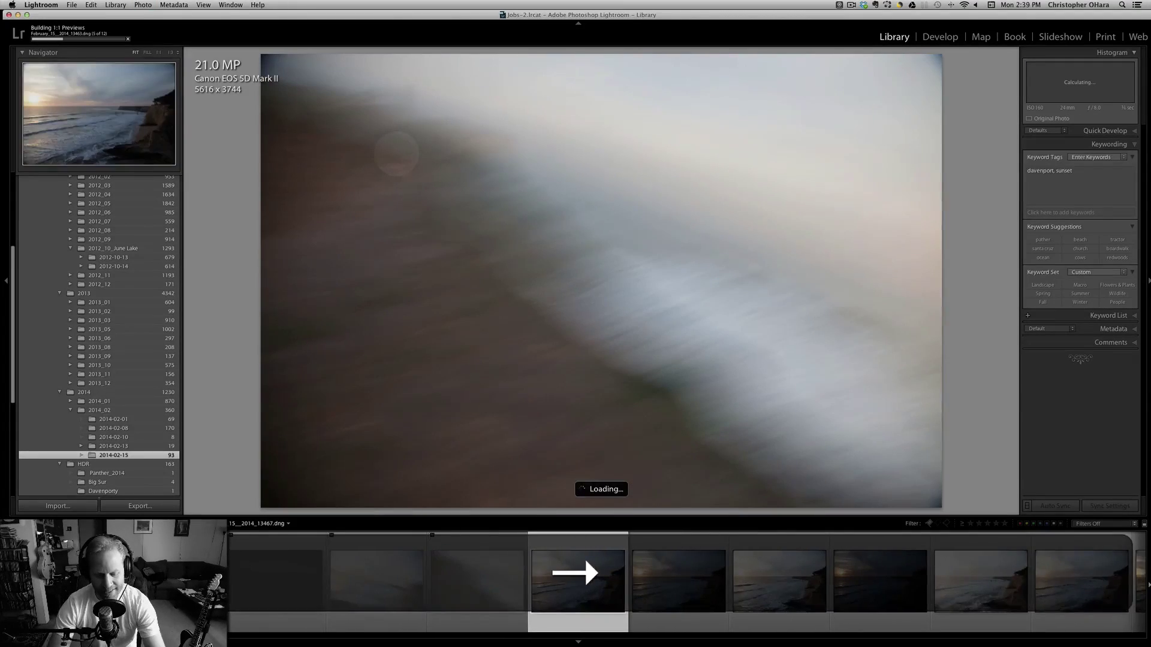
# Step: Review the following sunset photos one at a time in Loupe view, checking for more bad shots
pyautogui.press('Right')
pyautogui.press('Right')
pyautogui.press('Right')
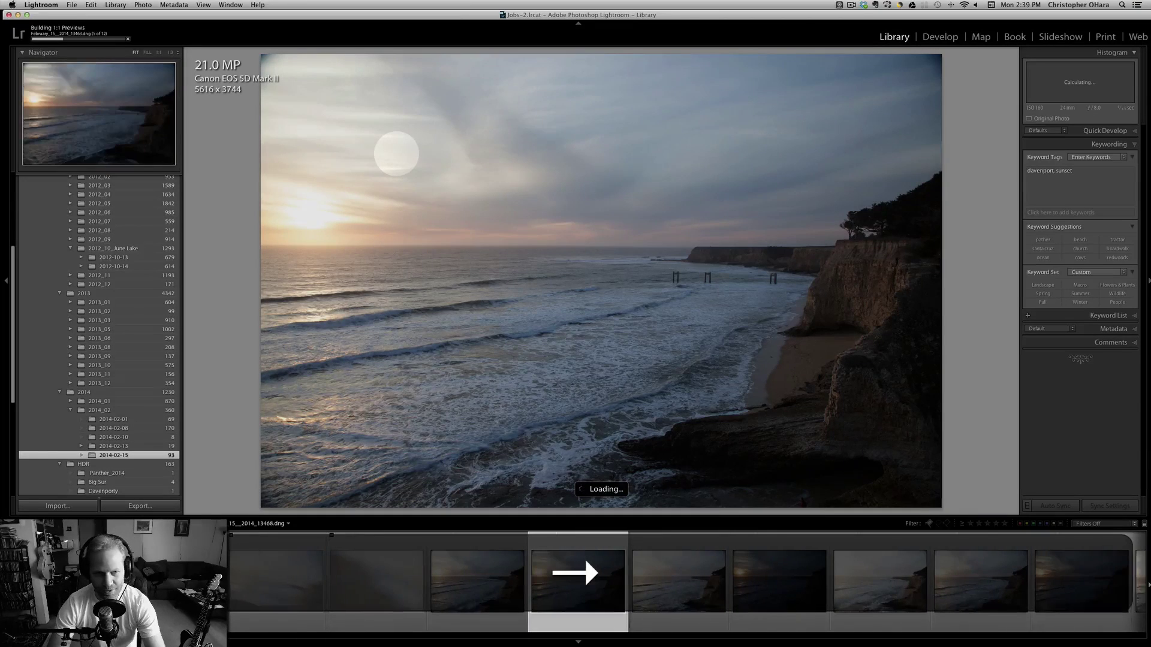
pyautogui.press('Right')
pyautogui.press('Right')
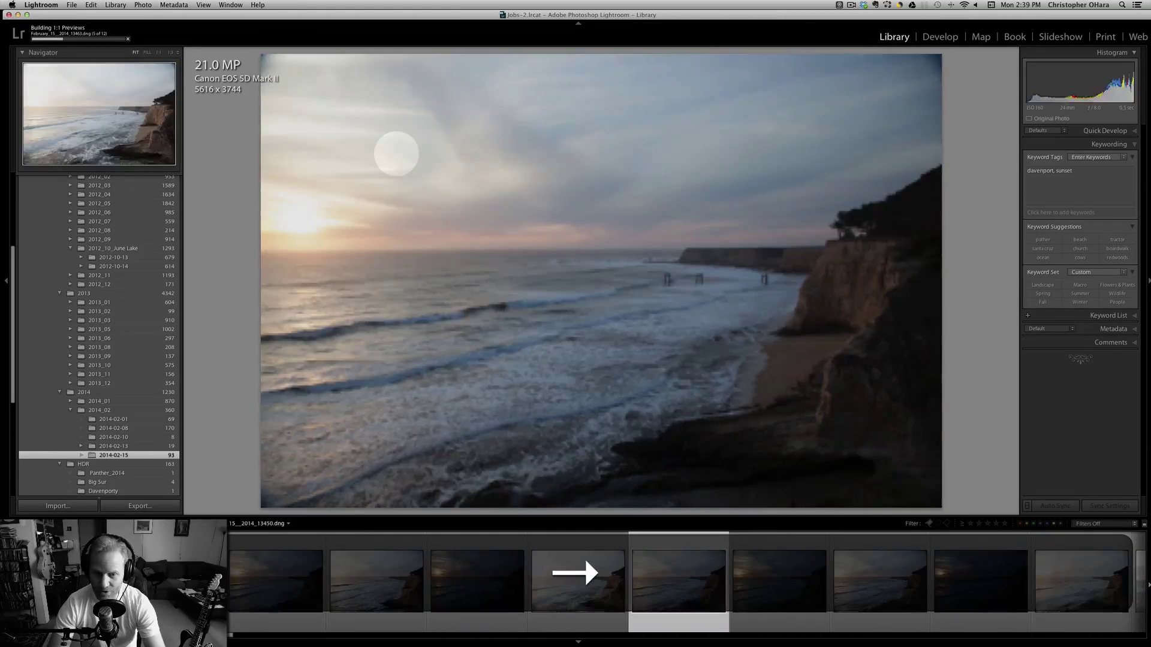
pyautogui.press('Right')
pyautogui.press('Right')
pyautogui.press('Right')
pyautogui.press('Right')
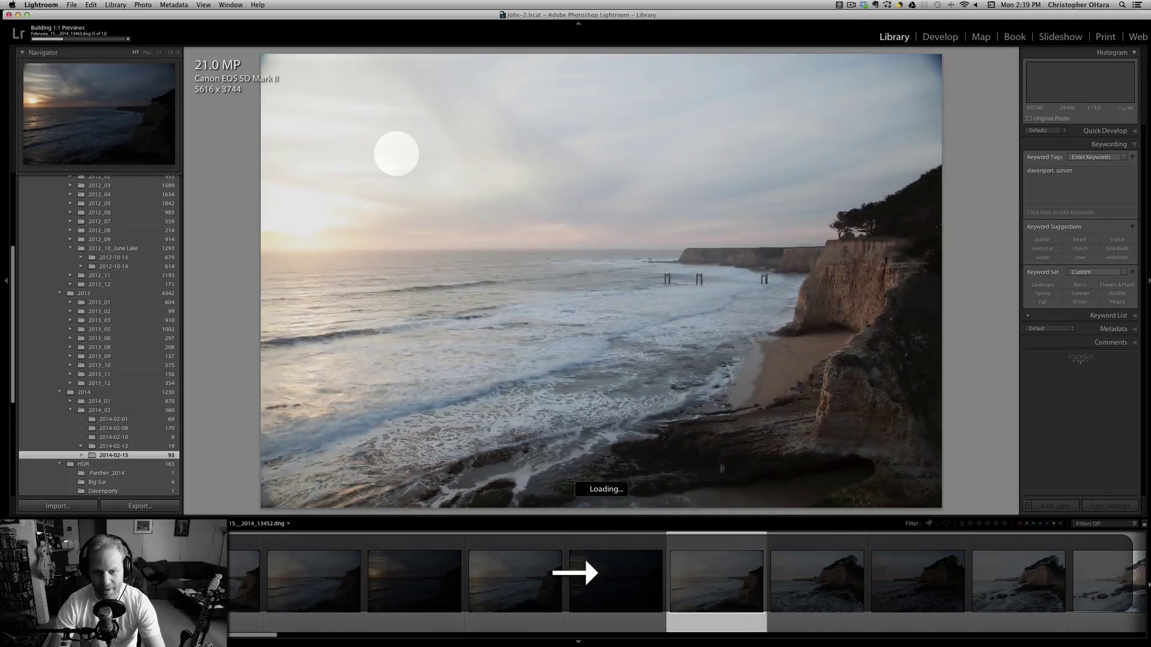
pyautogui.press('Right')
pyautogui.press('Right')
pyautogui.press('Right')
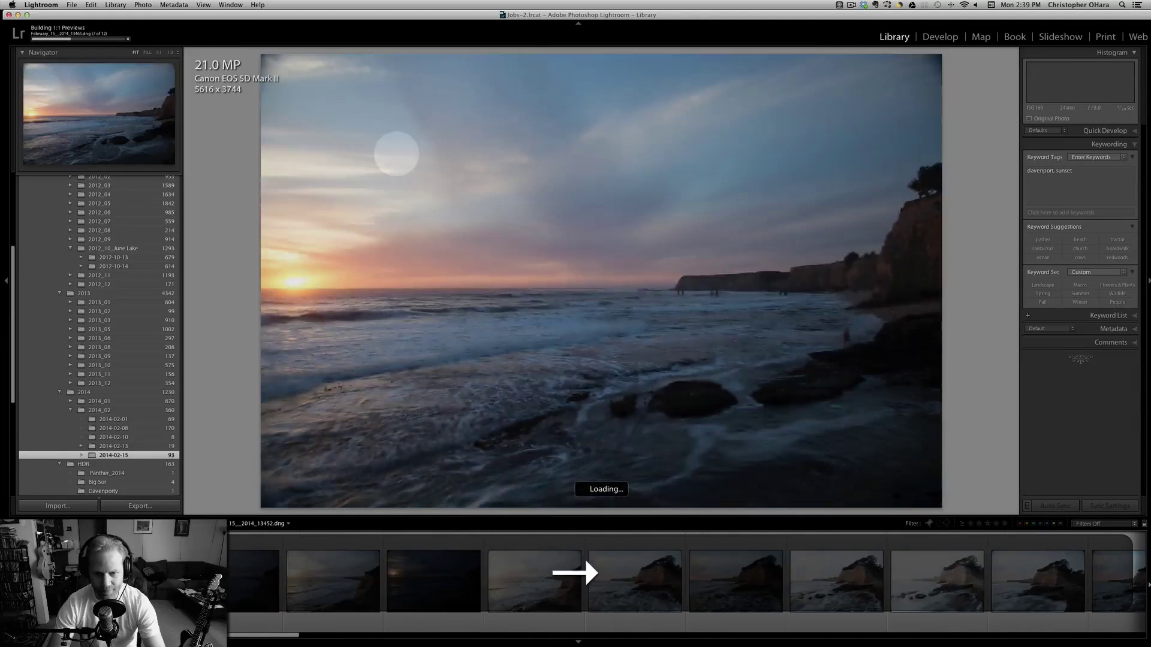
pyautogui.press('Right')
pyautogui.press('Right')
pyautogui.press('Right')
pyautogui.press('Right')
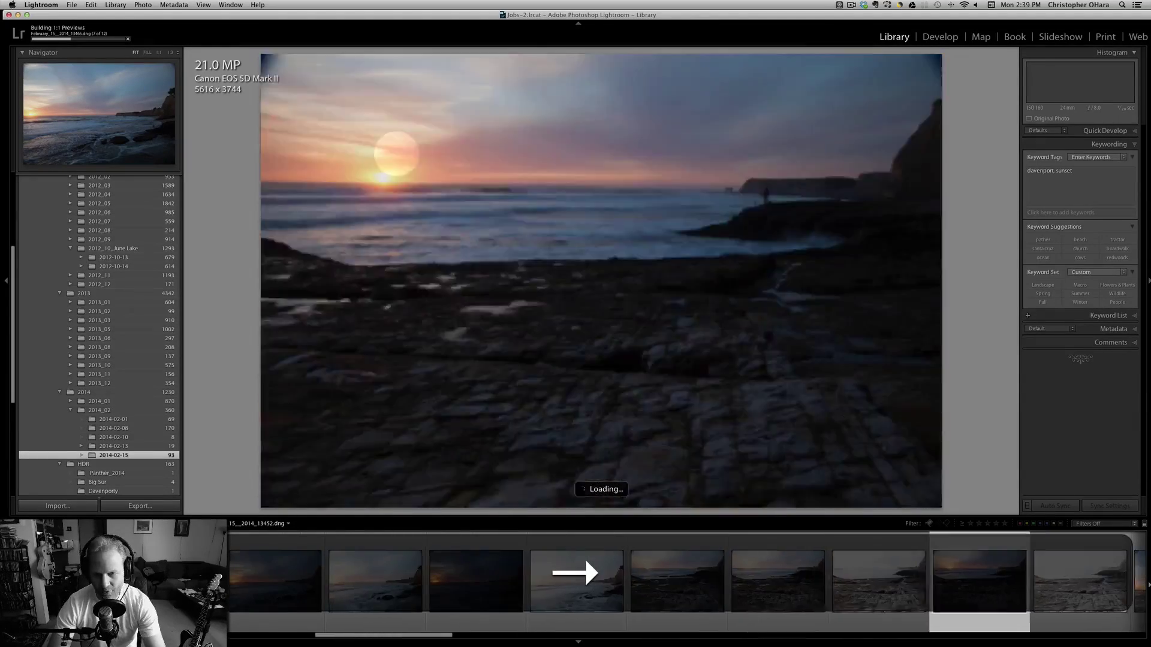
pyautogui.press('Right')
pyautogui.press('Right')
pyautogui.press('Right')
pyautogui.press('Right')
pyautogui.press('Right')
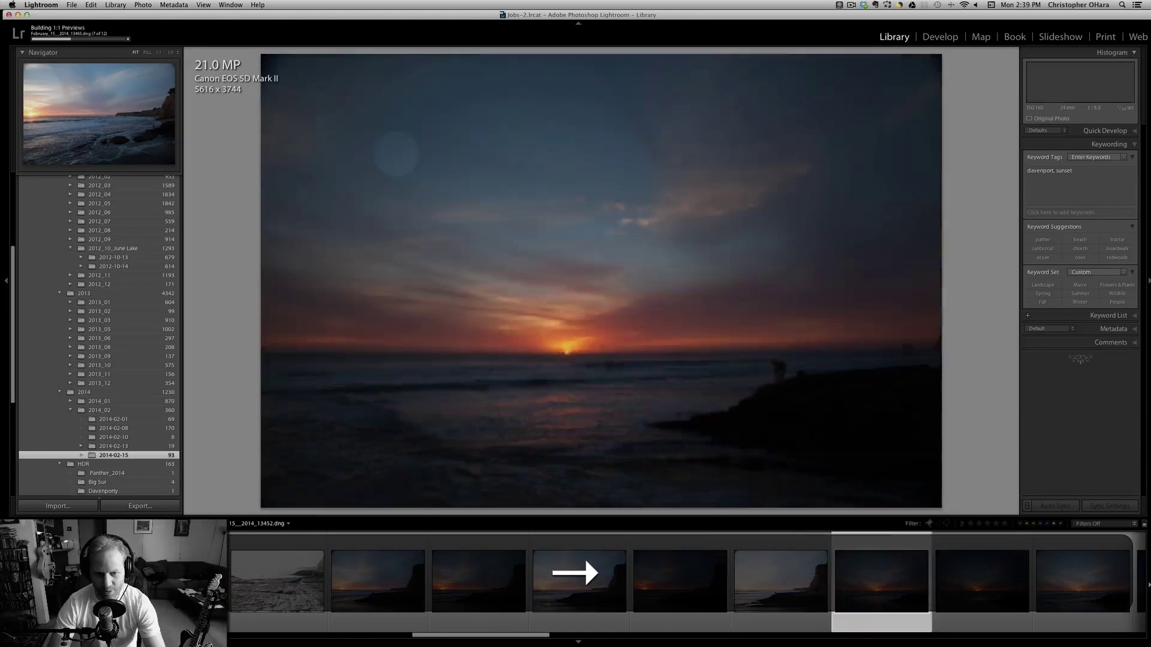
pyautogui.press('Right')
pyautogui.press('Right')
pyautogui.press('Right')
pyautogui.press('Right')
pyautogui.press('Right')
pyautogui.press('Right')
pyautogui.press('Right')
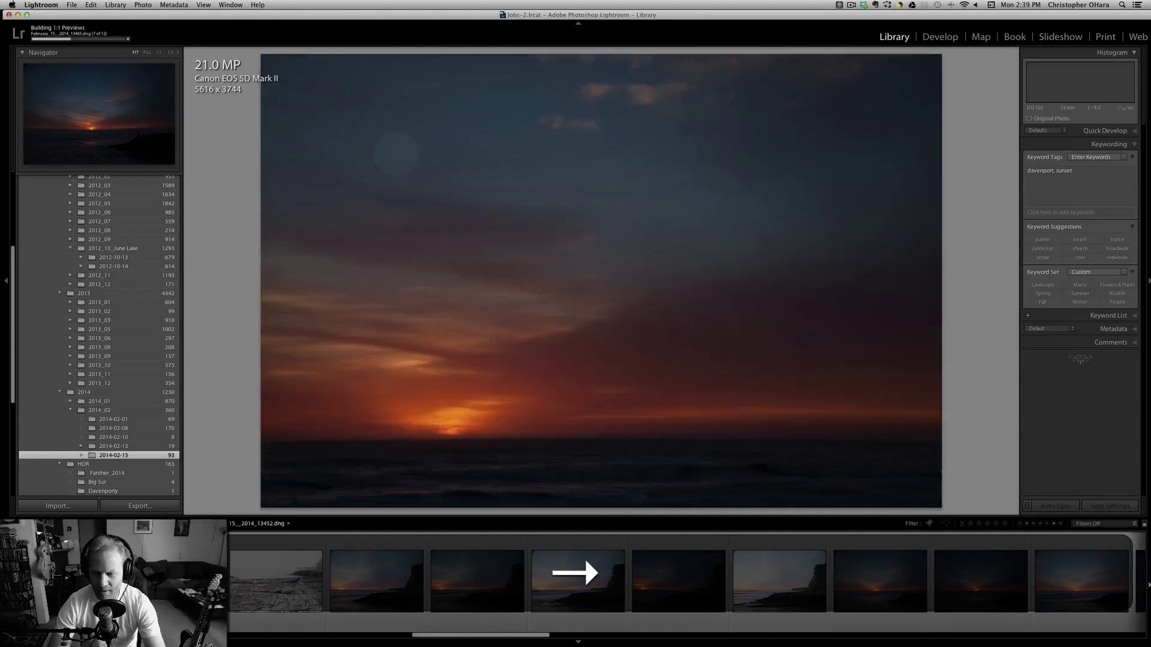
pyautogui.press('Right')
pyautogui.press('Right')
pyautogui.press('Right')
pyautogui.press('Right')
pyautogui.press('Right')
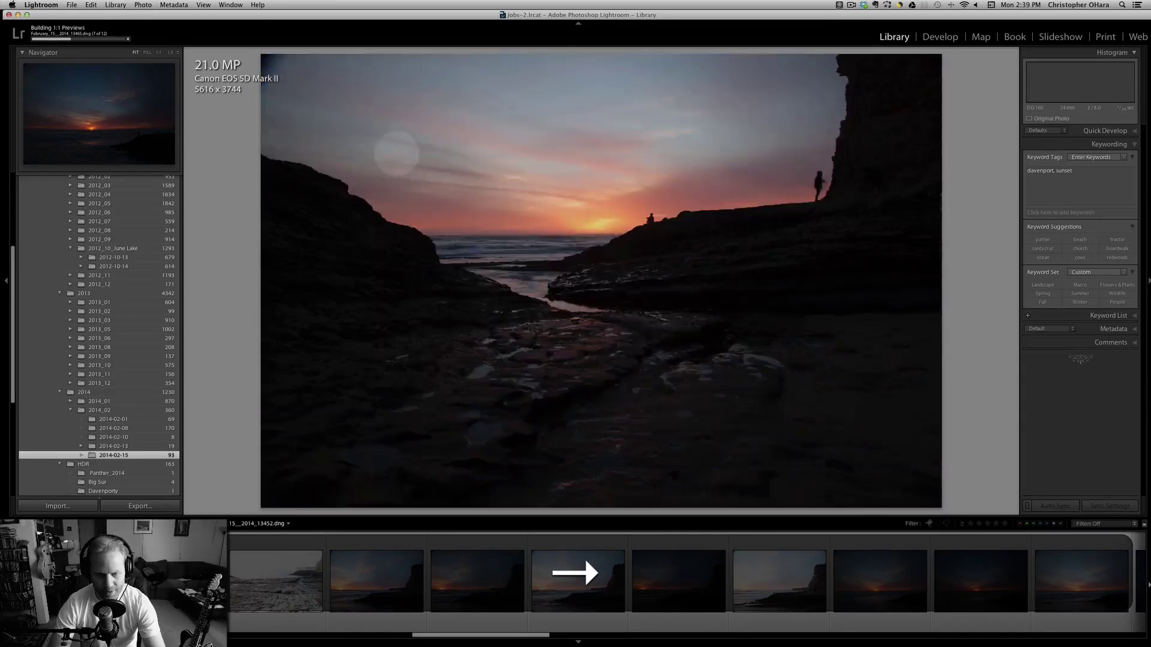
# Step: Return to the grid, delete all rejected photos from disk, and turn the filter off
pyautogui.press('g')
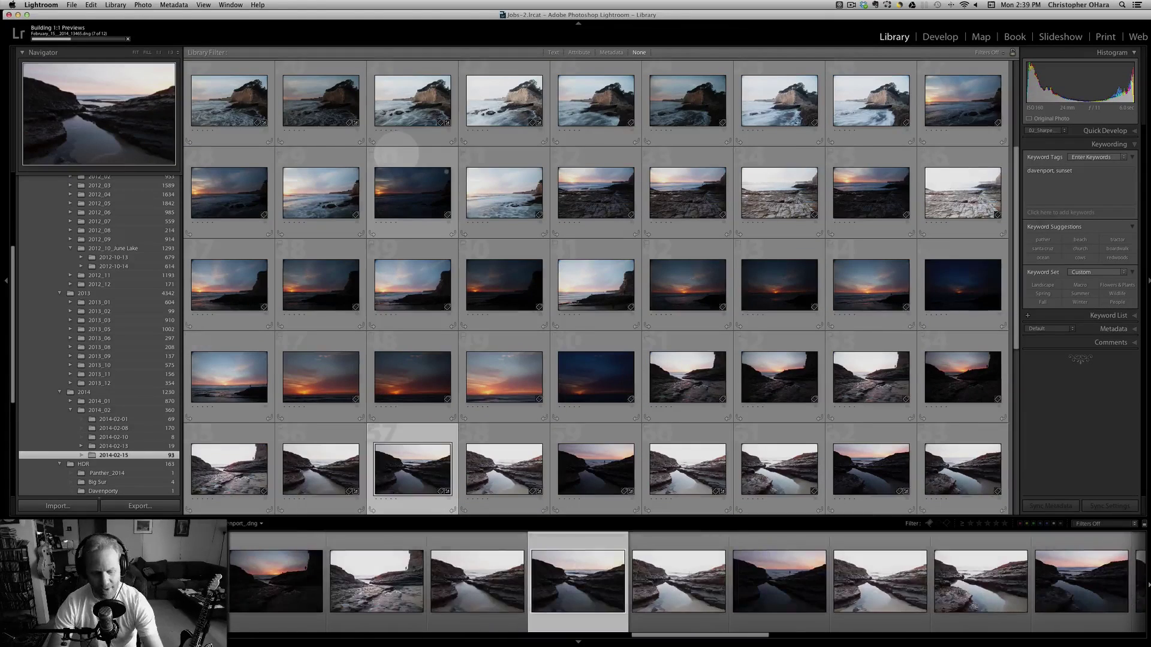
pyautogui.moveTo(1016, 150); pyautogui.dragTo(1016, 324)
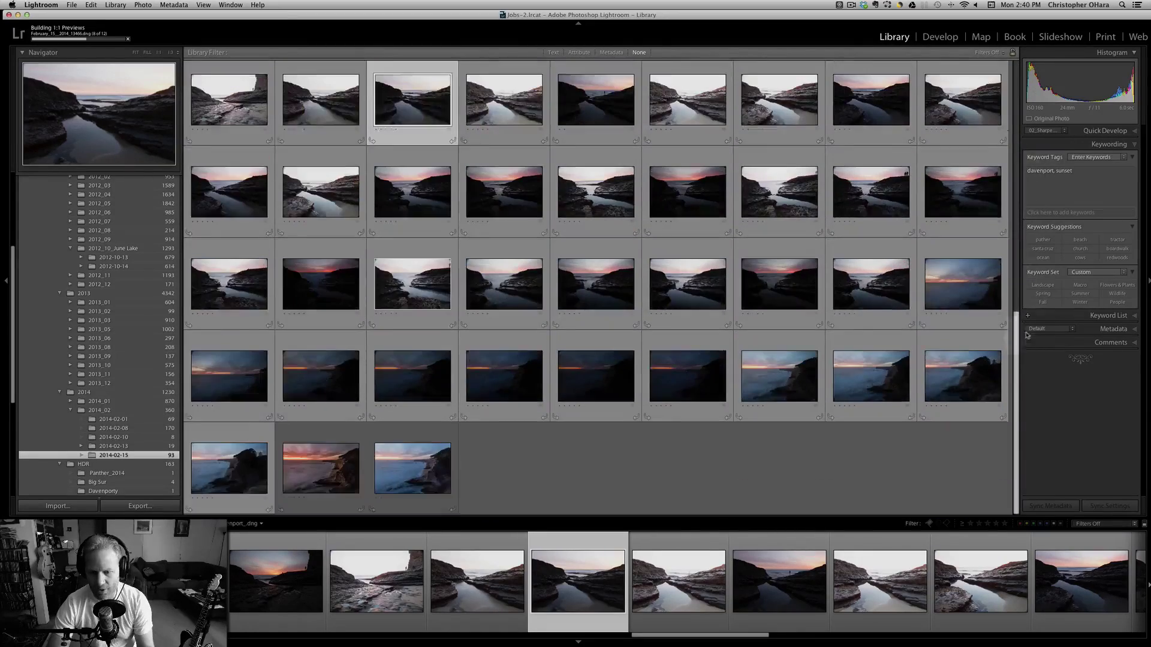
pyautogui.moveTo(1016, 336); pyautogui.dragTo(1014, 42)
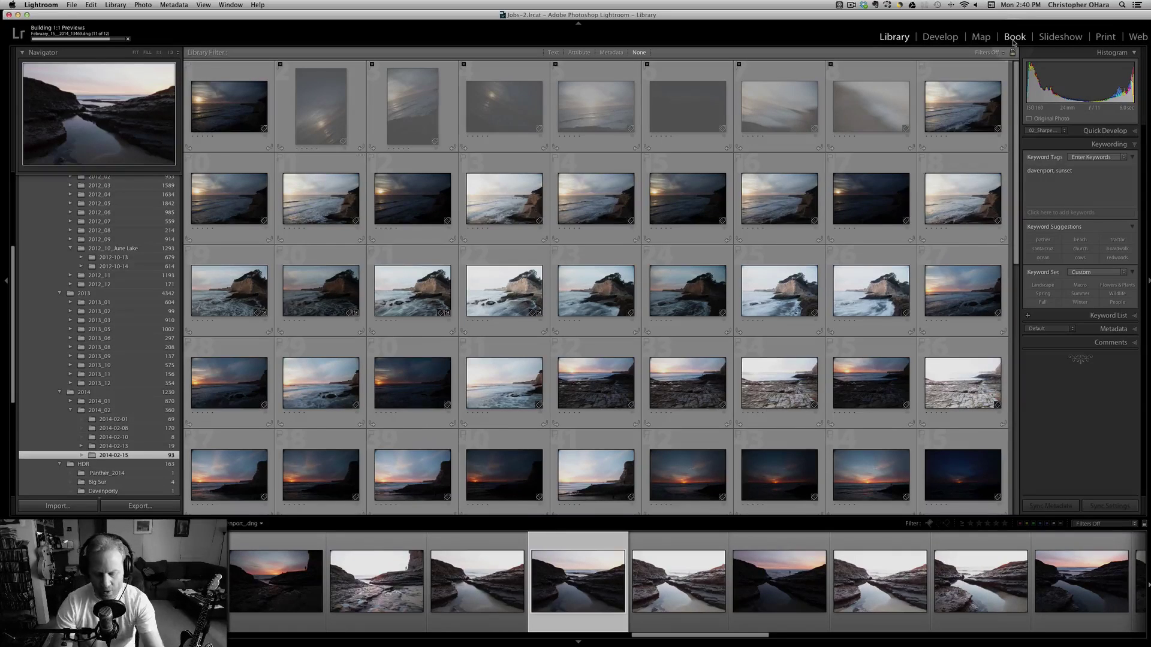
pyautogui.press('super+BackSpace')
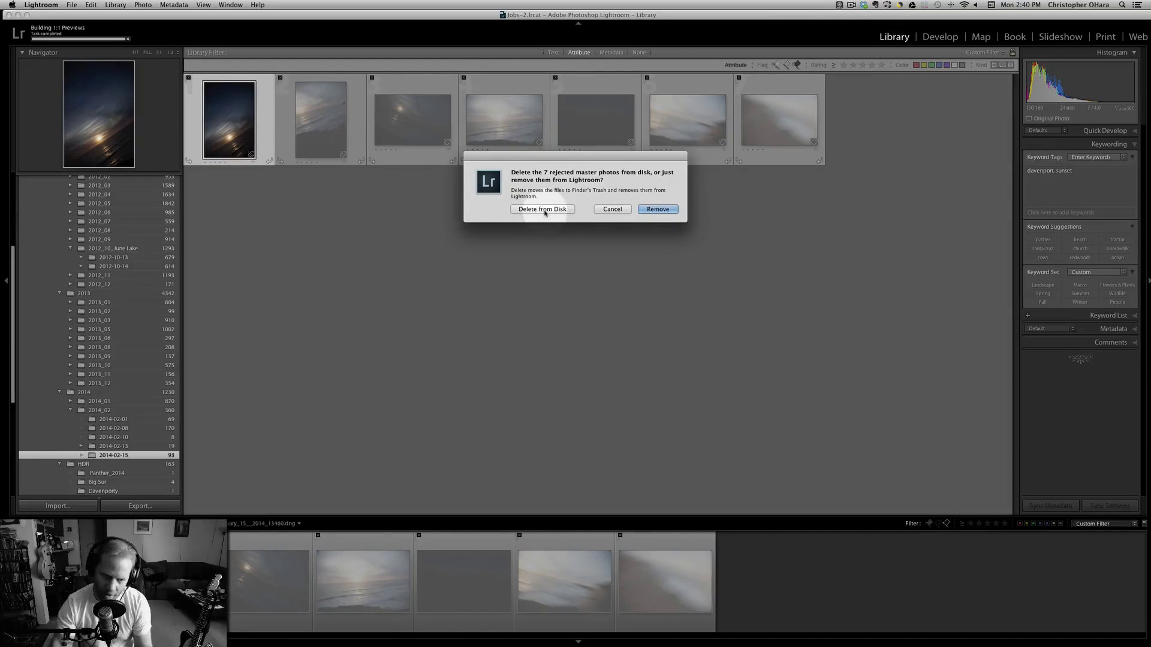
pyautogui.click(538, 210)
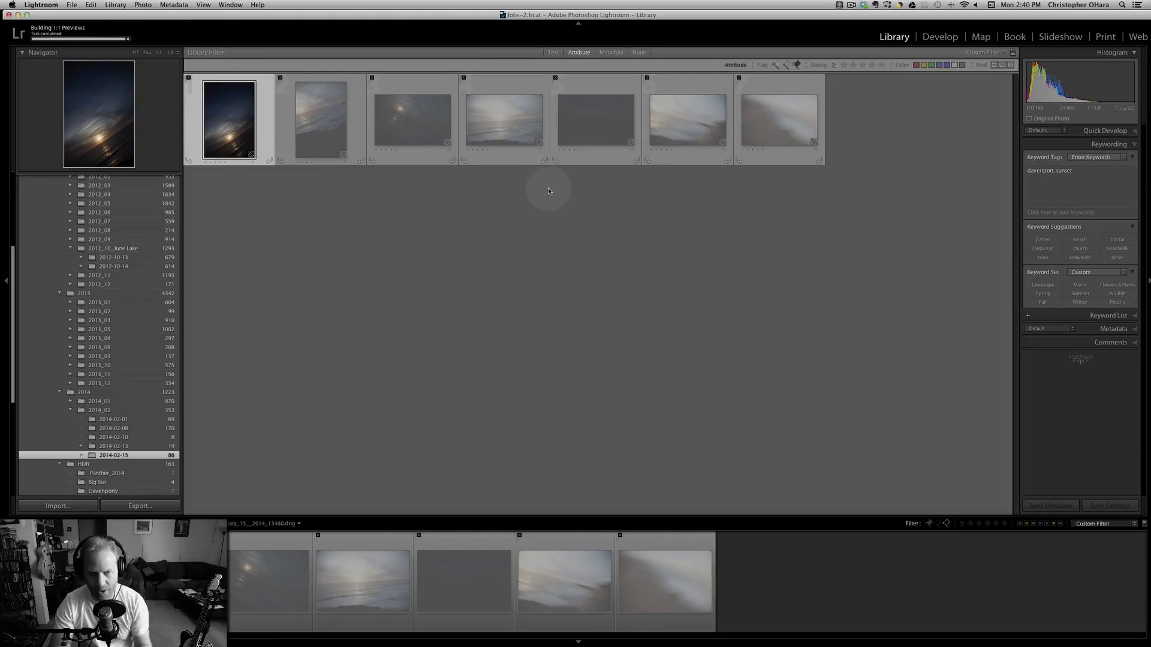
pyautogui.press('super+l')
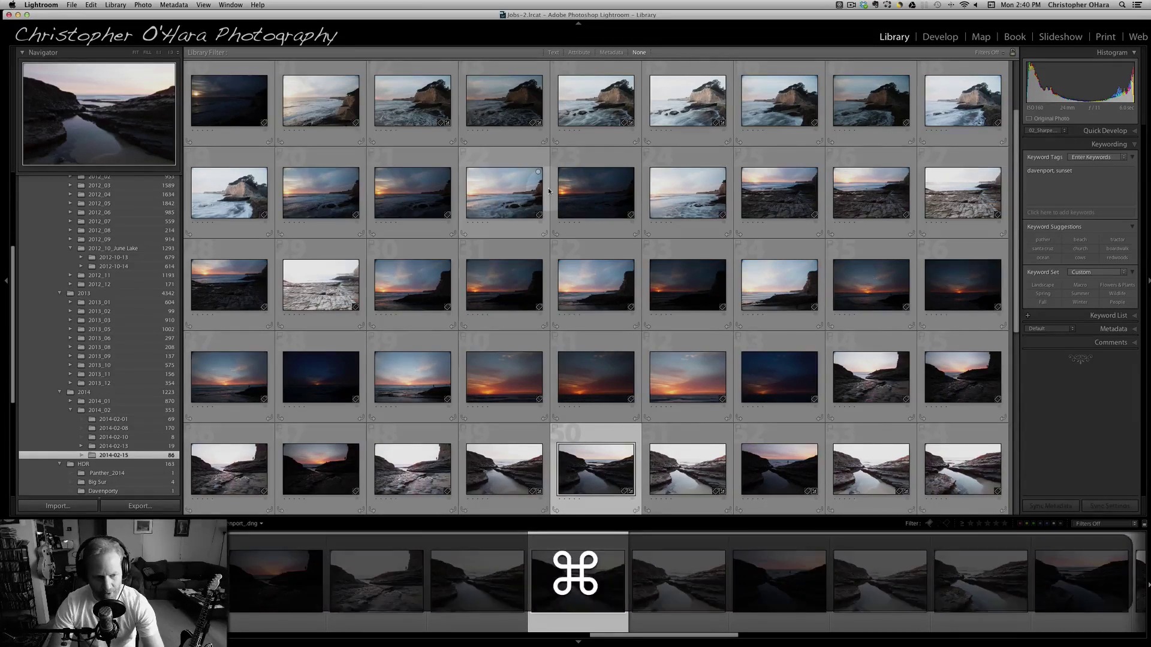
# Step: Move all photos of the 2014-02-15 folder into a new subfolder named "leftovers" inside it
pyautogui.press('super+a')
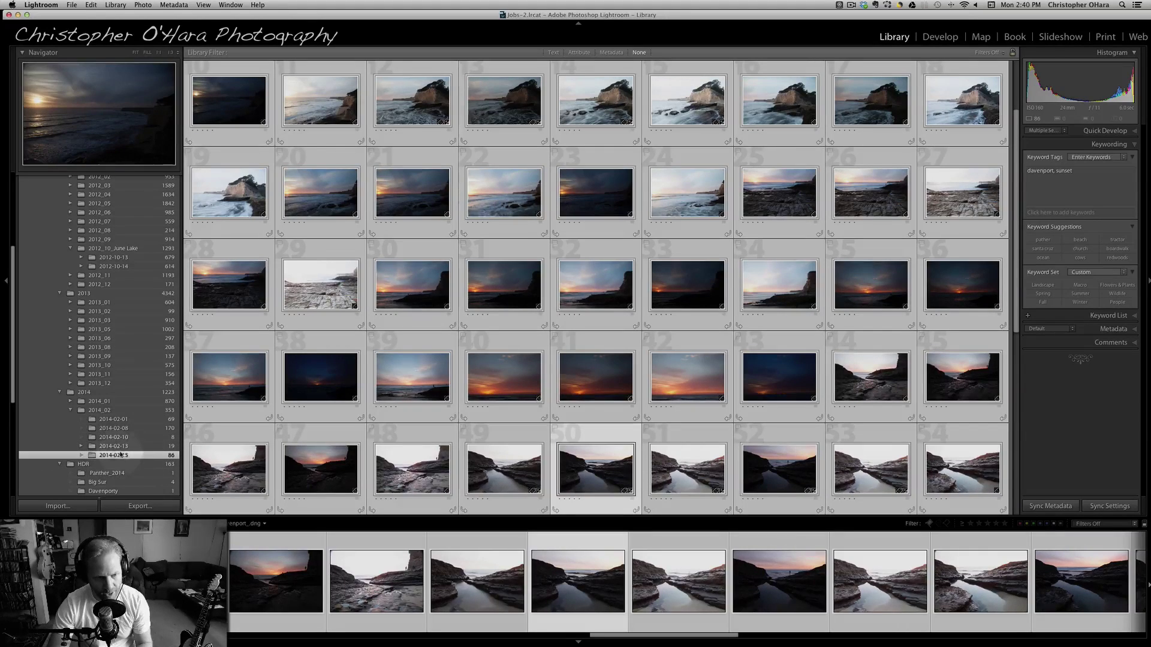
pyautogui.rightClick(111, 456)
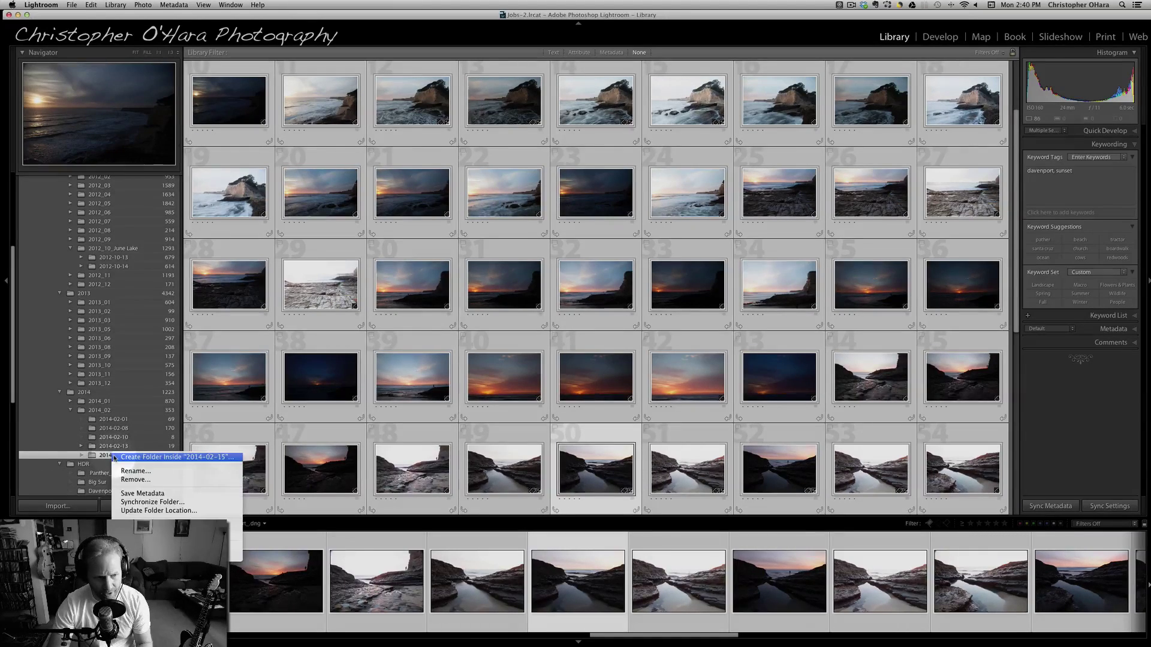
pyautogui.click(154, 459)
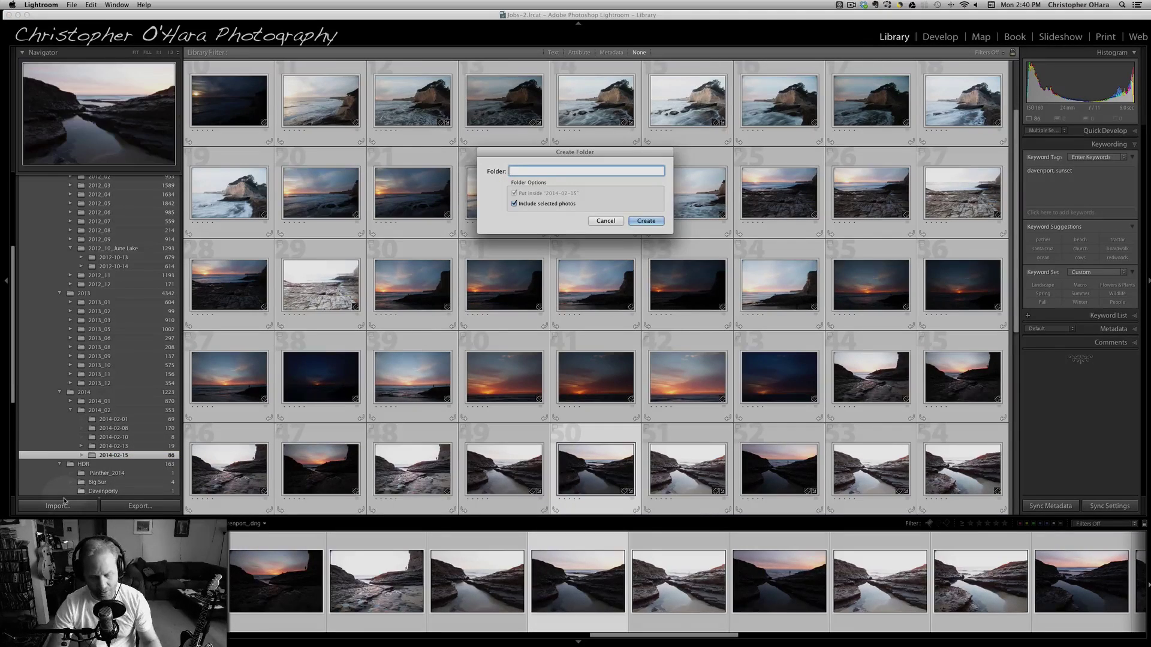
pyautogui.write('lefto')
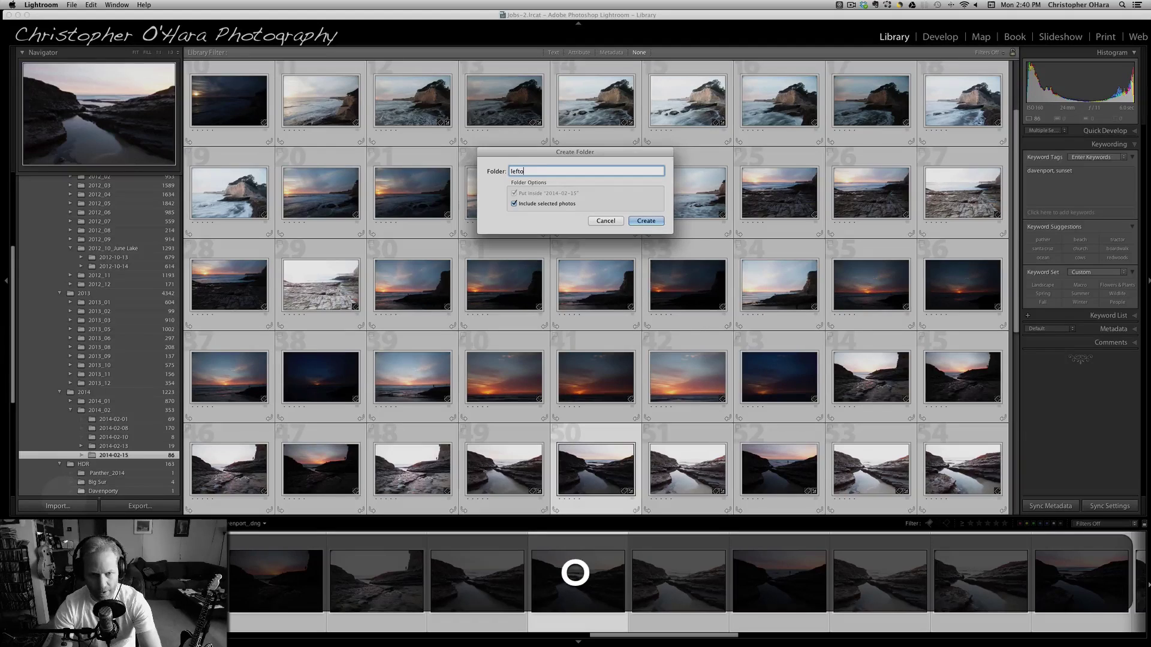
pyautogui.write('vers')
pyautogui.press('Return')
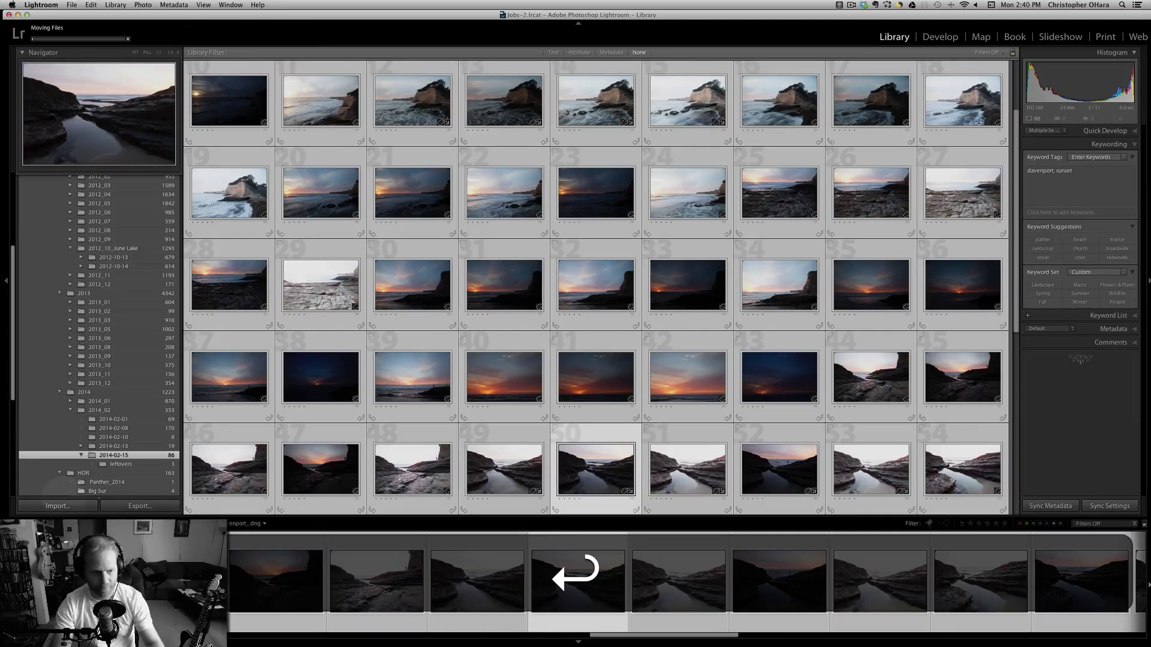
# Step: Open the leftovers folder and look through its photos in the grid and in Loupe view
pyautogui.click(122, 464)
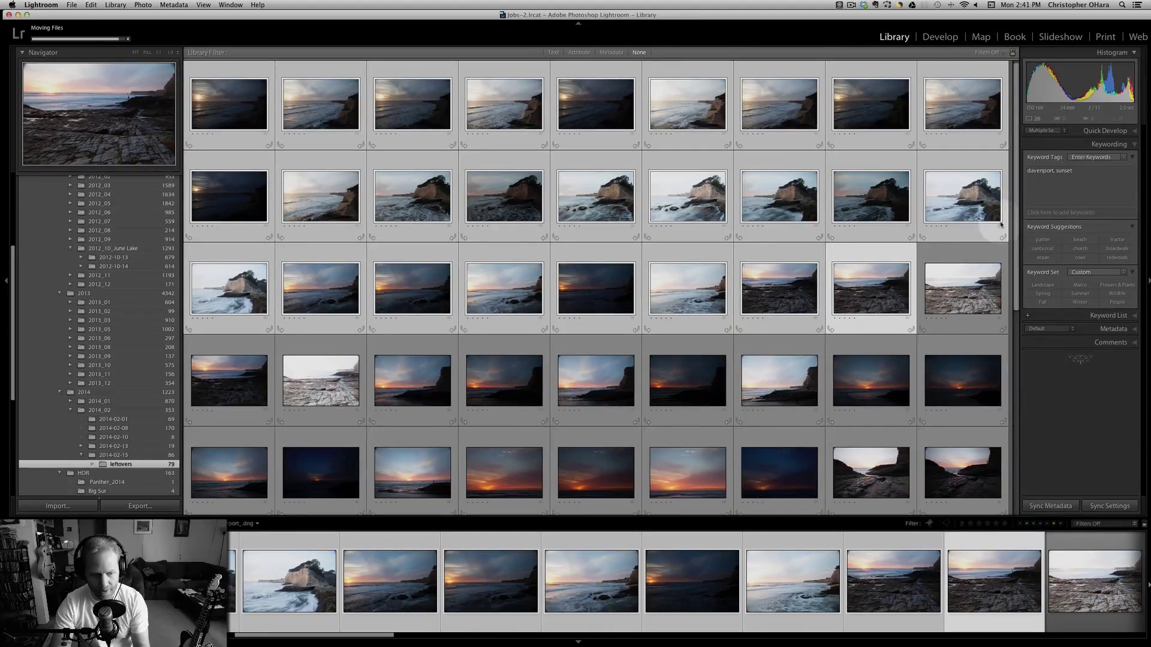
pyautogui.moveTo(1017, 283); pyautogui.dragTo(1018, 344)
pyautogui.scroll(-5, 839, 372)
pyautogui.scroll(8, 682, 413)
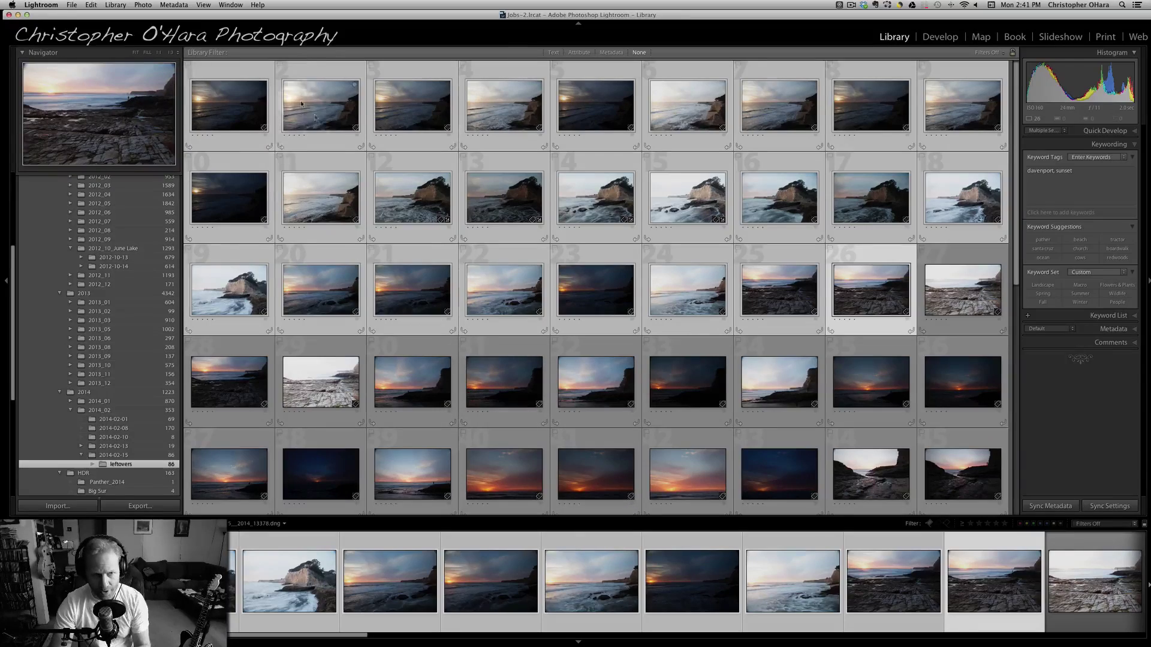
pyautogui.press('e')
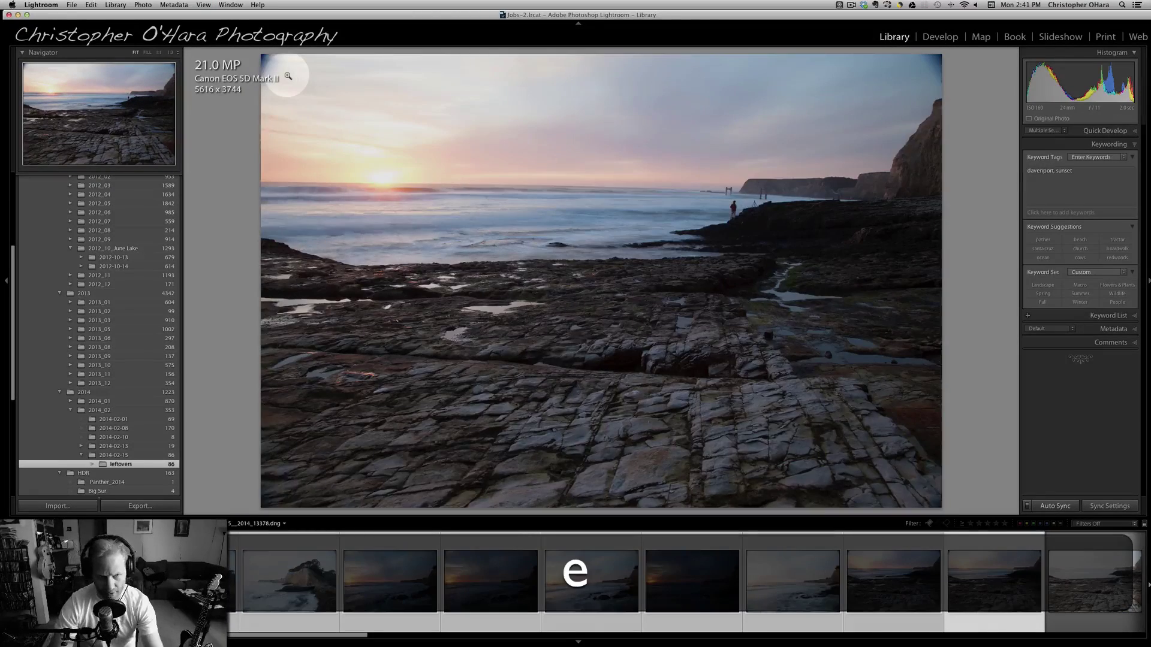
pyautogui.press('Right')
pyautogui.press('Right')
pyautogui.press('Right')
pyautogui.press('g')
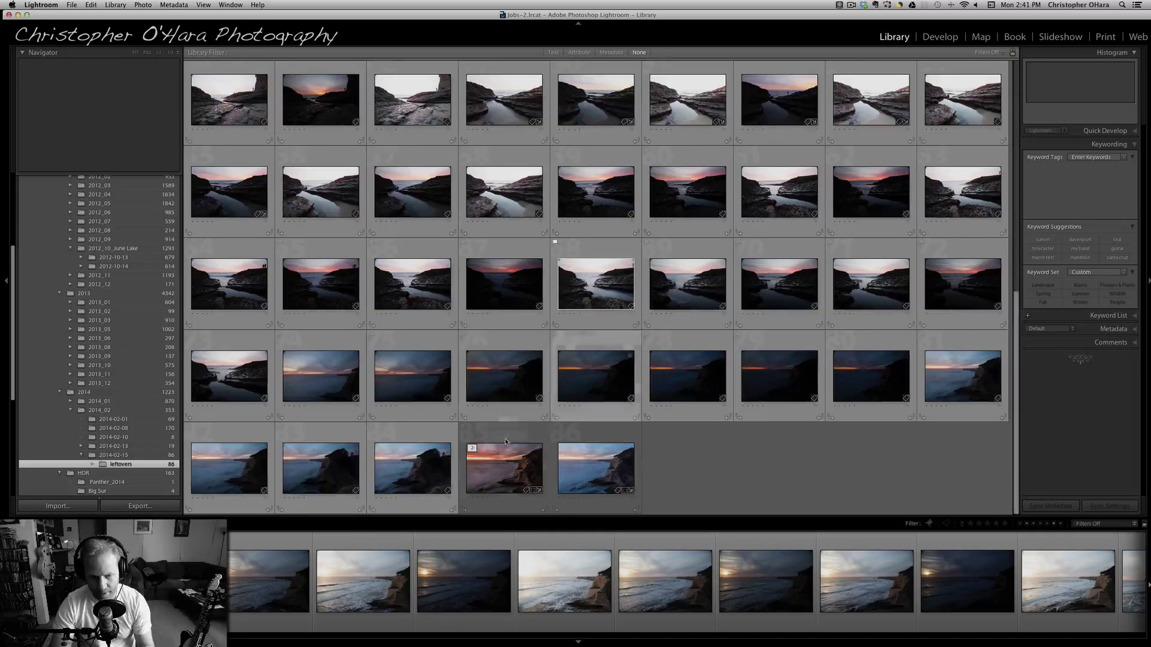
# Step: Flag the last photo and the four rocky inlet shots numbered 69 to 72 as picks, and clear the selection
pyautogui.press('p')
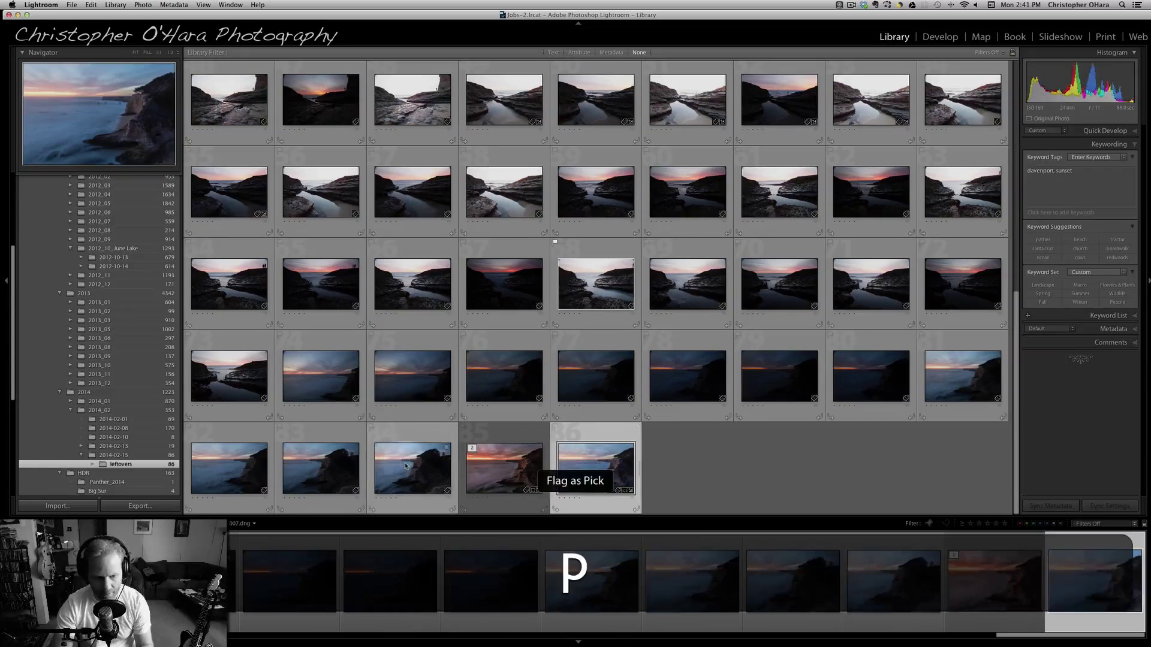
pyautogui.click(406, 465)
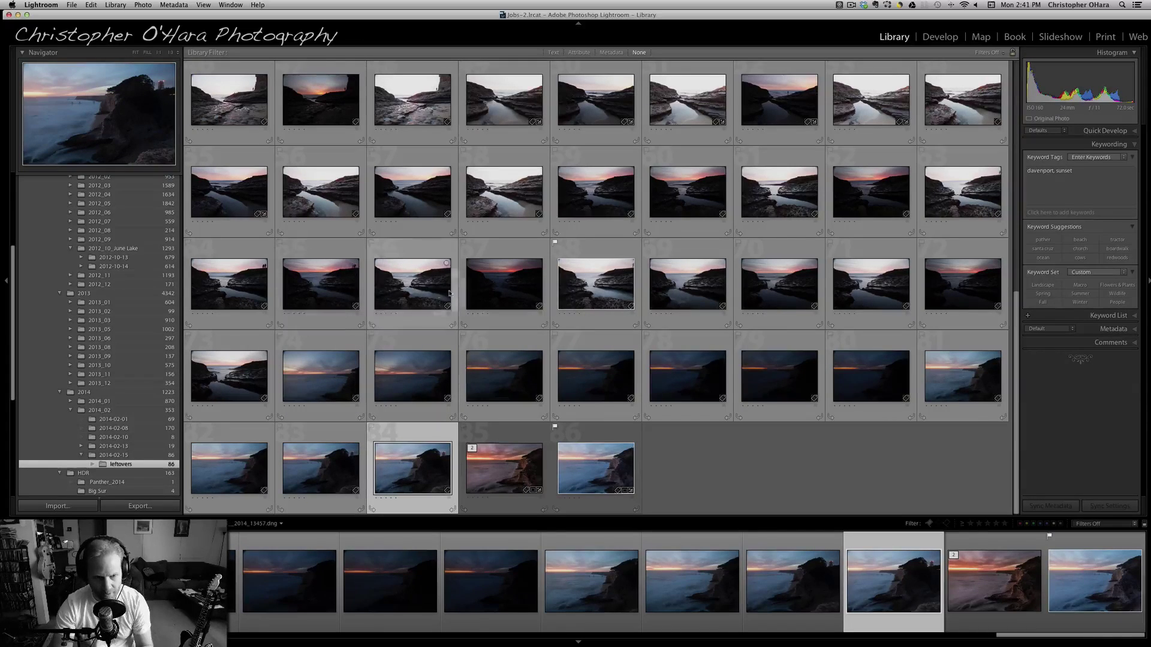
pyautogui.click(600, 287)
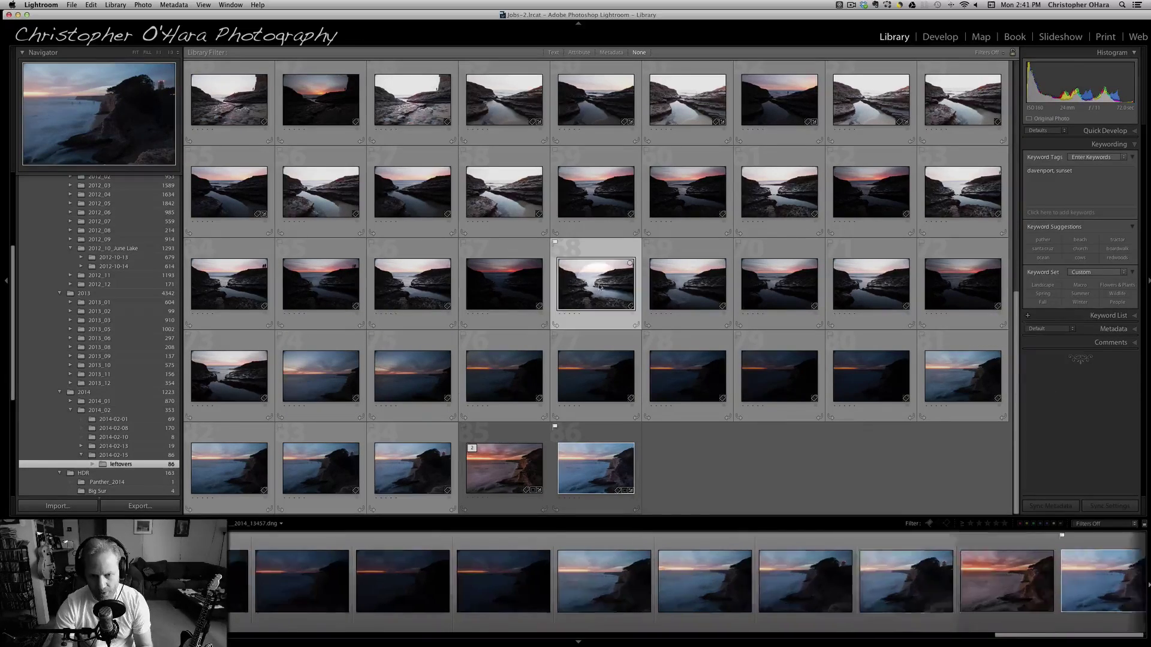
pyautogui.click(678, 291)
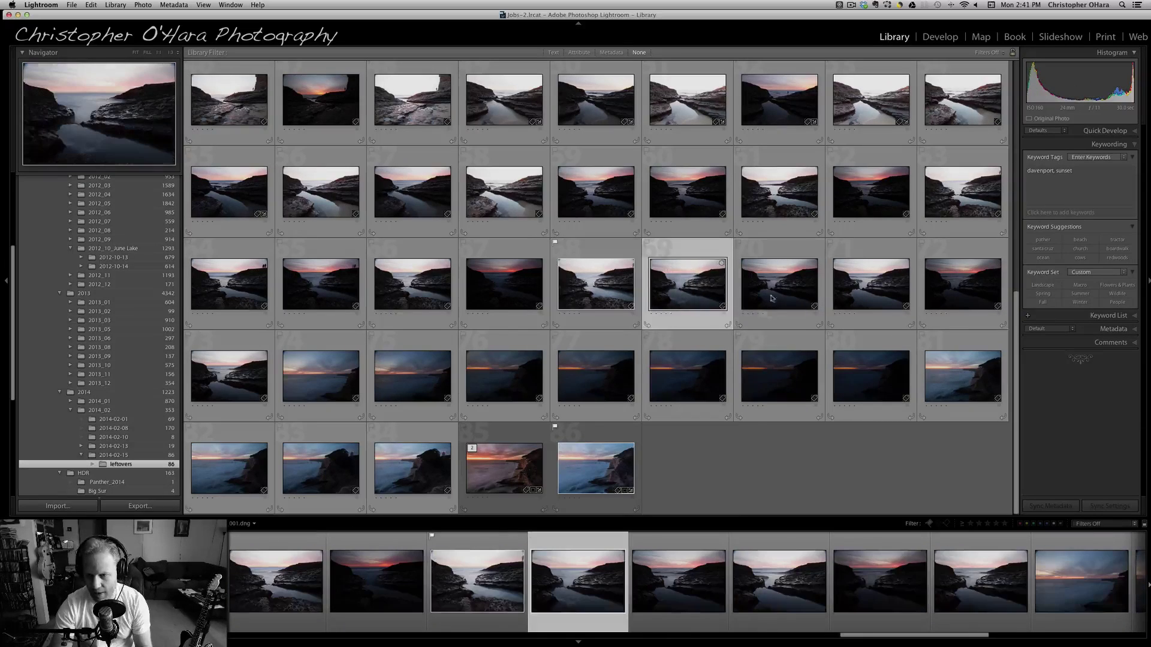
pyautogui.keyDown('shift'); pyautogui.click(961, 283); pyautogui.keyUp('shift')
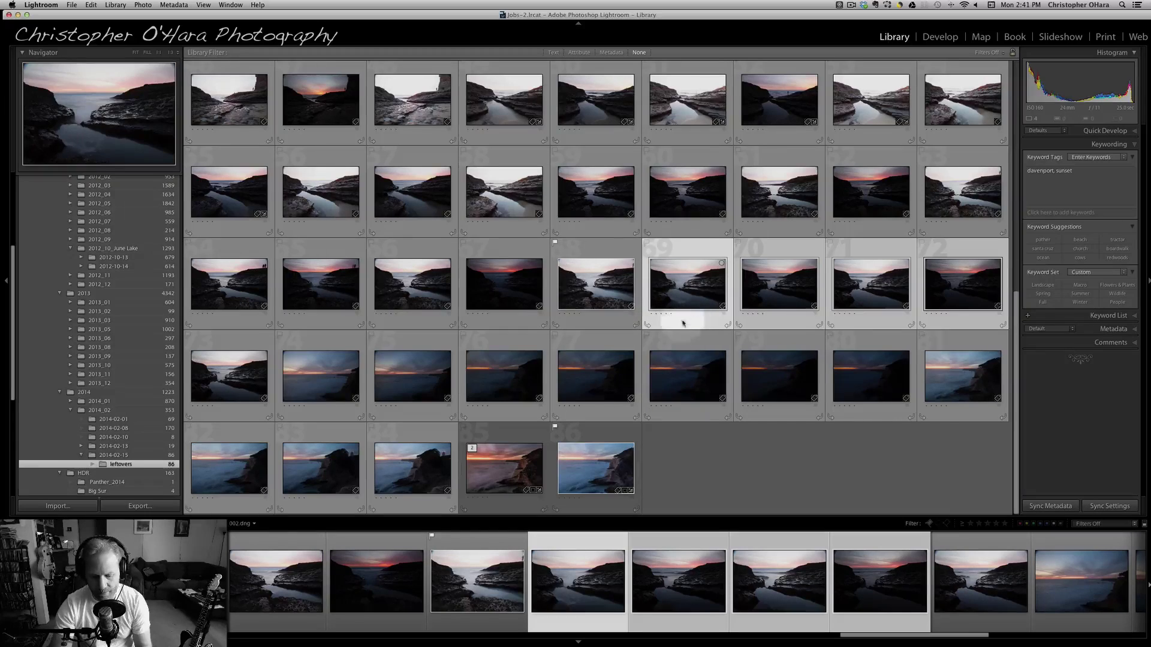
pyautogui.press('p')
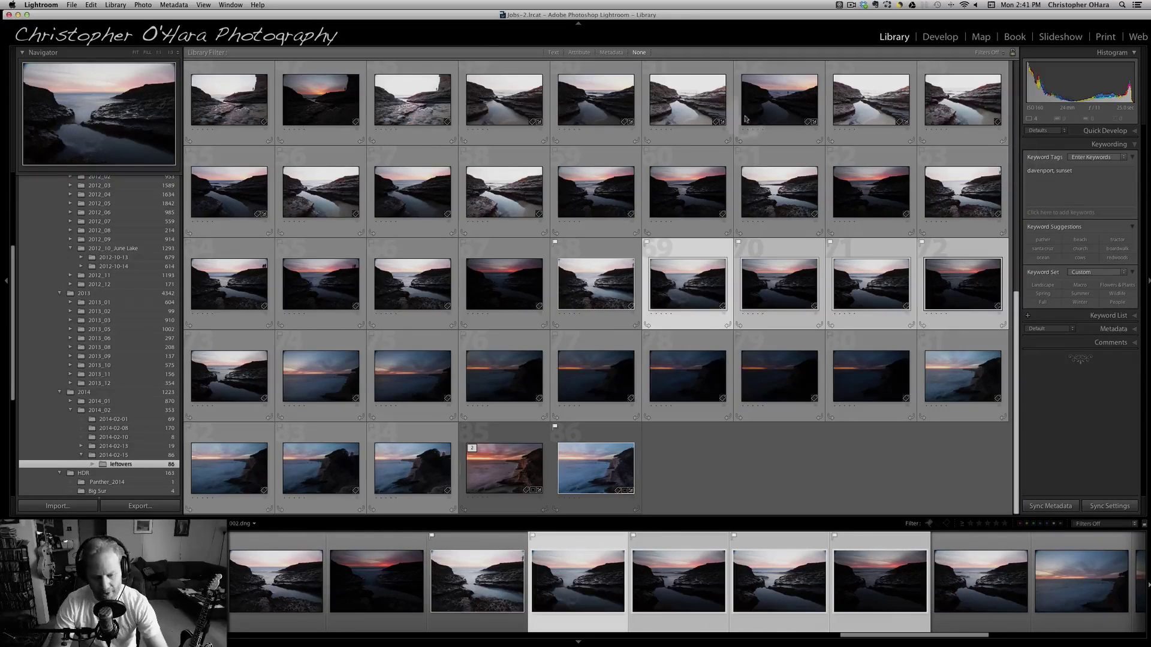
pyautogui.click(724, 426)
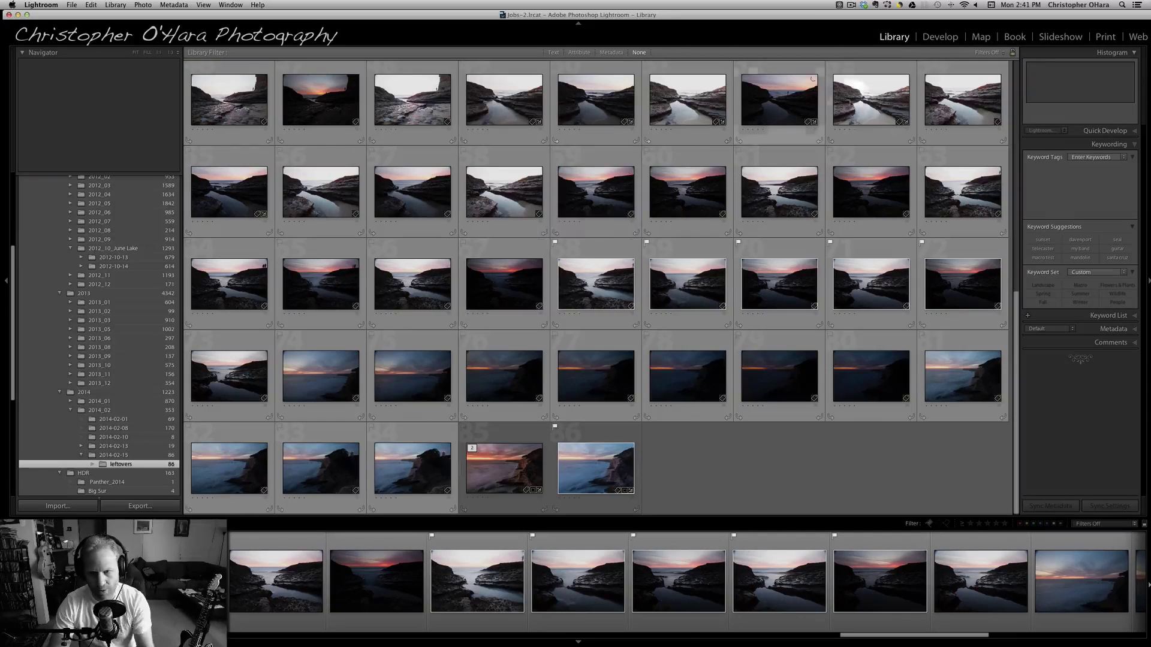
# Step: Filter the leftovers folder with the Flagged preset and select all the flagged photos
pyautogui.click(980, 54)
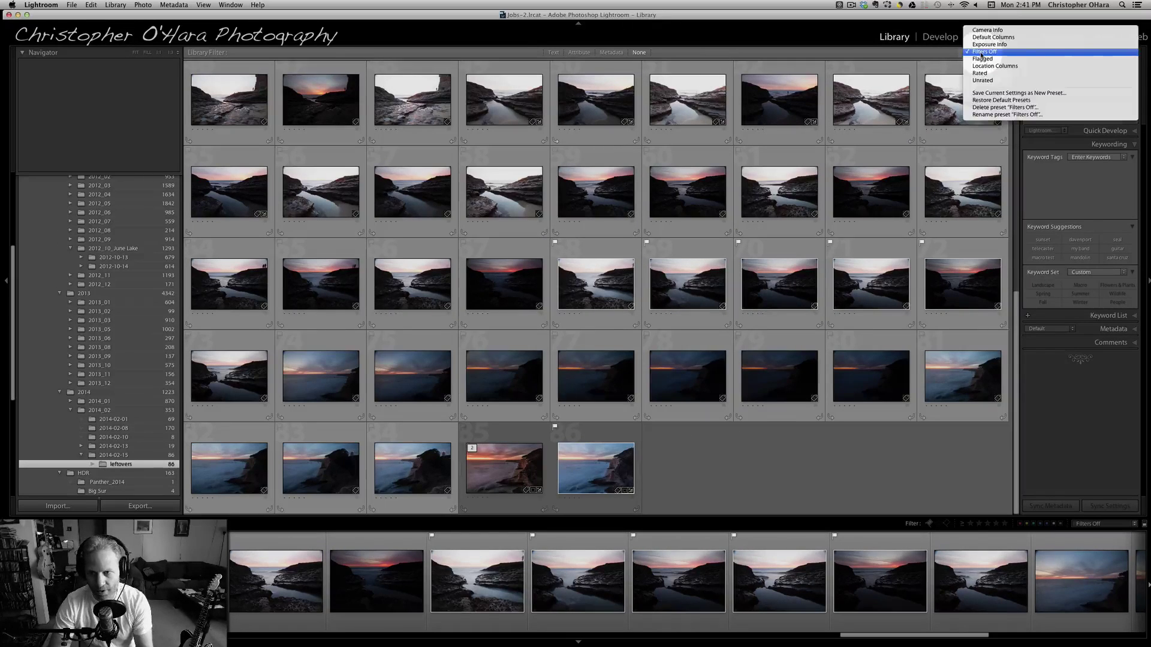
pyautogui.click(983, 59)
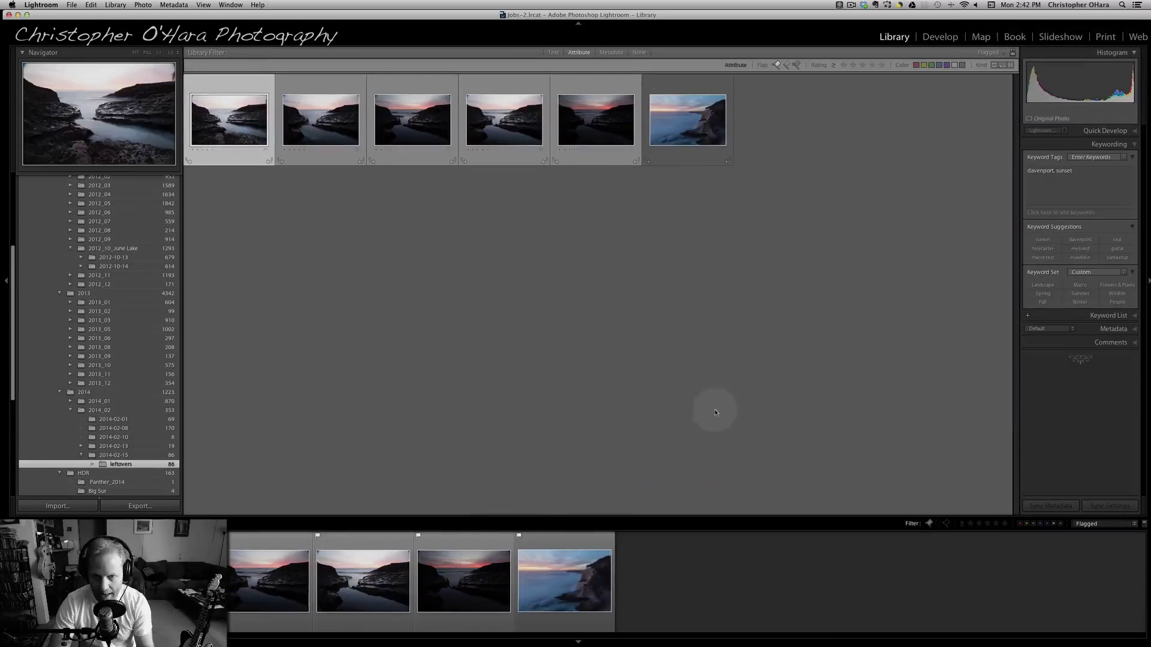
pyautogui.click(375, 310)
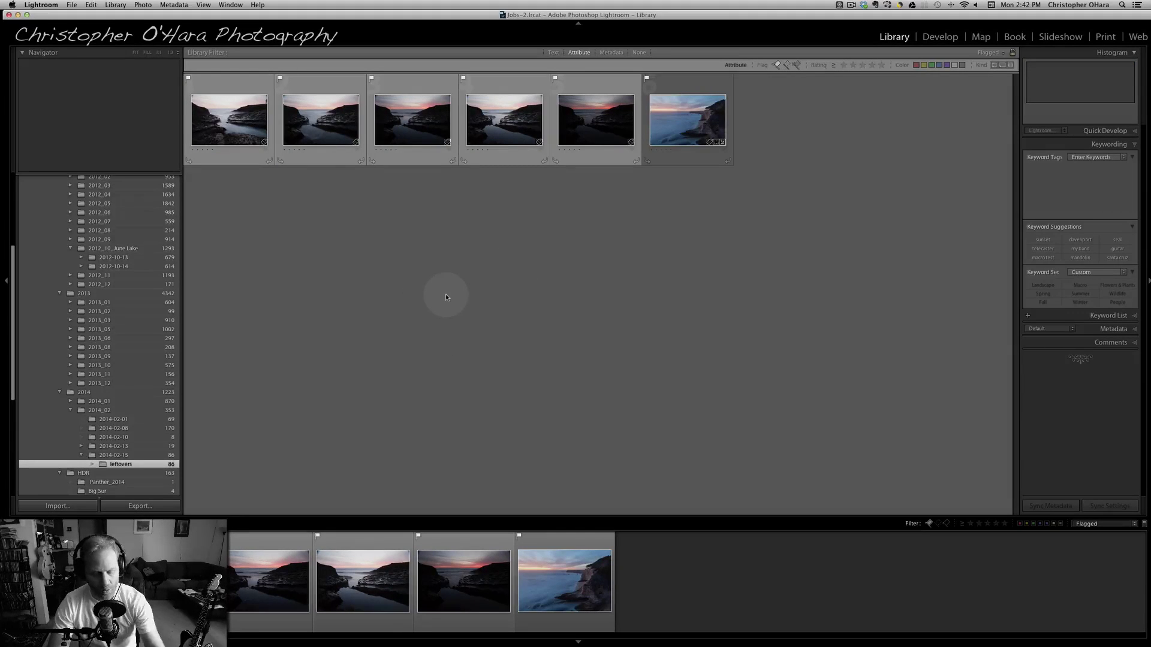
pyautogui.press('super+a')
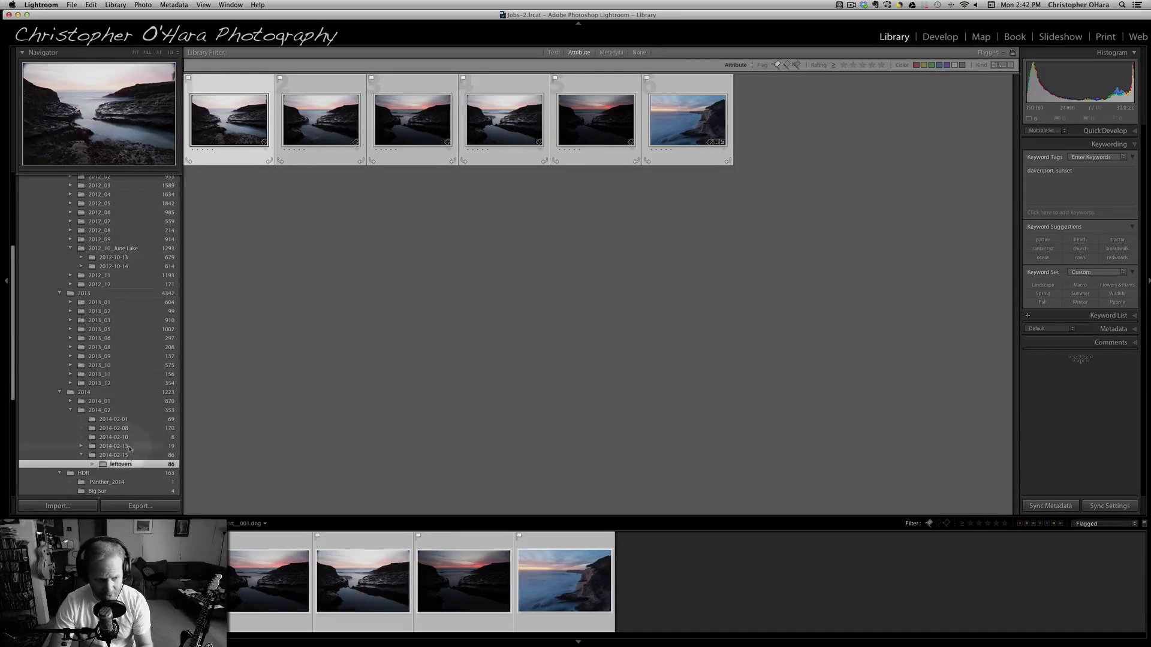
# Step: Move the selected flagged photos into a new subfolder named "Picks" inside the 2014-02-15 folder
pyautogui.rightClick(110, 457)
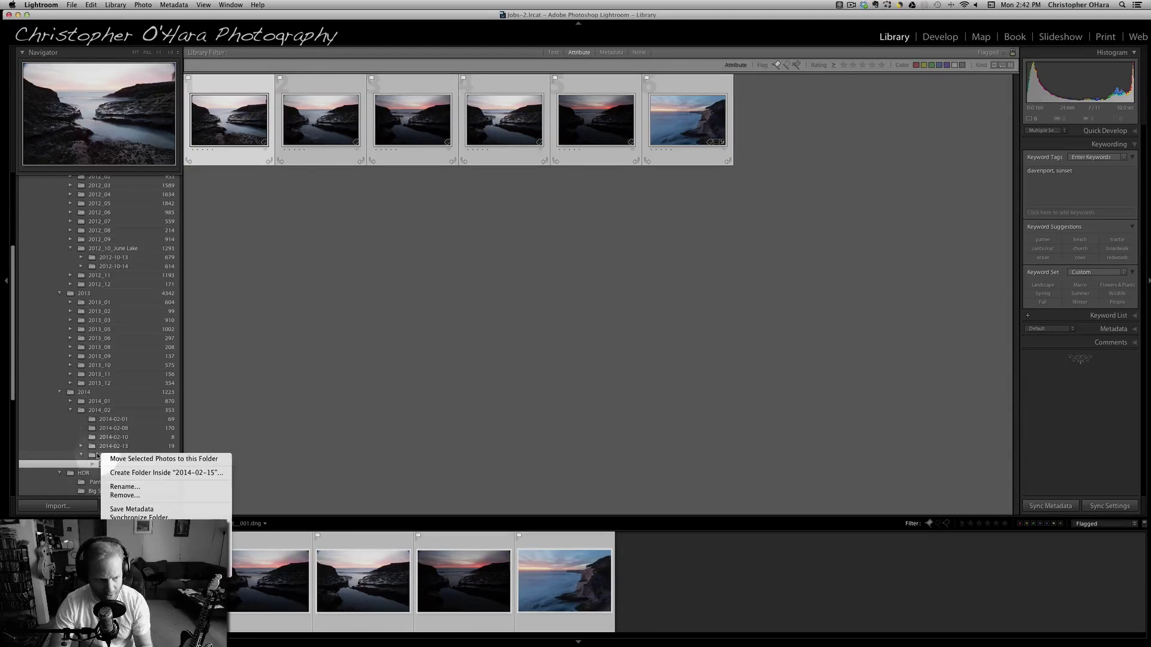
pyautogui.click(145, 474)
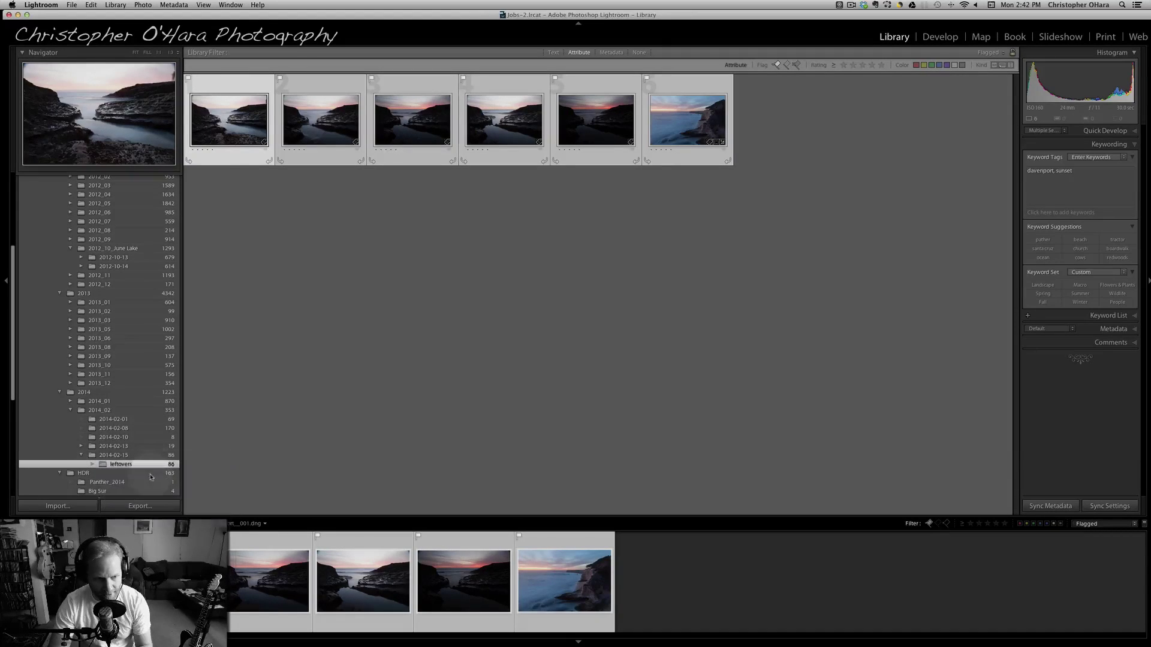
pyautogui.rightClick(115, 454)
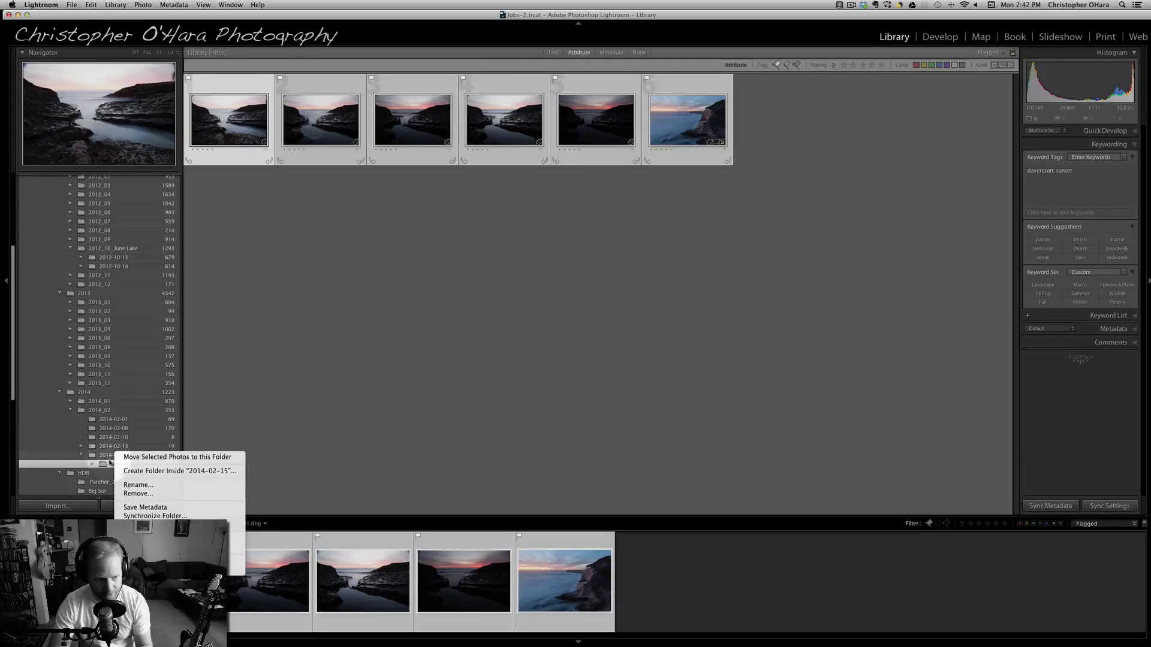
pyautogui.click(149, 472)
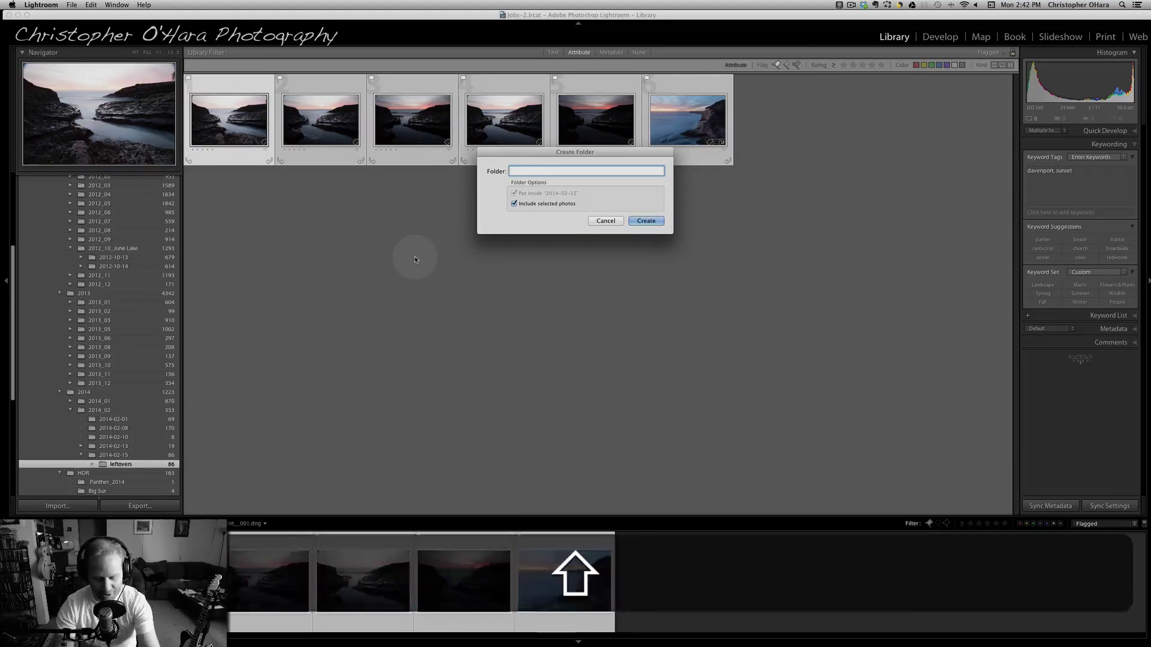
pyautogui.write('Picks')
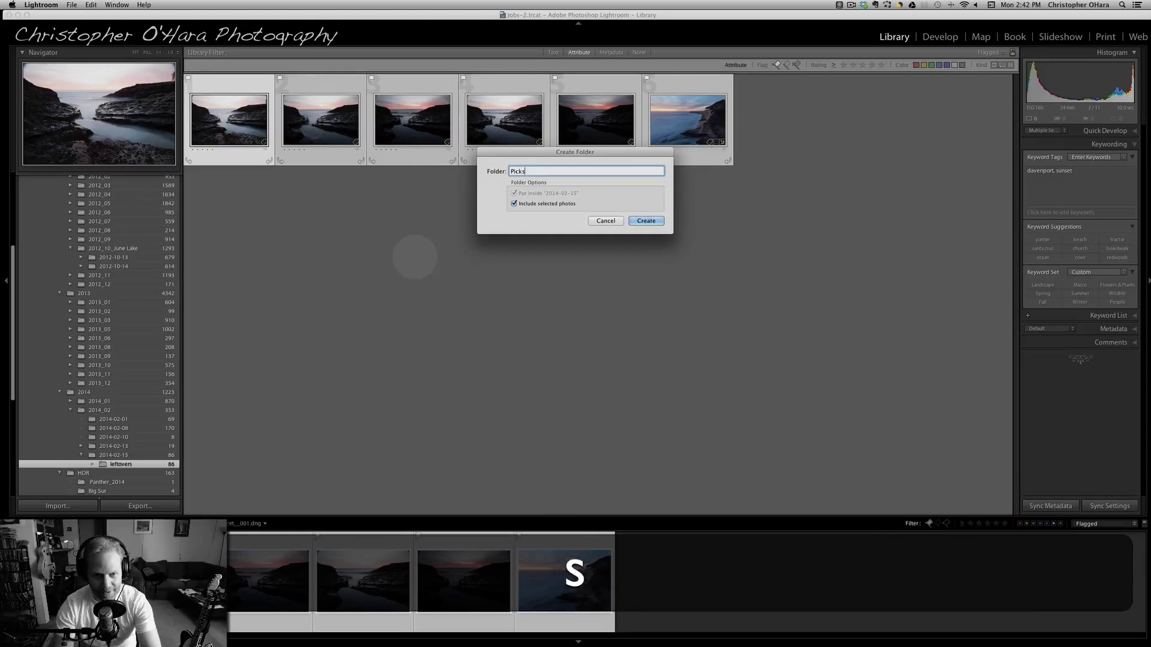
pyautogui.press('Return')
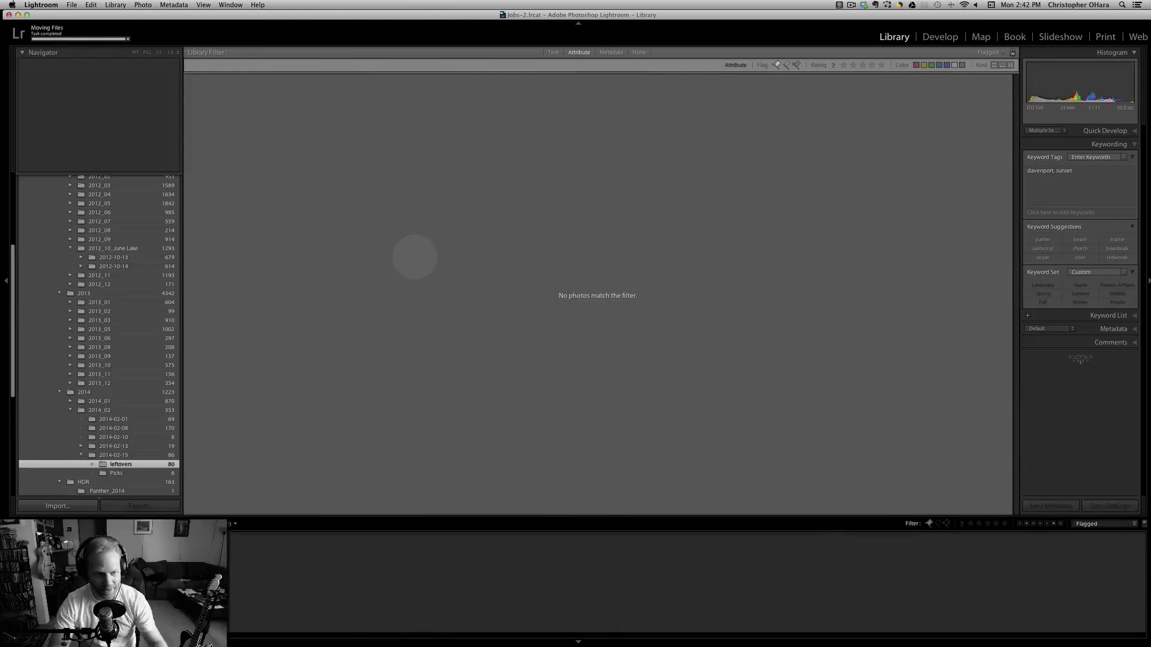
# Step: Open the Picks folder, view its first photo in Loupe view, and return to the grid
pyautogui.click(114, 473)
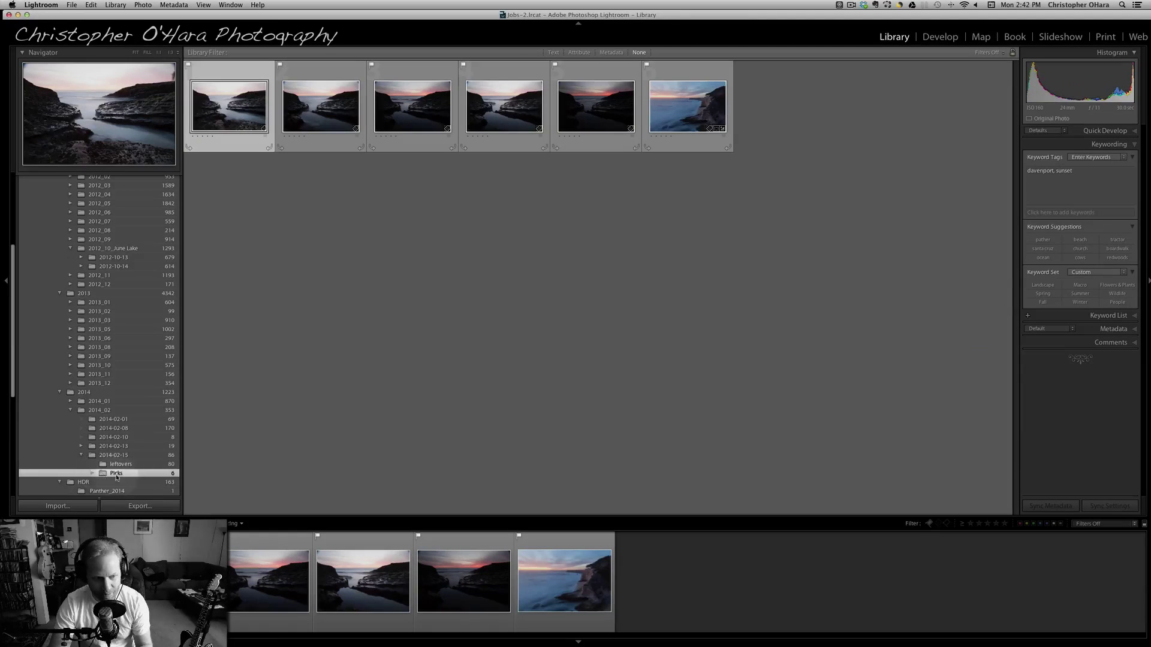
pyautogui.click(422, 248)
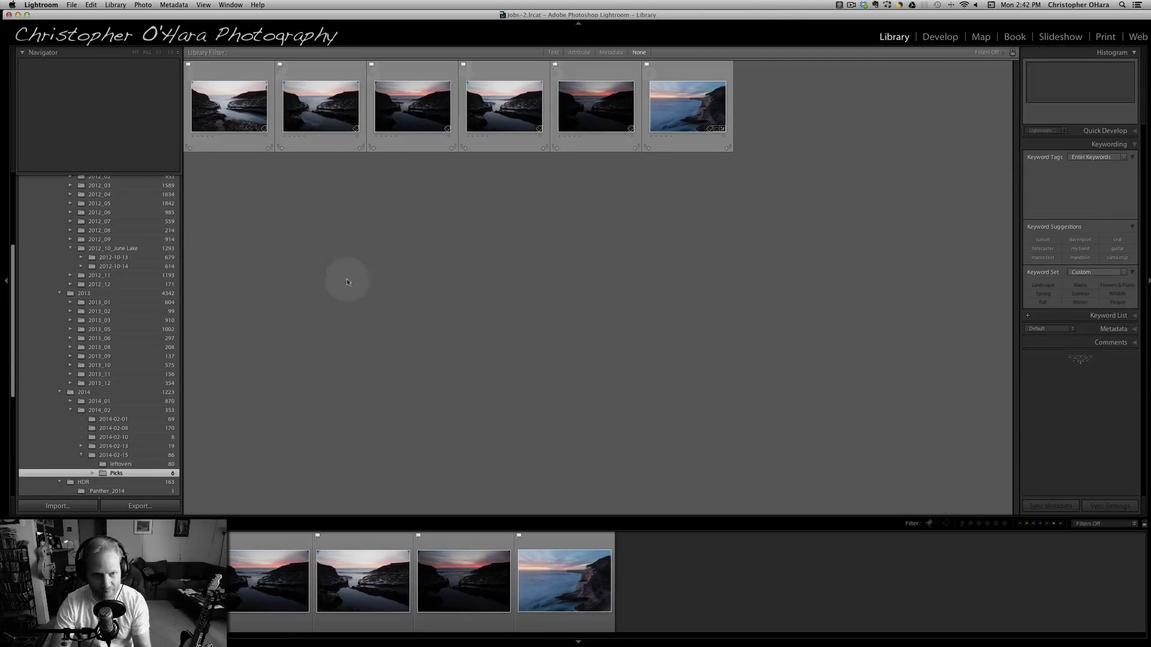
pyautogui.click(240, 98)
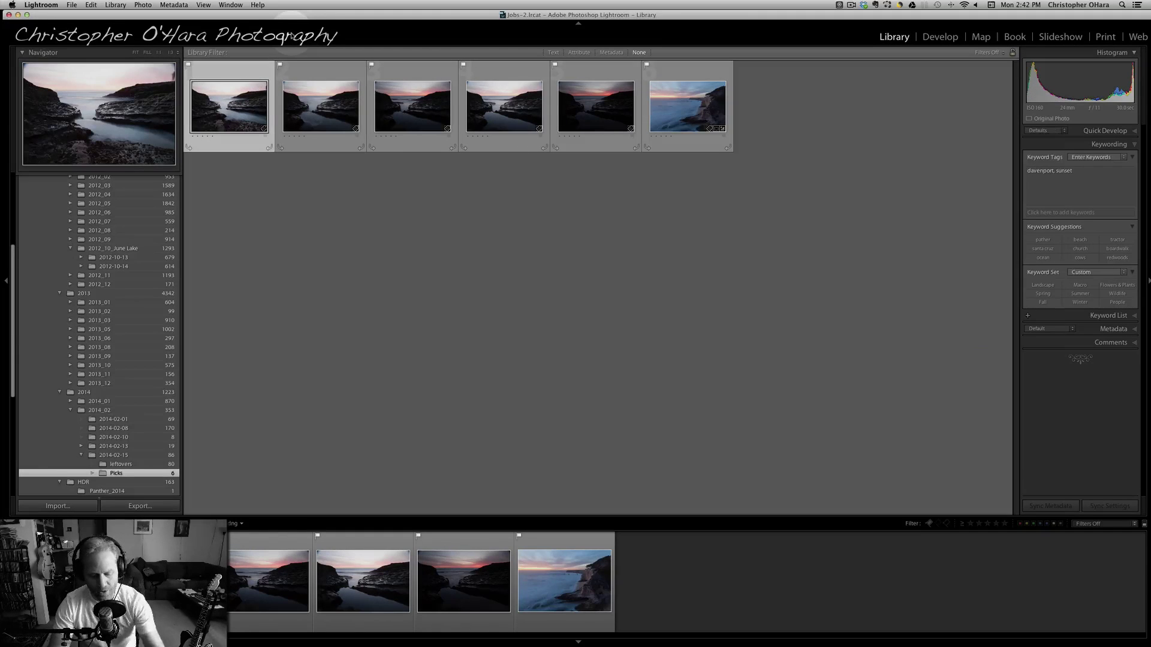
pyautogui.press('e')
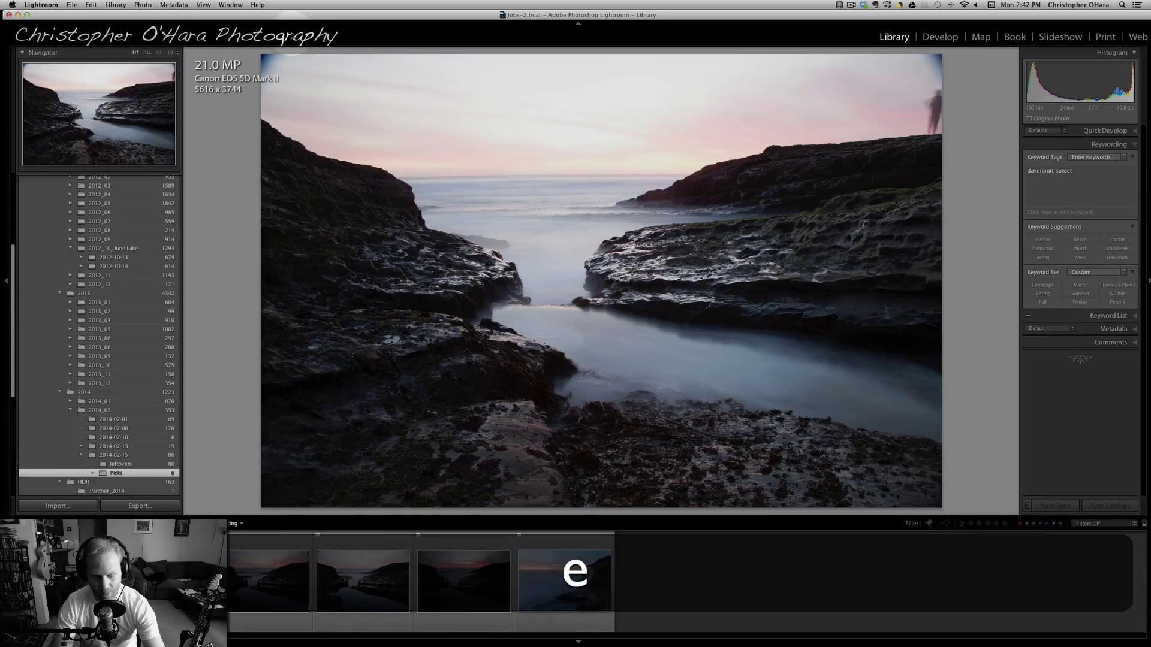
pyautogui.press('g')
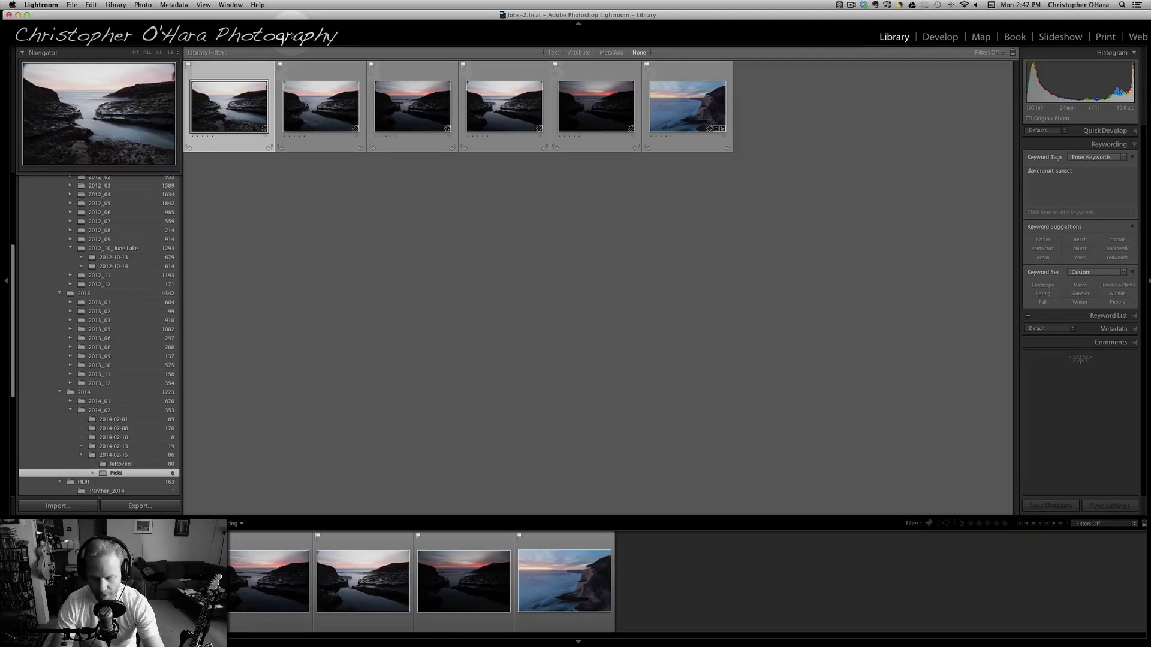
# Step: Rate the first photo in Picks one star, and remove that rating again
pyautogui.press('1')
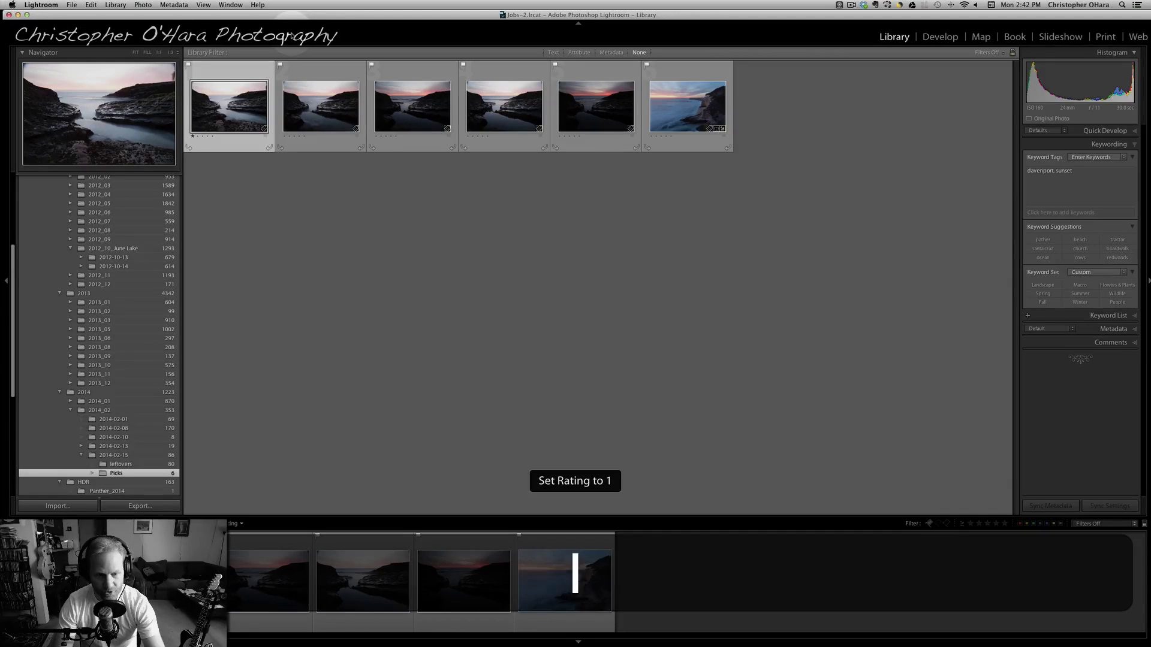
pyautogui.press('Right')
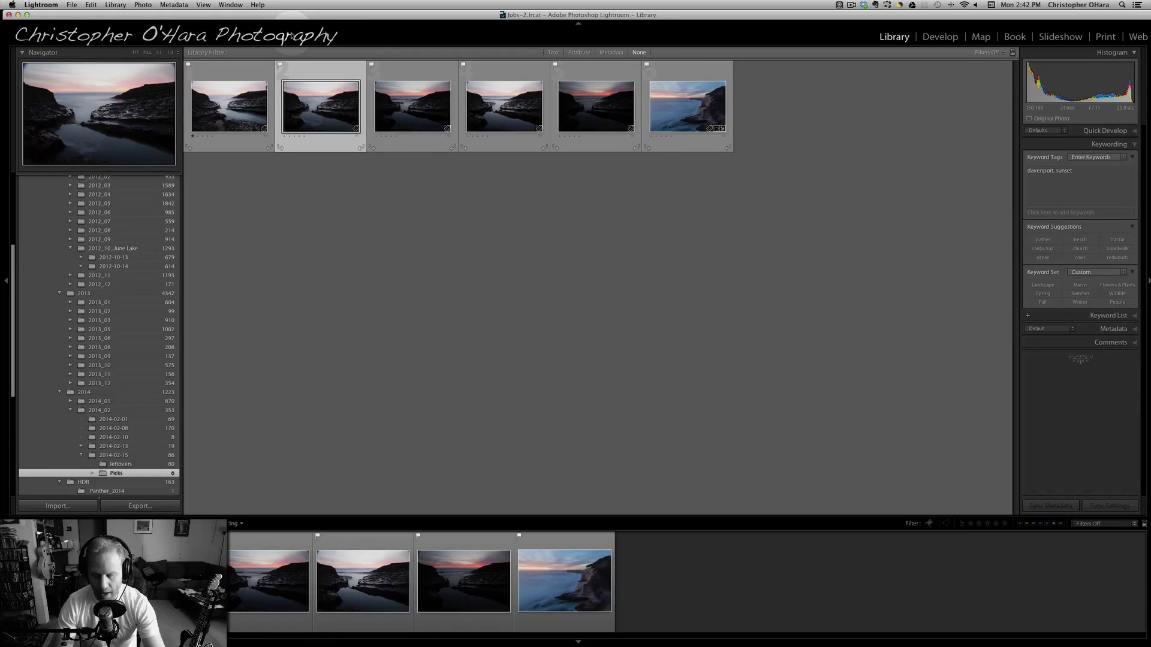
pyautogui.press('Left')
pyautogui.press('0')
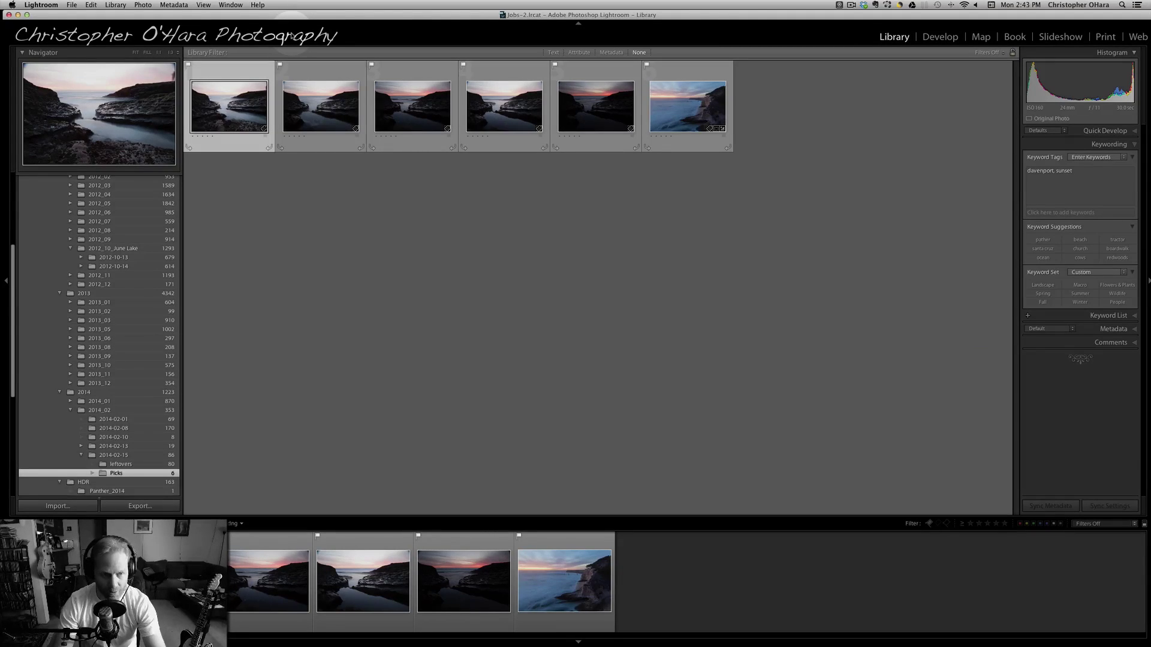
# Step: Clear the photo selection and show the toolbar below the grid
pyautogui.click(415, 242)
pyautogui.press('t')
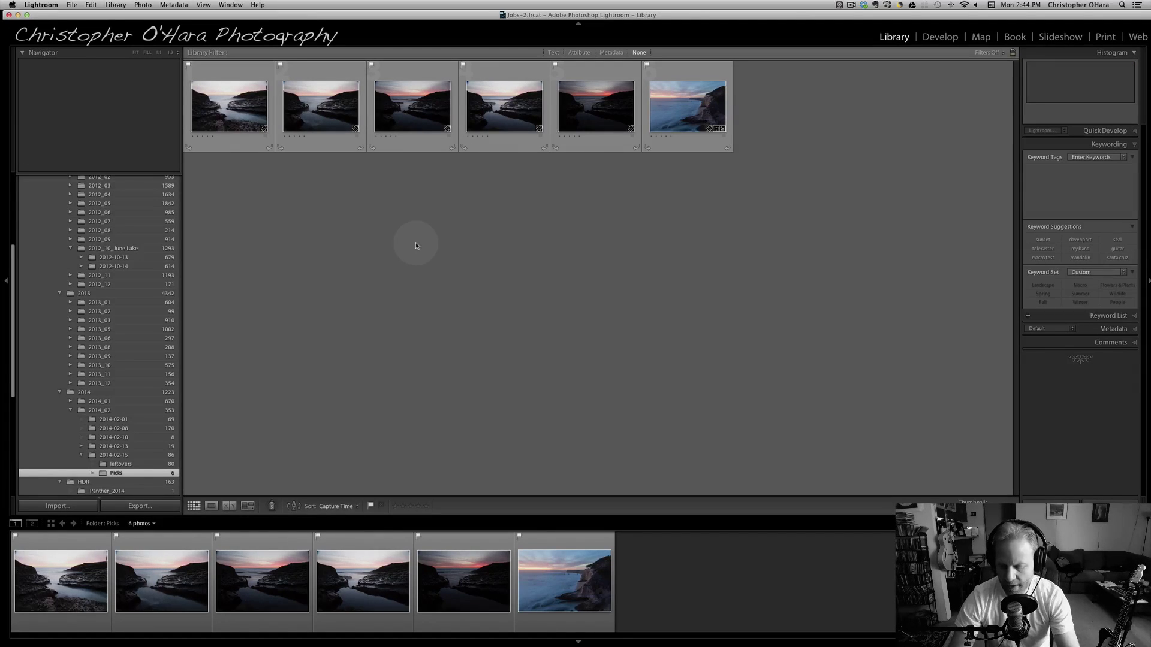
# Step: Give the first photo the red, yellow, green and blue color labels in turn, ending with blue
pyautogui.click(251, 114)
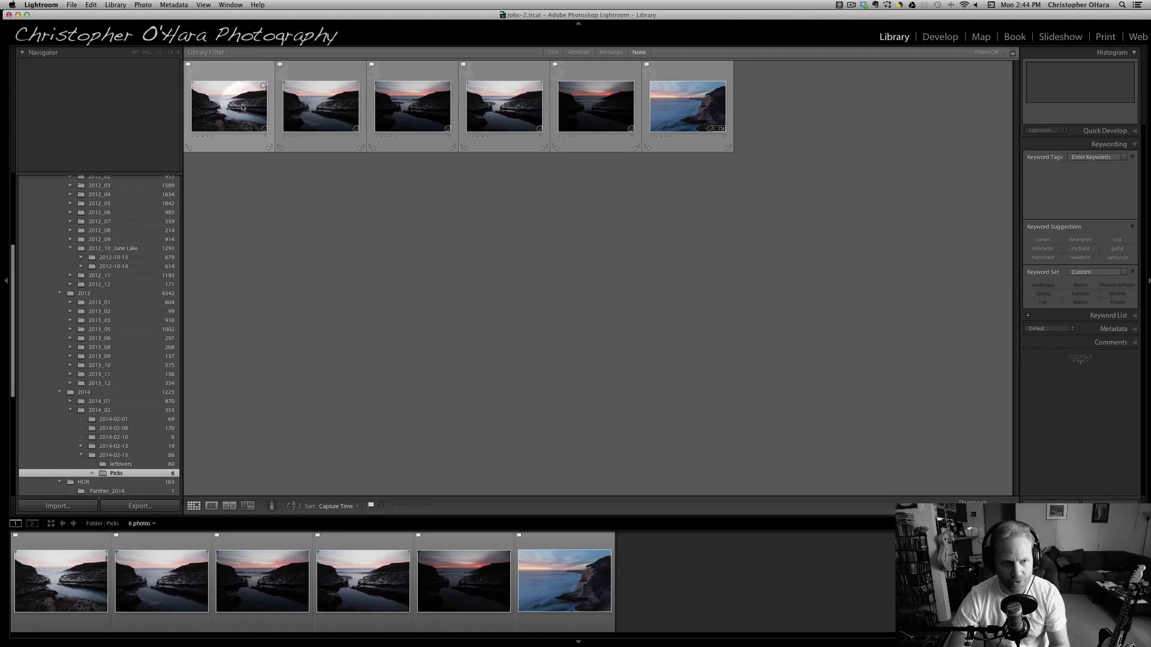
pyautogui.press('6')
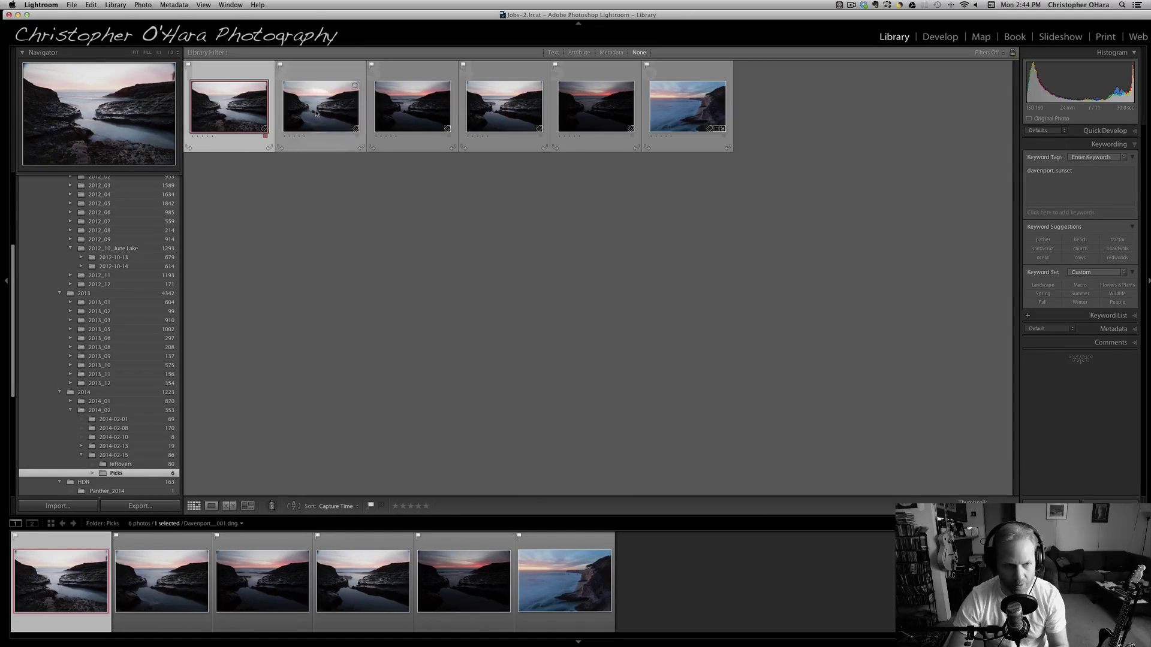
pyautogui.press('6')
pyautogui.press('7')
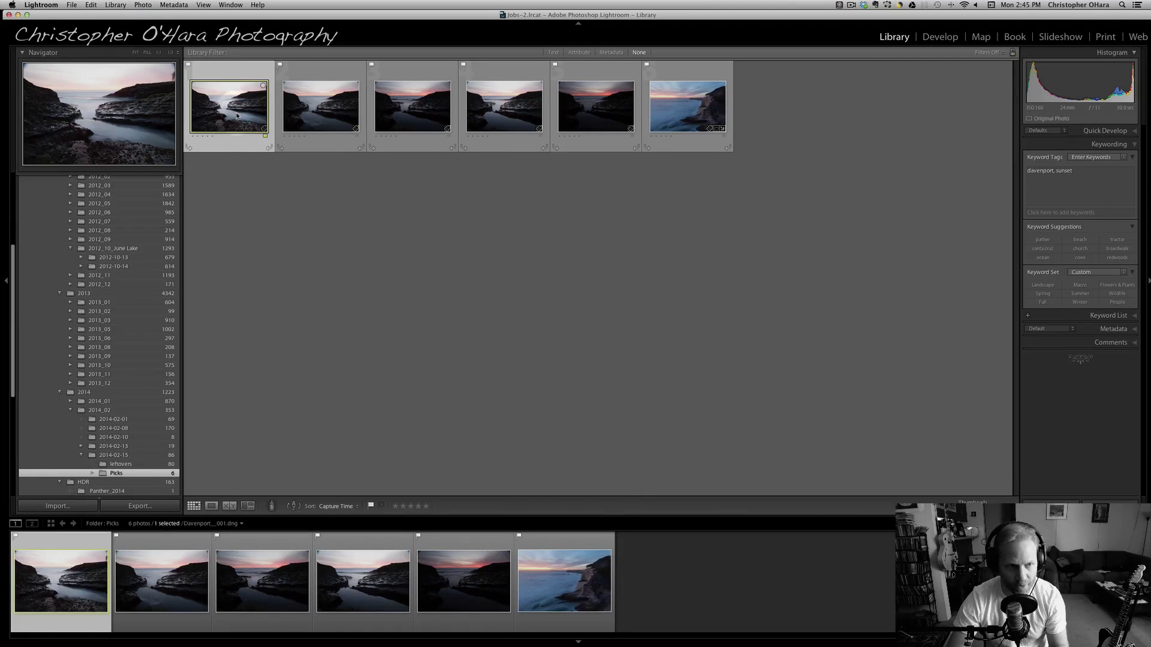
pyautogui.press('8')
pyautogui.press('9')
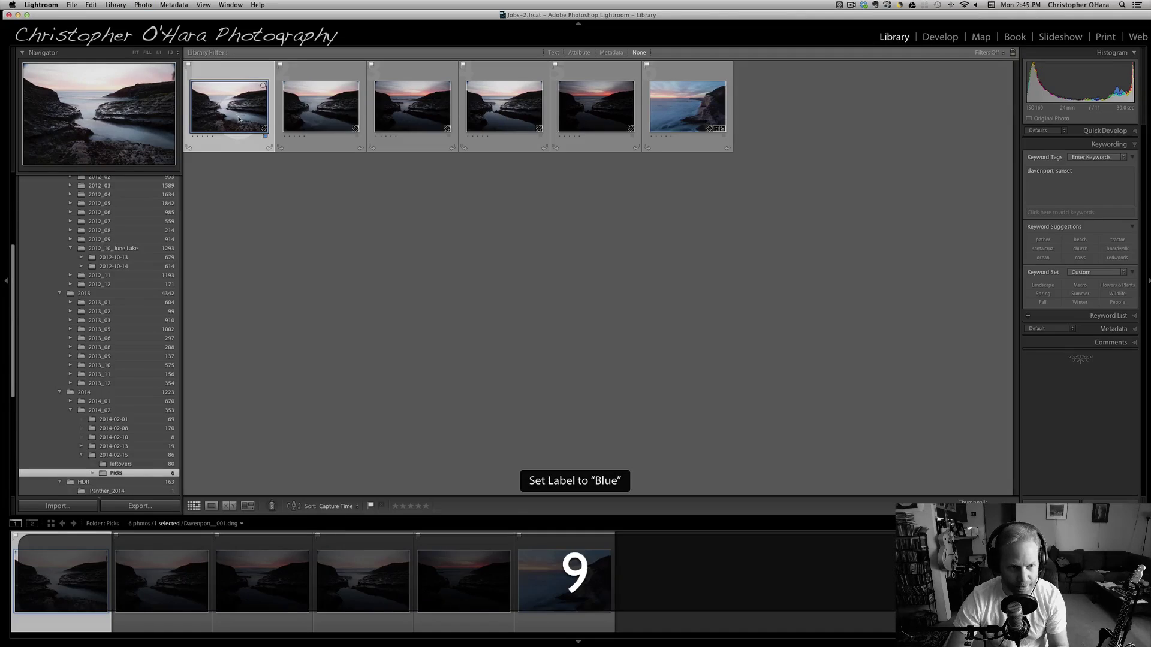
# Step: Move the third photo to the end of the Picks grid
pyautogui.click(342, 126)
pyautogui.moveTo(384, 125); pyautogui.dragTo(410, 232)
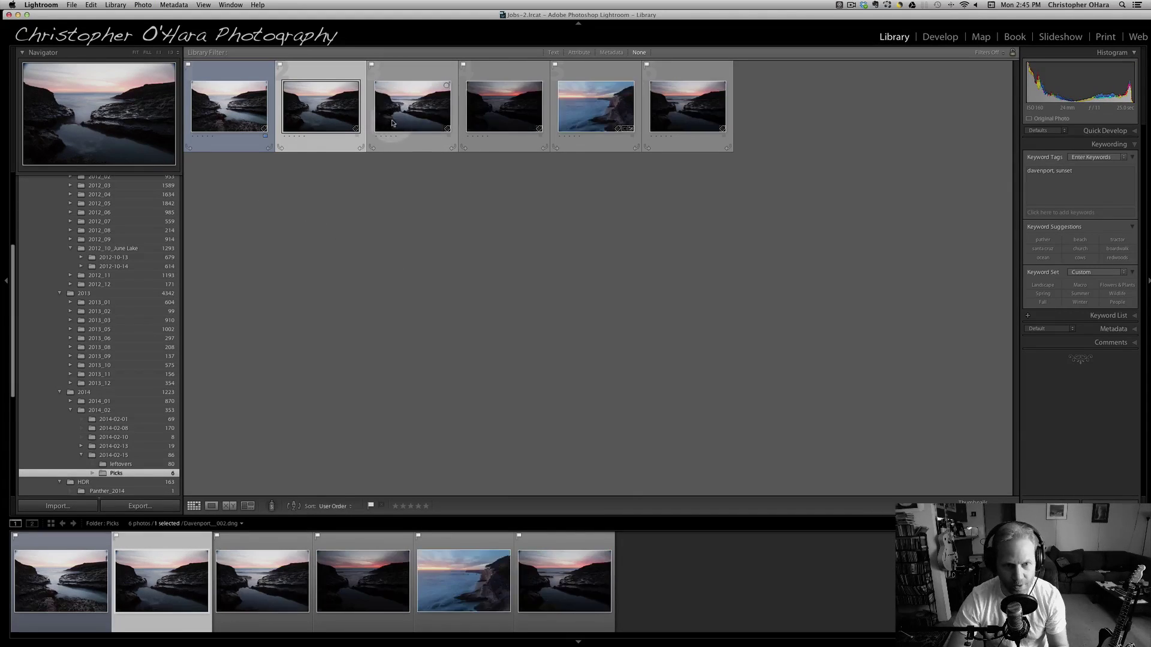
# Step: Label the third photo green, remove the color labels from the first and third photos, and clear the selection
pyautogui.click(393, 123)
pyautogui.press('8')
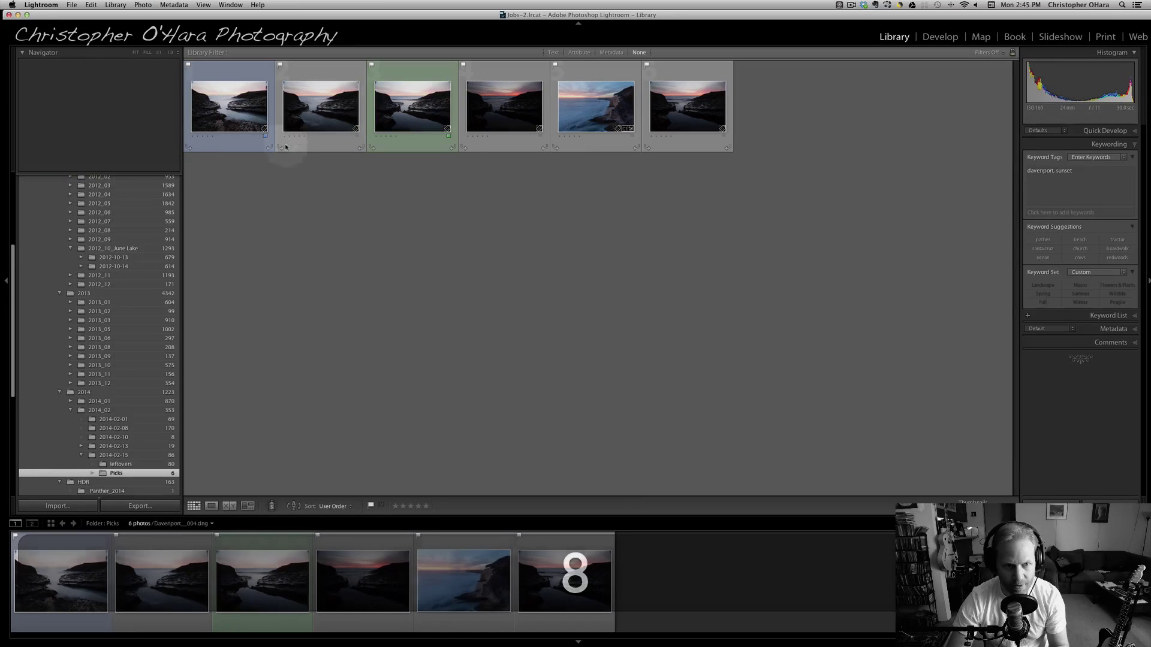
pyautogui.click(400, 137)
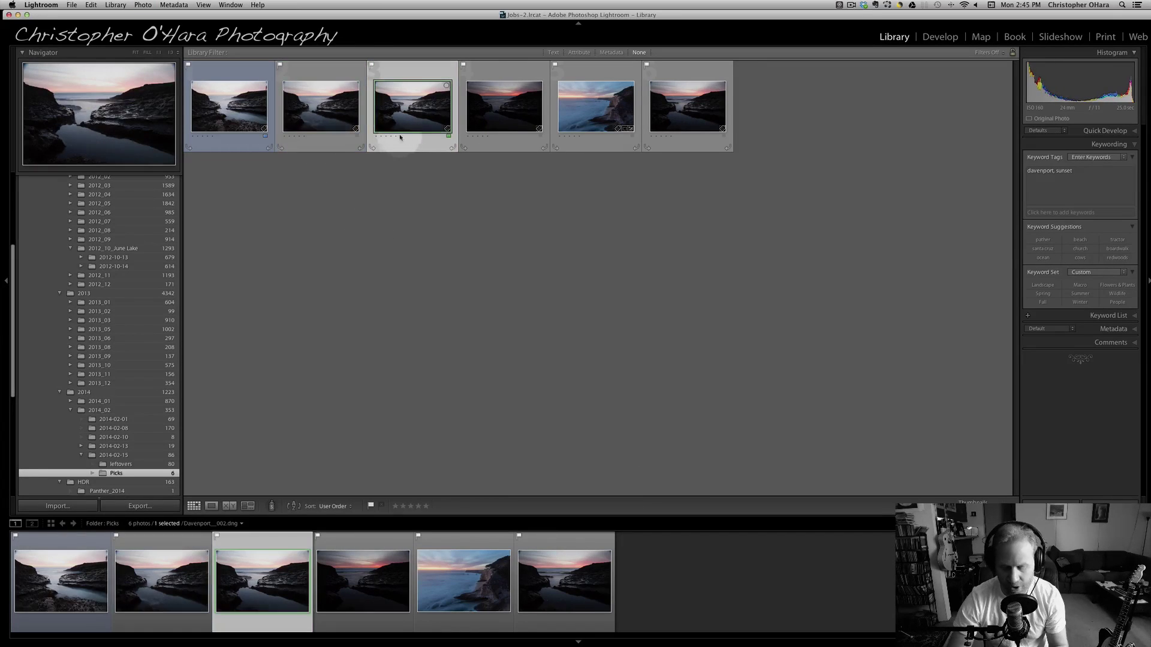
pyautogui.press('0')
pyautogui.click(240, 133)
pyautogui.press('0')
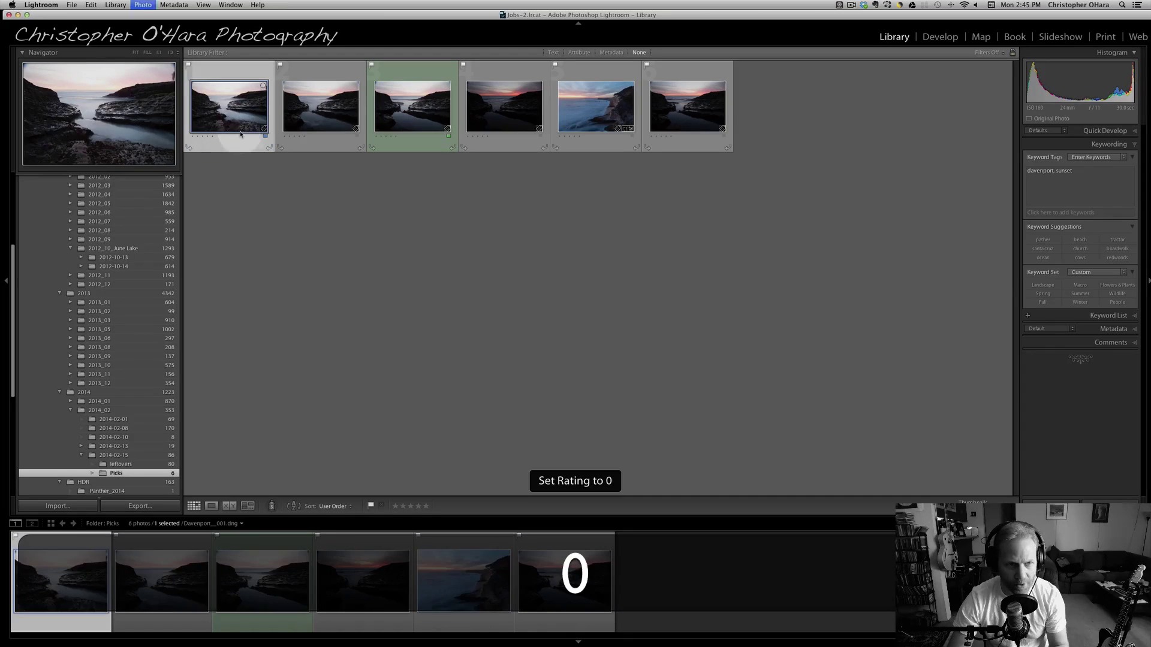
pyautogui.press('9')
pyautogui.click(406, 134)
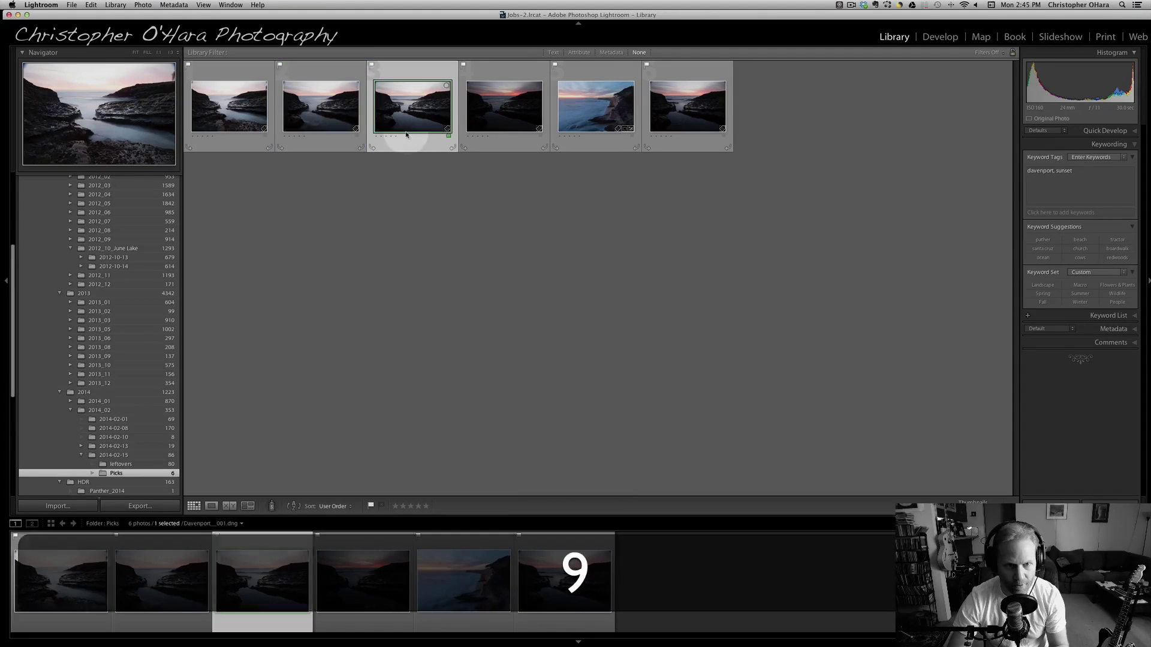
pyautogui.press('8')
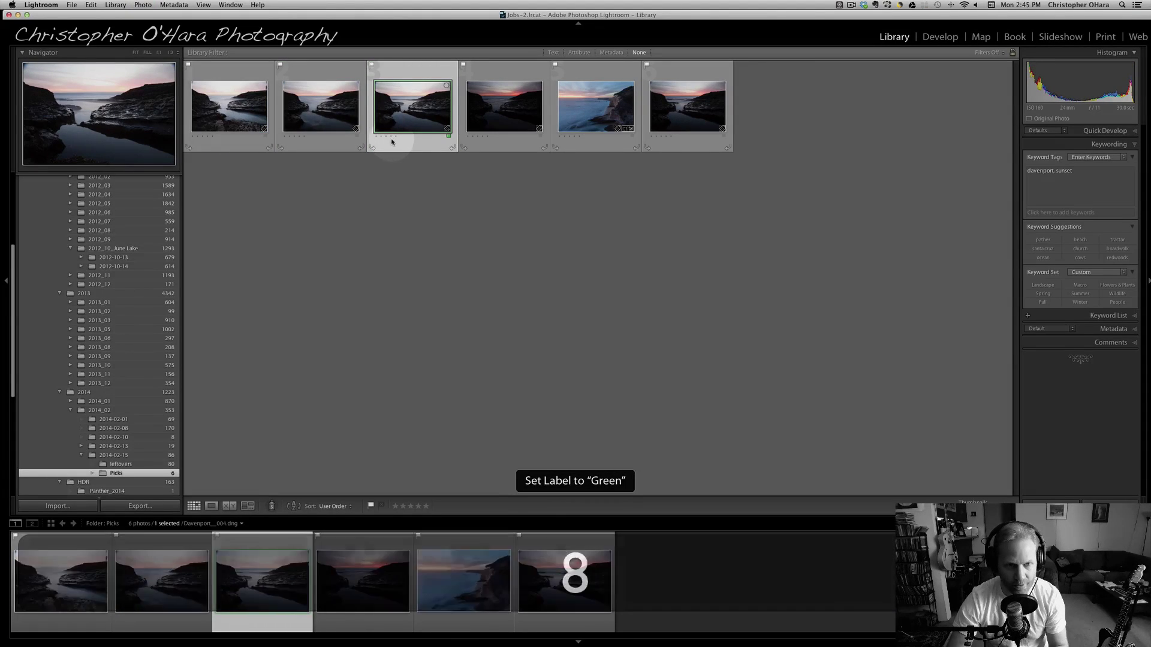
pyautogui.press('8')
pyautogui.click(377, 214)
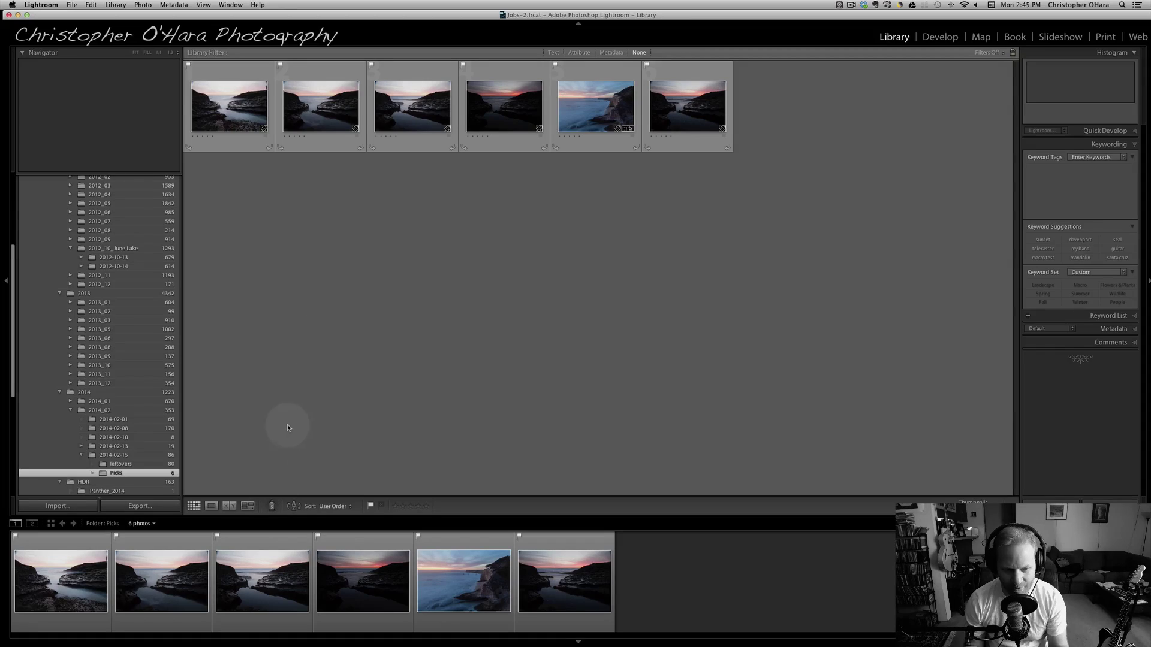
# Step: Activate the Painter tool and set it to paint keywords
pyautogui.click(271, 507)
pyautogui.click(271, 507)
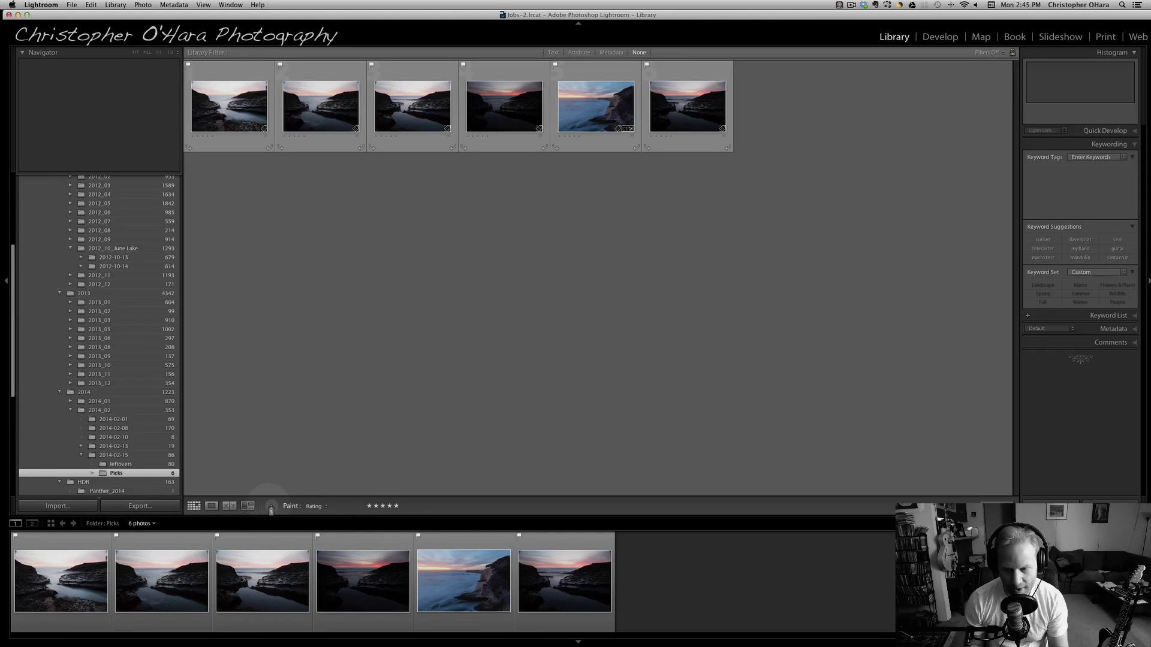
pyautogui.click(318, 507)
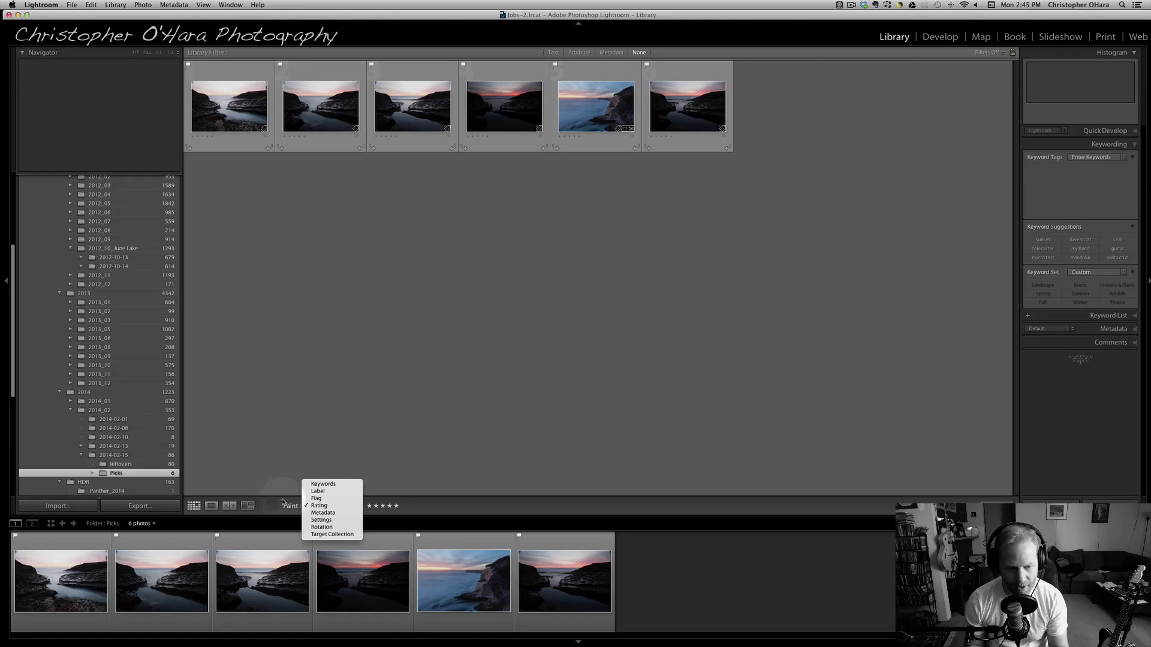
pyautogui.click(313, 485)
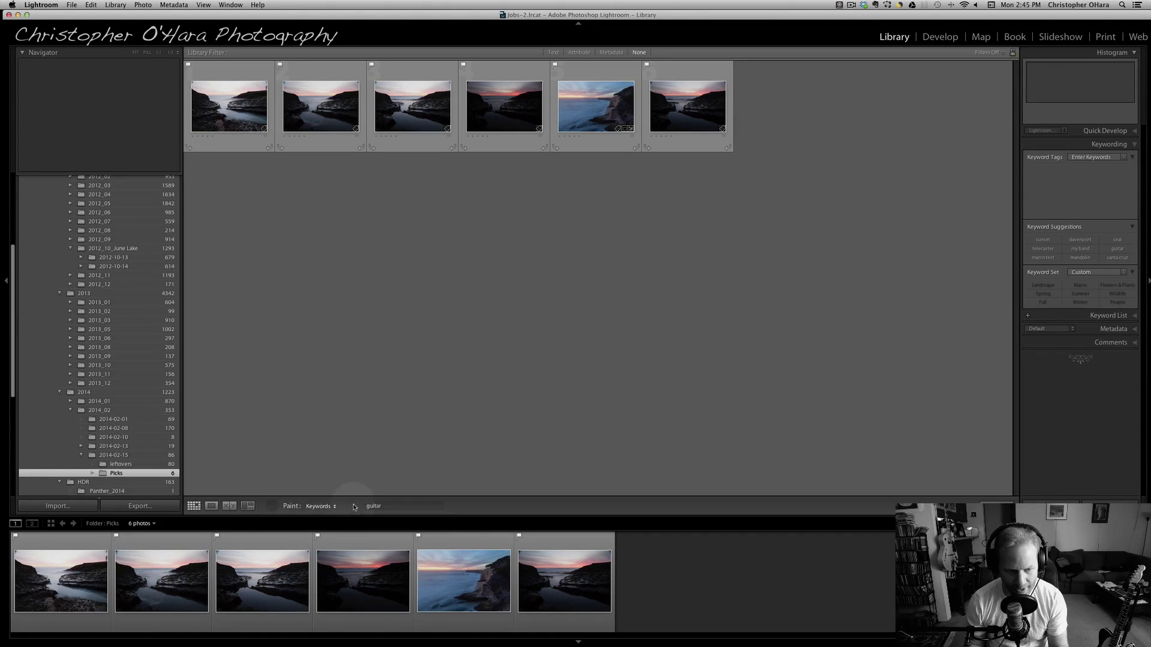
# Step: Replace the Painter's keyword with "santa cruz"
pyautogui.click(395, 507)
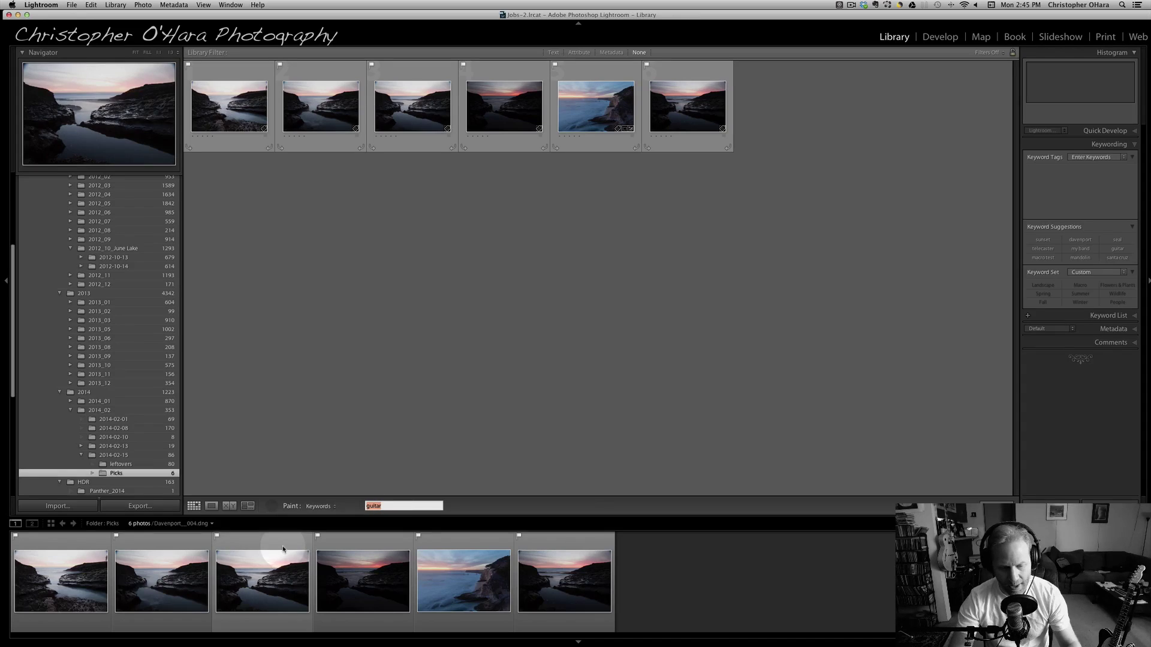
pyautogui.press('BackSpace')
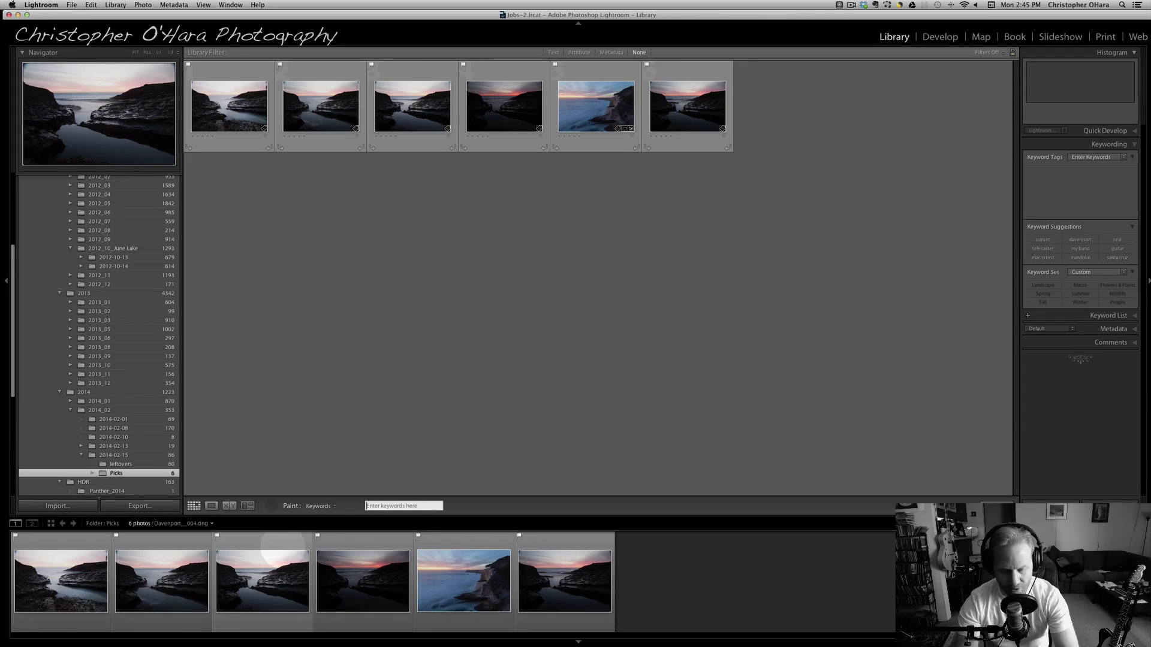
pyautogui.press('alt')
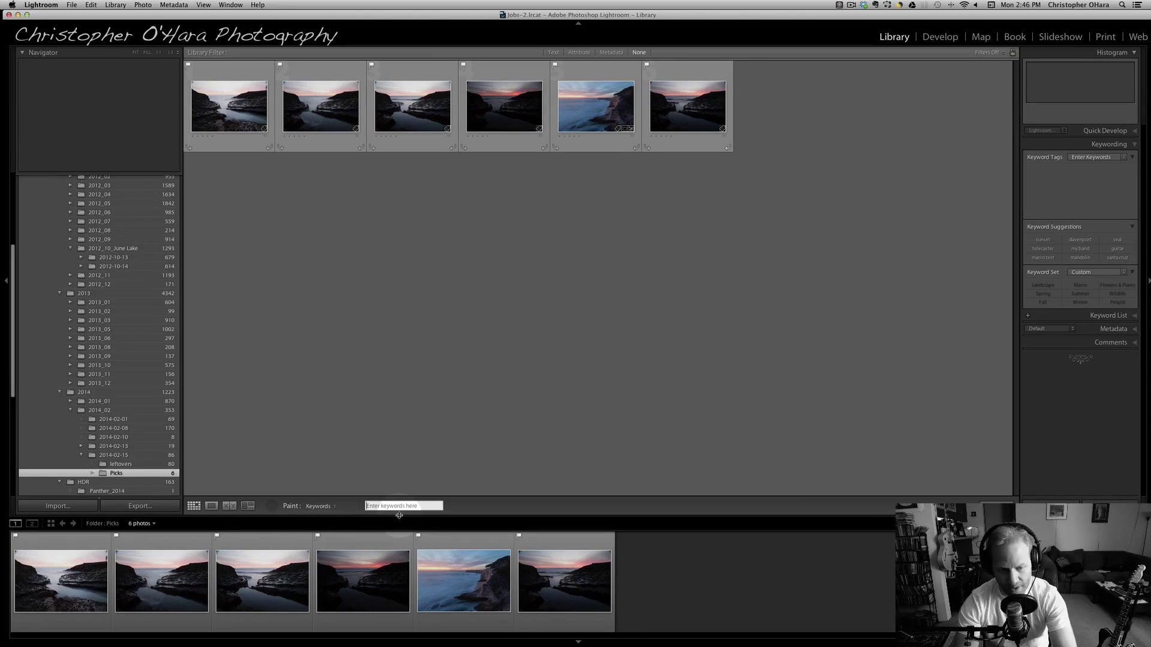
pyautogui.press('alt')
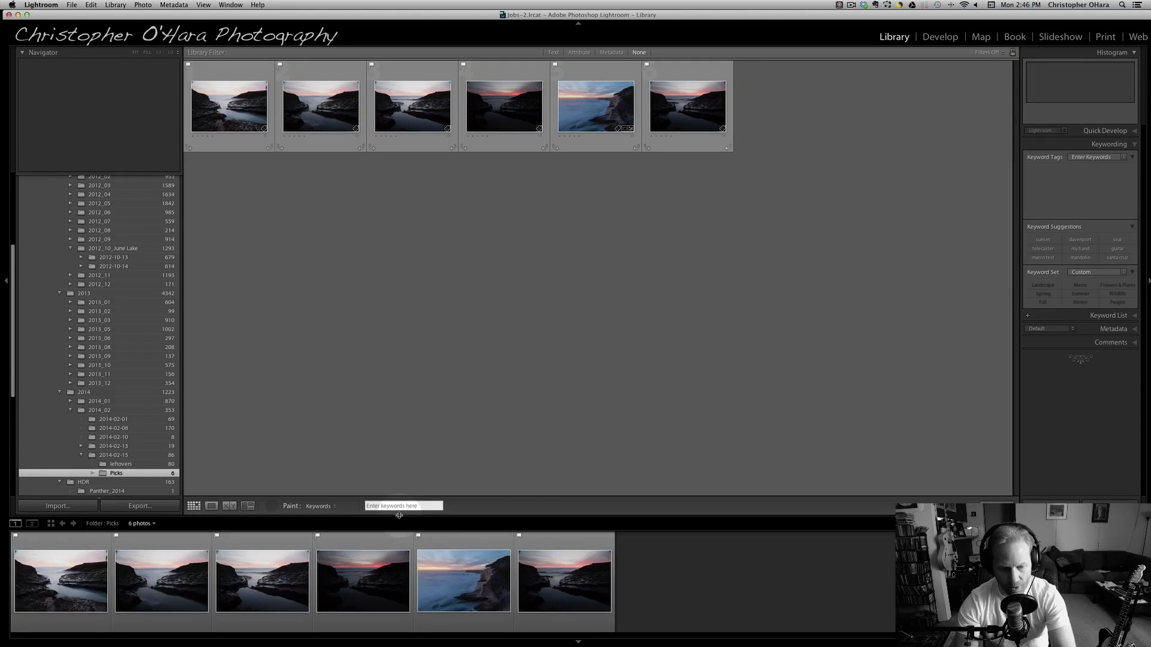
pyautogui.write('santa cruz')
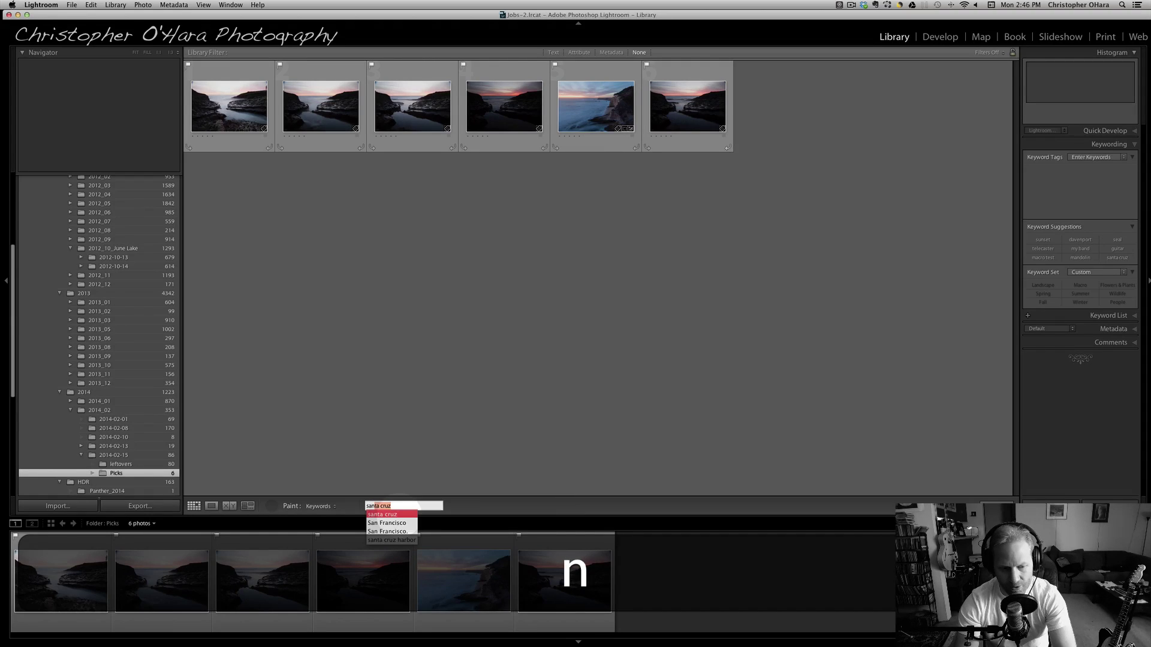
pyautogui.press('Return')
pyautogui.press('alt')
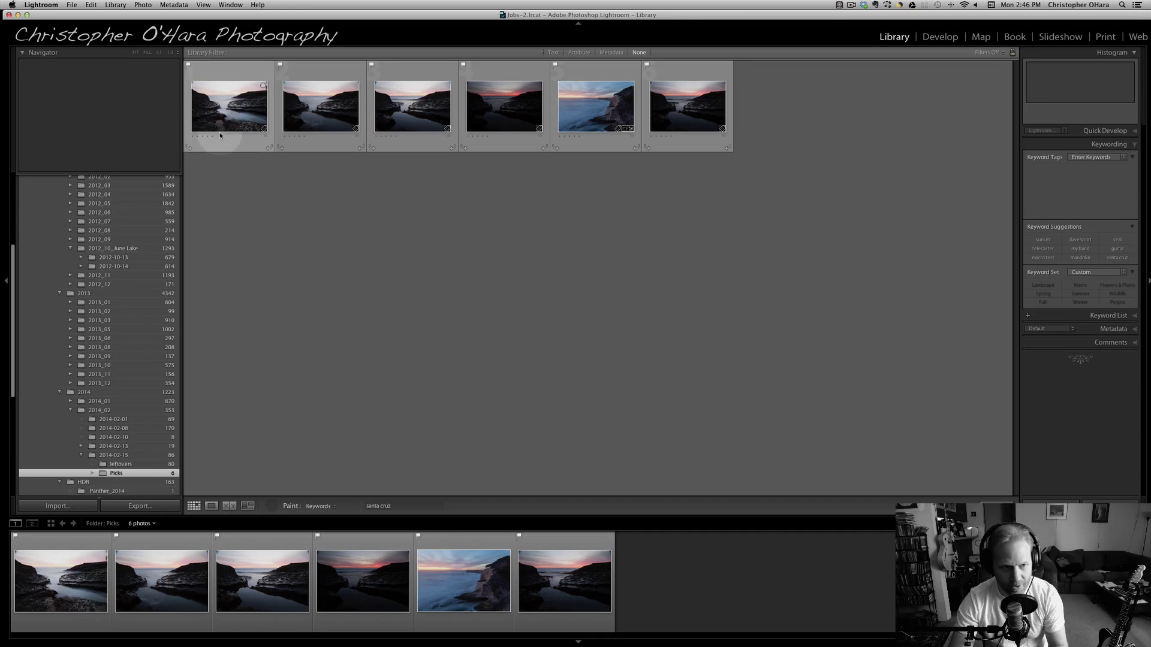
# Step: Paint the "santa cruz" keyword onto all six photos in the Picks grid and put the Painter tool away
pyautogui.click(223, 101)
pyautogui.moveTo(285, 109)
pyautogui.mouseDown()
pyautogui.moveTo(434, 102)
pyautogui.moveTo(850, 130)
pyautogui.mouseUp()
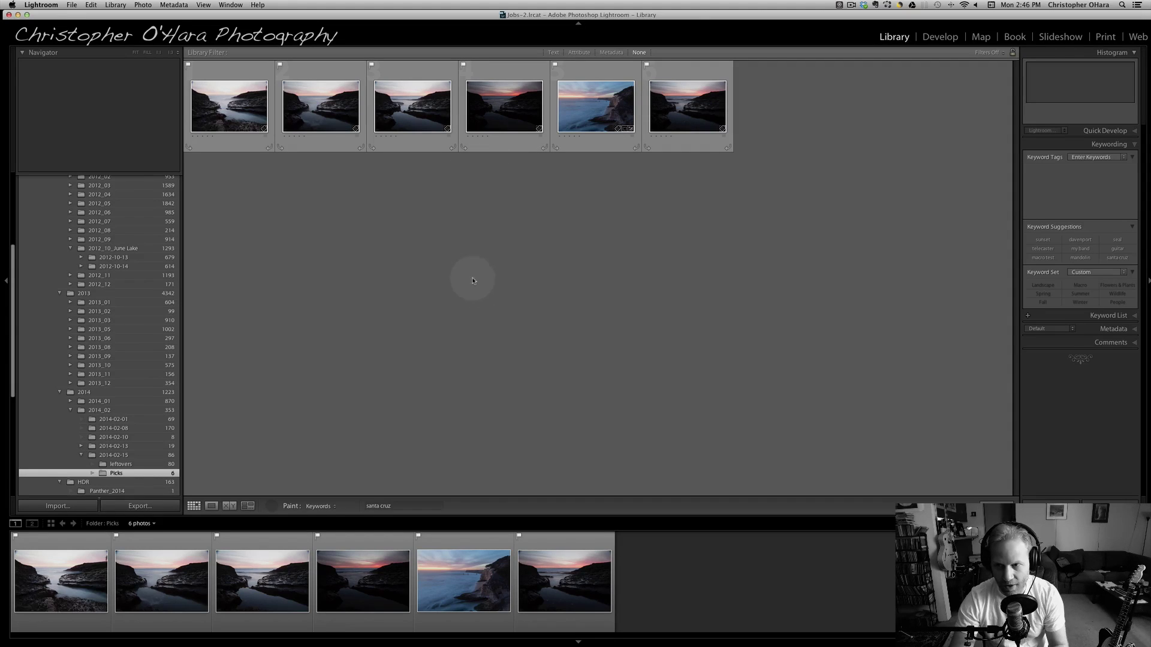
pyautogui.click(271, 506)
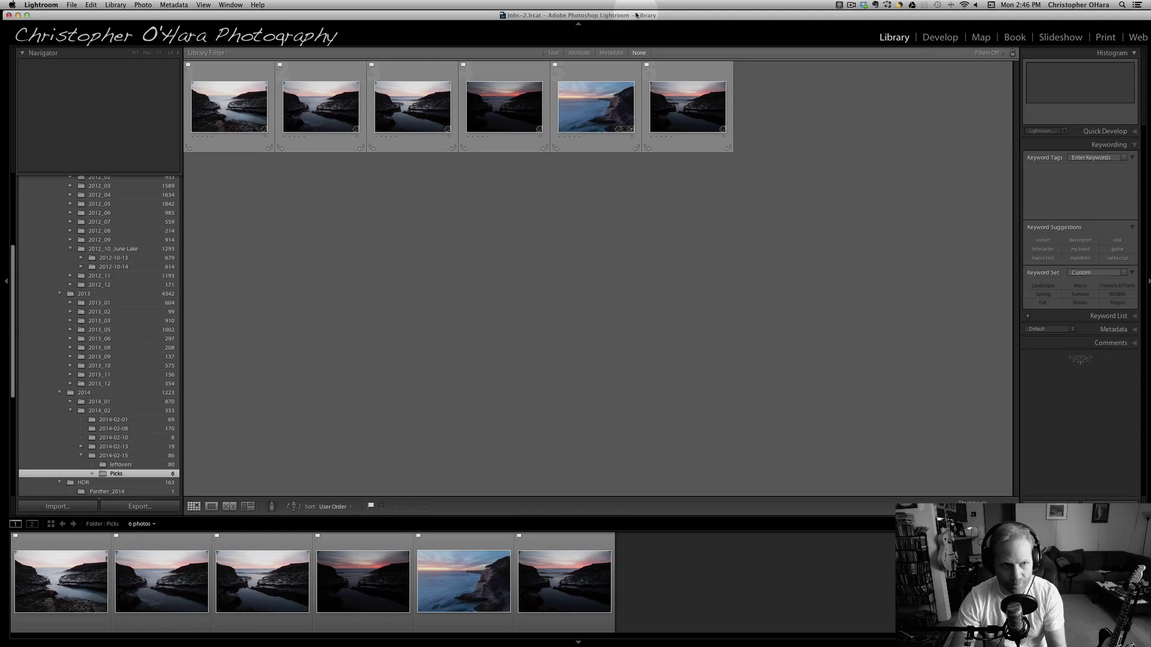
pyautogui.moveTo(637, 13); pyautogui.dragTo(639, 15)
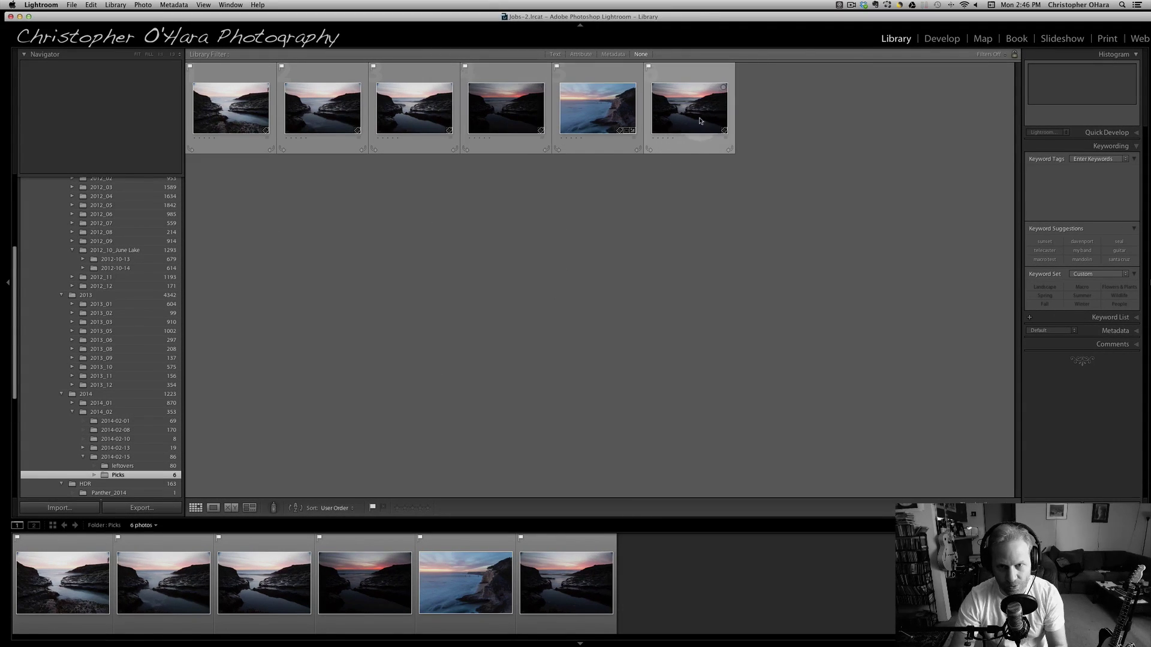
# Step: Browse the picks in Loupe view, settle on the blue coastal cliff photo, and open it in the Develop module
pyautogui.click(695, 143)
pyautogui.click(519, 99)
pyautogui.press('e')
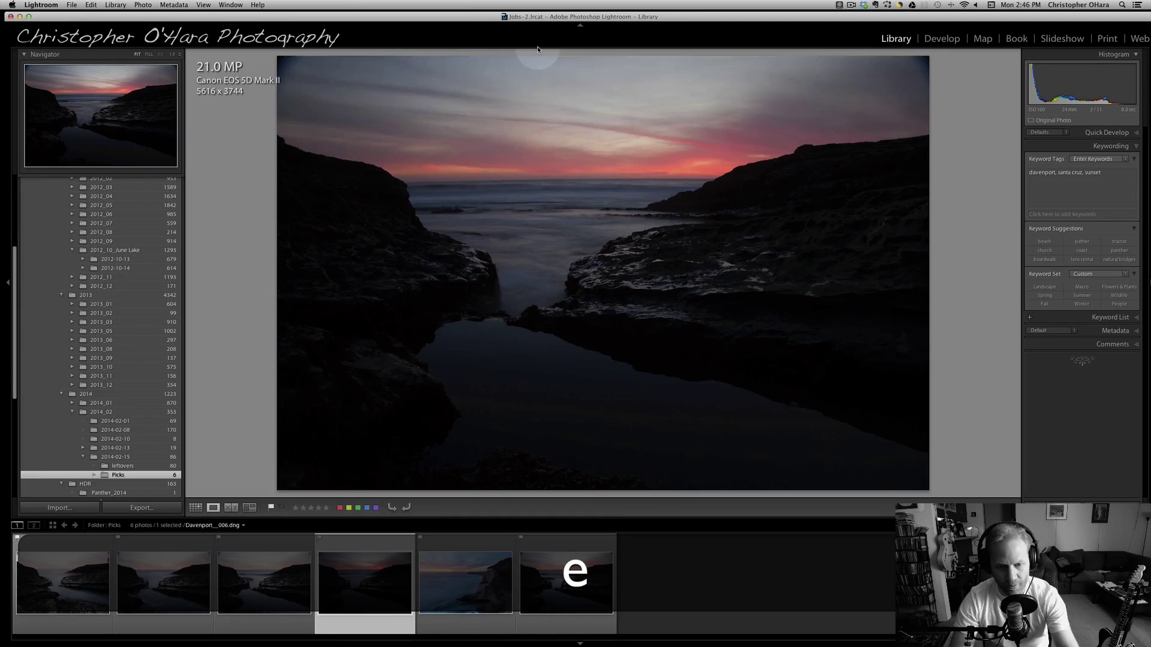
pyautogui.press('Left')
pyautogui.press('Left')
pyautogui.press('Left')
pyautogui.press('Right')
pyautogui.press('Right')
pyautogui.press('Right')
pyautogui.press('Right')
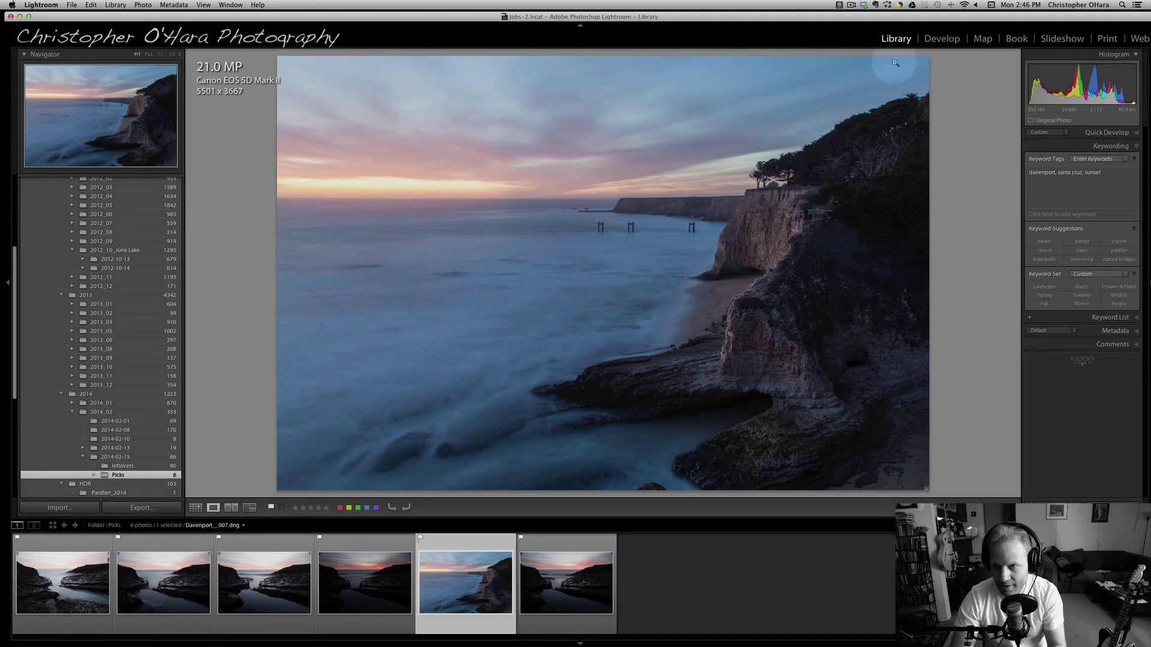
pyautogui.click(942, 39)
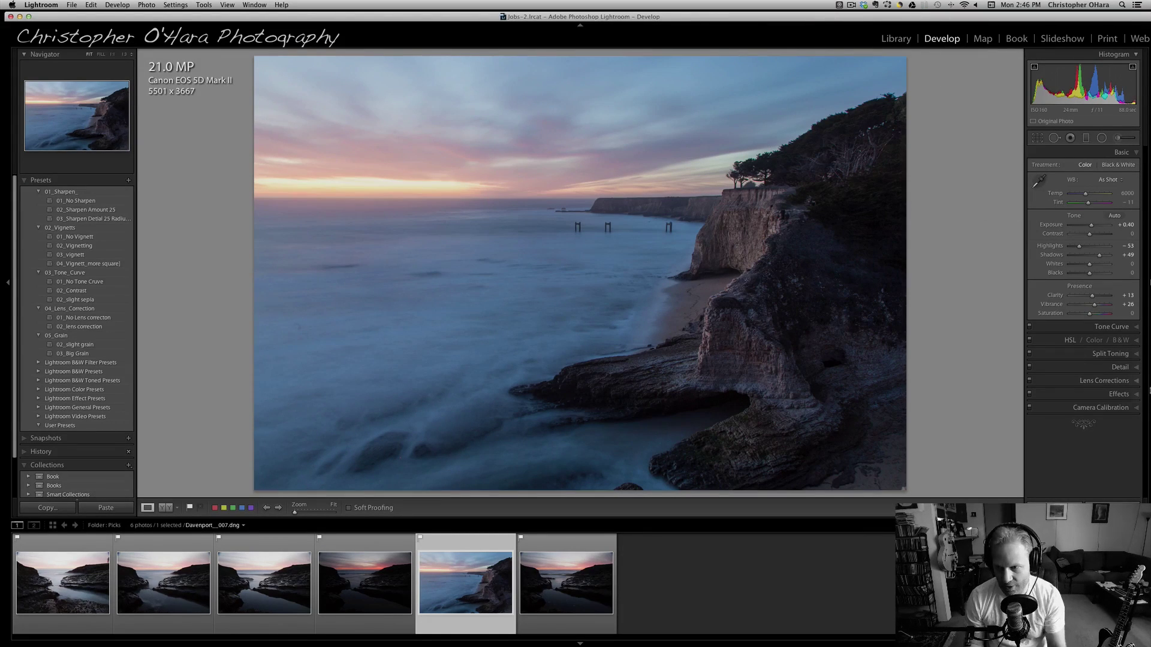
# Step: Toggle the lens profile corrections off and on to compare the cliff photo, leaving Enable Profile Corrections on
pyautogui.click(1092, 384)
pyautogui.click(1034, 245)
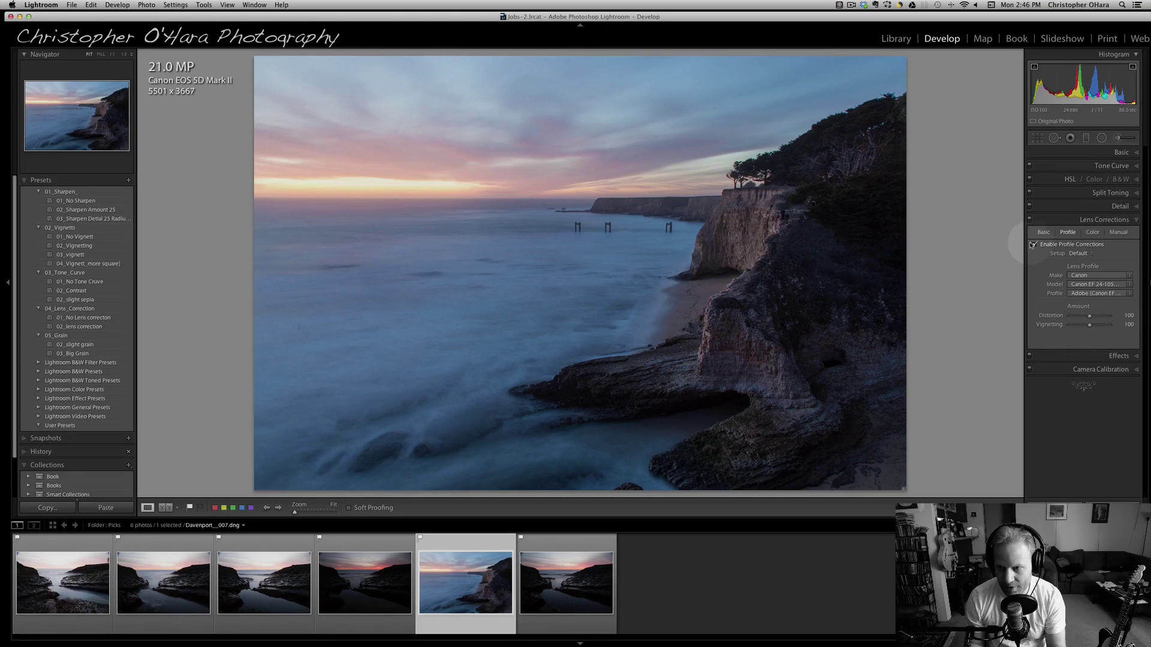
pyautogui.click(1034, 245)
pyautogui.click(1033, 245)
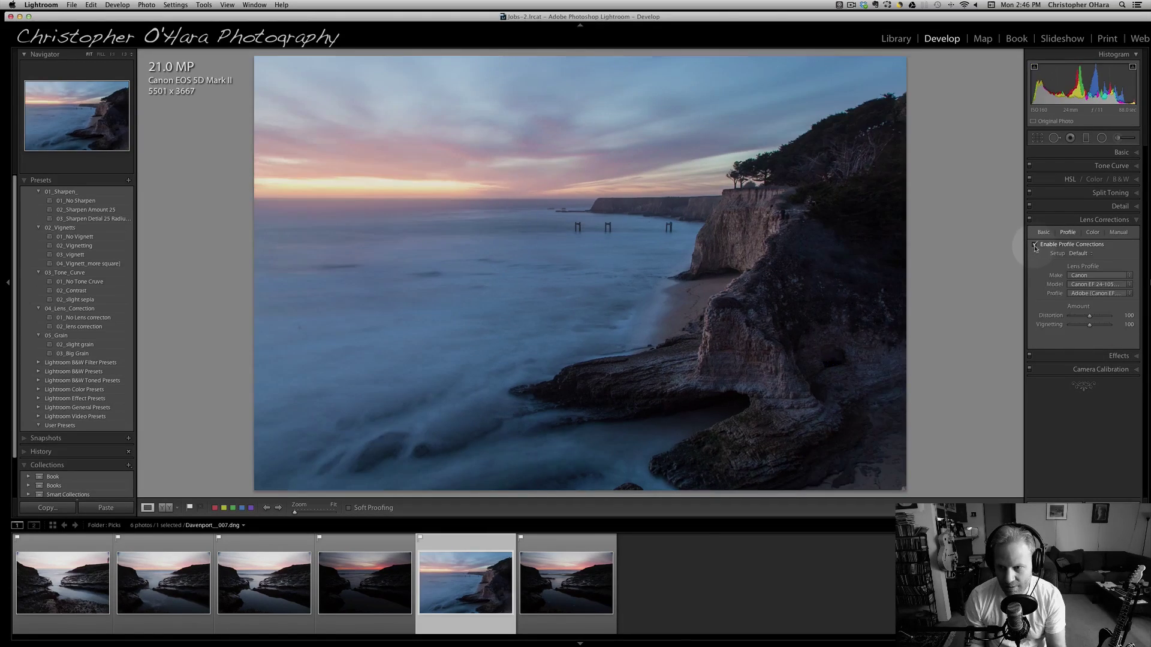
pyautogui.click(1034, 246)
pyautogui.click(1034, 246)
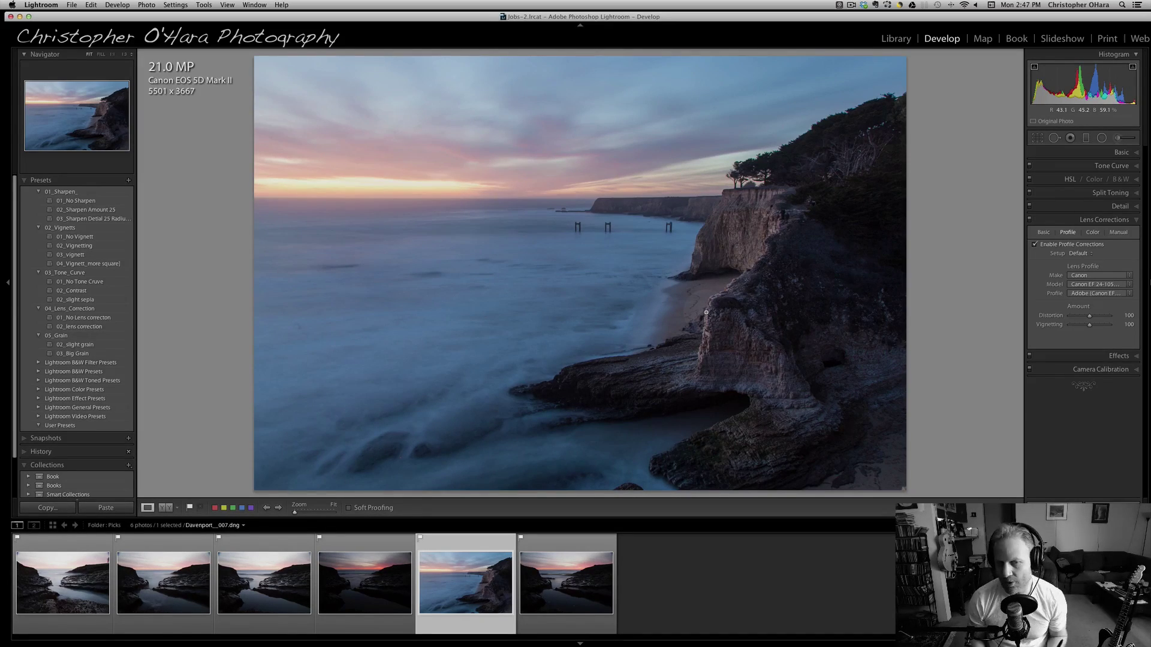
# Step: Inspect the water at 1:1, return to the full photo, and view the chromatic aberration and defringe settings
pyautogui.click(437, 365)
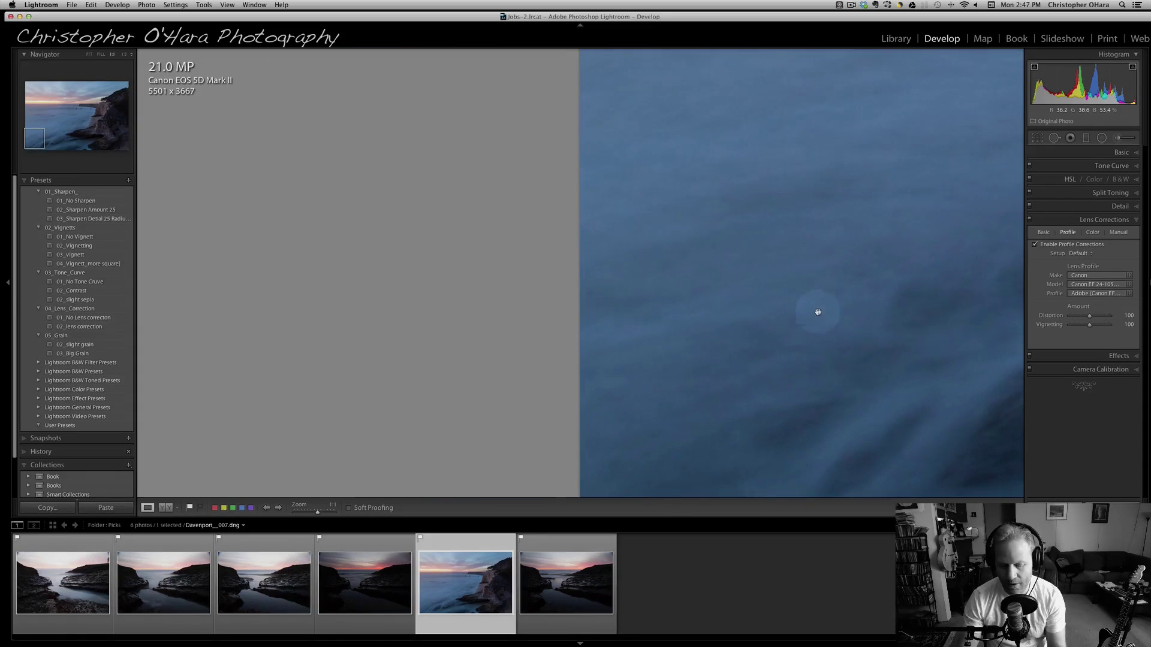
pyautogui.click(988, 279)
pyautogui.click(1093, 233)
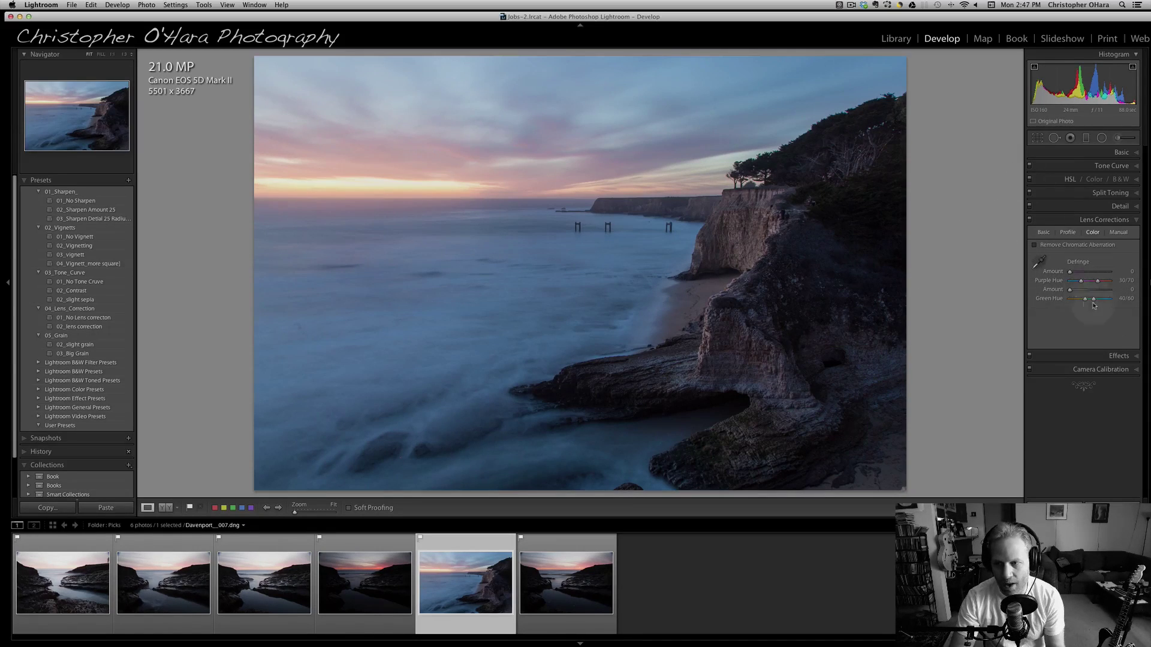
# Step: Set the white balance by sampling the water as the target neutral and adjusting the temperature to 11421
pyautogui.click(1119, 154)
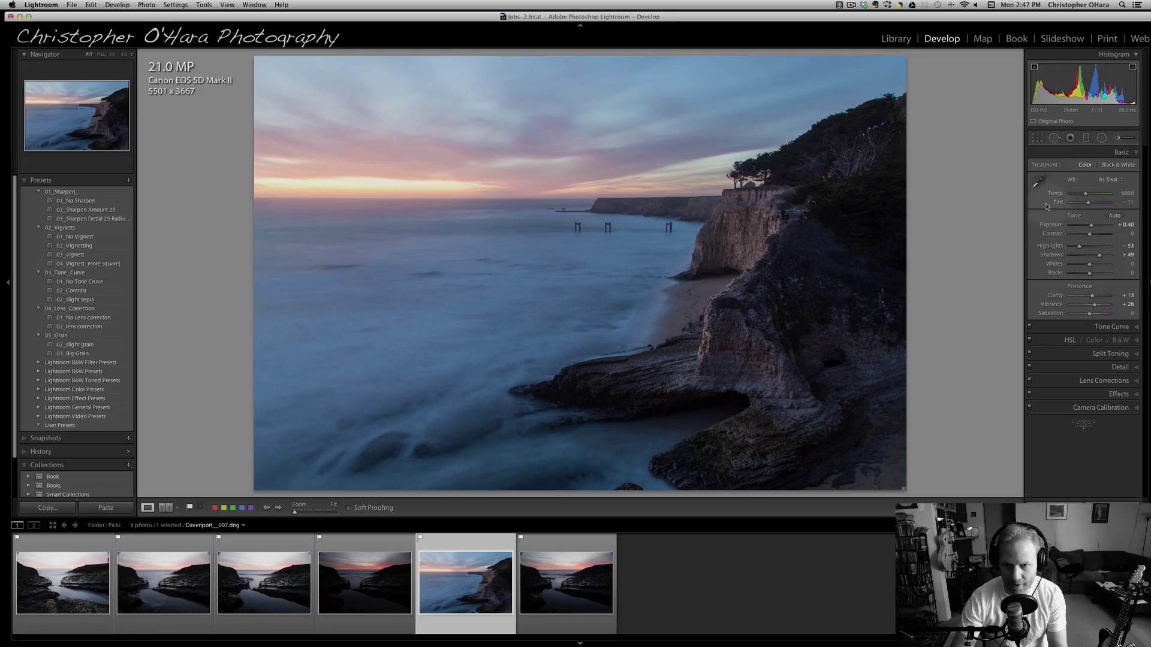
pyautogui.click(1040, 179)
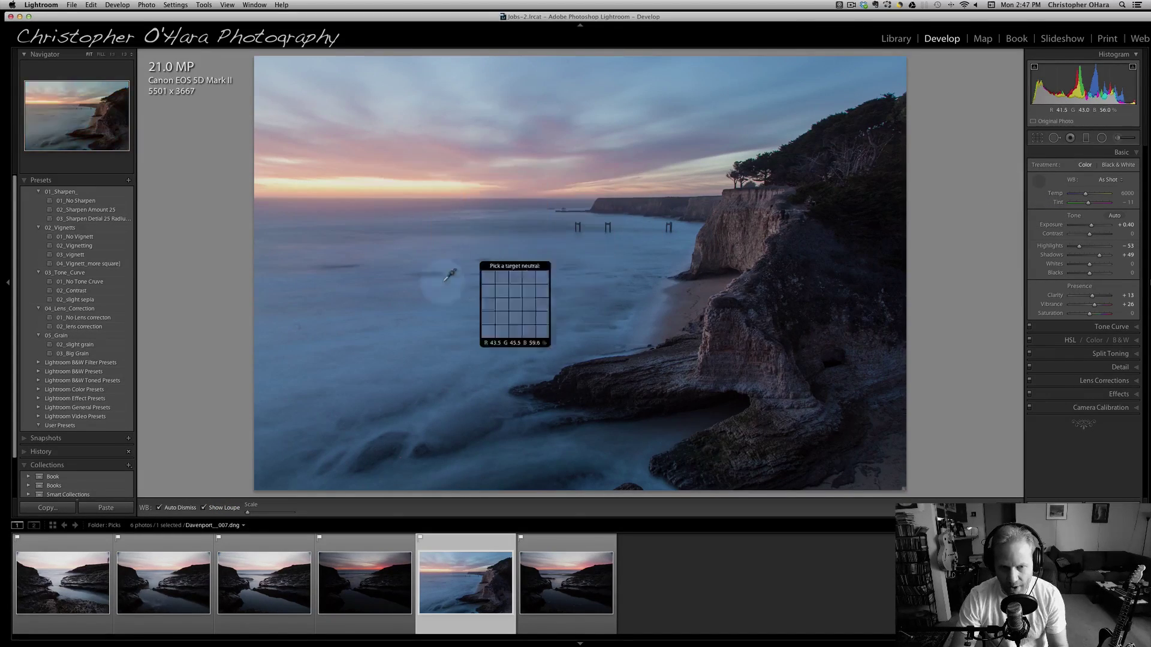
pyautogui.click(372, 317)
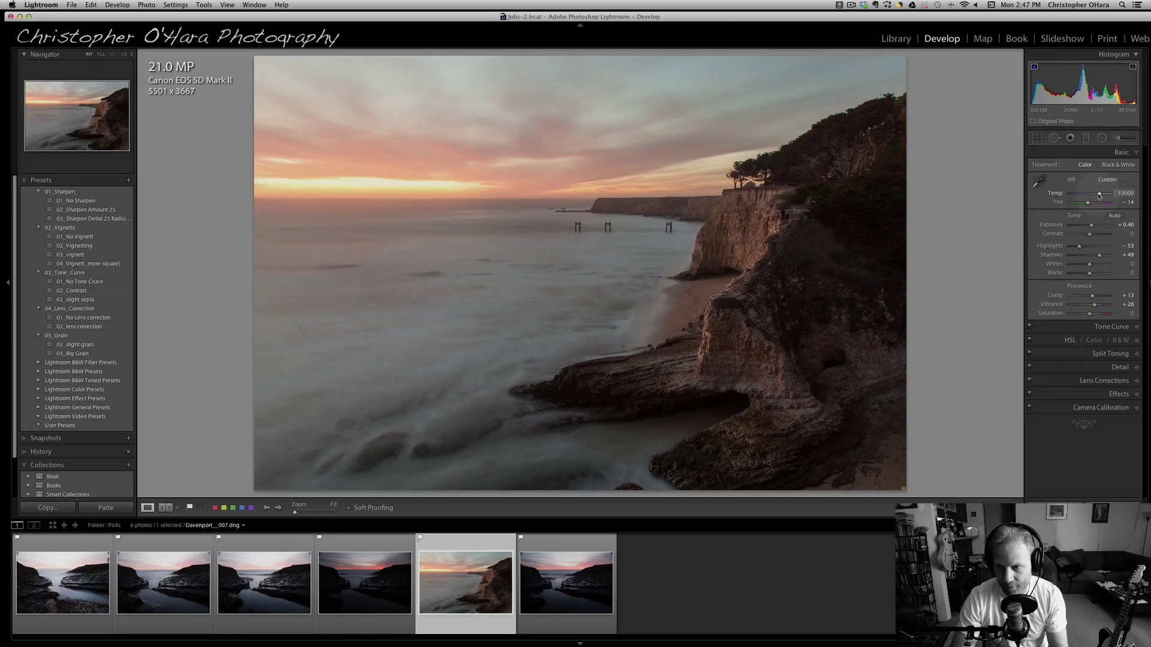
pyautogui.moveTo(1100, 195); pyautogui.dragTo(1095, 194)
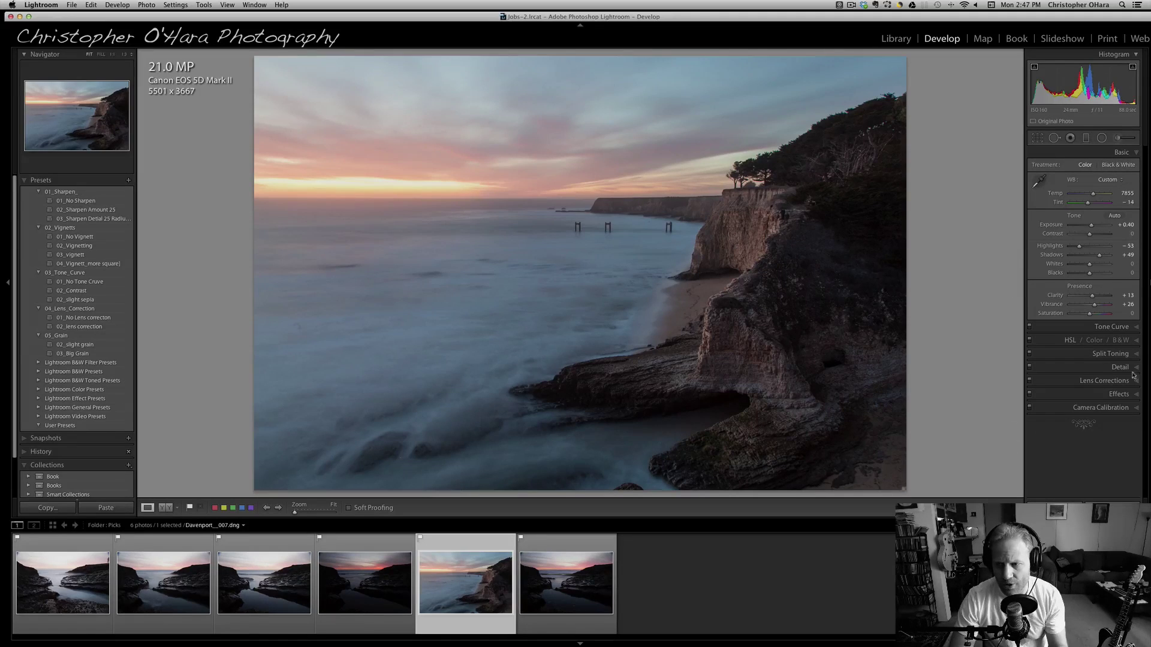
pyautogui.moveTo(1093, 197); pyautogui.dragTo(1096, 195)
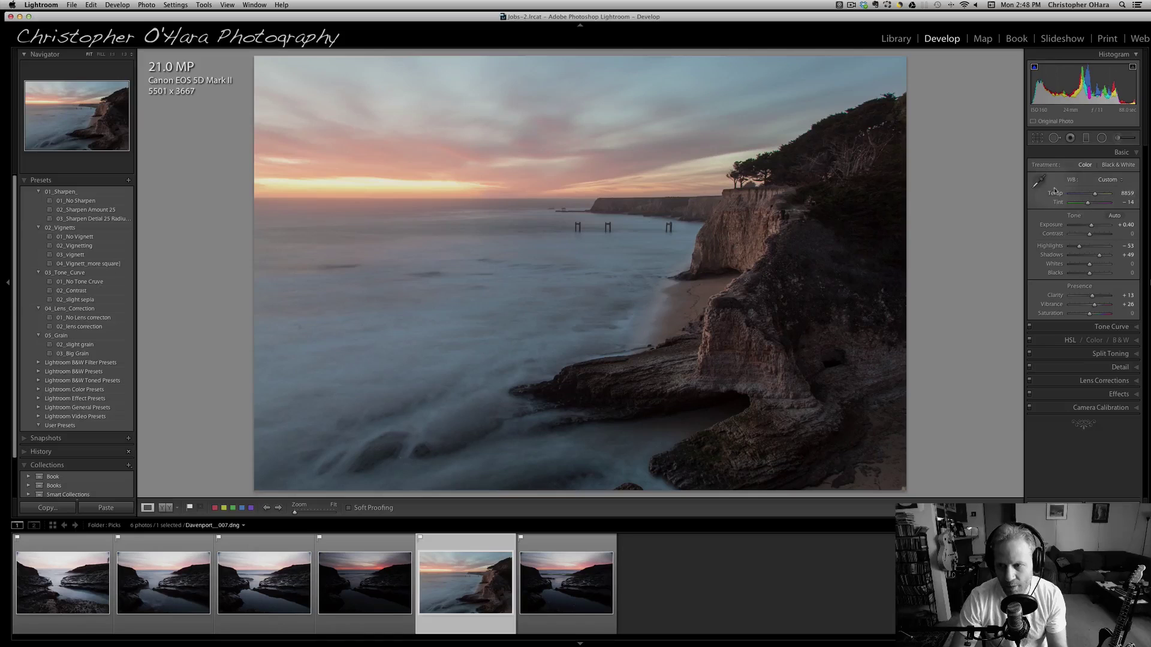
pyautogui.moveTo(1096, 196); pyautogui.dragTo(1095, 196)
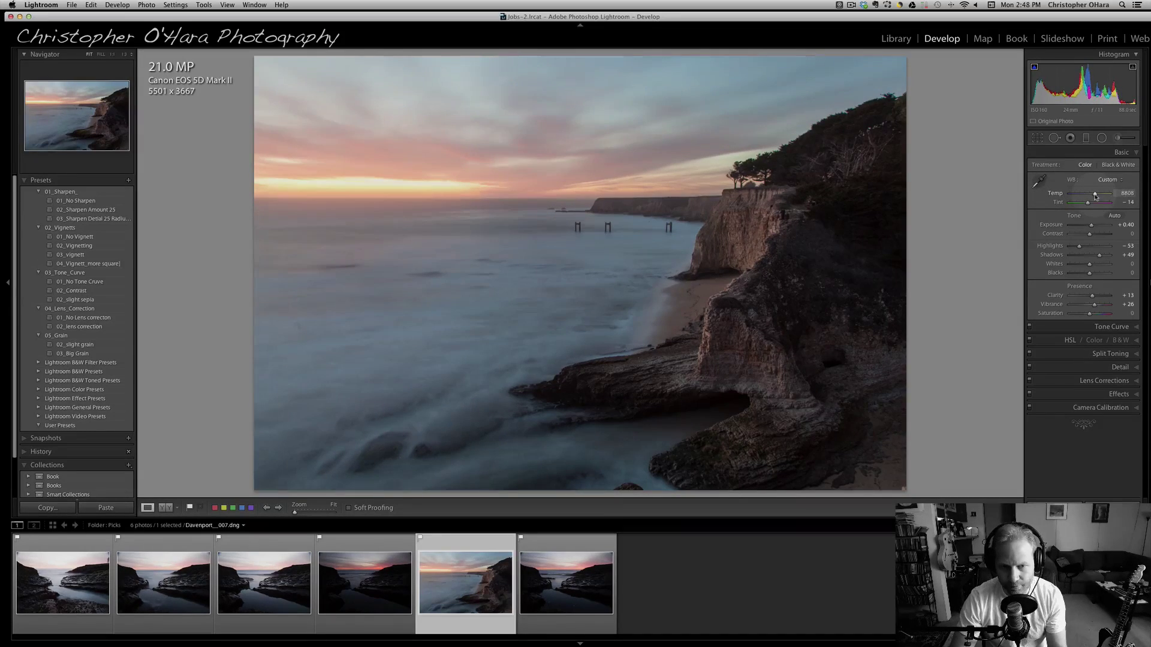
pyautogui.moveTo(1096, 197); pyautogui.dragTo(1099, 196)
# Step: Set Highlights to -30, Shadows to +65, Clarity to +19 and Vibrance to +10 on the cliff photo
pyautogui.moveTo(1100, 256)
pyautogui.mouseDown()
pyautogui.moveTo(1081, 248)
pyautogui.moveTo(1104, 261)
pyautogui.mouseUp()
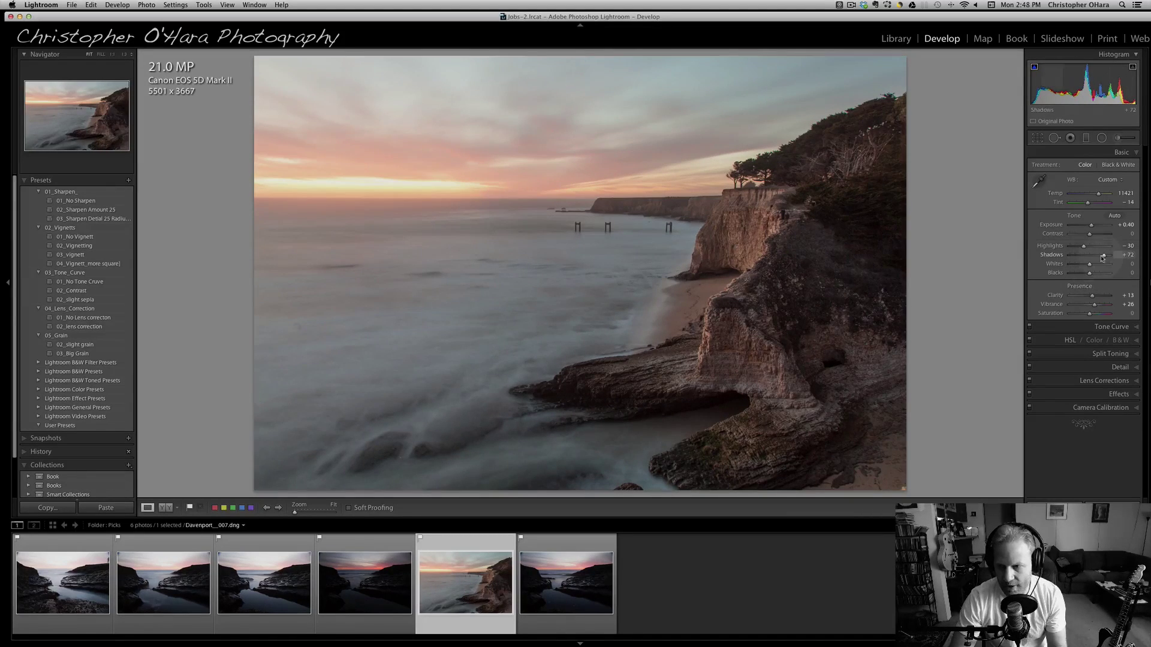
pyautogui.moveTo(1102, 259); pyautogui.dragTo(1100, 259)
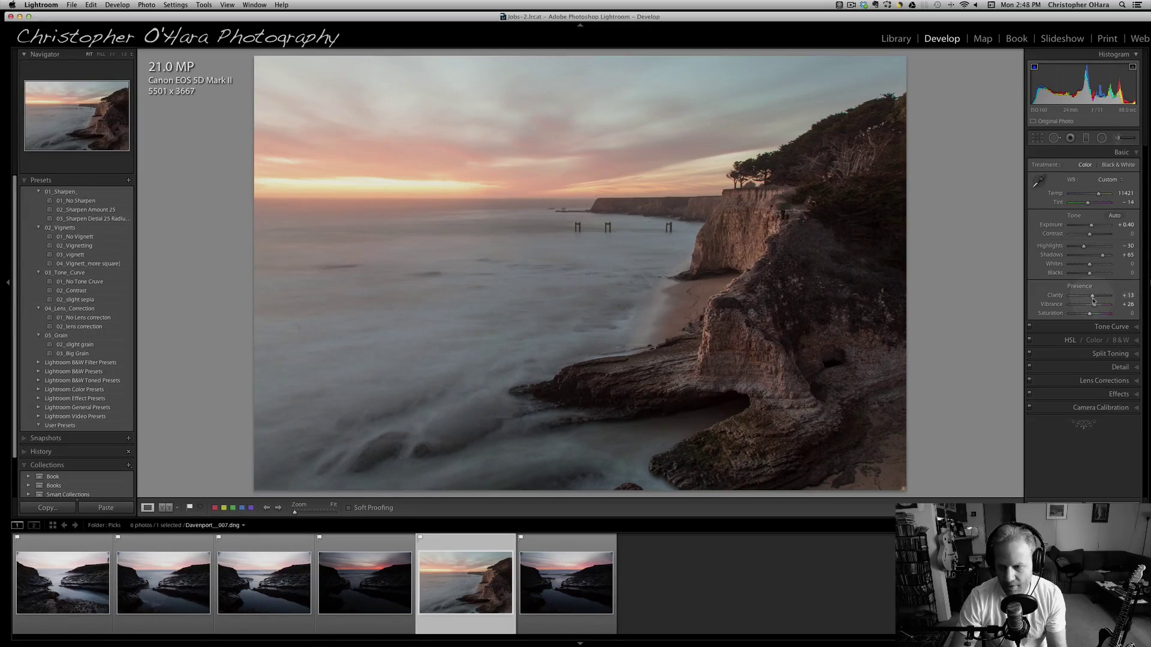
pyautogui.moveTo(1097, 305); pyautogui.dragTo(1093, 305)
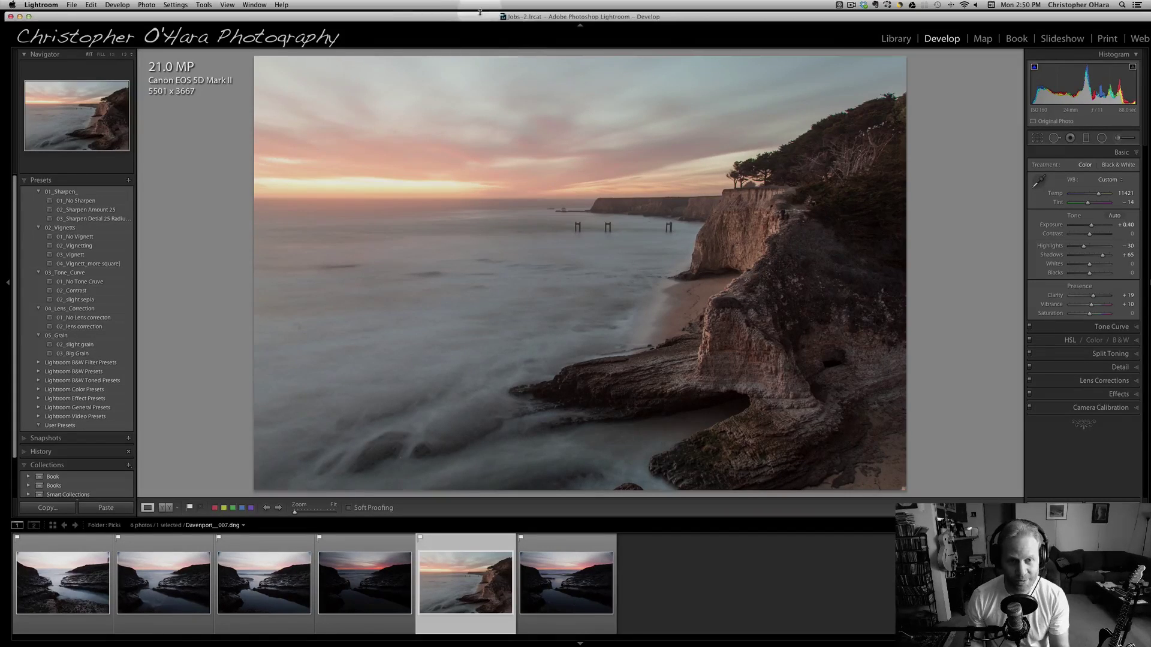
pyautogui.moveTo(478, 18); pyautogui.dragTo(481, 17)
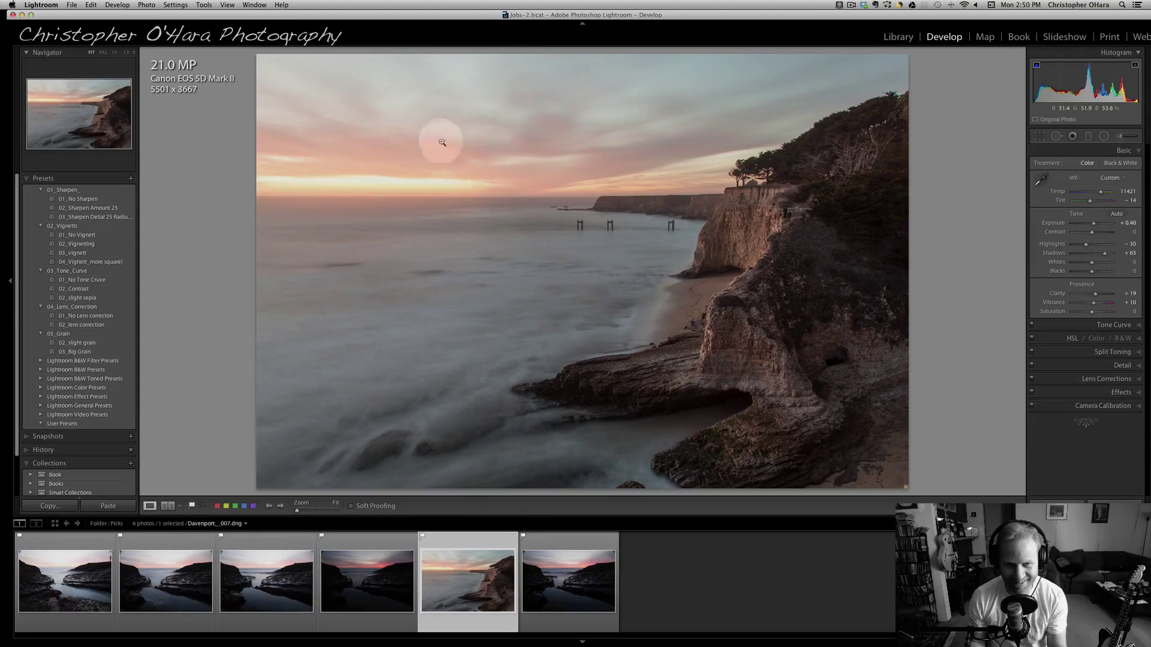
pyautogui.moveTo(280, 17); pyautogui.dragTo(278, 17)
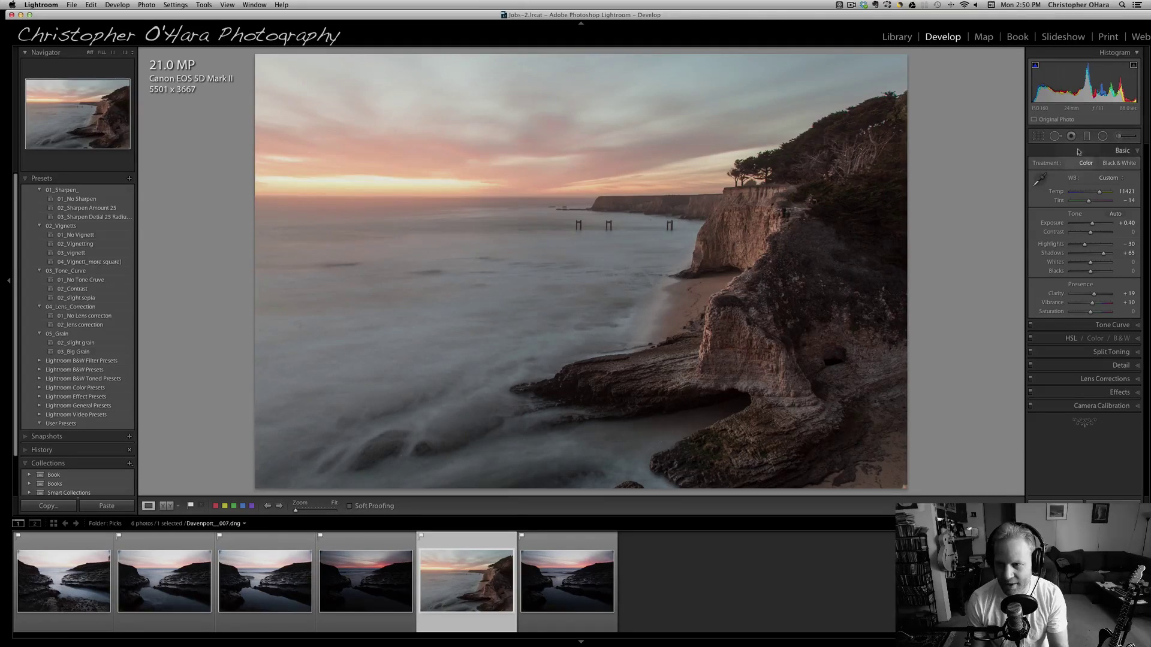
# Step: Activate Spot Removal, turn on Visualize Spots, and raise its threshold to the maximum
pyautogui.click(1055, 136)
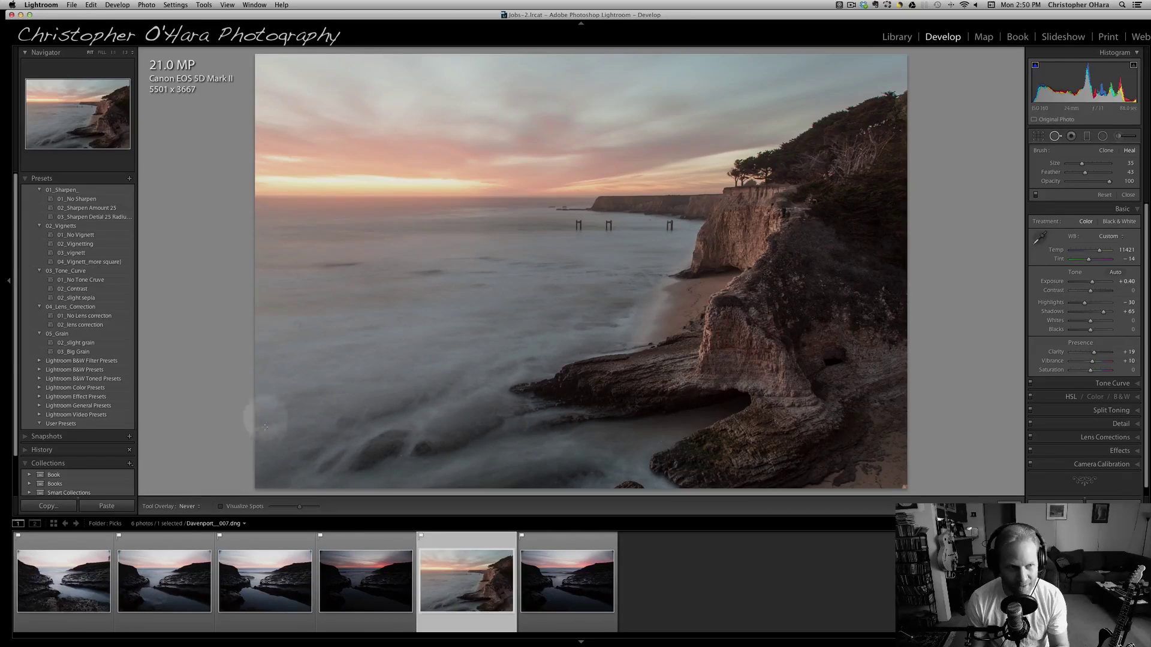
pyautogui.click(221, 507)
pyautogui.moveTo(300, 504)
pyautogui.mouseDown()
pyautogui.moveTo(277, 507)
pyautogui.moveTo(318, 510)
pyautogui.mouseUp()
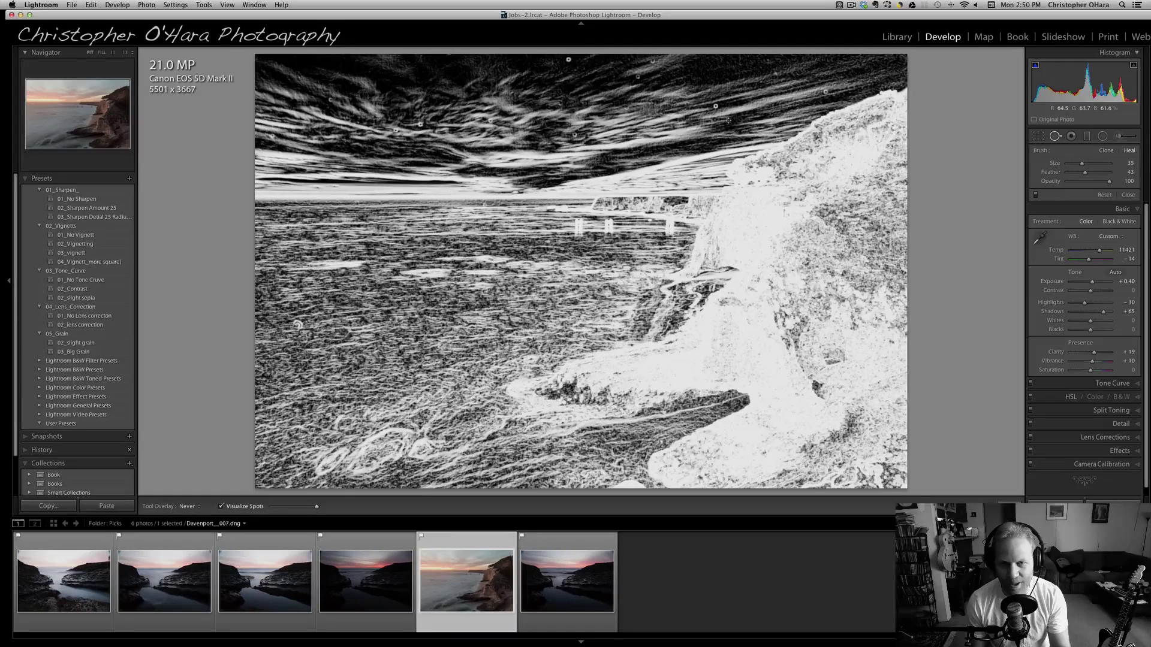
# Step: Heal the dust spots across the upper sky with a brush enlarged to about size 54
pyautogui.click(568, 60)
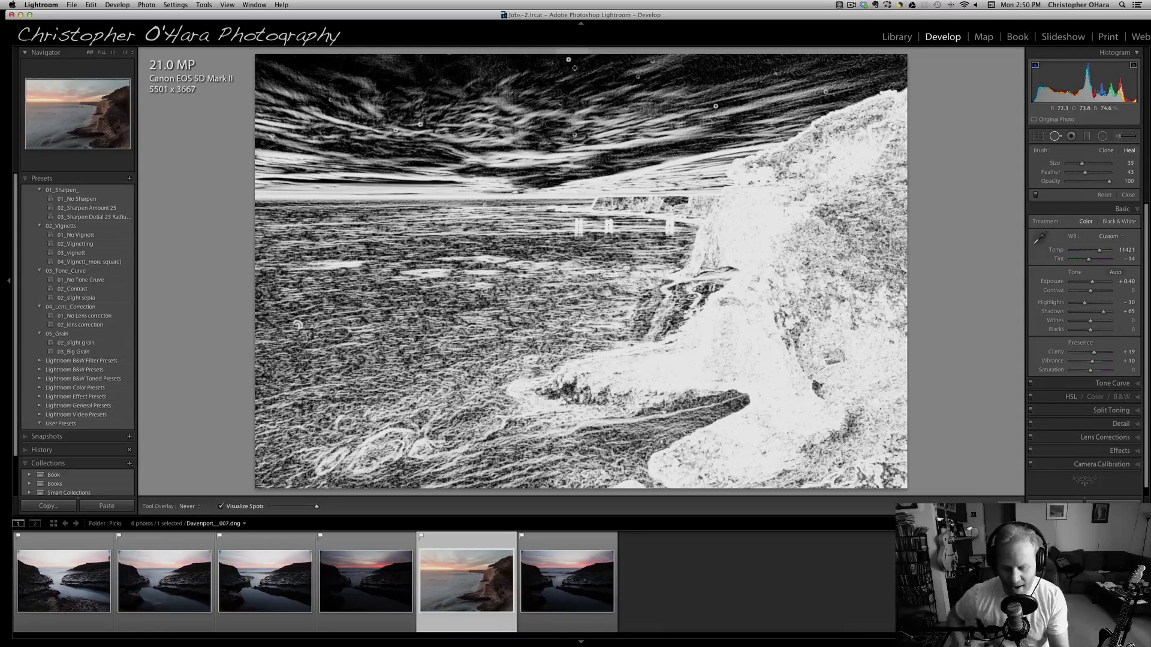
pyautogui.press(']')
pyautogui.press(']')
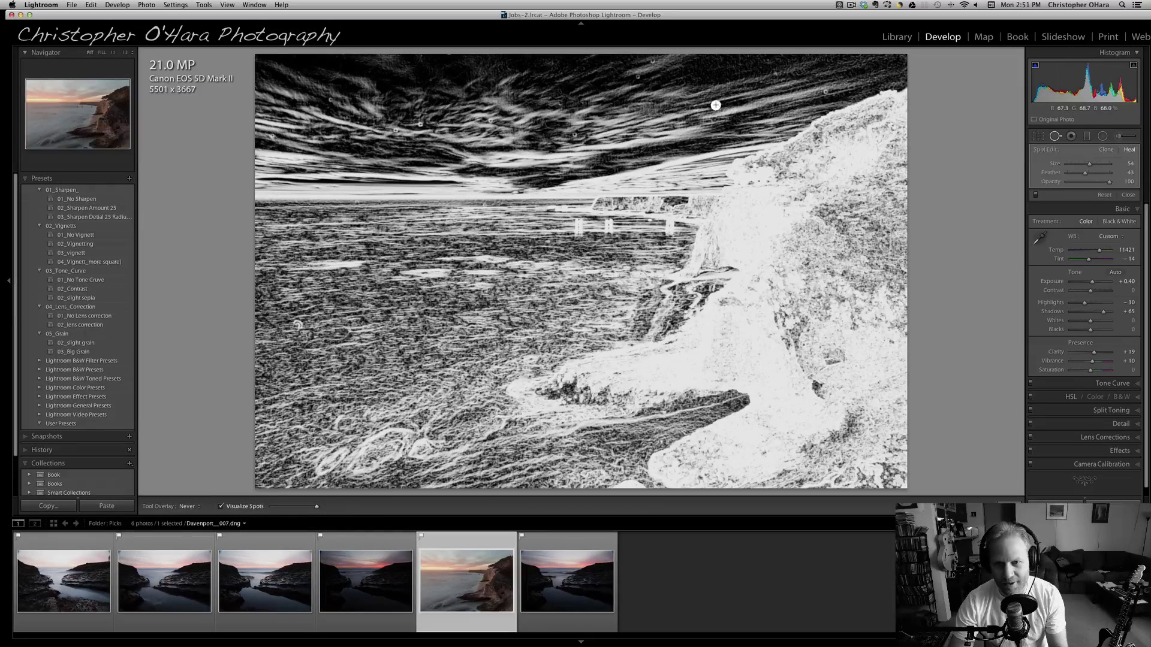
pyautogui.click(715, 106)
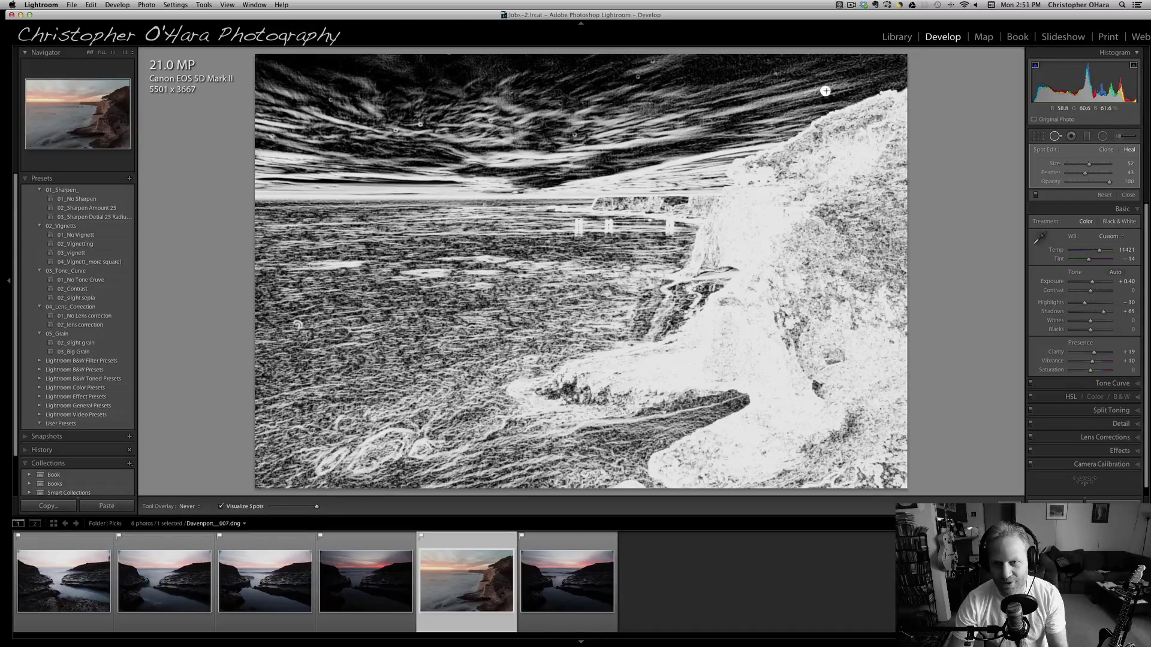
pyautogui.click(638, 78)
pyautogui.scroll(1, 638, 78)
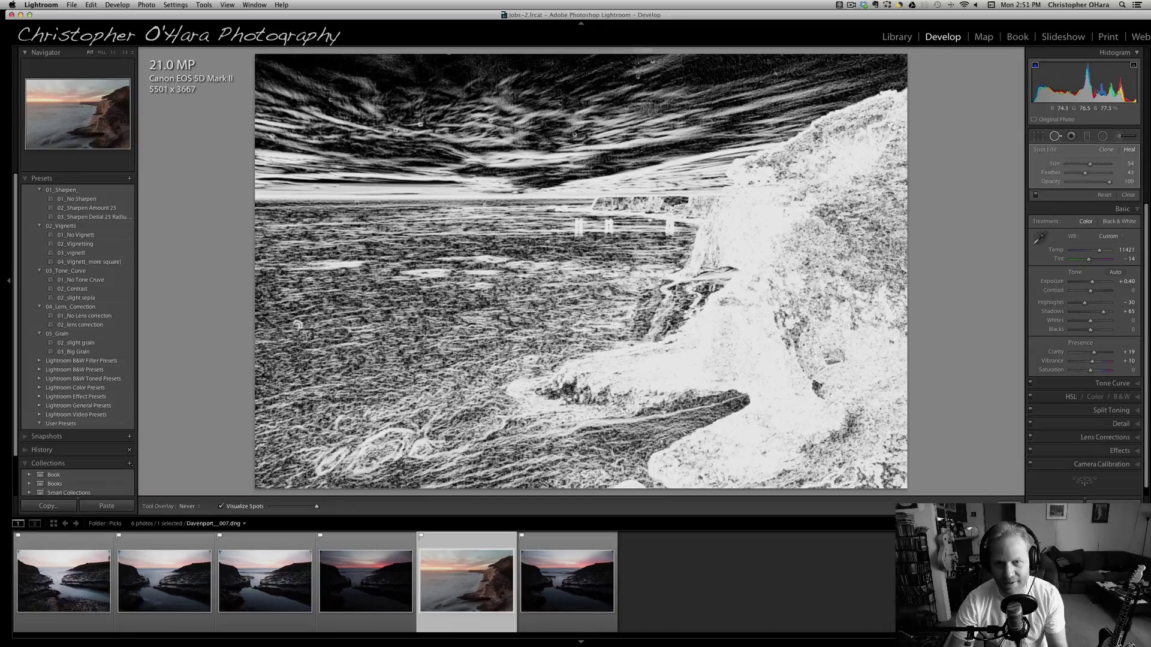
pyautogui.click(652, 60)
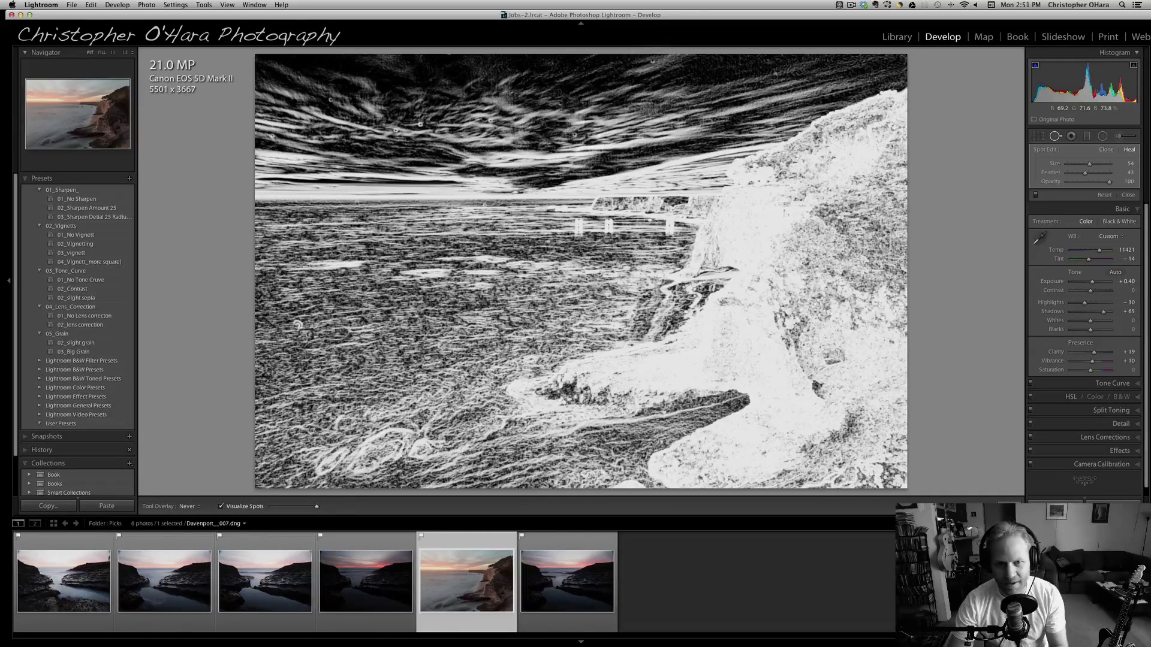
# Step: Redo the central sky's spot removal with the brush reduced to size 45, and heal the two dust spots to its left
pyautogui.click(576, 133)
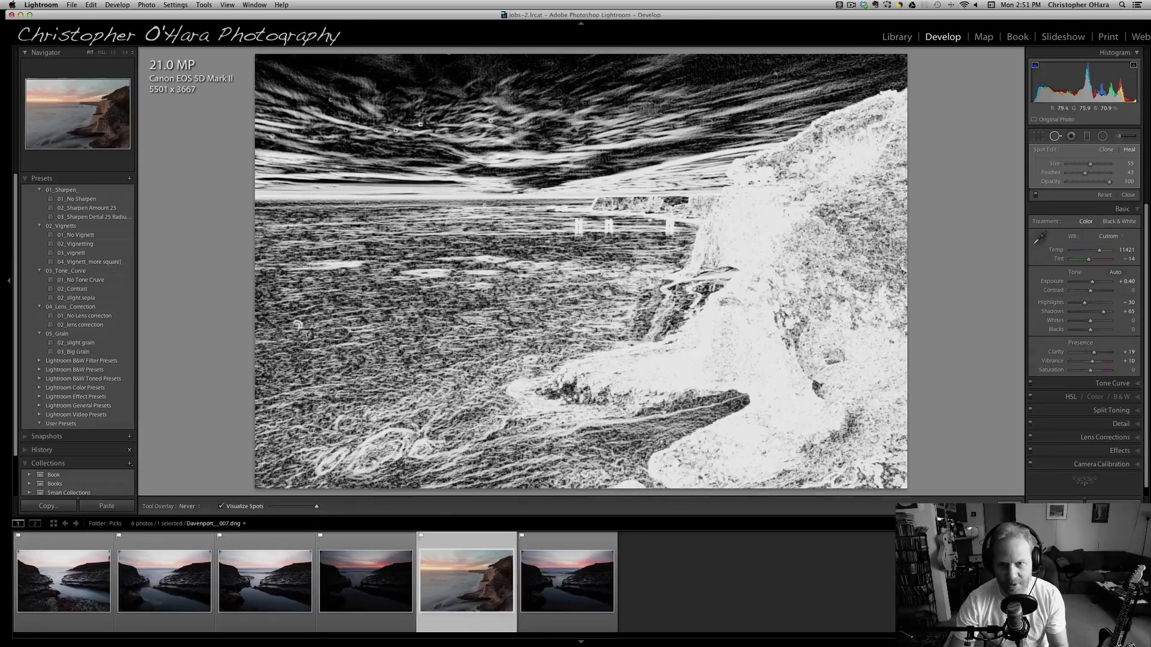
pyautogui.press('super+z')
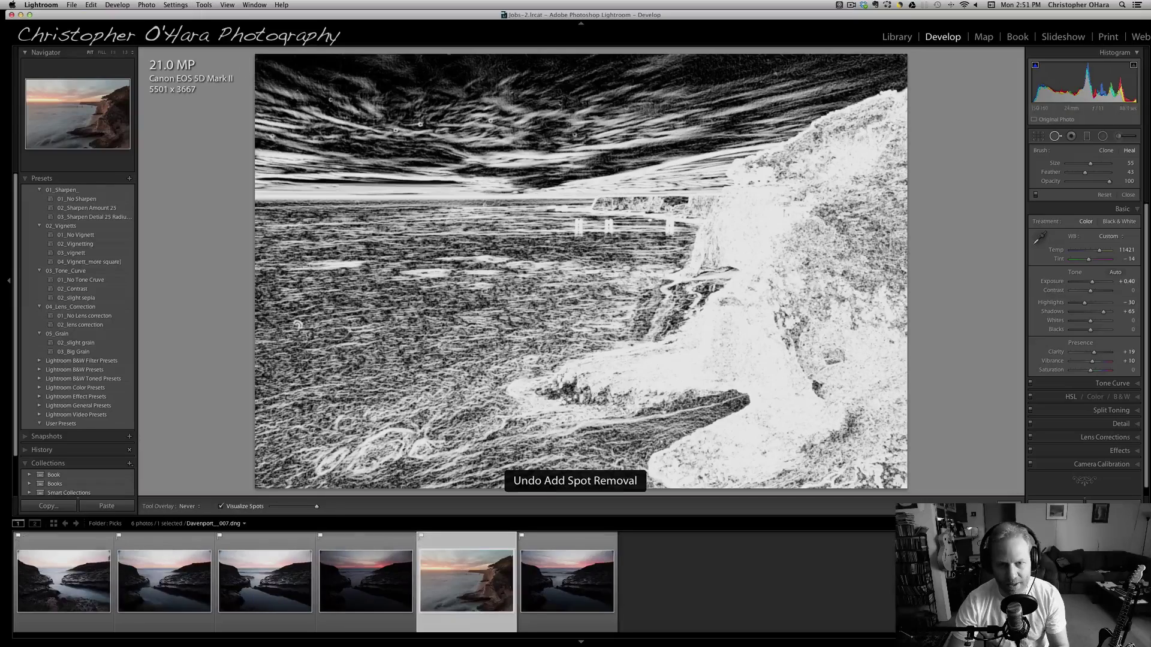
pyautogui.press('[')
pyautogui.press('[')
pyautogui.press(']')
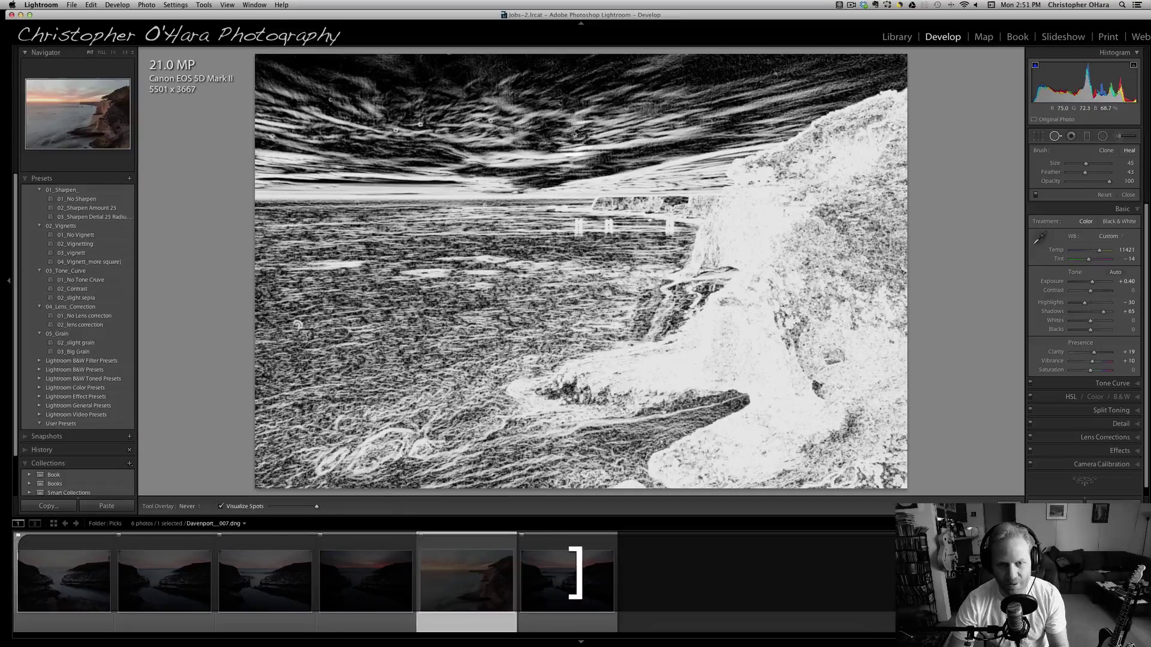
pyautogui.click(574, 134)
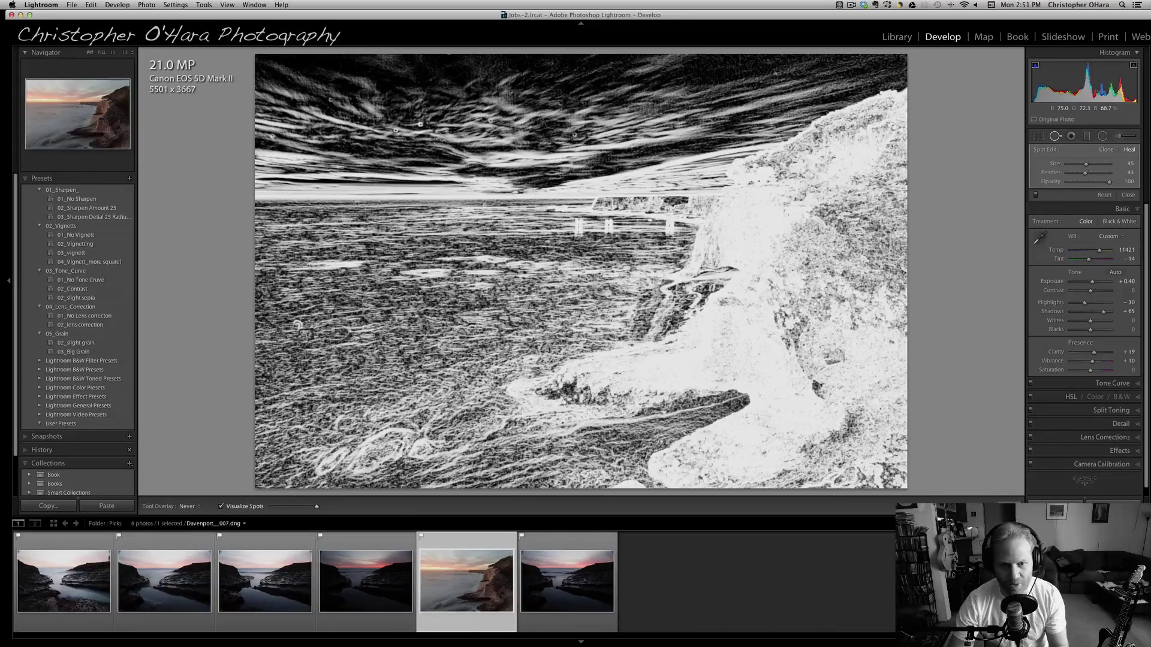
pyautogui.click(421, 124)
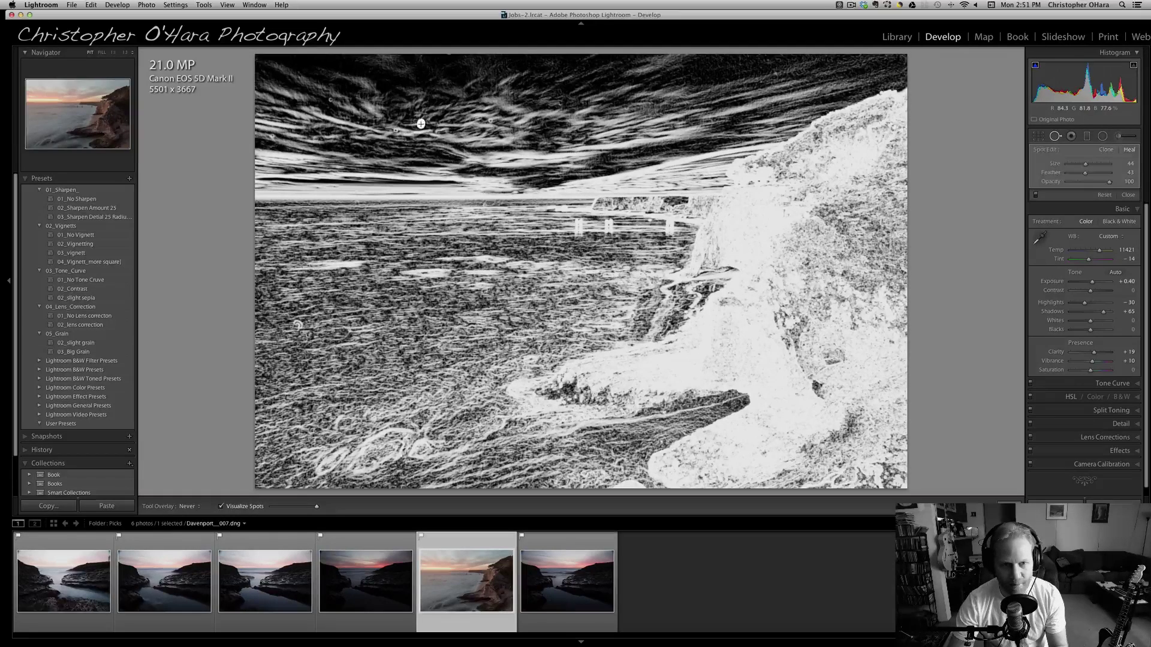
pyautogui.click(396, 130)
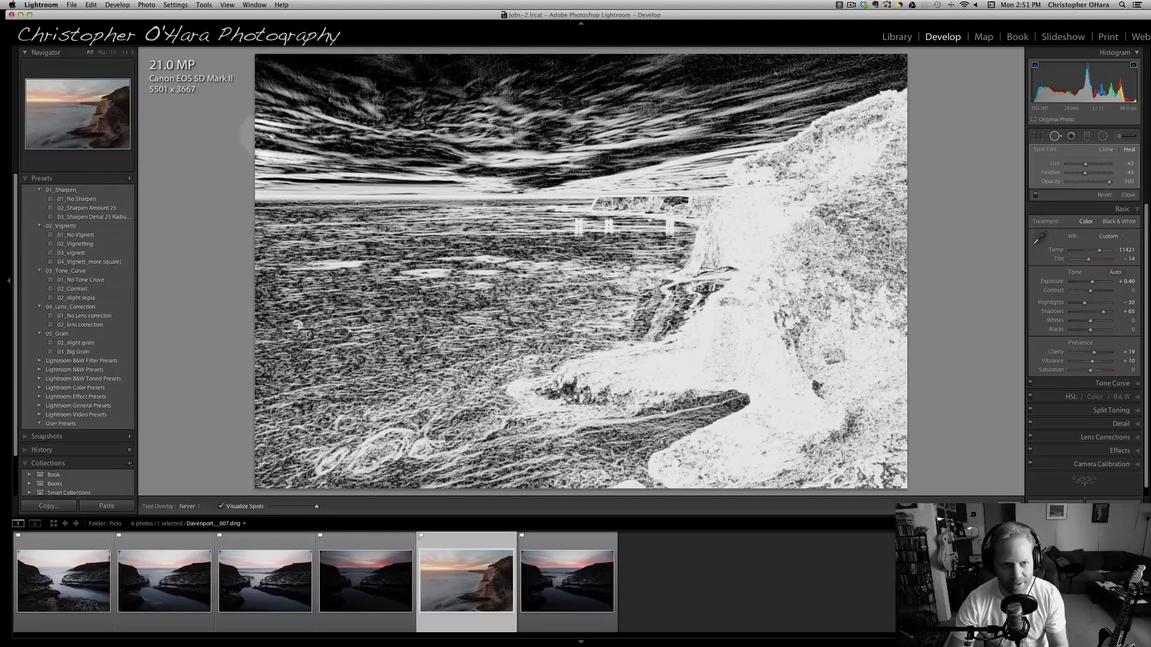
# Step: Heal the dust spots at the sky's left edge, in the upper right sky and on the water at the left
pyautogui.click(273, 136)
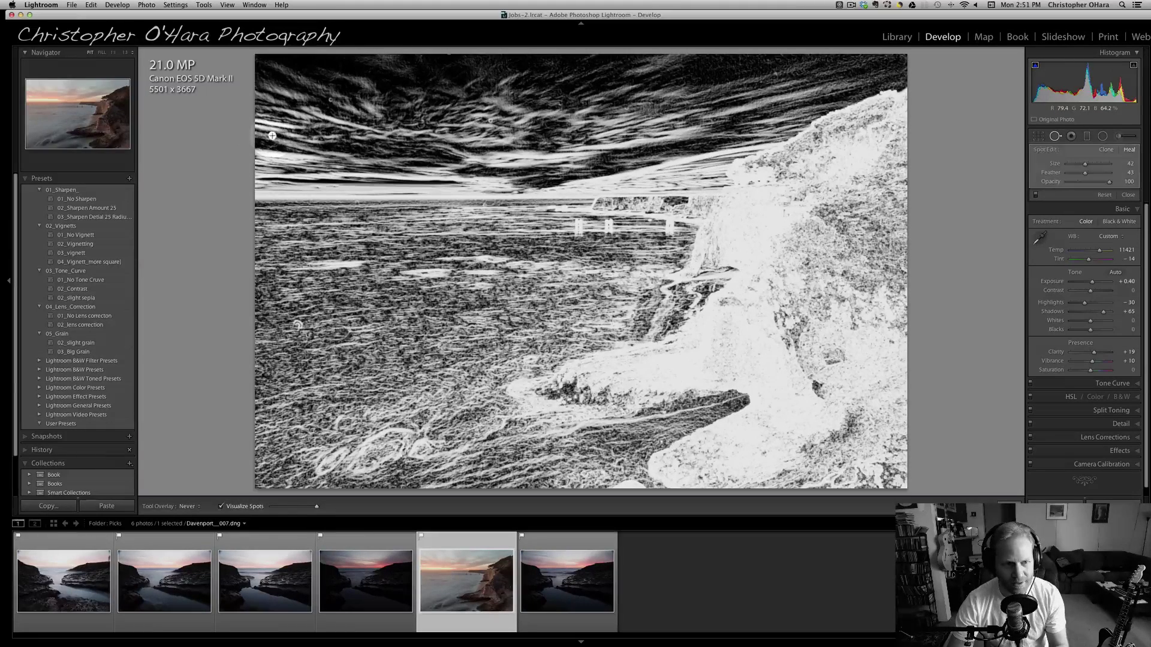
pyautogui.click(772, 73)
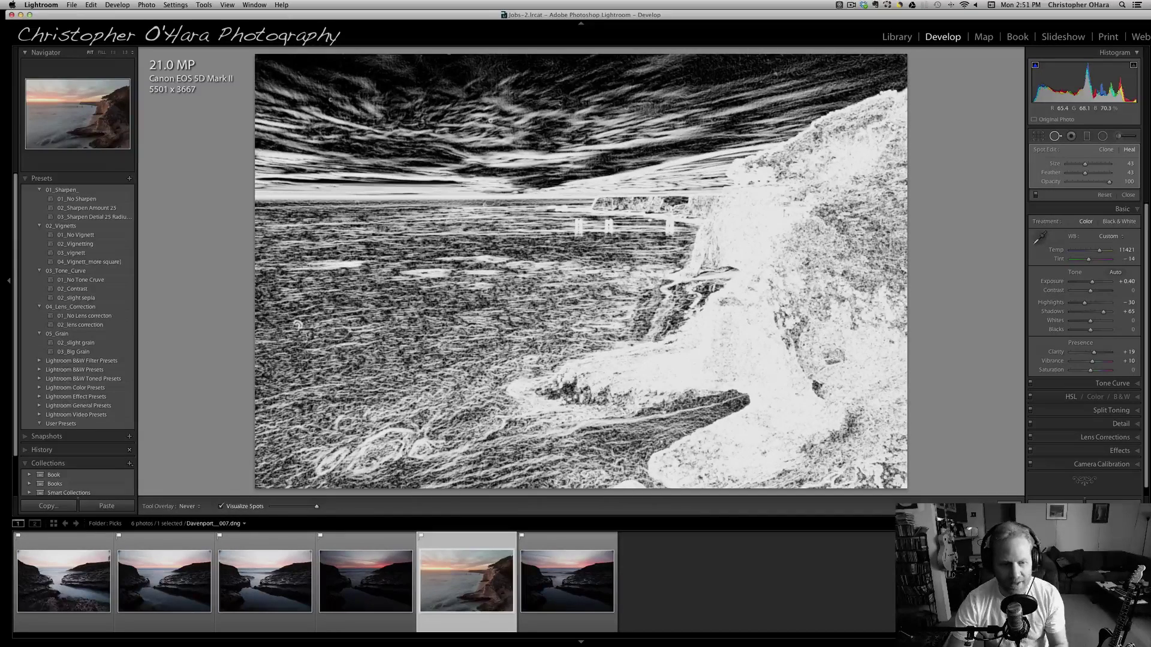
pyautogui.click(295, 324)
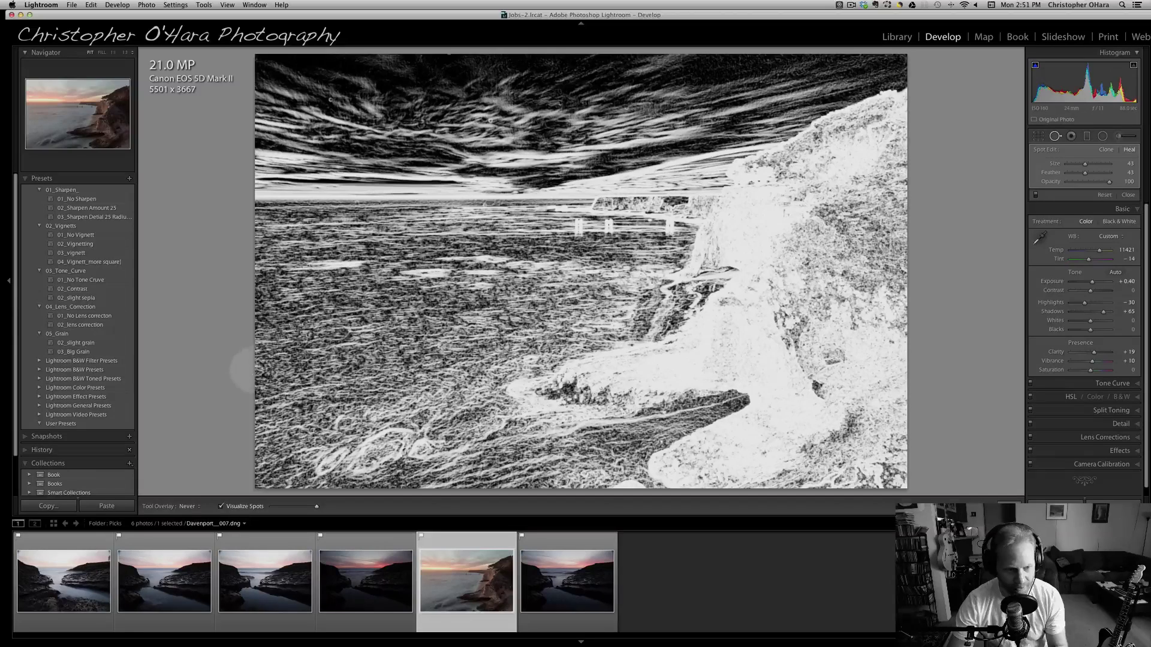
# Step: Toggle Visualize Spots off and on to compare the photo, and heal one more dust spot in the upper left sky
pyautogui.click(220, 506)
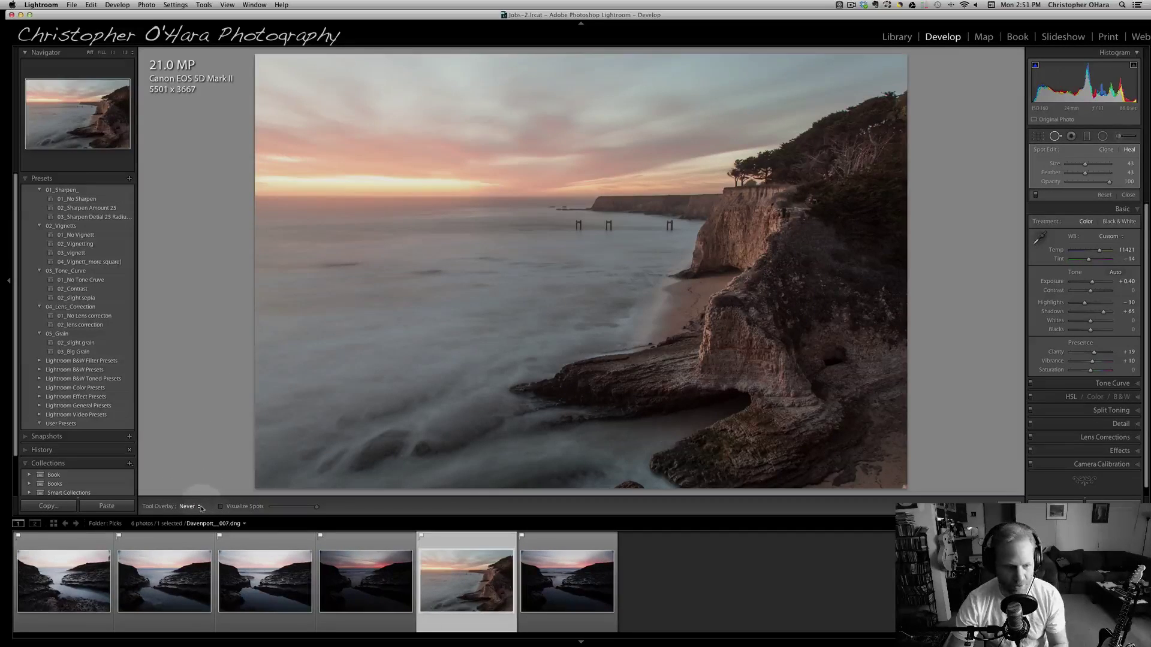
pyautogui.click(220, 506)
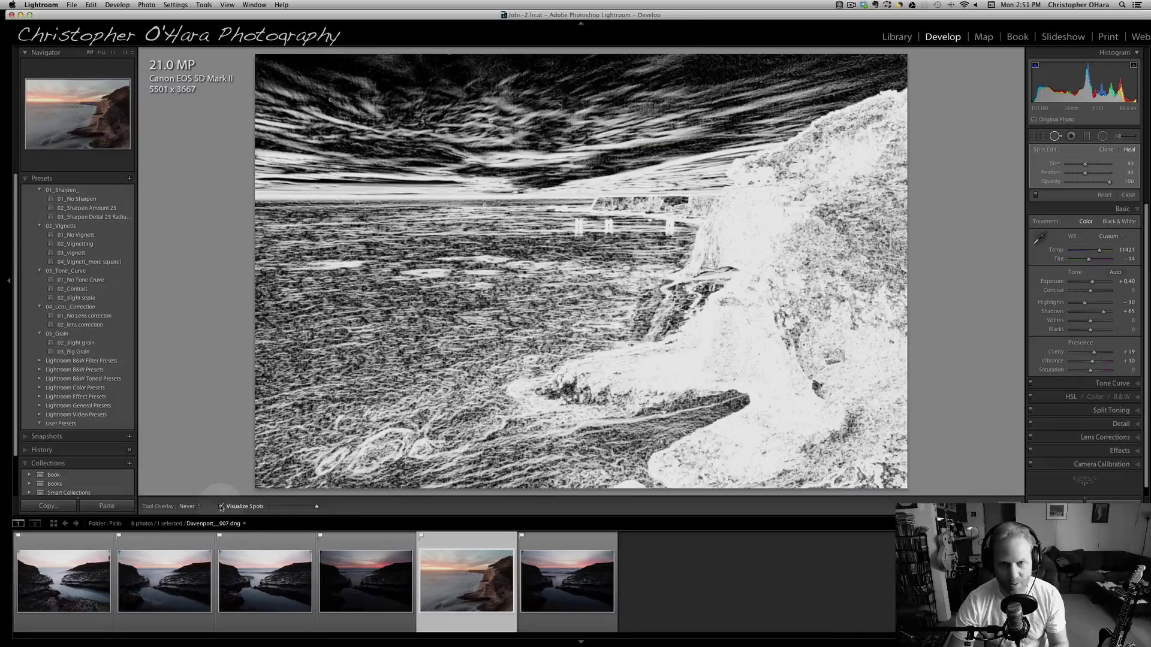
pyautogui.click(220, 507)
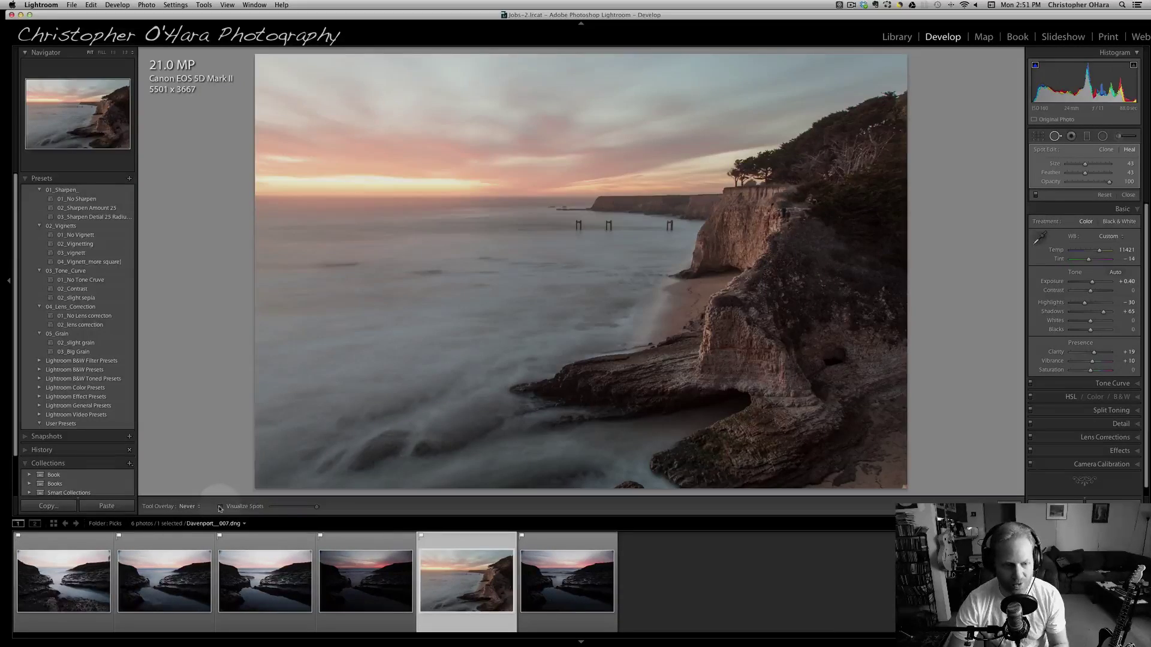
pyautogui.click(220, 507)
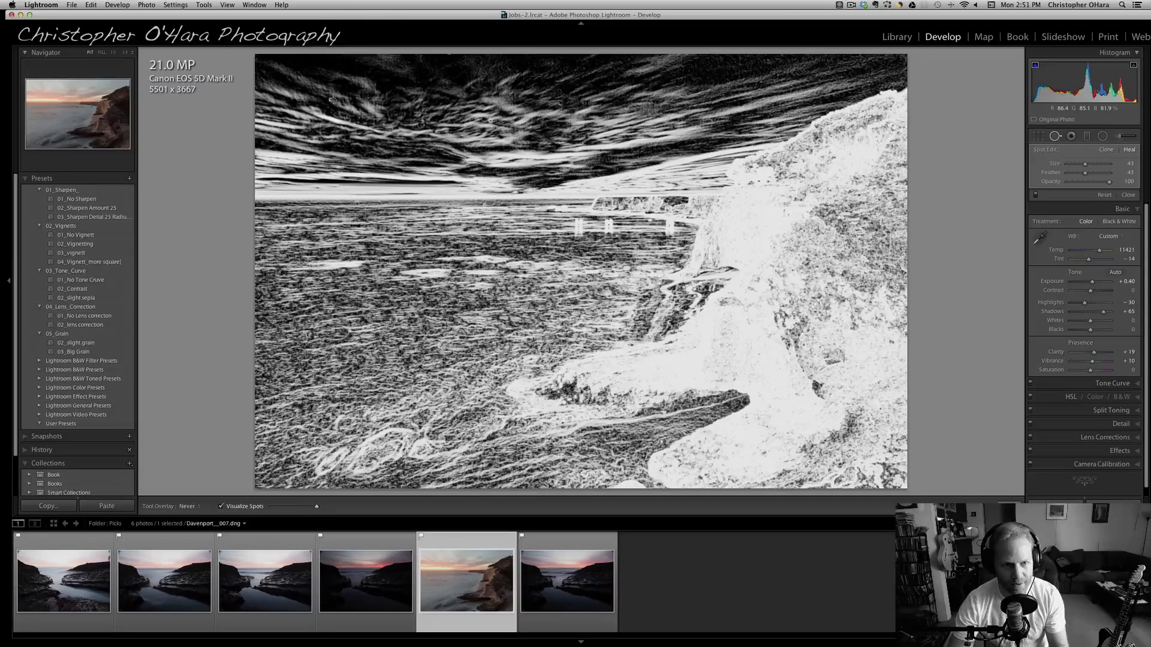
pyautogui.click(329, 99)
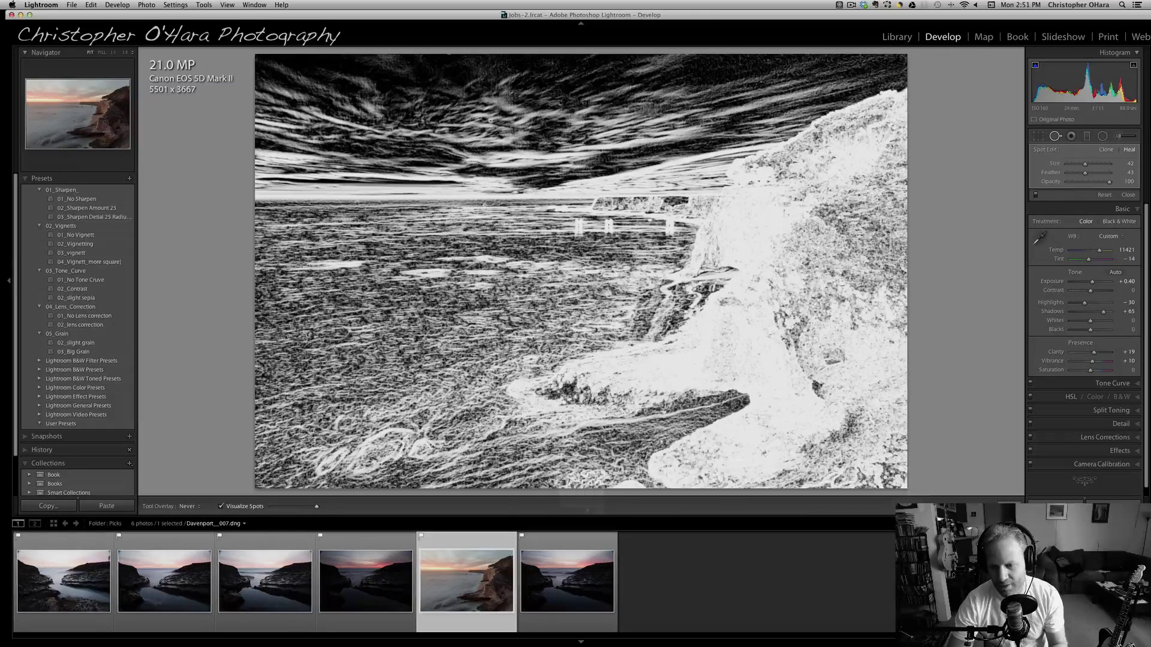
# Step: Turn off Visualize Spots and undo the latest added spot removals
pyautogui.click(220, 507)
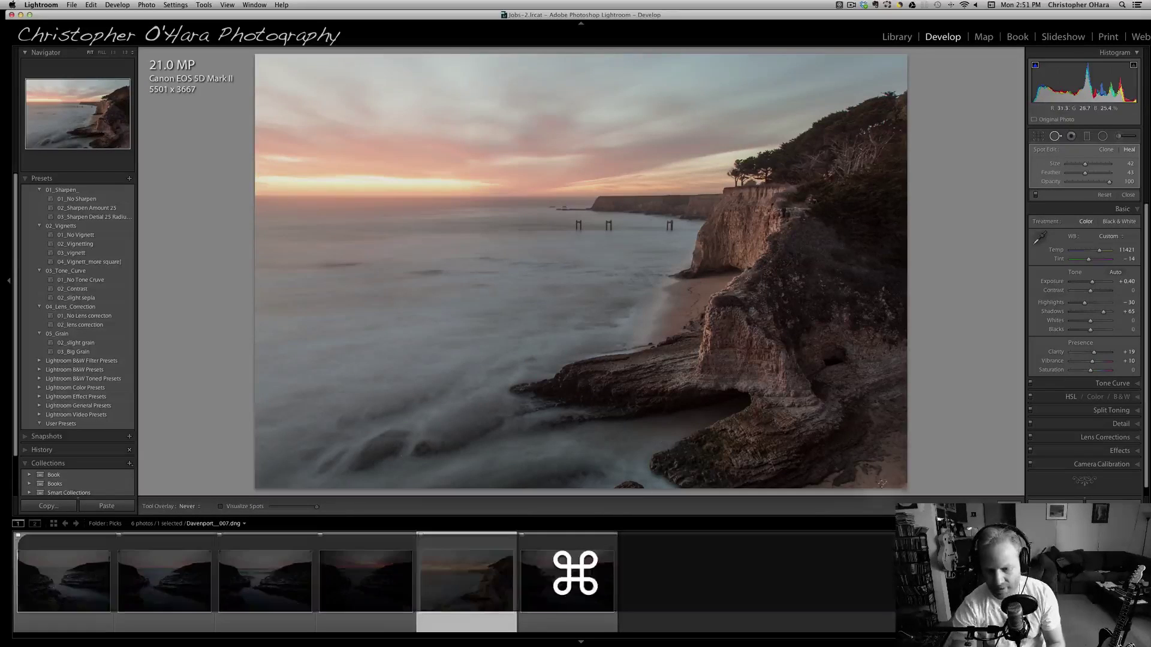
pyautogui.press('super+z')
pyautogui.press('super+z')
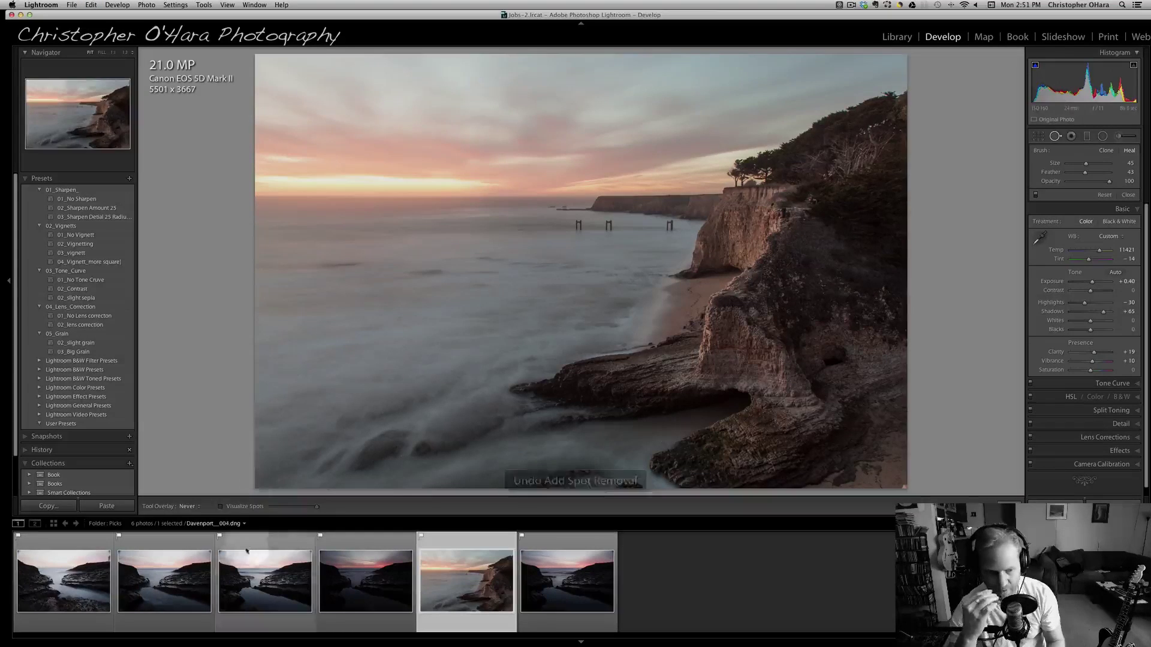
pyautogui.click(219, 506)
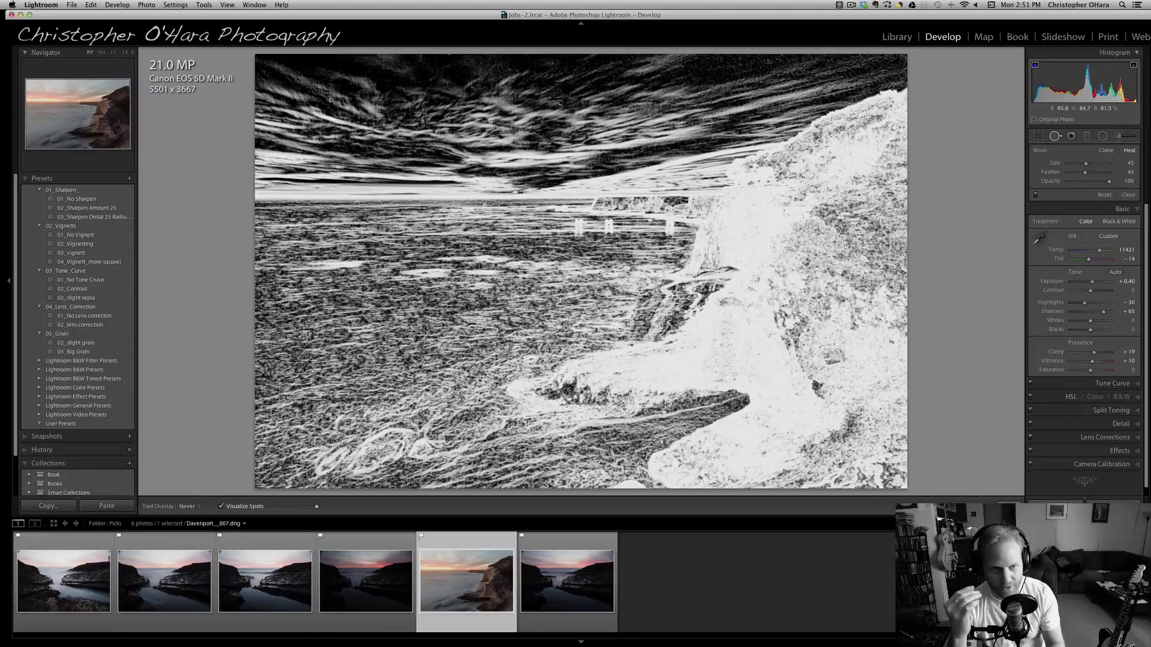
pyautogui.click(226, 509)
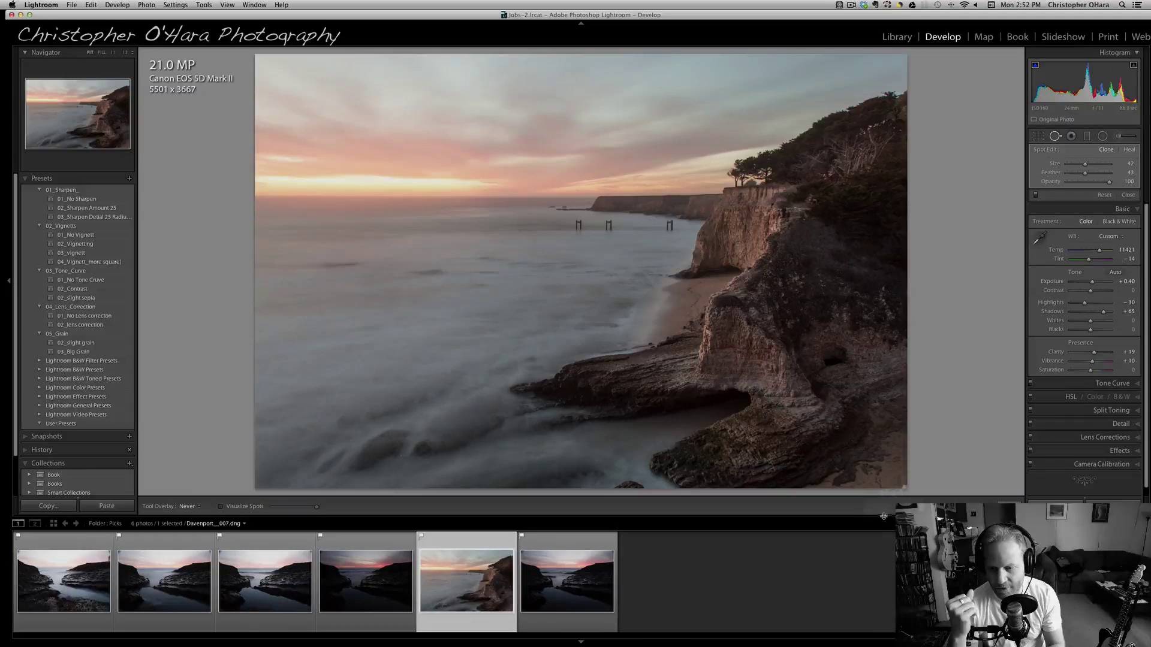
pyautogui.press('super+z')
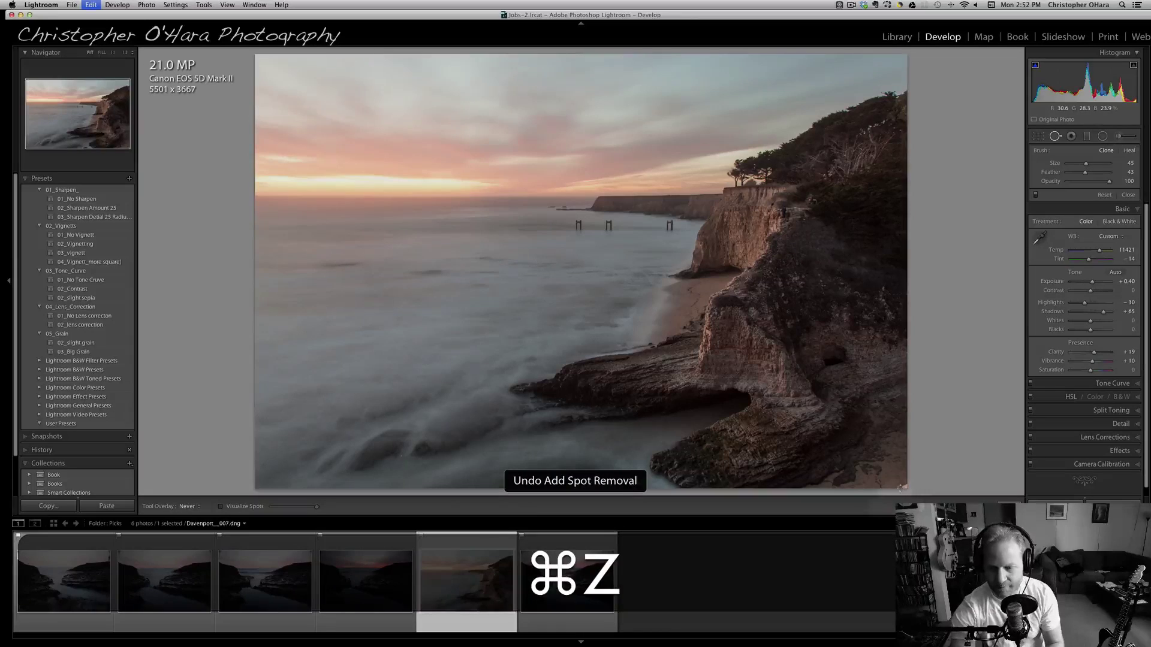
# Step: Try to heal the bright spot in the photo's lower right corner with Spot Removal in Heal mode, Feather 53, and undo it
pyautogui.click(1053, 139)
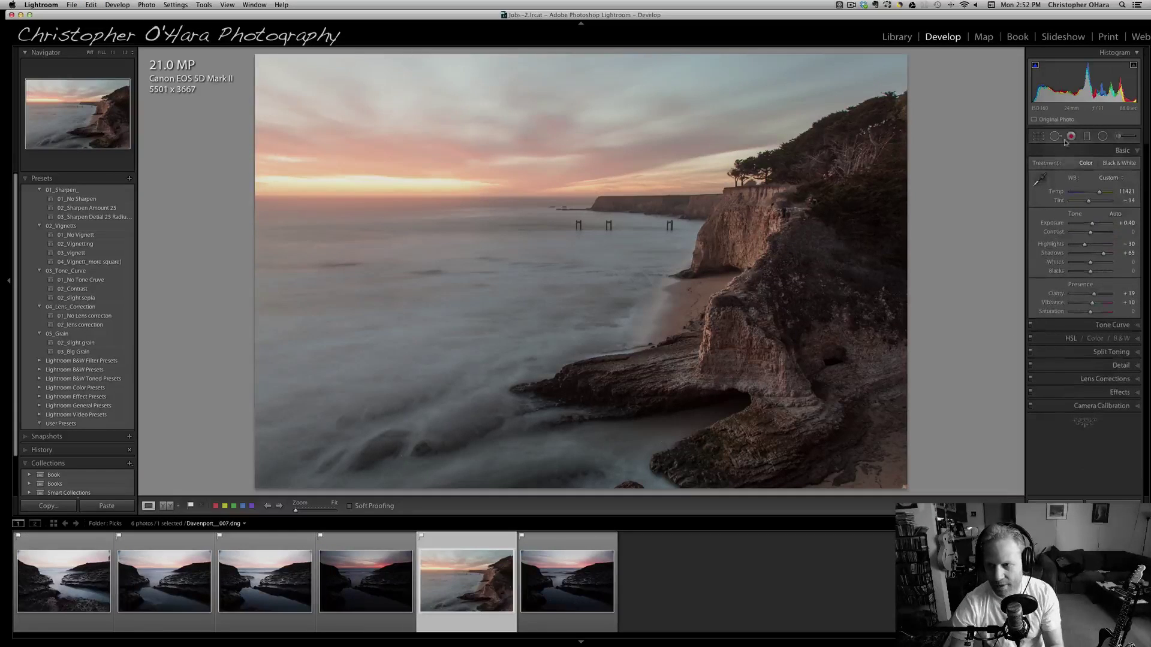
pyautogui.click(1055, 137)
pyautogui.click(1129, 150)
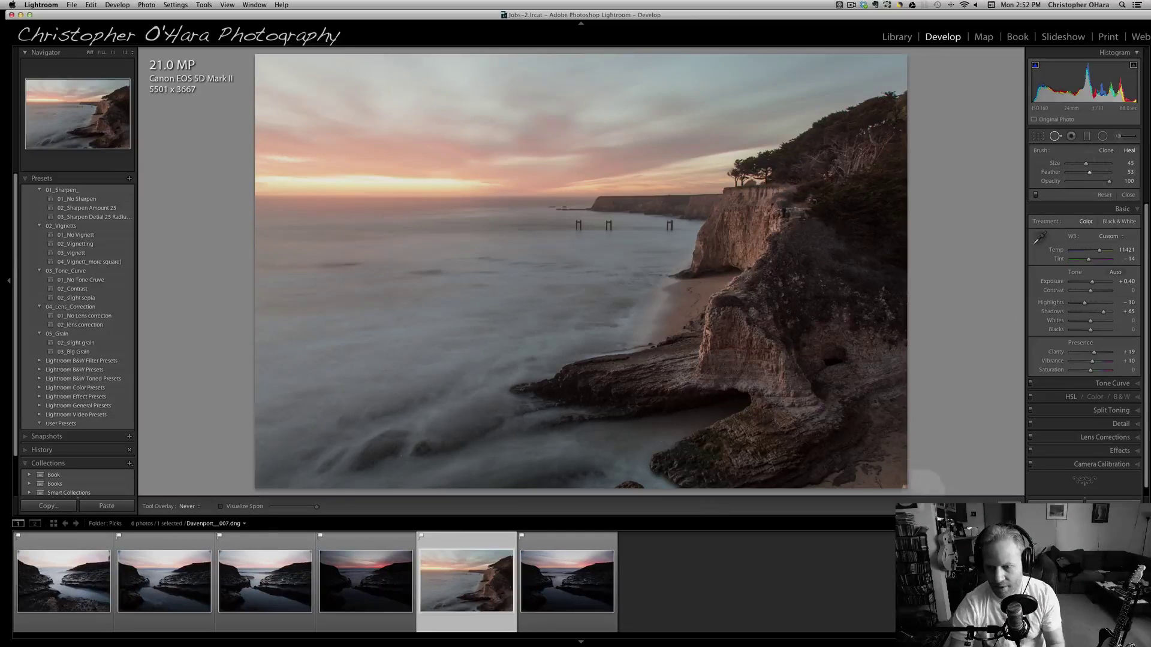
pyautogui.click(902, 479)
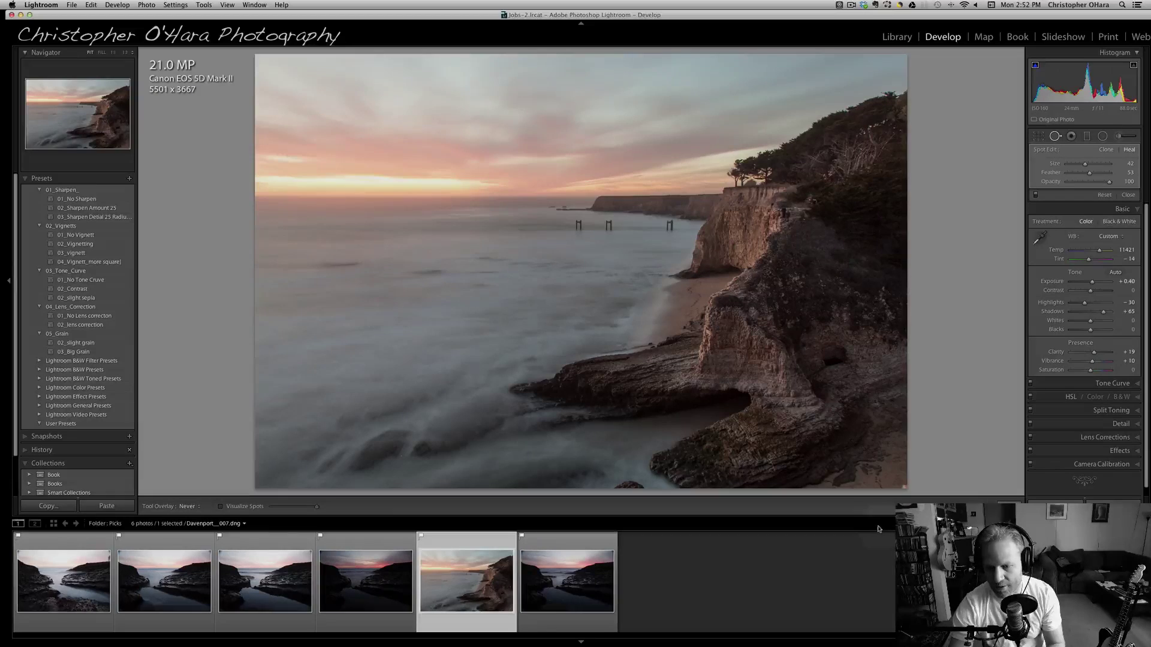
pyautogui.press(']')
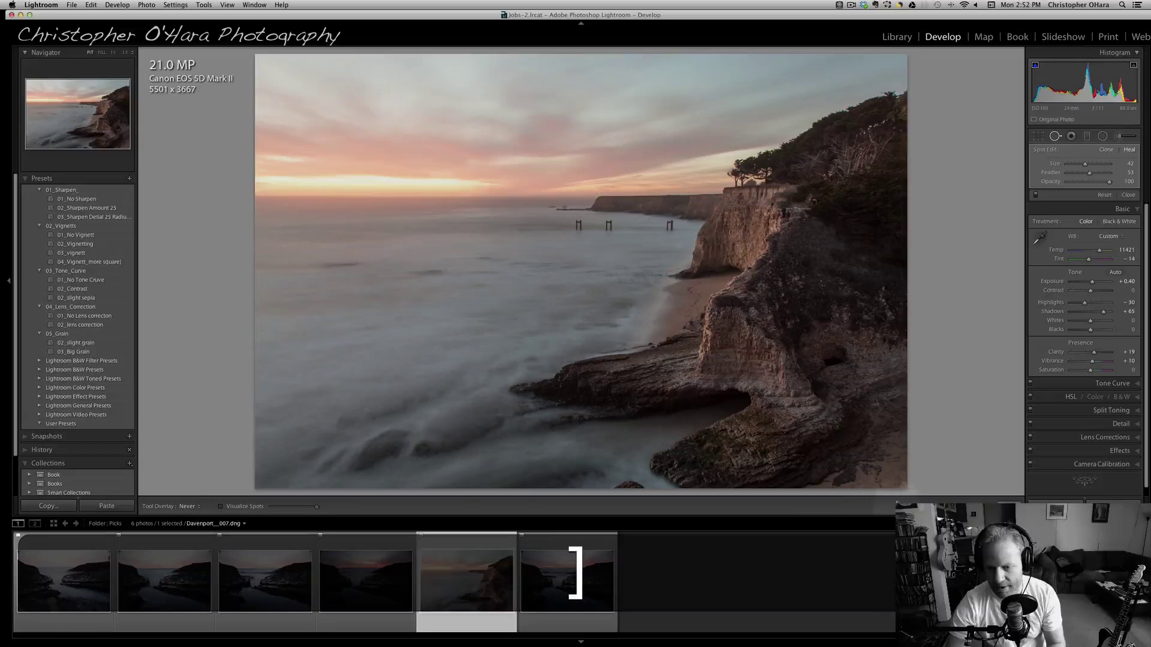
pyautogui.press(']')
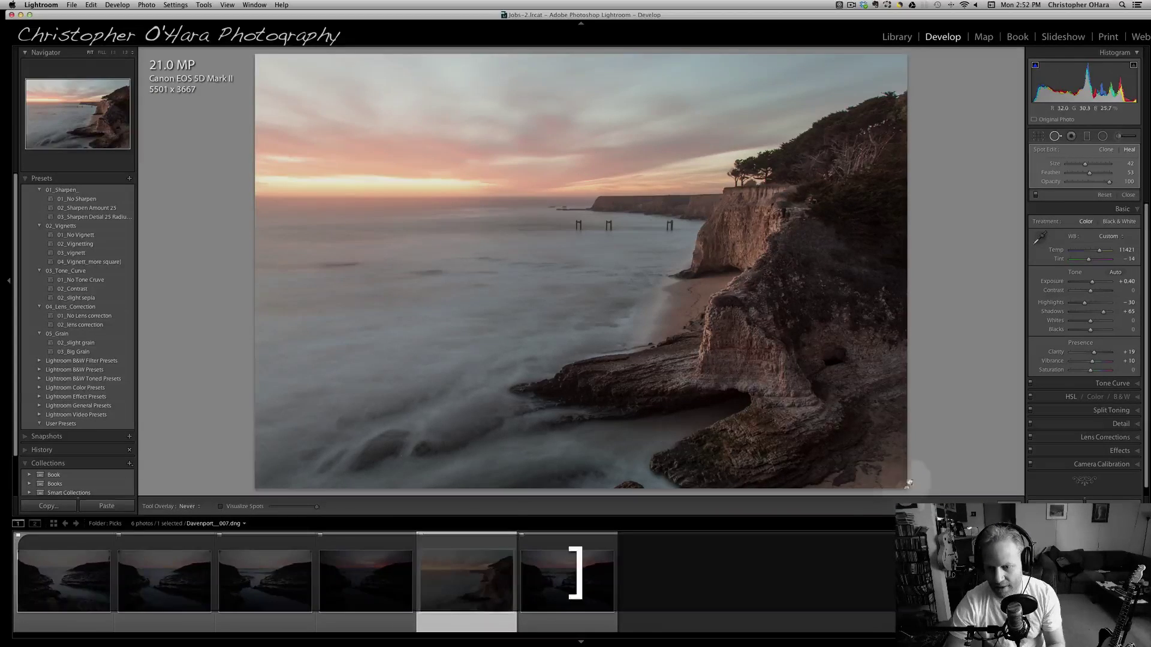
pyautogui.press('alt+super+z')
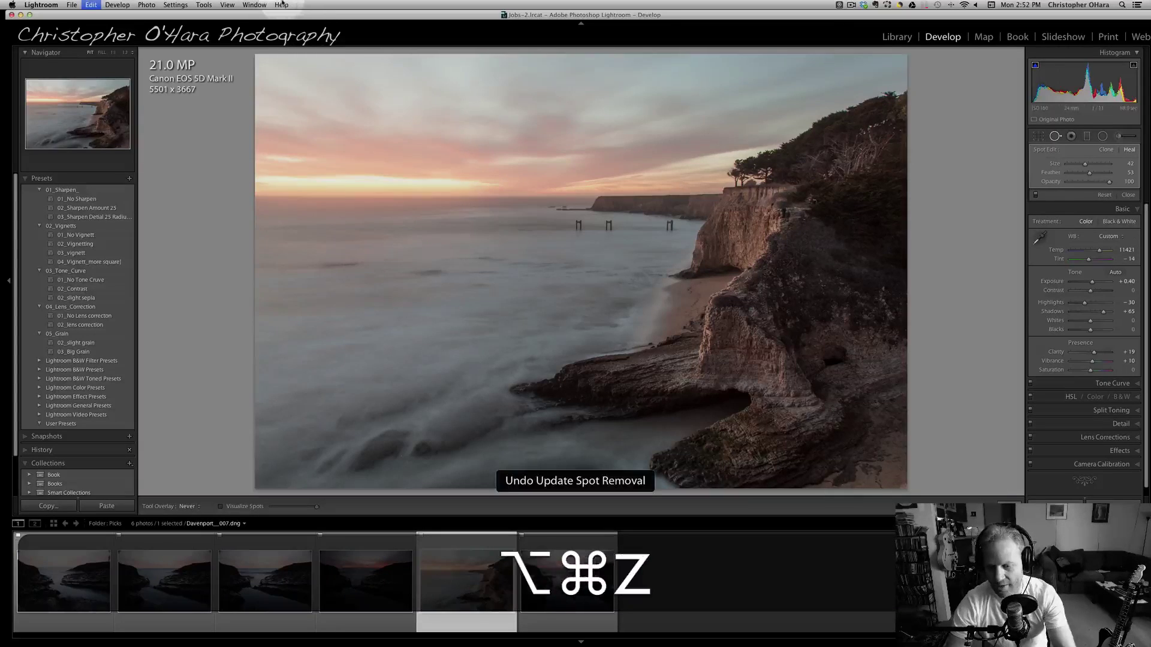
pyautogui.press('super+z')
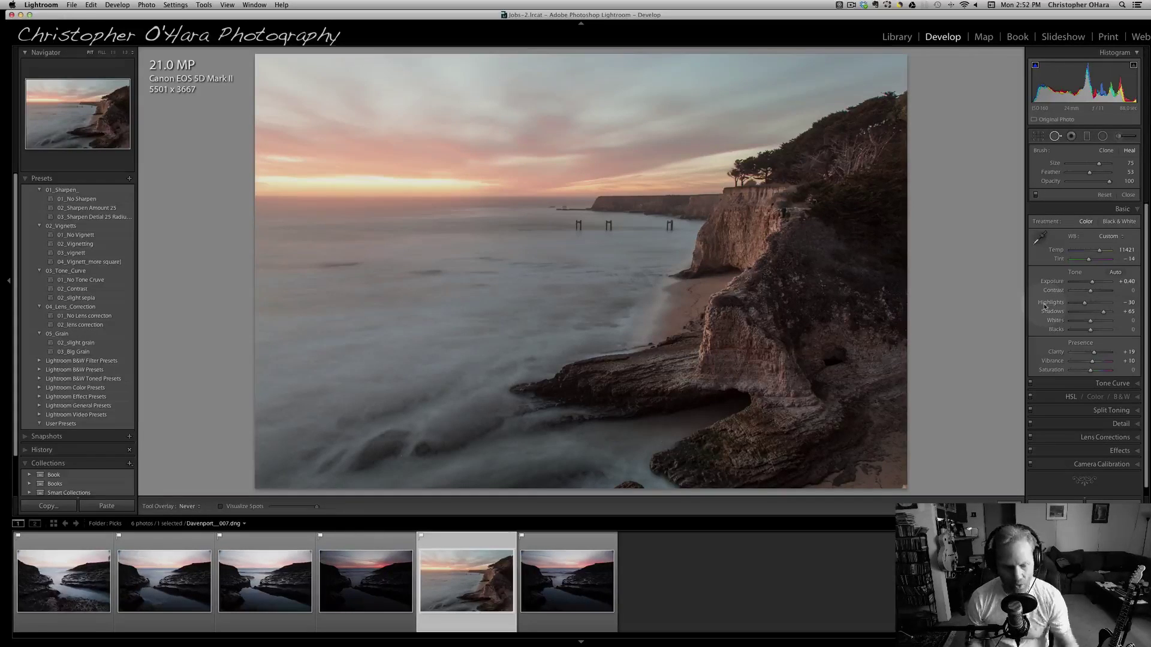
# Step: Reset the crop and straighten the photo along the horizon from the sky's left edge to the distant headland, at about -0.69
pyautogui.press('r')
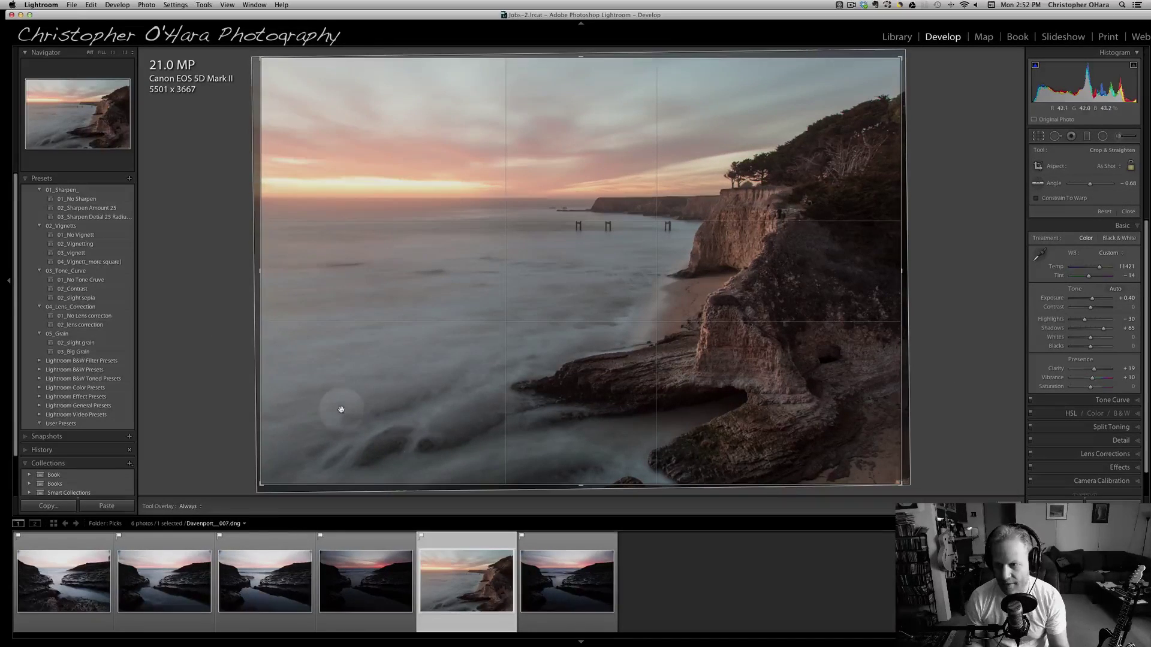
pyautogui.click(1104, 211)
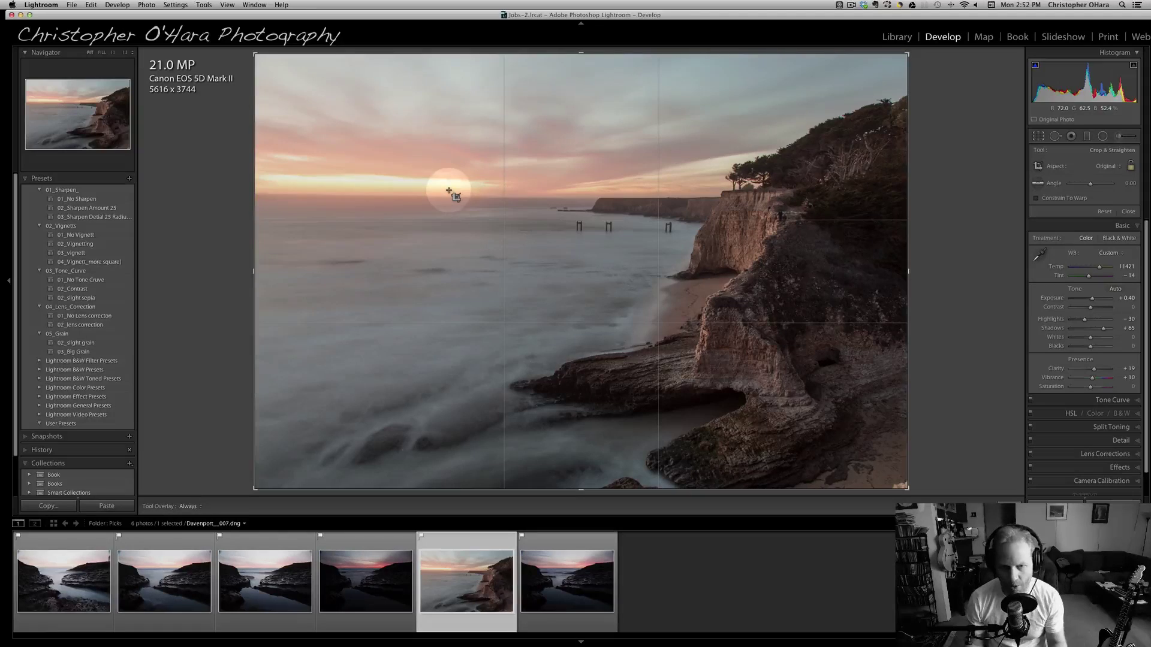
pyautogui.click(1038, 183)
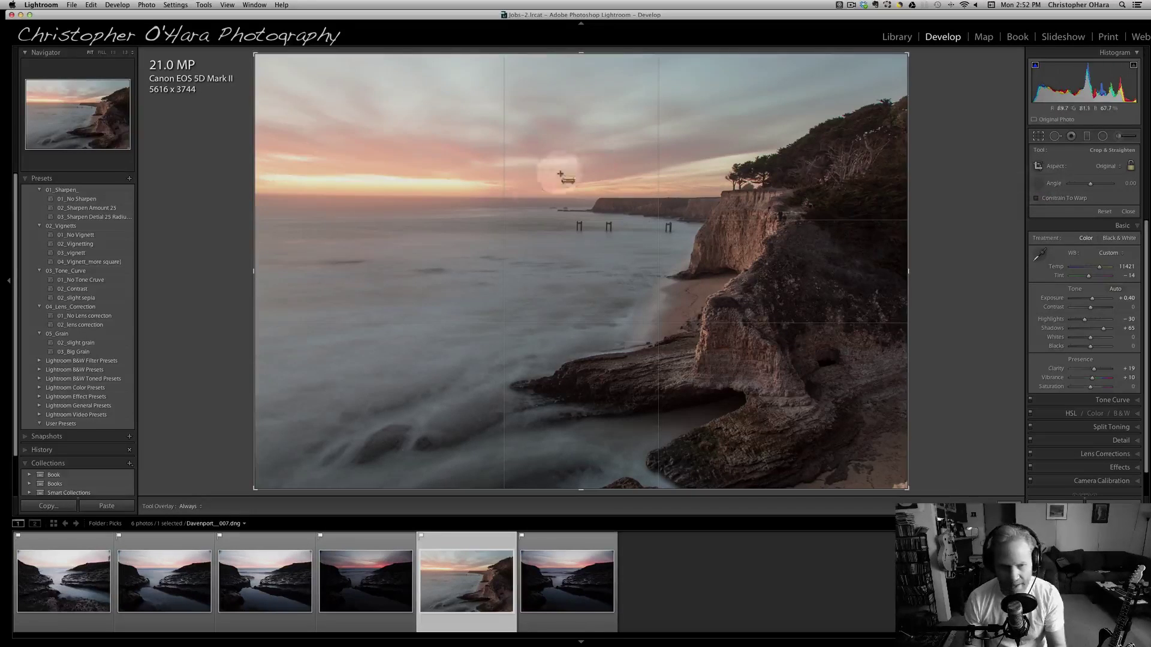
pyautogui.moveTo(268, 193); pyautogui.dragTo(592, 199)
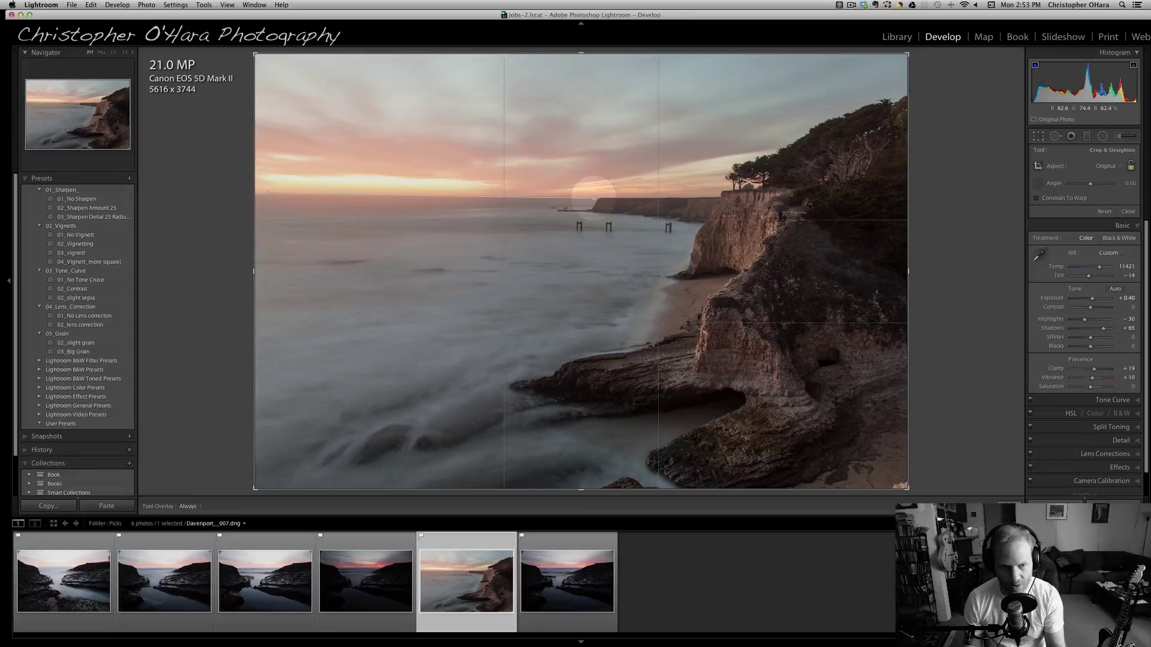
pyautogui.moveTo(593, 199); pyautogui.dragTo(594, 198)
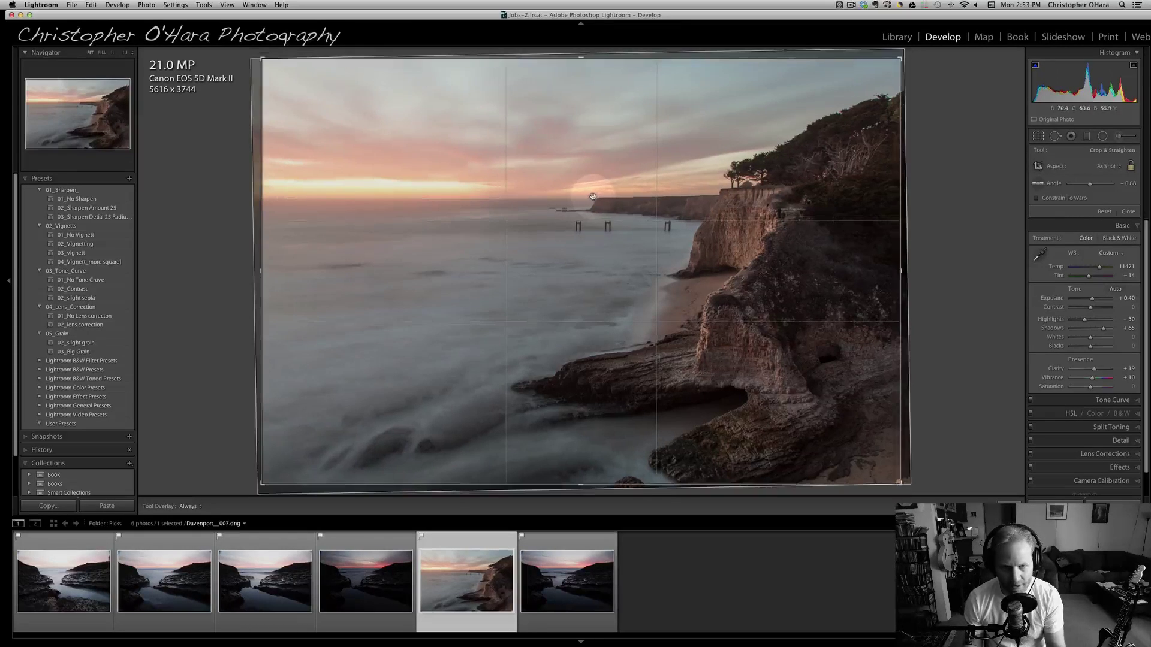
pyautogui.press('Return')
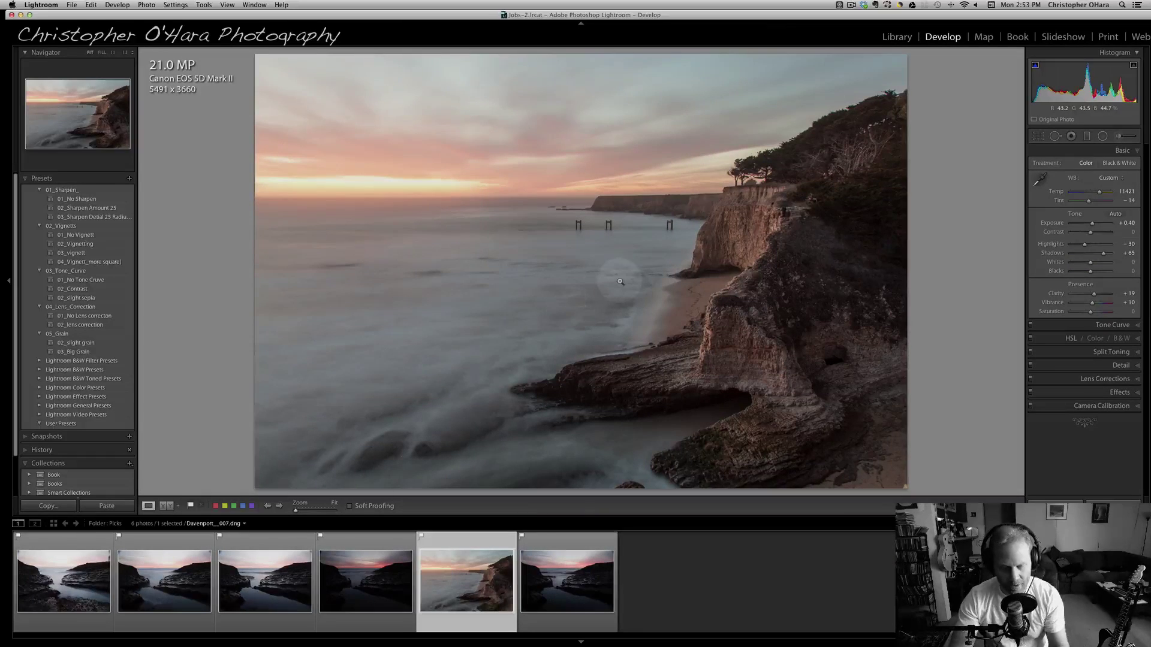
# Step: Rotate the crop freehand to an angle of about -0.52 and apply it
pyautogui.press('r')
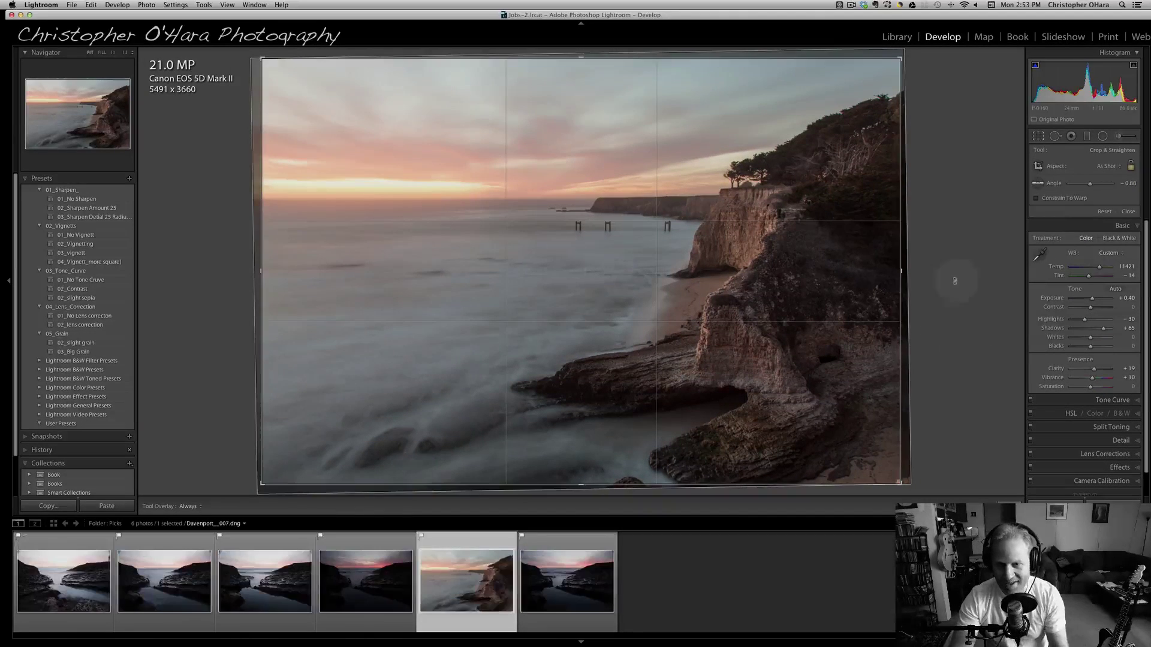
pyautogui.moveTo(933, 256); pyautogui.dragTo(932, 258)
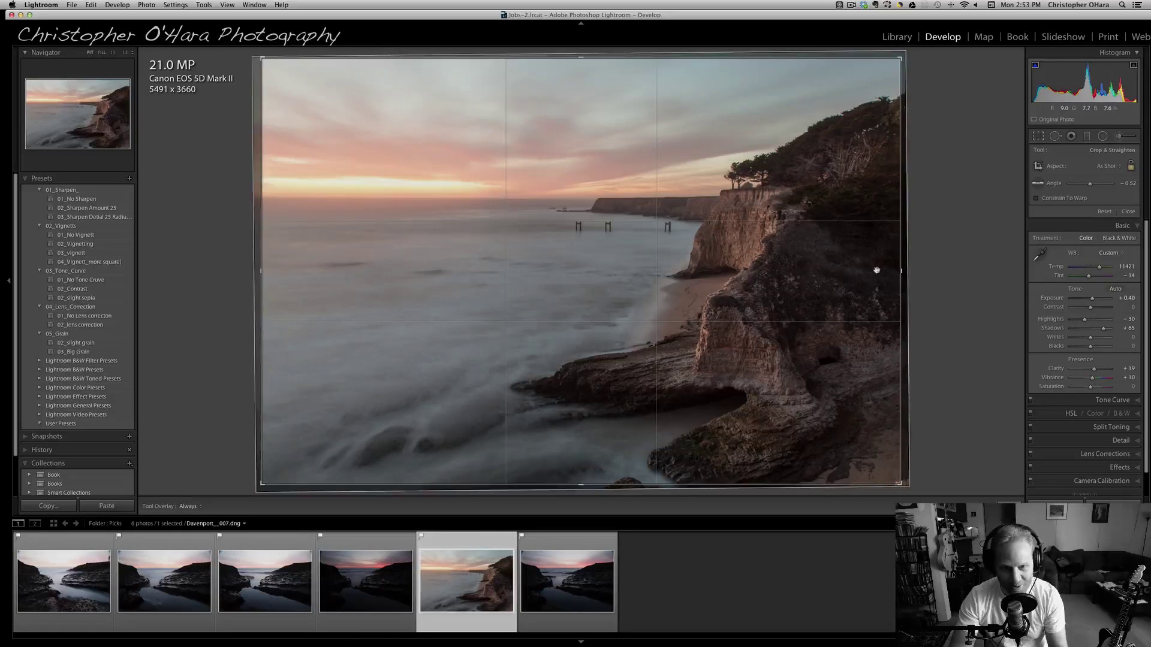
pyautogui.press('Return')
# Step: Straighten the crop again with the Angle ruler traced along the horizon to the headland, about -0.69, and apply it
pyautogui.press('r')
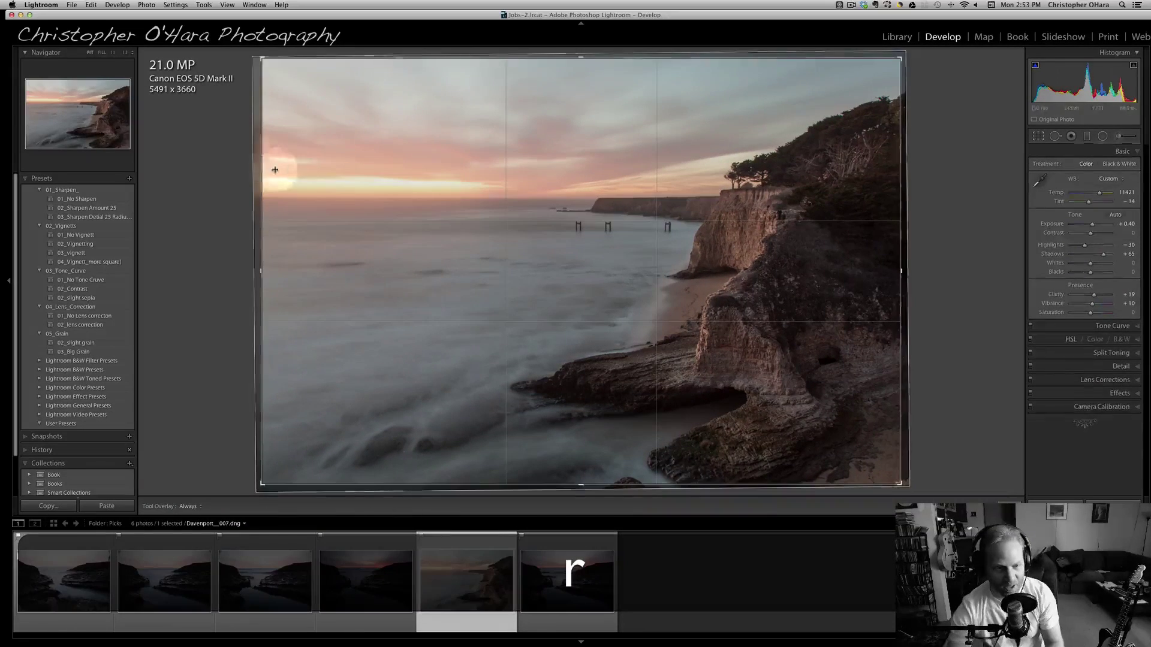
pyautogui.click(1038, 183)
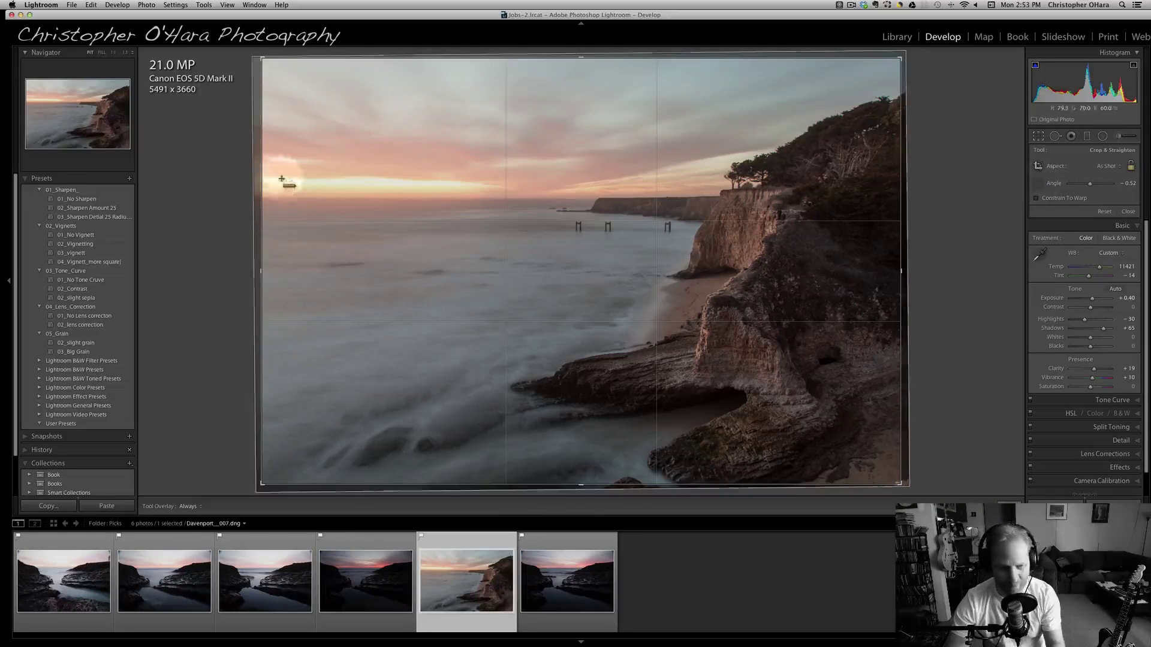
pyautogui.moveTo(271, 200); pyautogui.dragTo(594, 198)
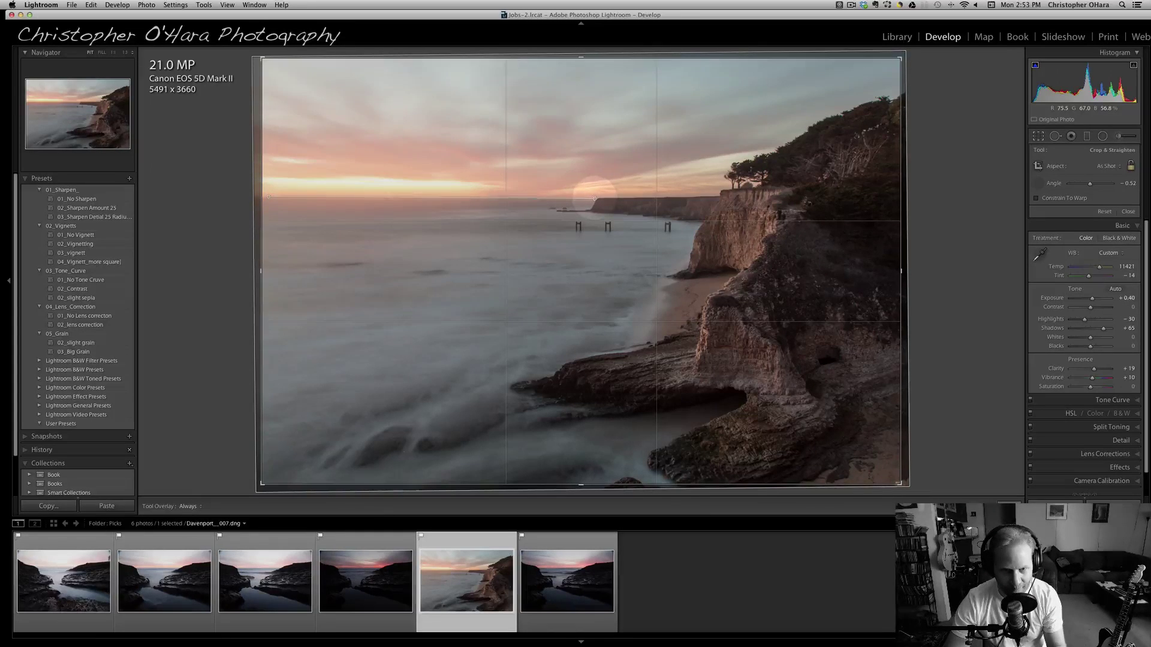
pyautogui.click(1037, 184)
pyautogui.moveTo(279, 198)
pyautogui.mouseDown()
pyautogui.moveTo(612, 198)
pyautogui.moveTo(595, 198)
pyautogui.mouseUp()
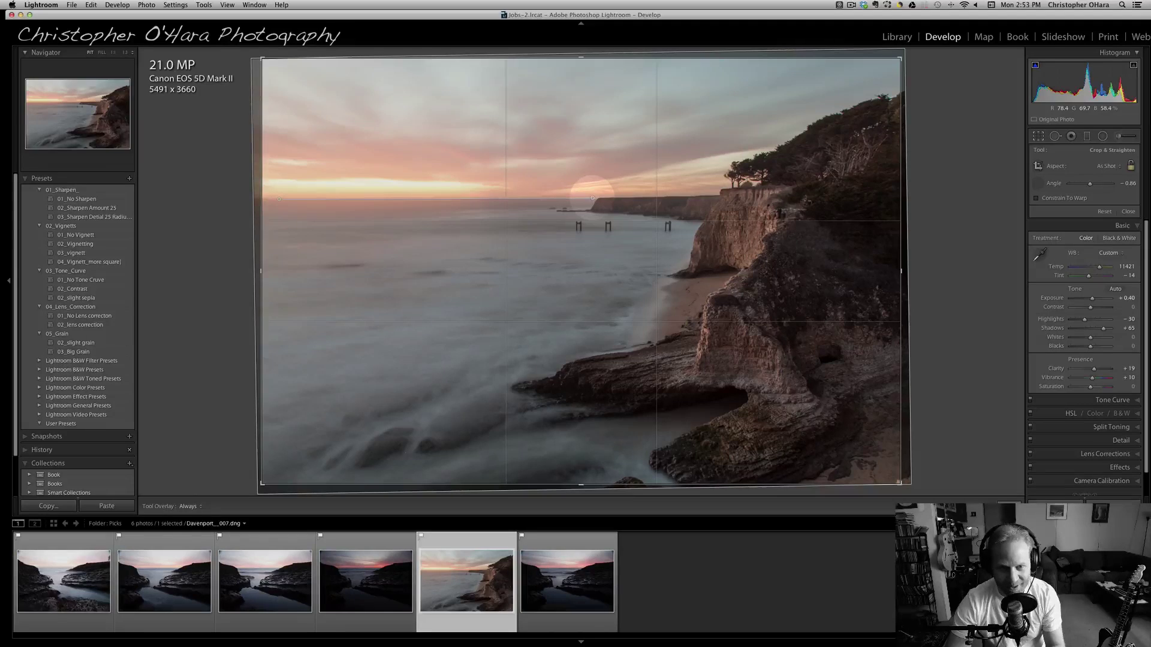
pyautogui.moveTo(593, 198); pyautogui.dragTo(592, 198)
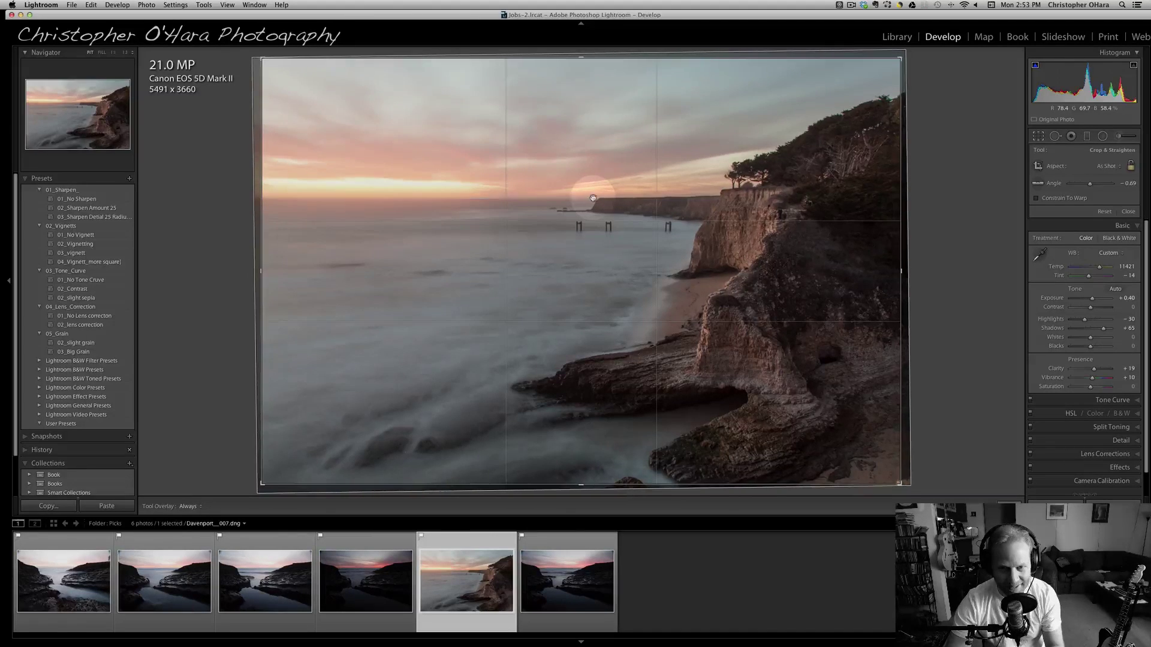
pyautogui.press('Return')
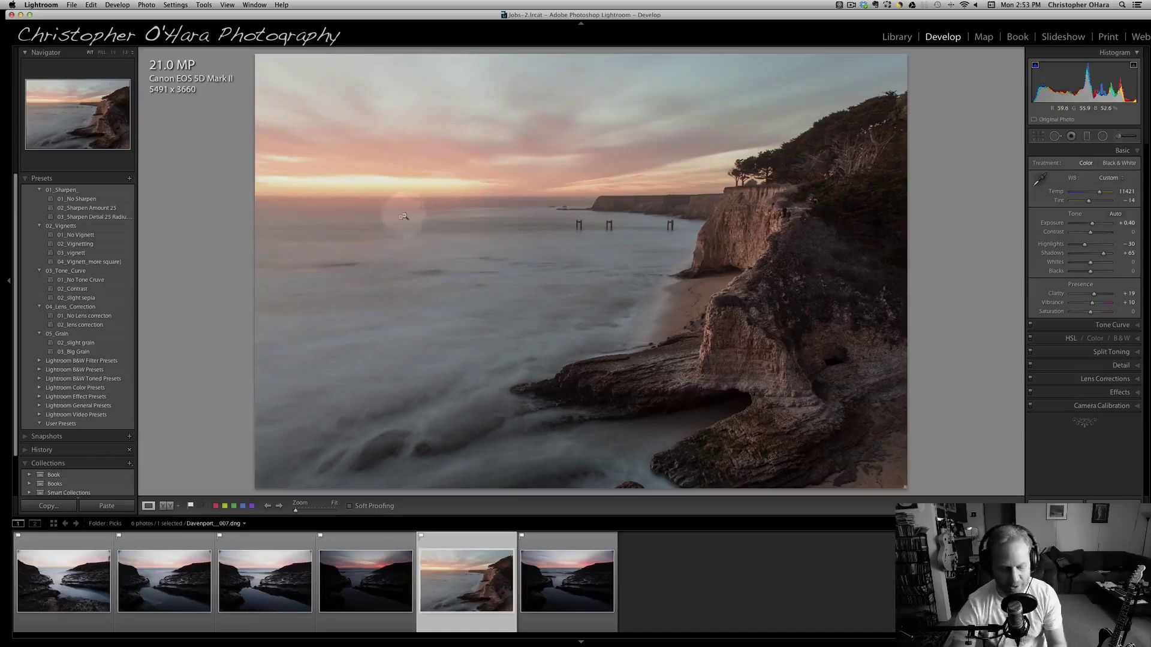
# Step: Try a slightly wider crop that trims the foreground rocks from the photo's lower edge, and undo it
pyautogui.press('r')
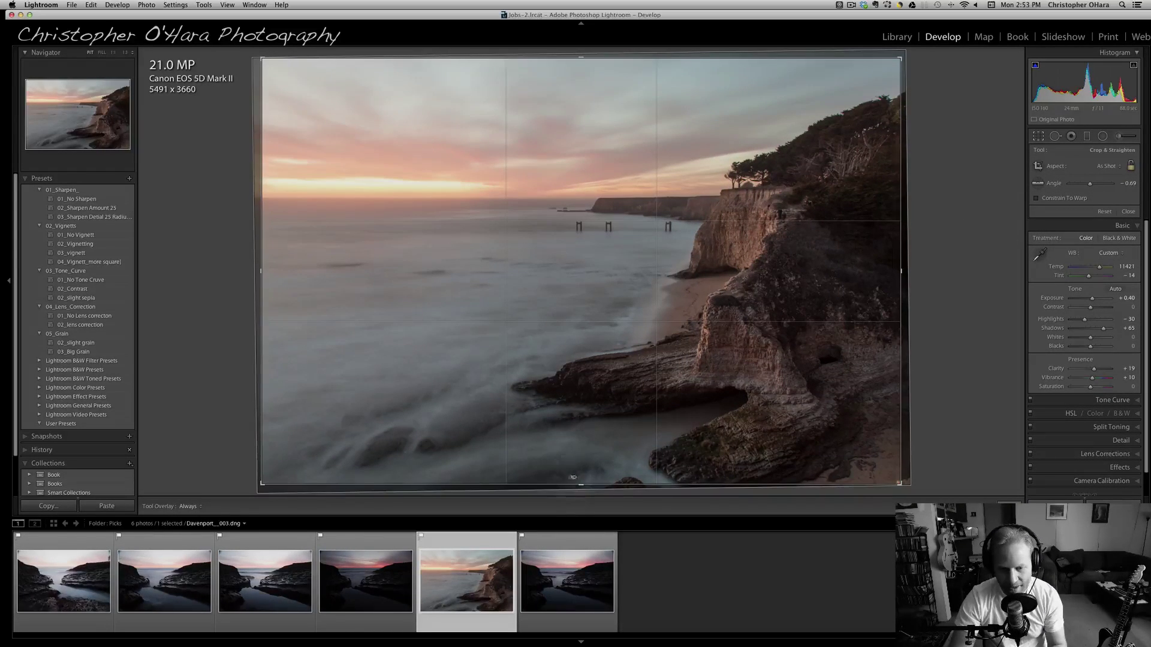
pyautogui.moveTo(606, 483); pyautogui.dragTo(577, 448)
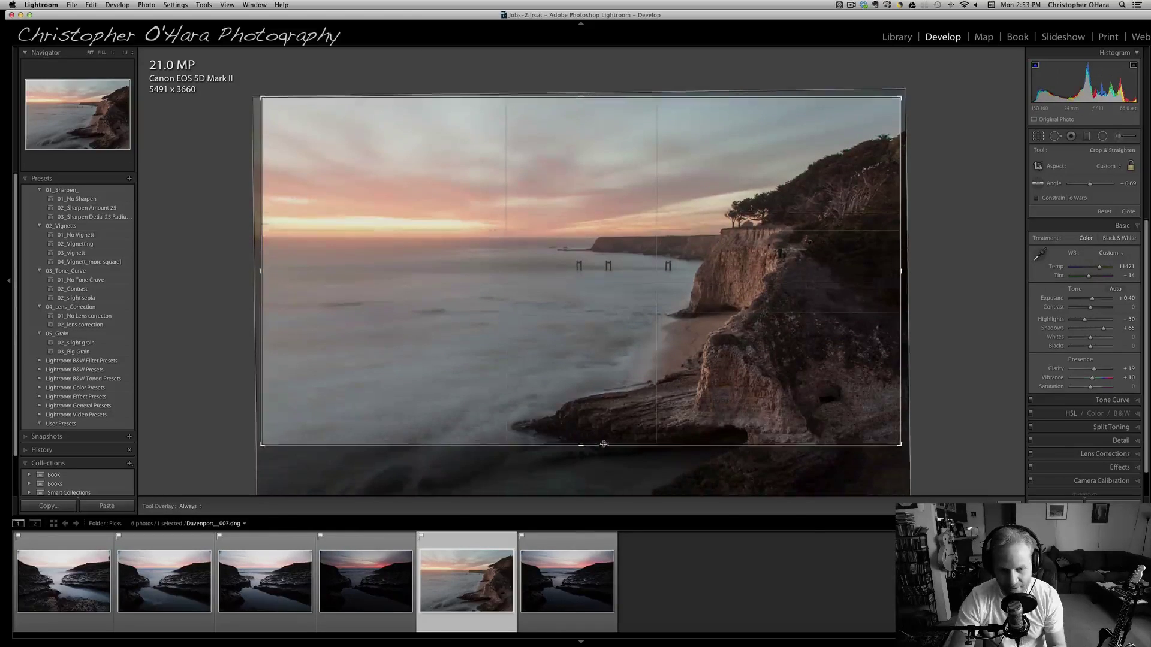
pyautogui.press('Return')
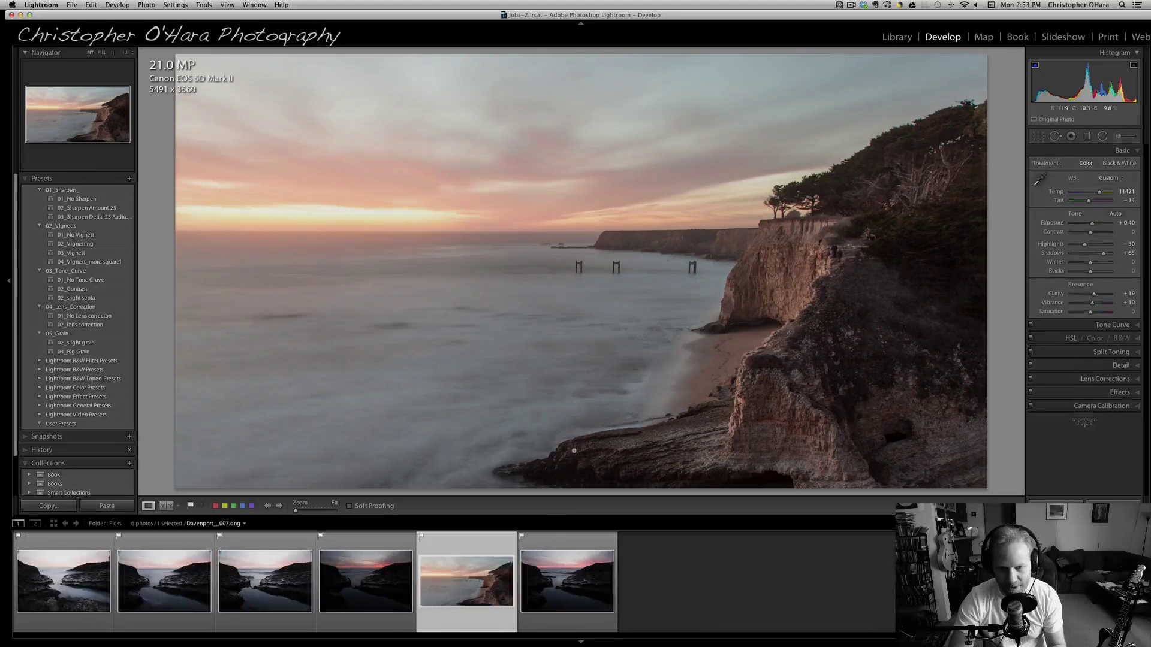
pyautogui.press('super+z')
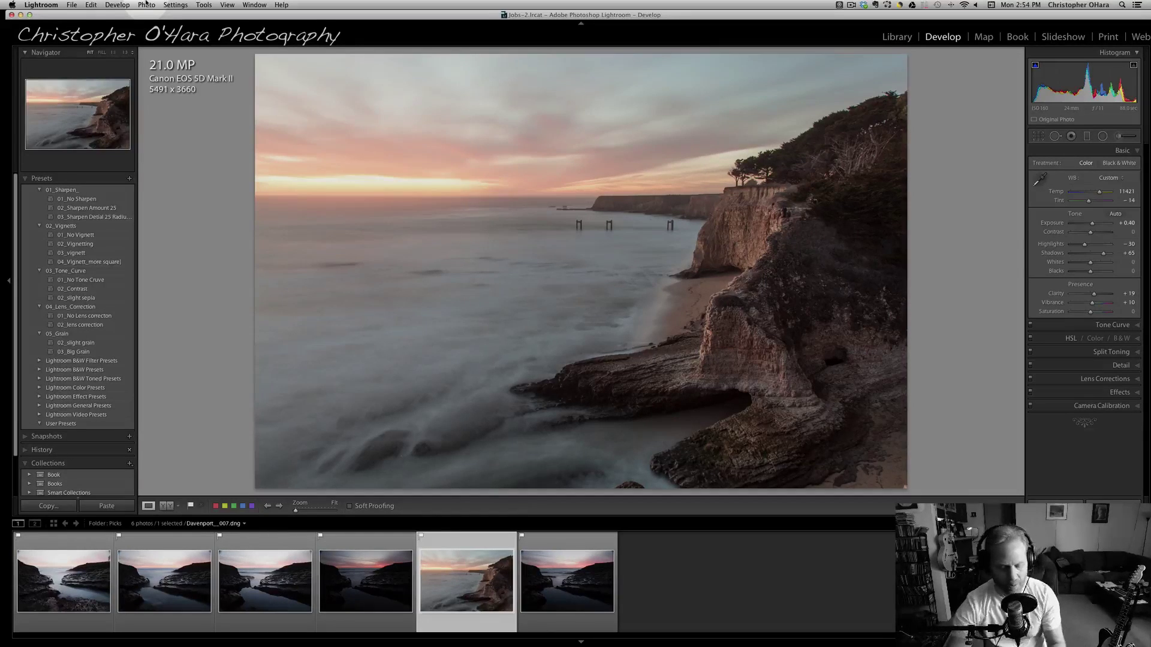
# Step: Crop away the foreground water and rocks to make a panorama of 5491 x 2059 pixels, and apply it
pyautogui.press('r')
pyautogui.moveTo(606, 407)
pyautogui.mouseDown()
pyautogui.moveTo(606, 369)
pyautogui.moveTo(607, 393)
pyautogui.mouseUp()
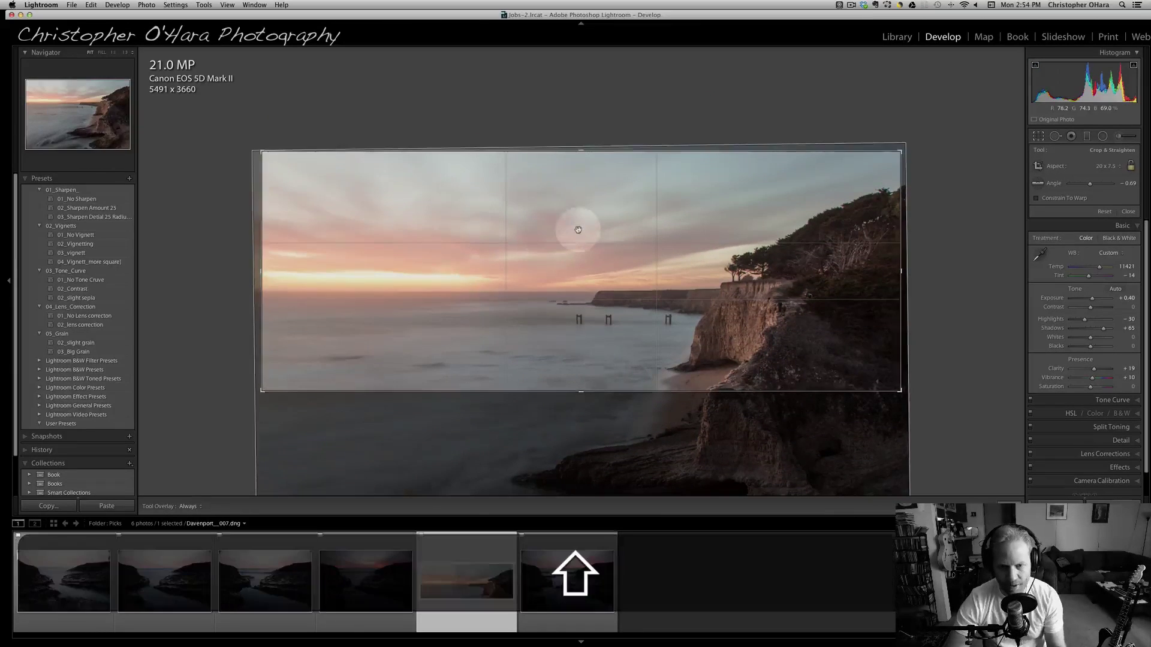
pyautogui.hotkey('shift', 'Return')
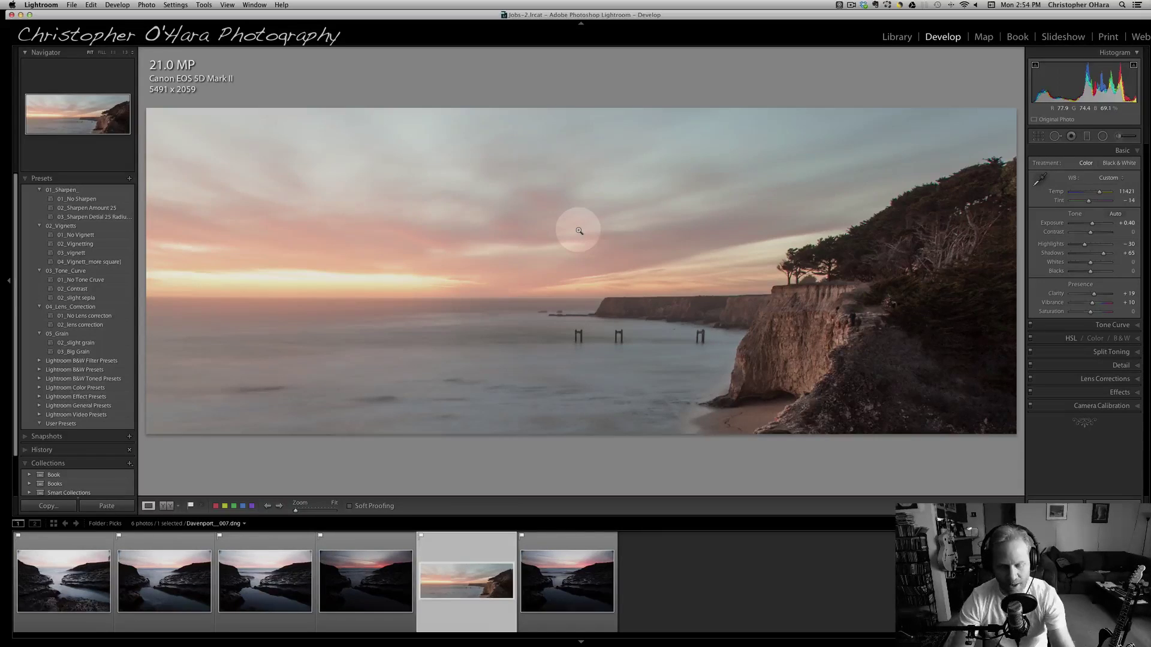
# Step: Extend the crop's lower edge to include the whole rocky foreground, 5491 x 3669 pixels, and apply it
pyautogui.press('r')
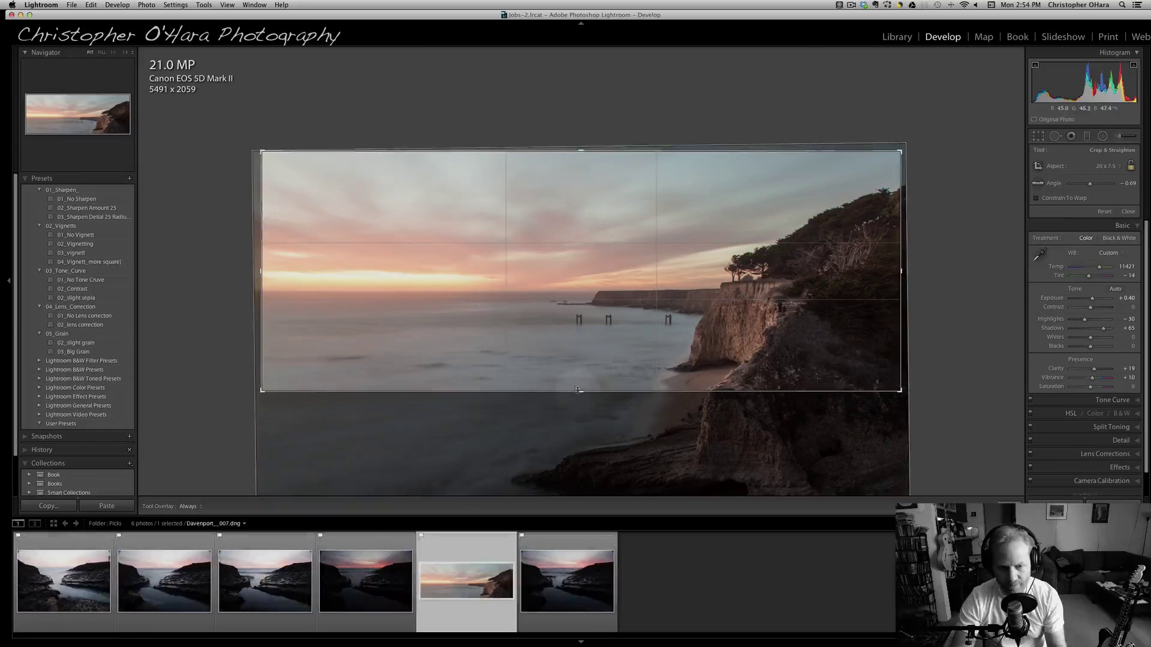
pyautogui.moveTo(581, 391); pyautogui.dragTo(589, 519)
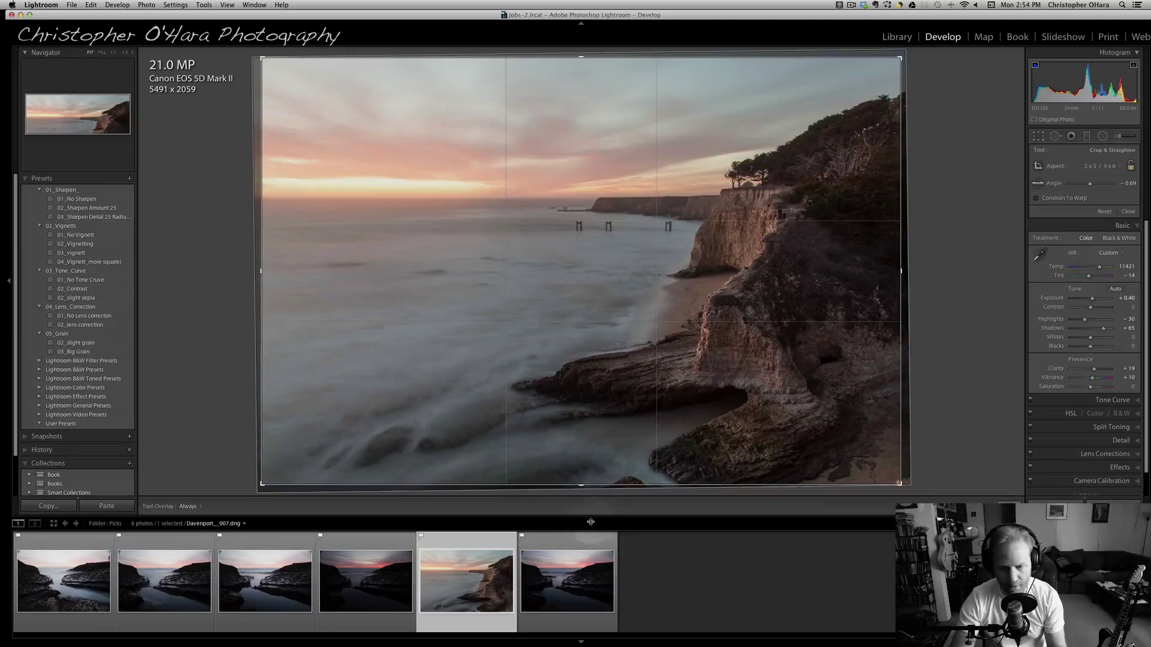
pyautogui.moveTo(989, 333); pyautogui.dragTo(1002, 343)
pyautogui.press('Return')
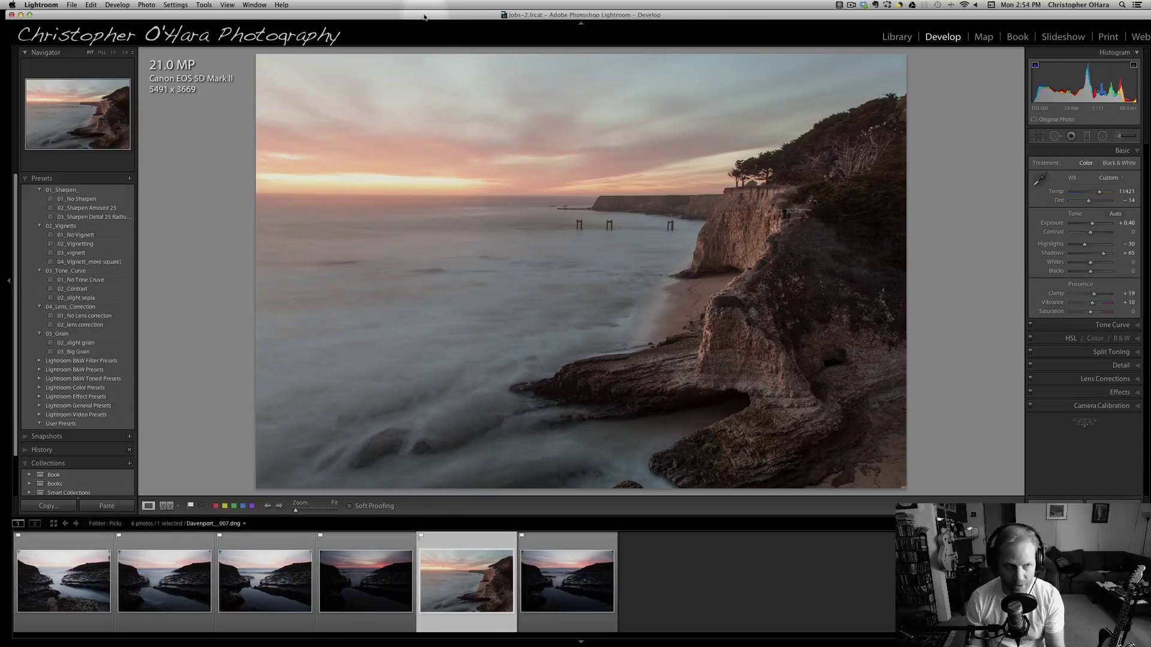
pyautogui.moveTo(427, 17); pyautogui.dragTo(427, 17)
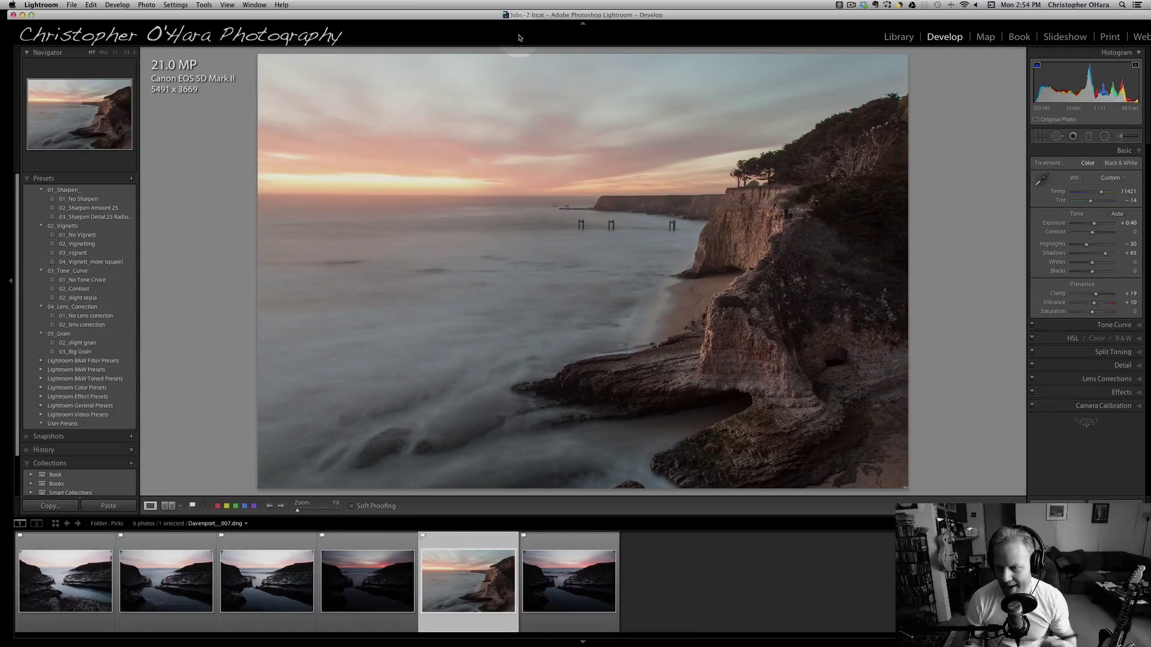
pyautogui.click(1120, 365)
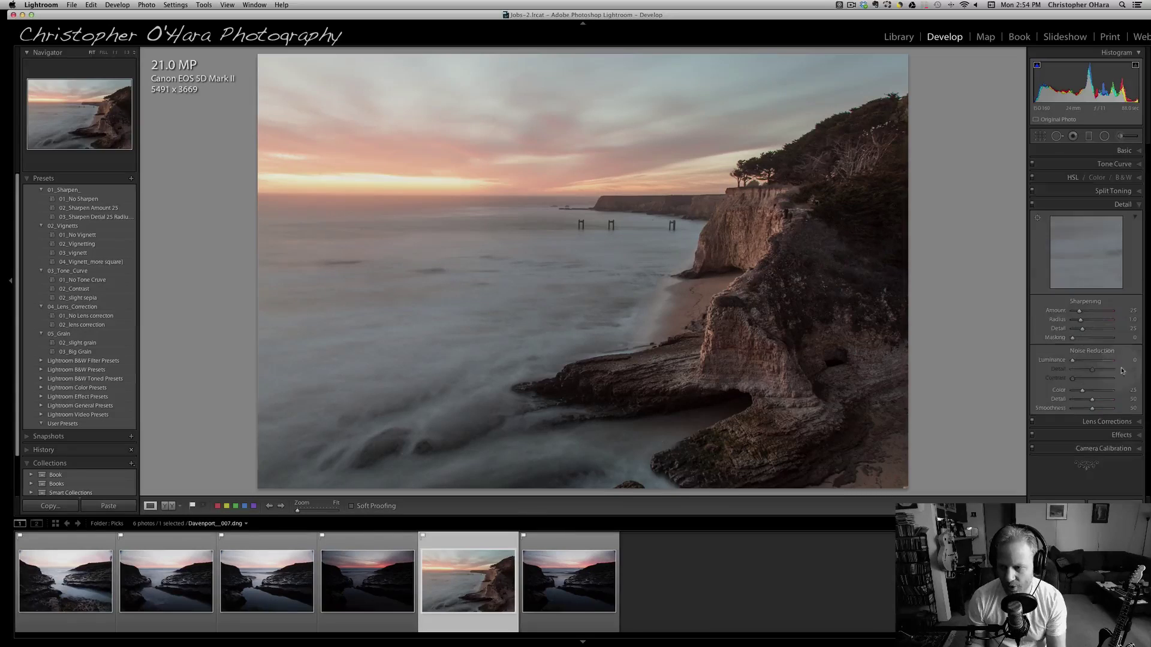
pyautogui.click(1116, 204)
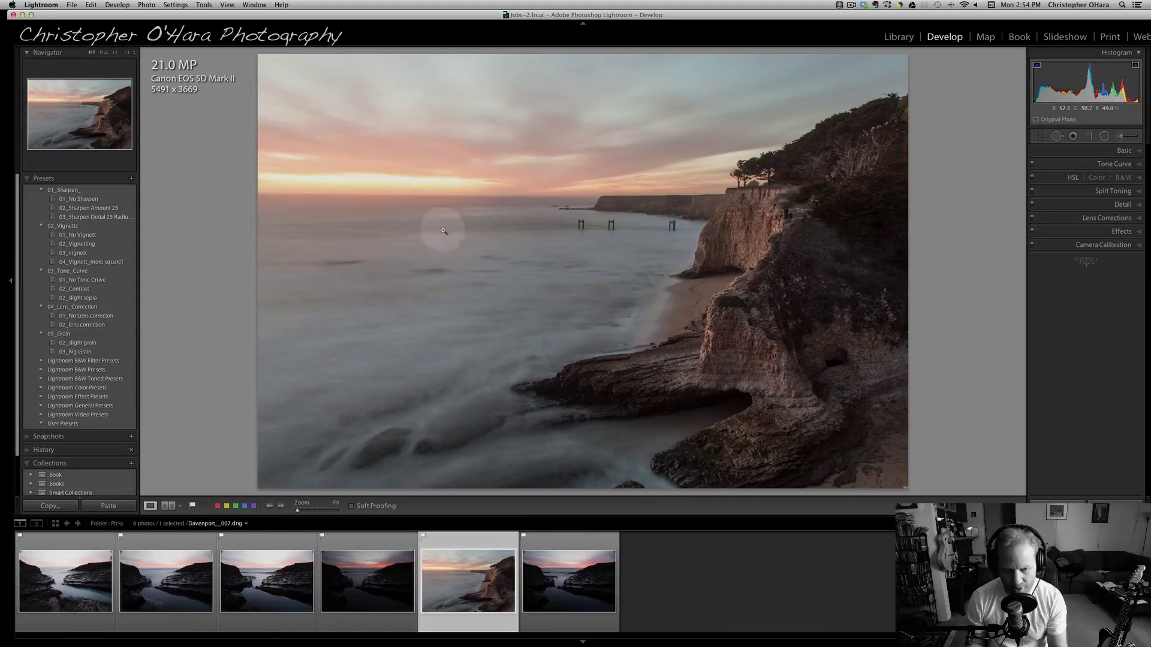
pyautogui.rightClick(463, 260)
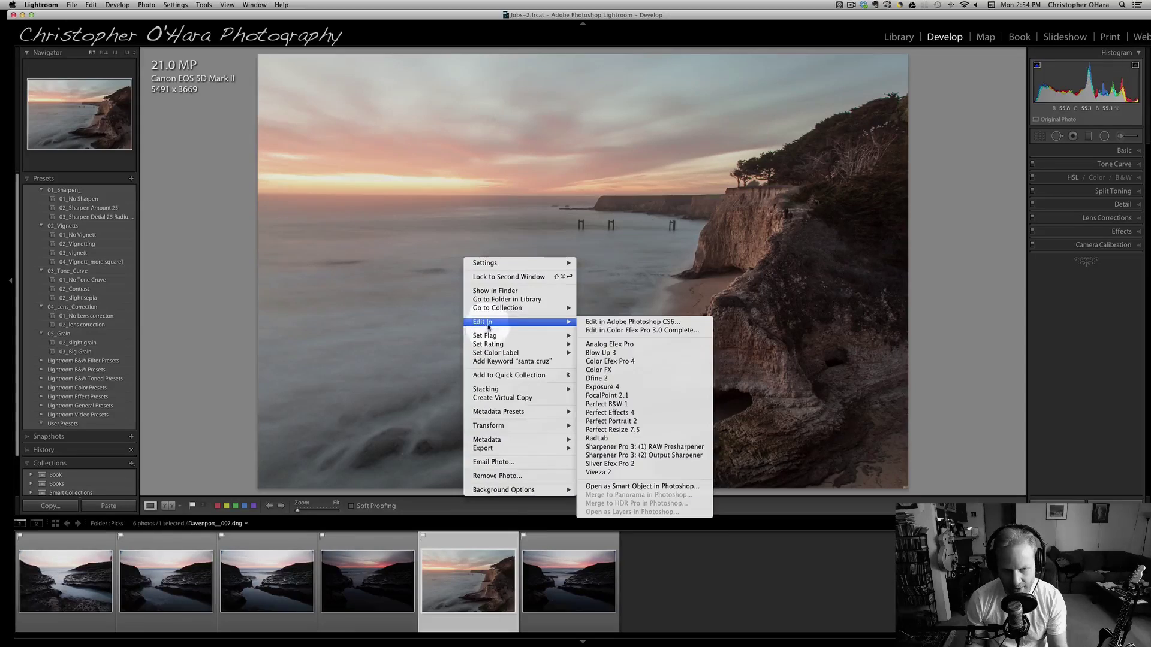
pyautogui.moveTo(566, 322)
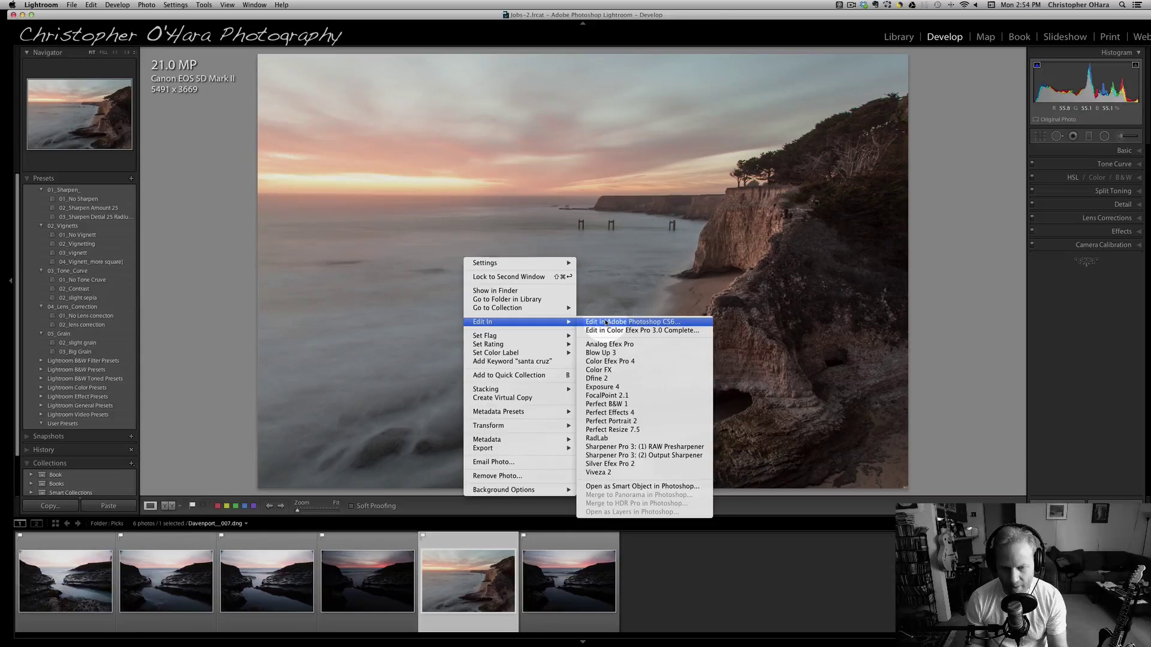
pyautogui.click(617, 404)
pyautogui.rightClick(615, 352)
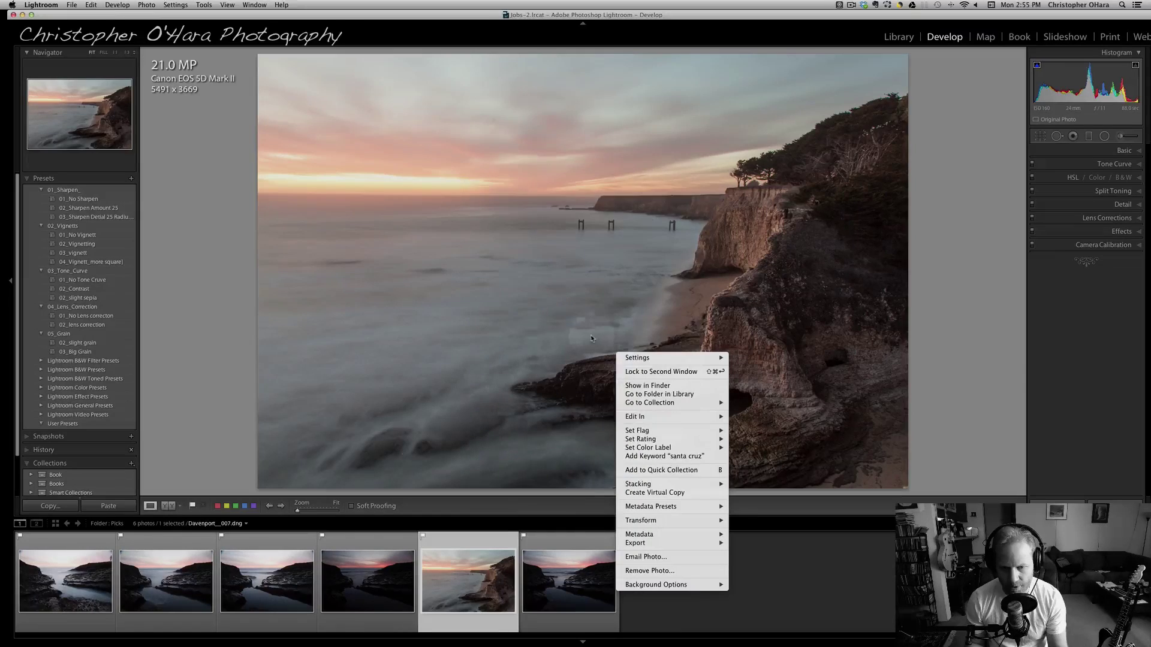
pyautogui.click(636, 311)
pyautogui.click(523, 280)
# Step: Send the coastal cliff photo to Adobe Photoshop CS6 for editing as Davenport__007_edited photo_875.tif
pyautogui.rightClick(533, 292)
pyautogui.moveTo(569, 359)
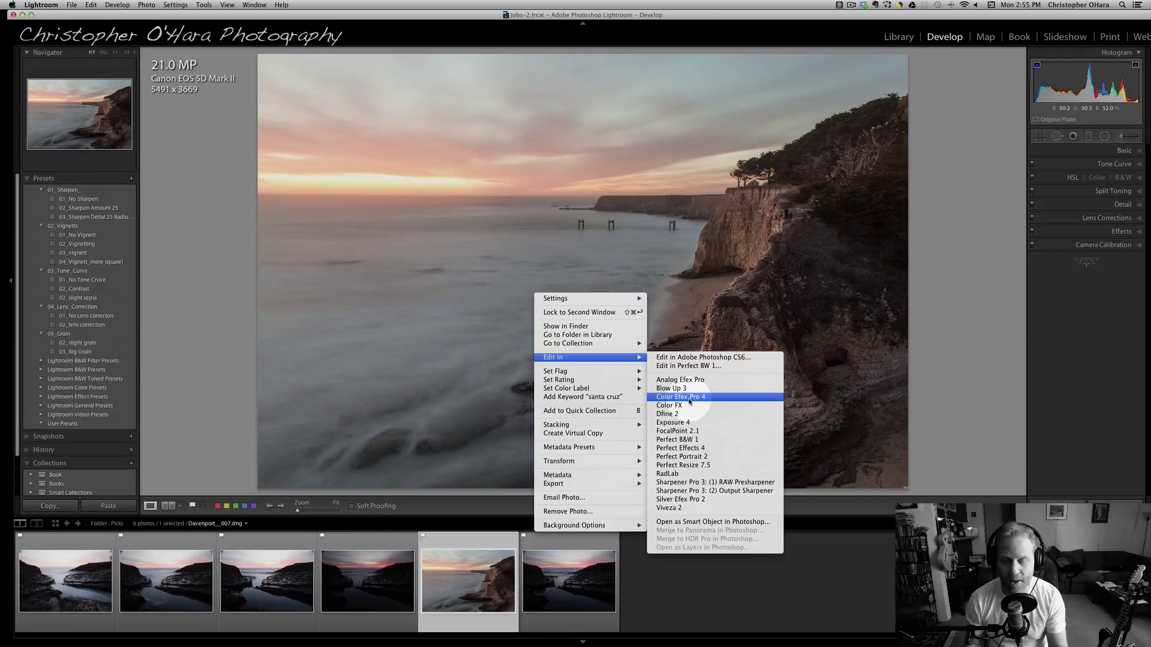
pyautogui.click(689, 357)
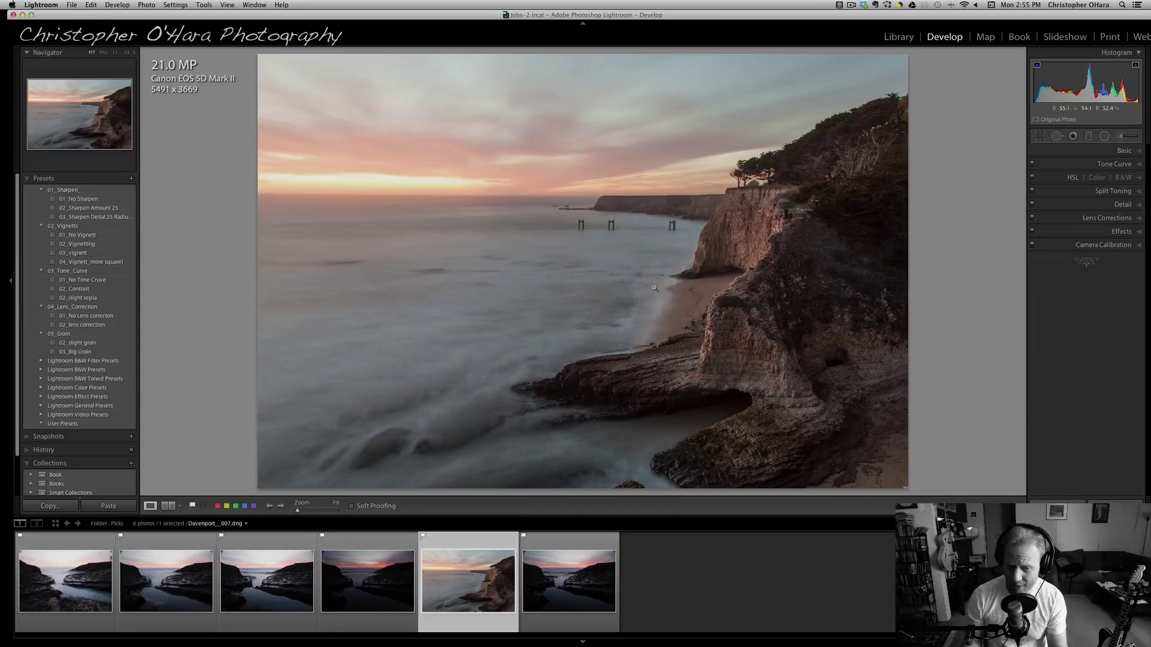
pyautogui.click(615, 215)
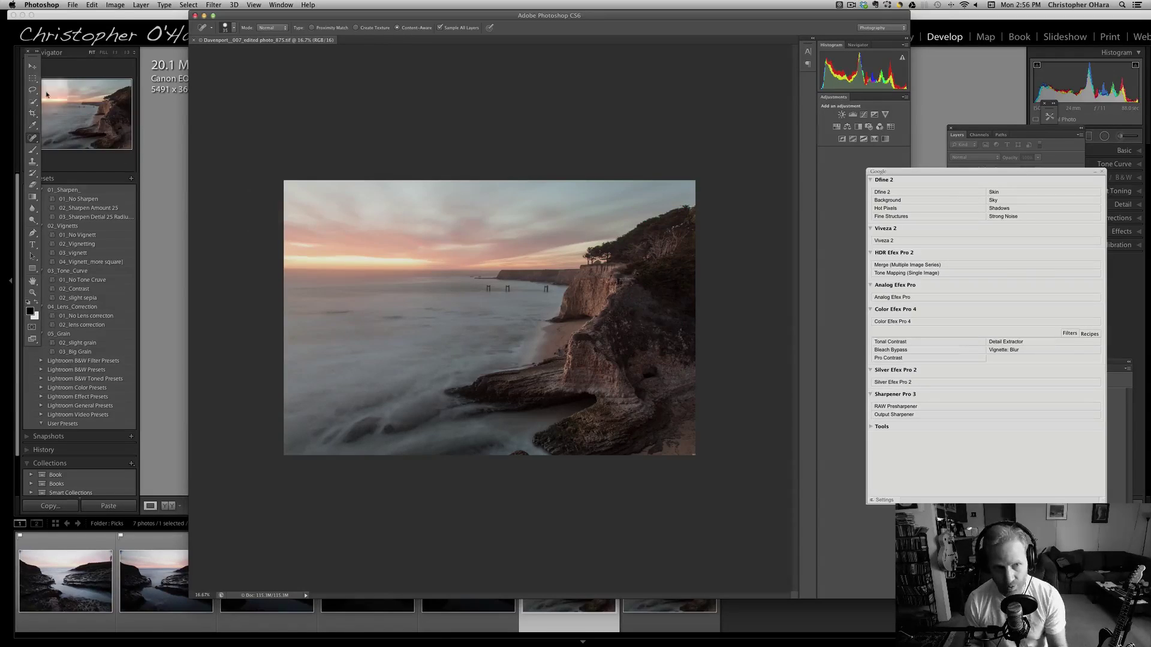
pyautogui.moveTo(343, 12); pyautogui.dragTo(330, 12)
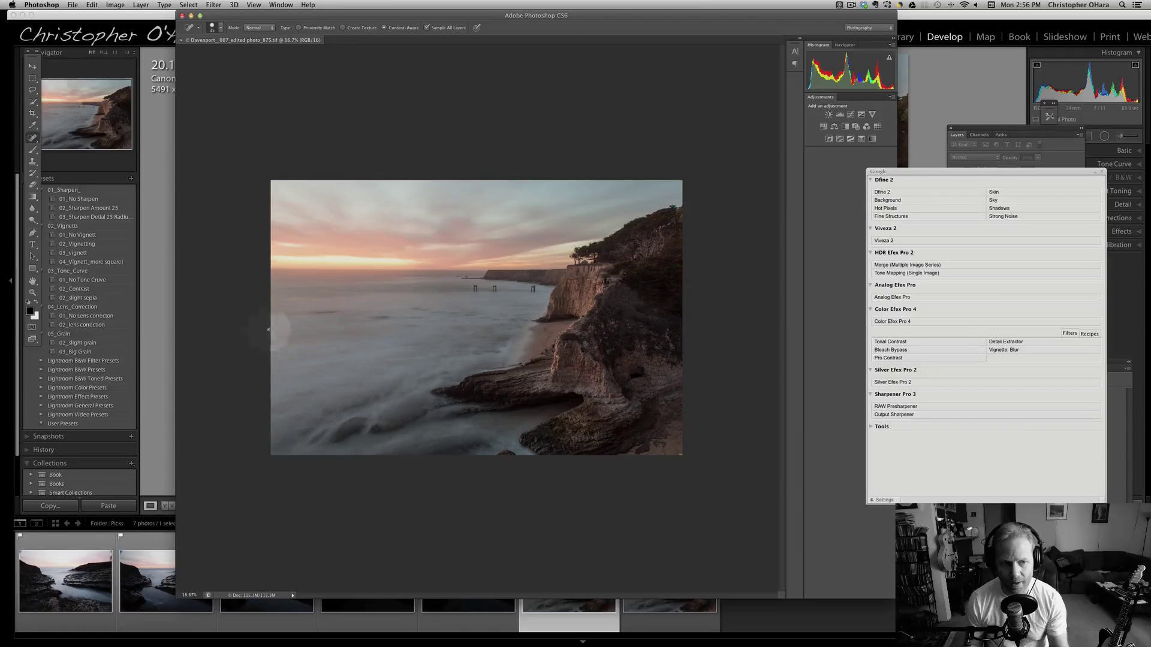
# Step: Switch back to Lightroom and show the dark rocky cove photo Davenport__003.dng in the Library's single-image view
pyautogui.click(161, 347)
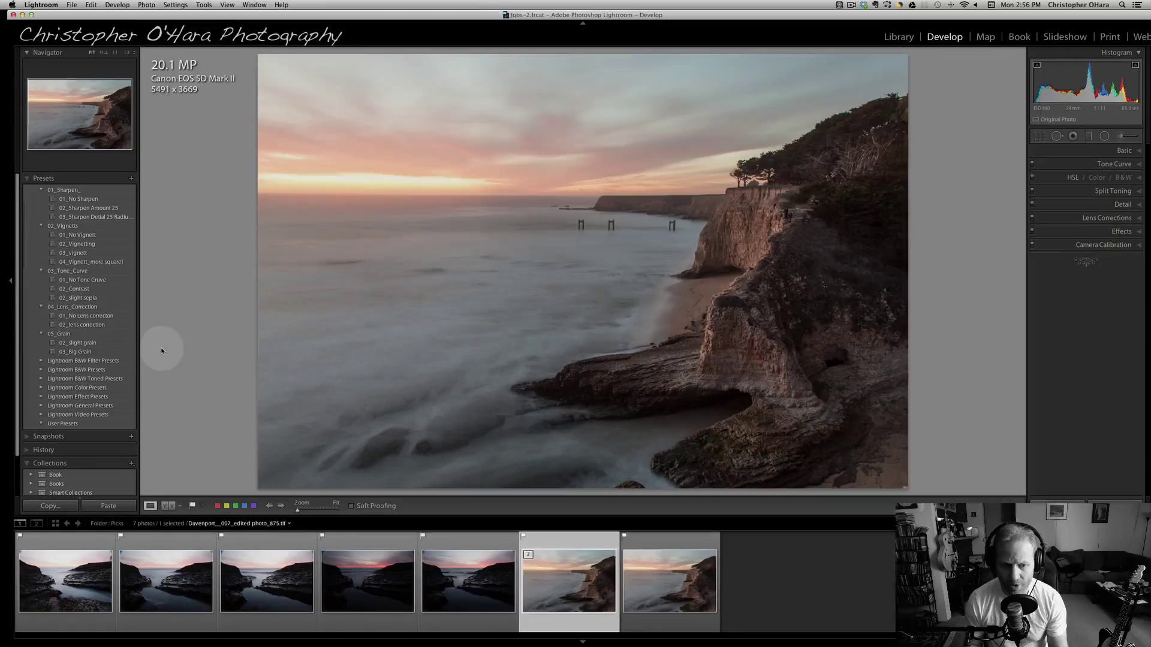
pyautogui.click(506, 580)
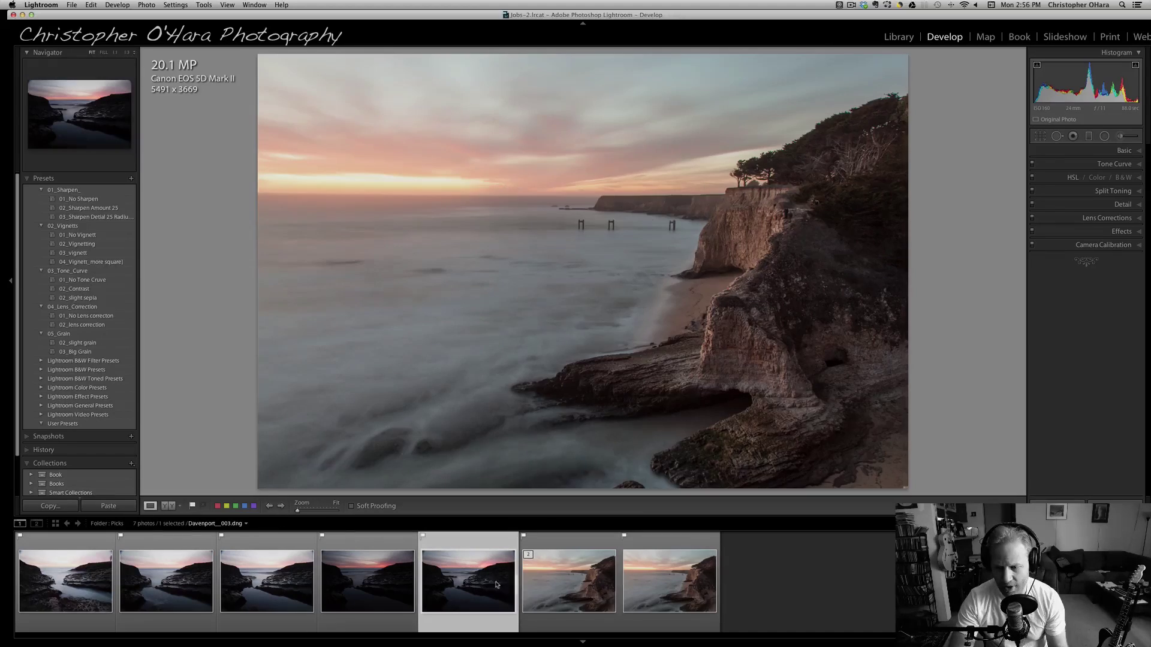
pyautogui.press('j')
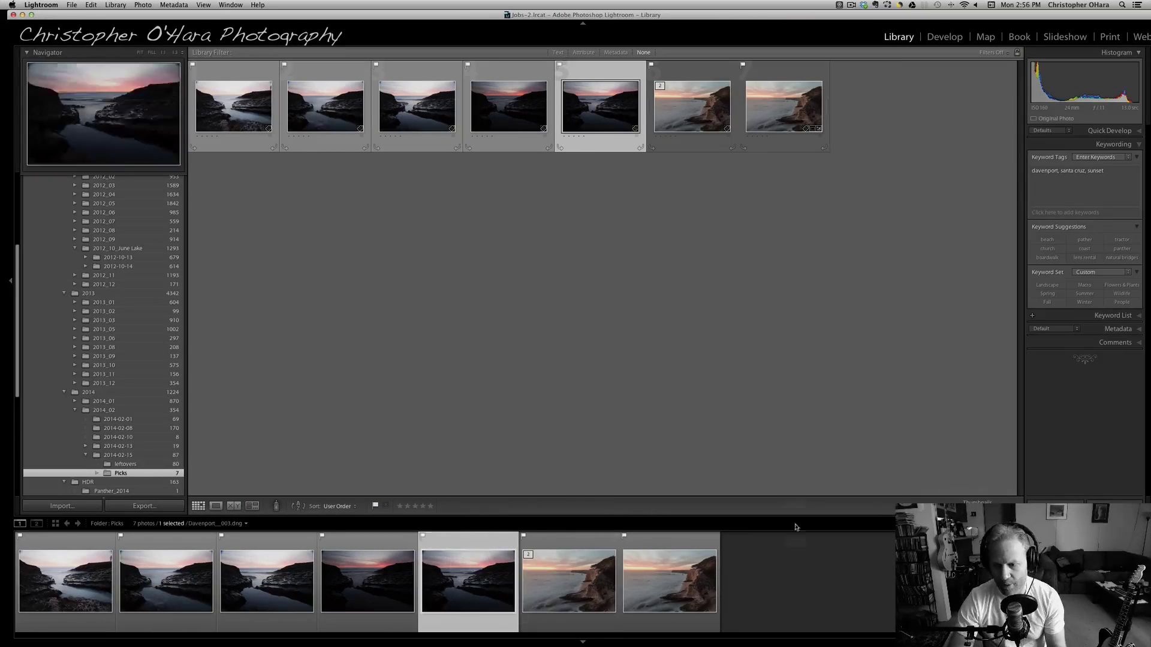
pyautogui.press('e')
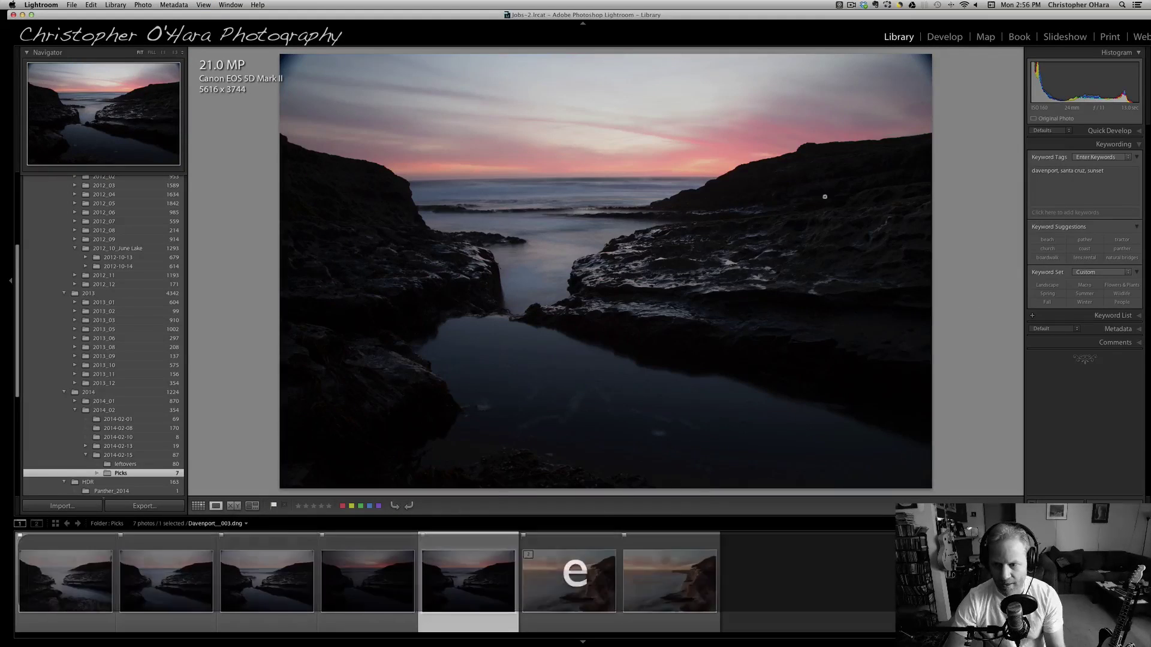
# Step: Brighten the cove photo in the Develop module by setting its Exposure to +1.60
pyautogui.click(944, 37)
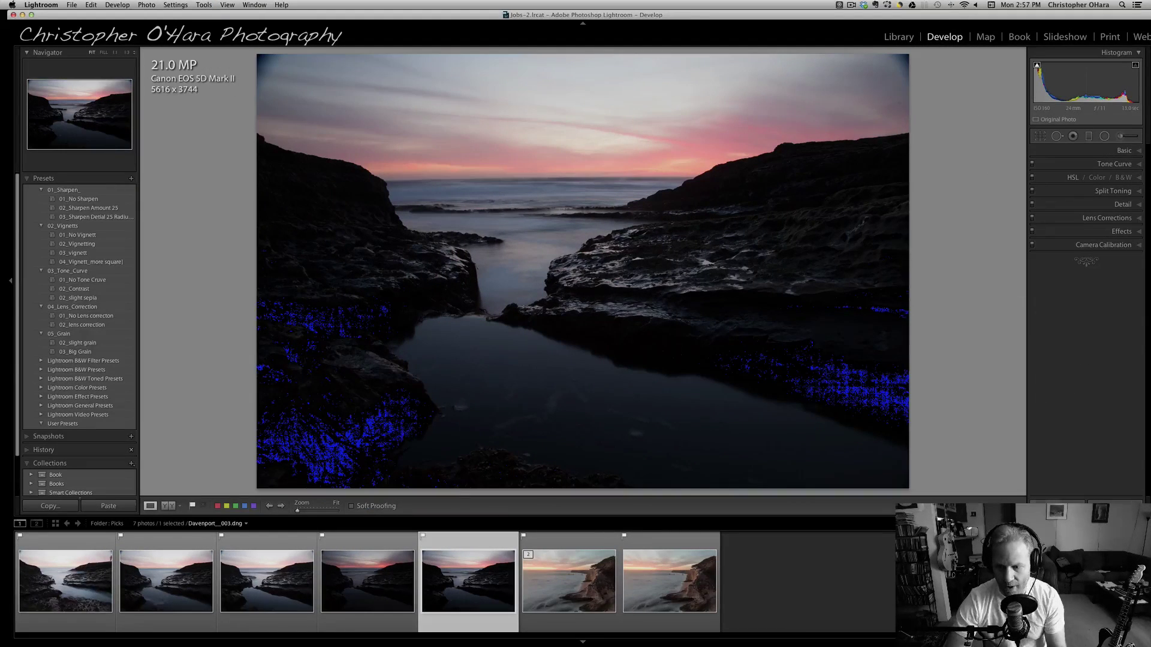
pyautogui.click(1120, 153)
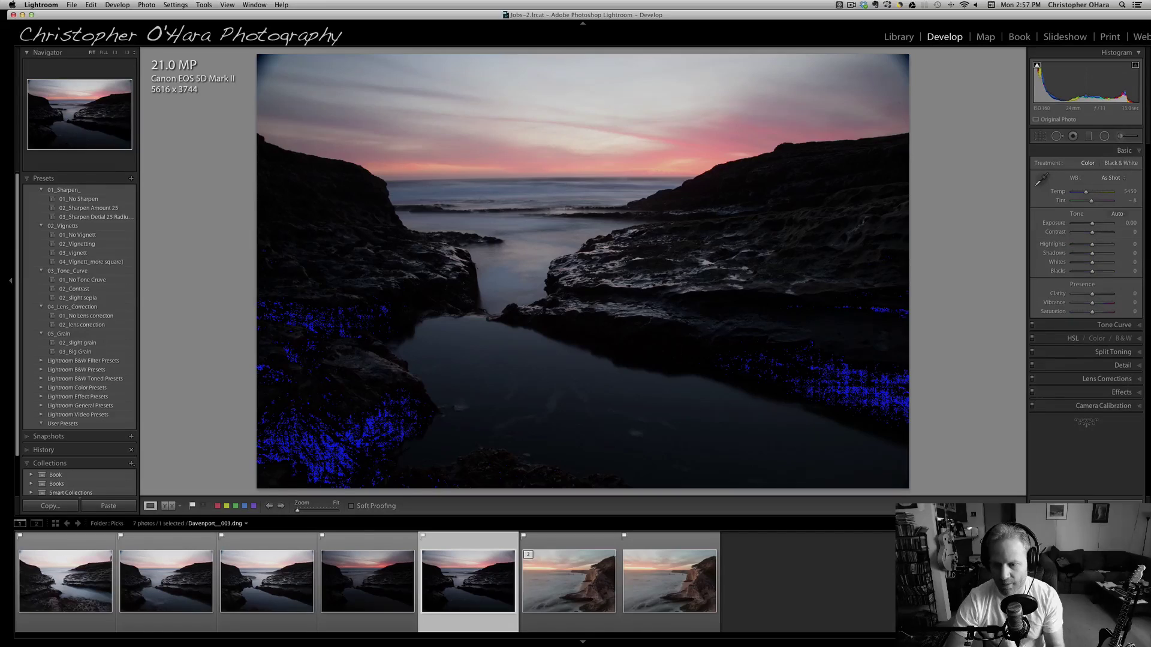
pyautogui.moveTo(1092, 224); pyautogui.dragTo(1099, 225)
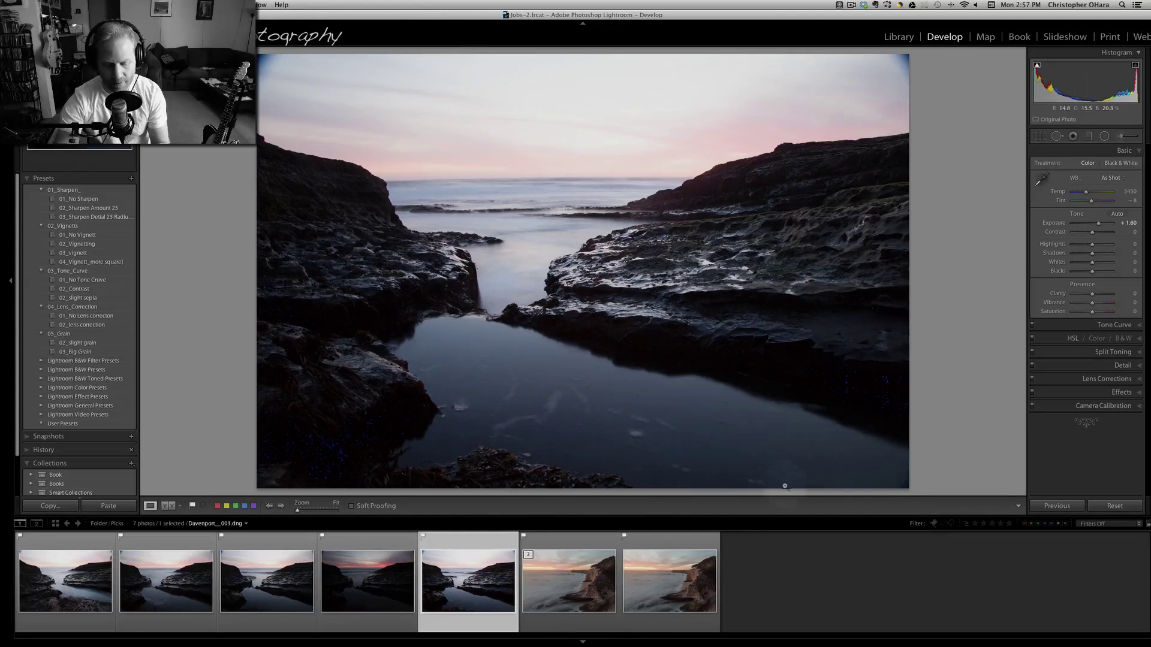
# Step: Select the four consecutive cove photos from Davenport__002.dng through Davenport__003.dng in the filmstrip
pyautogui.keyDown('super'); pyautogui.click(569, 623); pyautogui.keyUp('super')
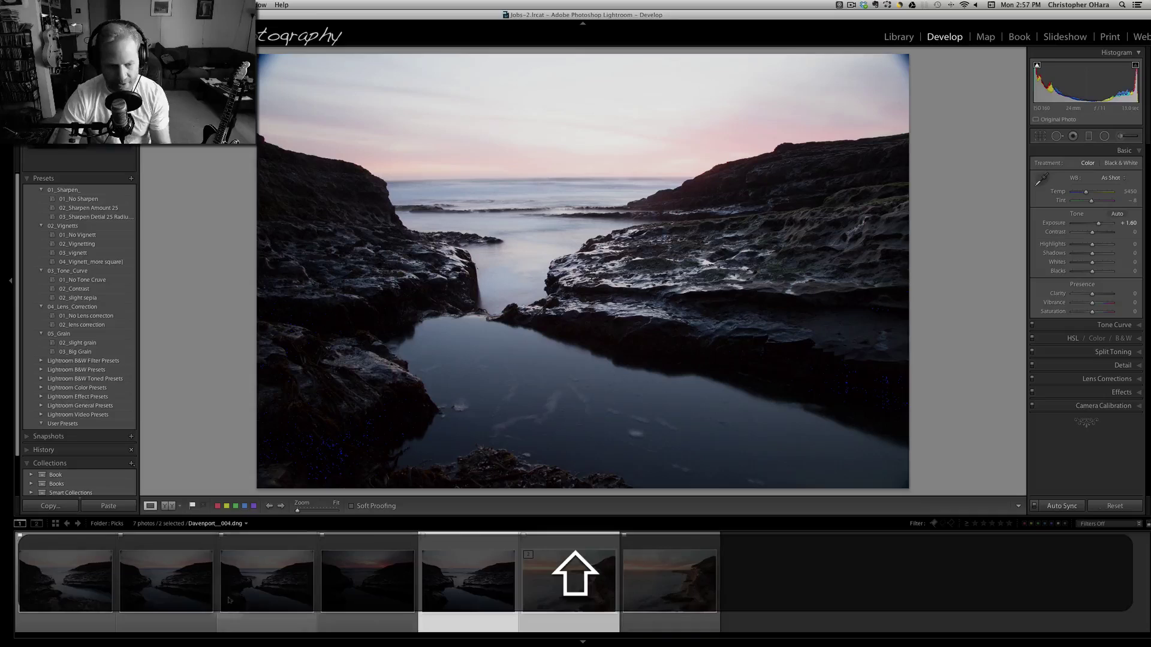
pyautogui.click(145, 592)
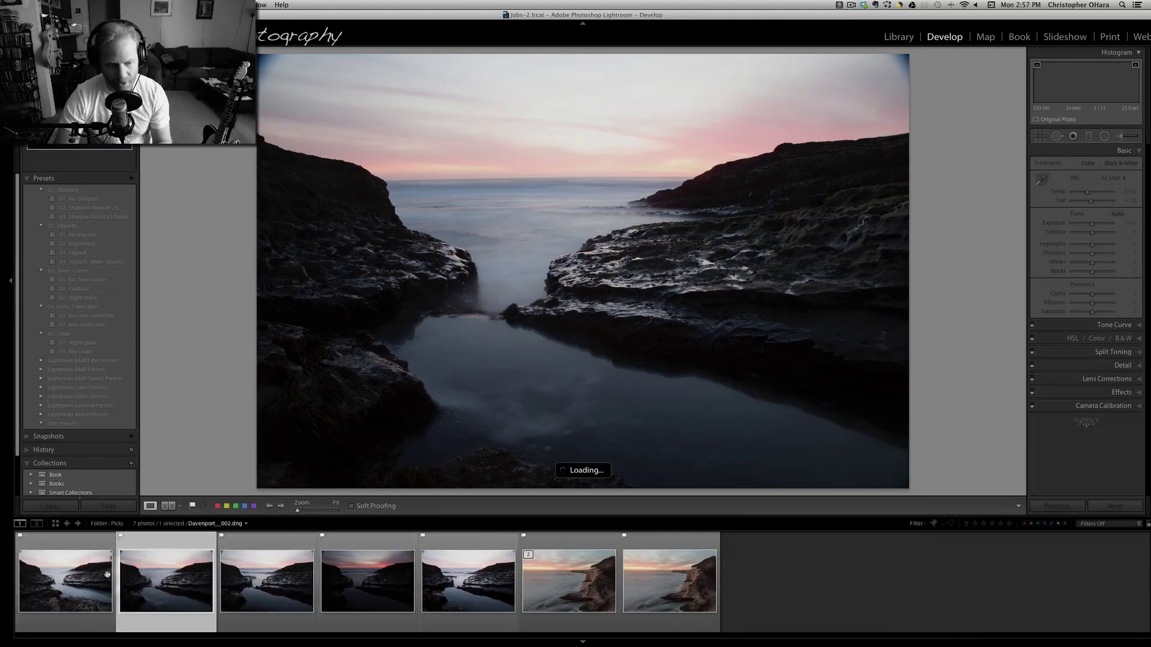
pyautogui.keyDown('shift'); pyautogui.click(468, 581); pyautogui.keyUp('shift')
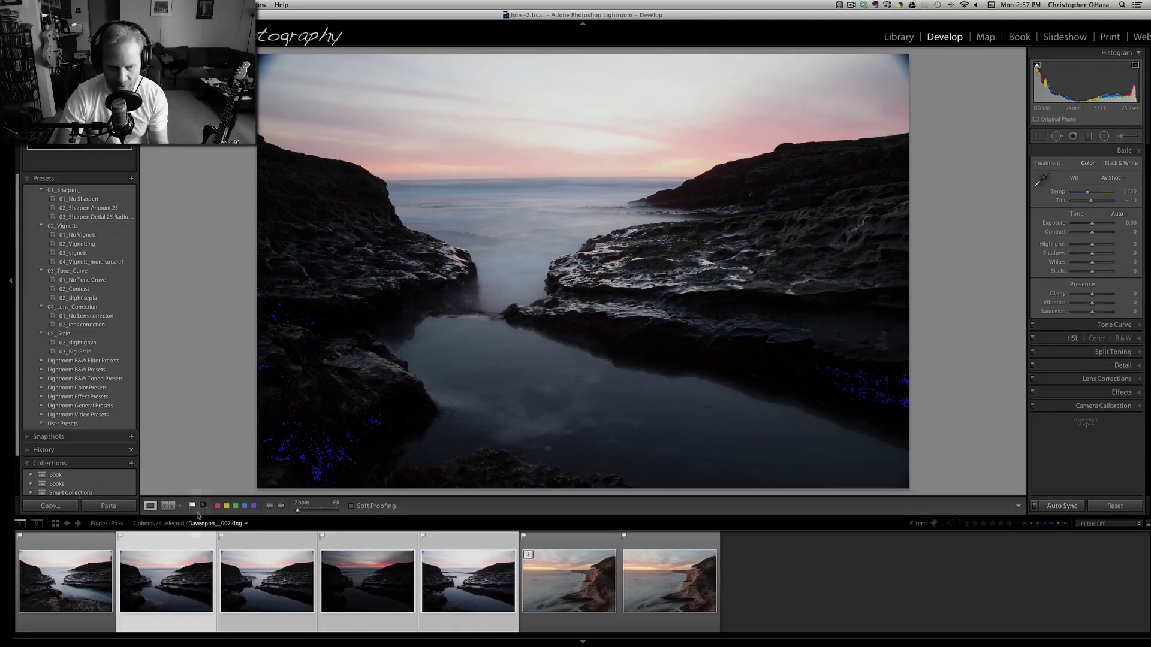
# Step: Toggle the selected photos between manual Sync and Auto Sync, finishing with Auto Sync on
pyautogui.click(1034, 507)
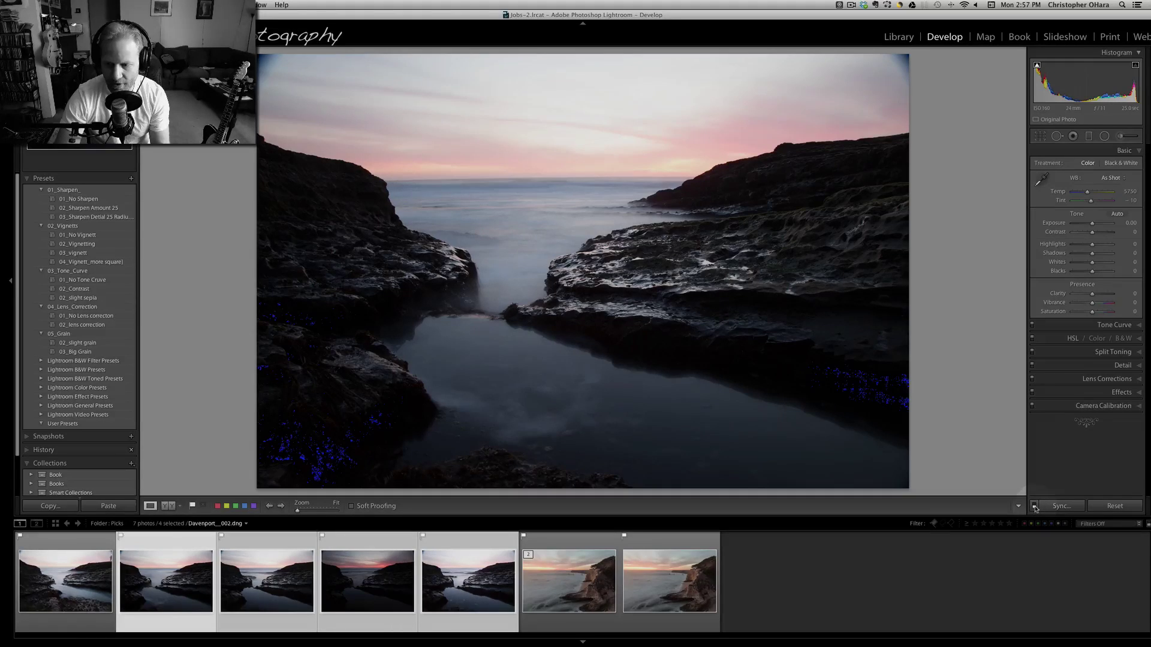
pyautogui.click(1034, 508)
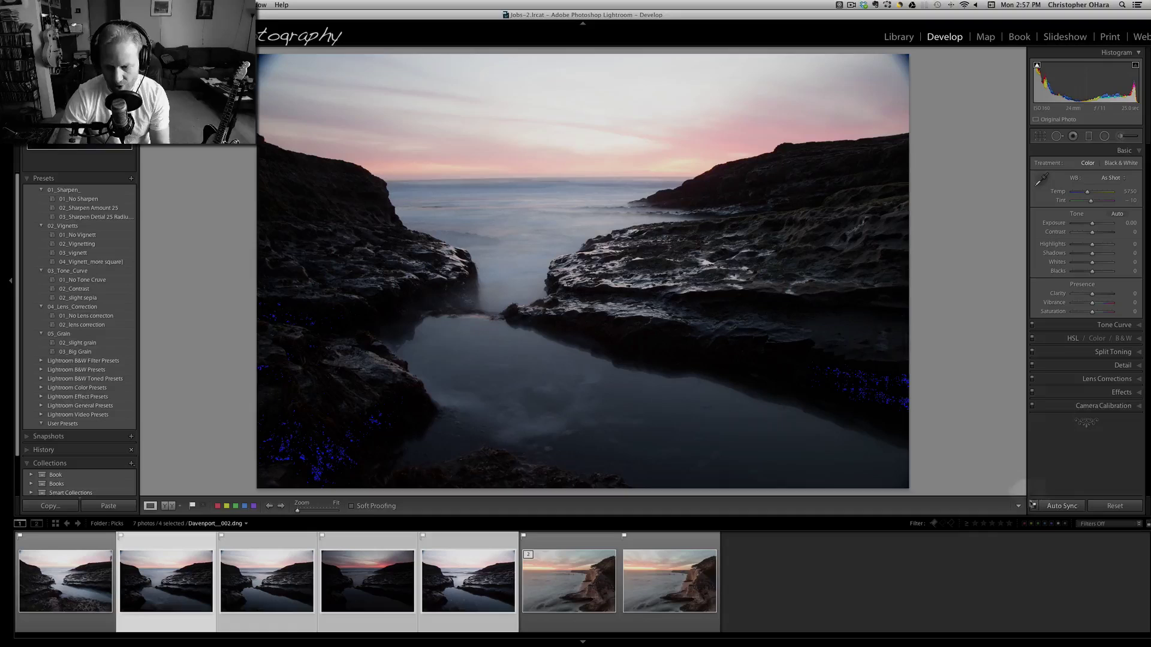
pyautogui.click(1035, 507)
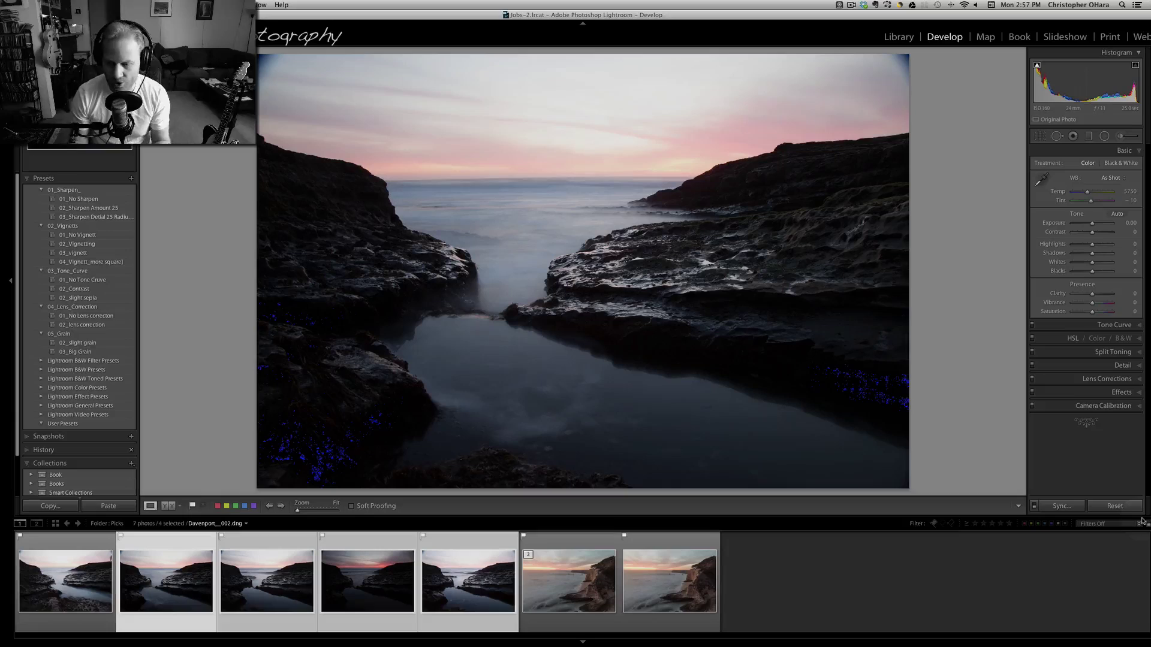
pyautogui.click(1033, 506)
# Step: Enable the lens profile corrections for all four selected cove photos
pyautogui.click(1106, 379)
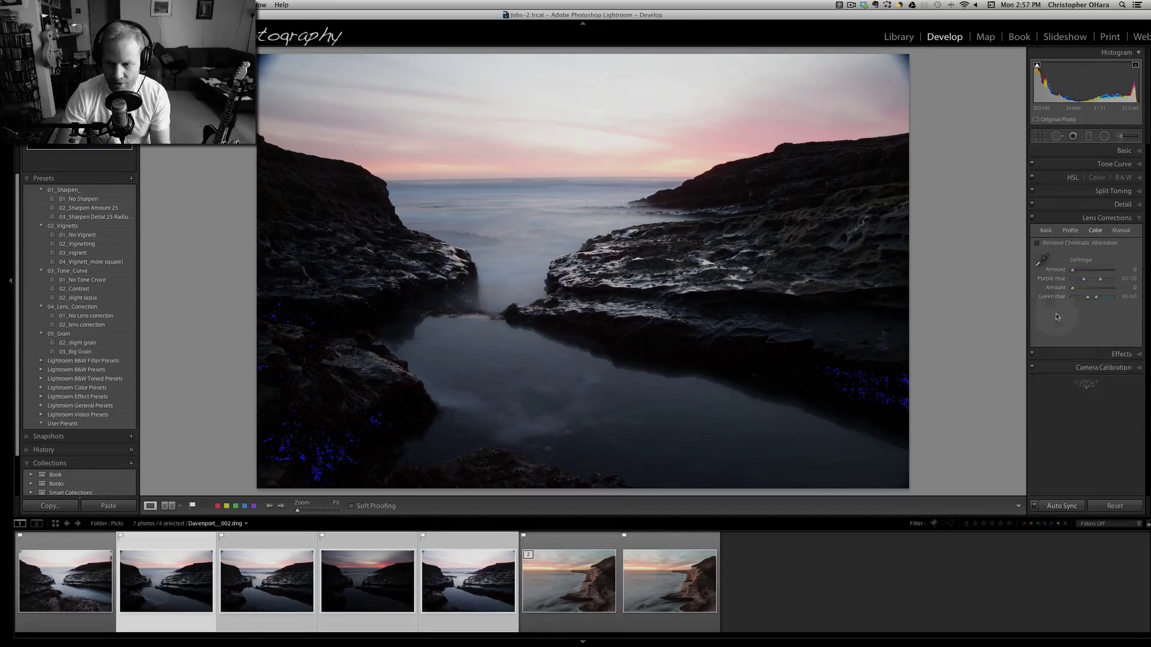
pyautogui.click(1048, 233)
pyautogui.click(1070, 230)
pyautogui.click(1037, 244)
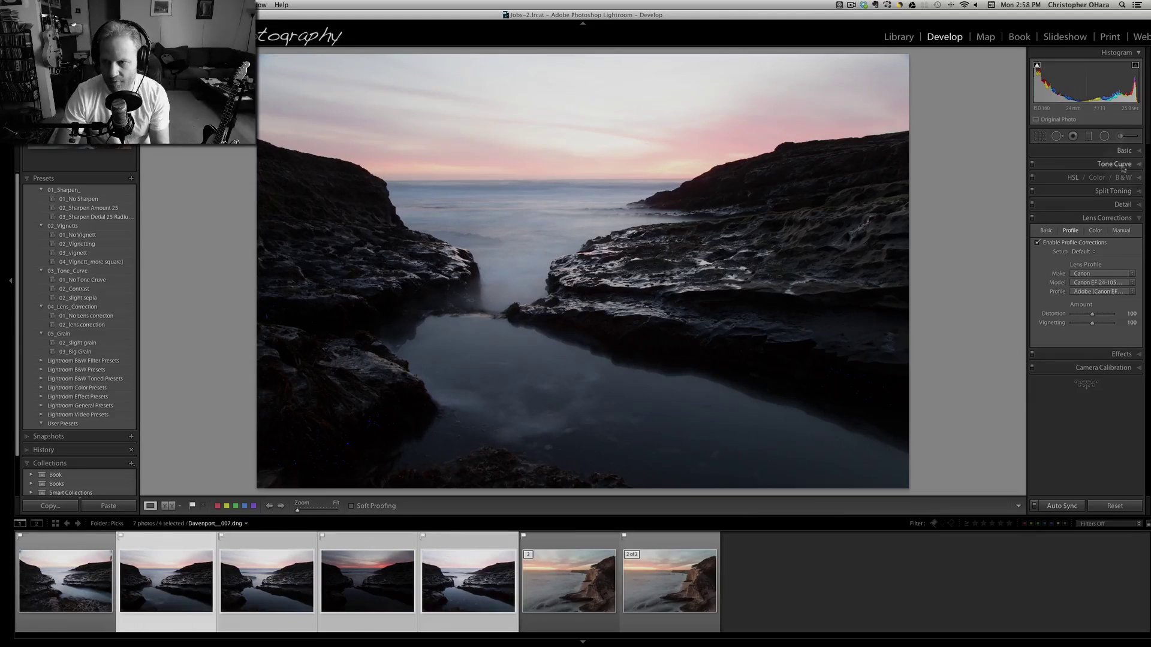
# Step: Apply the 02_Sharpen Amount 25 preset to the four selected cove photos and check the synced sharpening and lens corrections on another one
pyautogui.click(1123, 204)
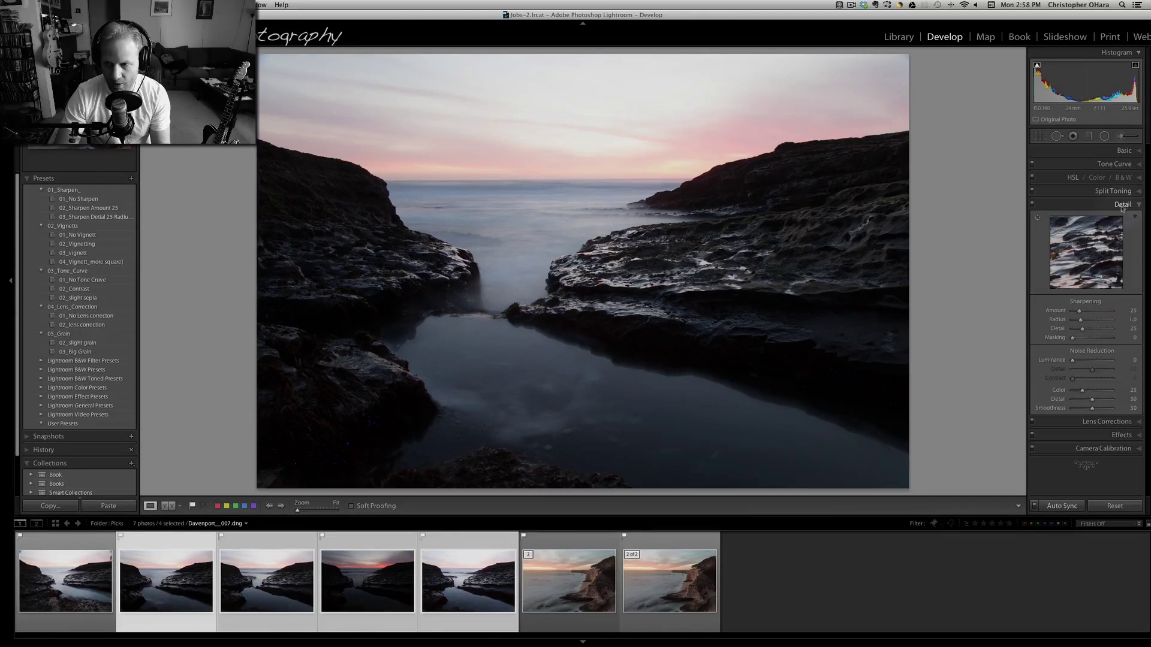
pyautogui.click(79, 208)
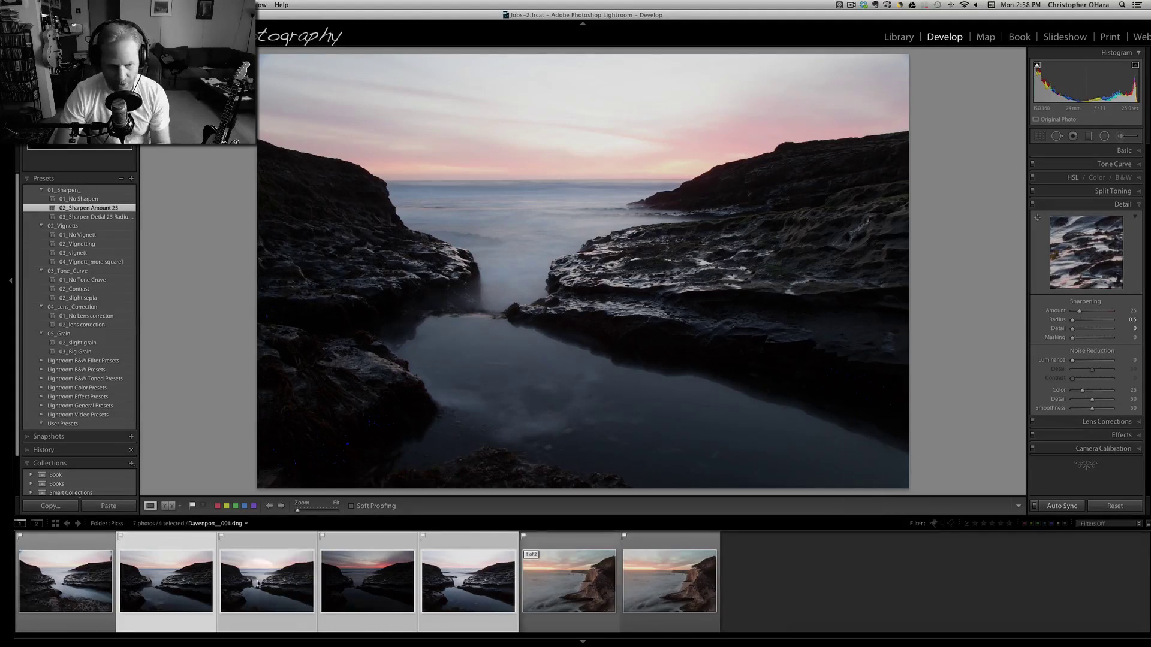
pyautogui.click(267, 572)
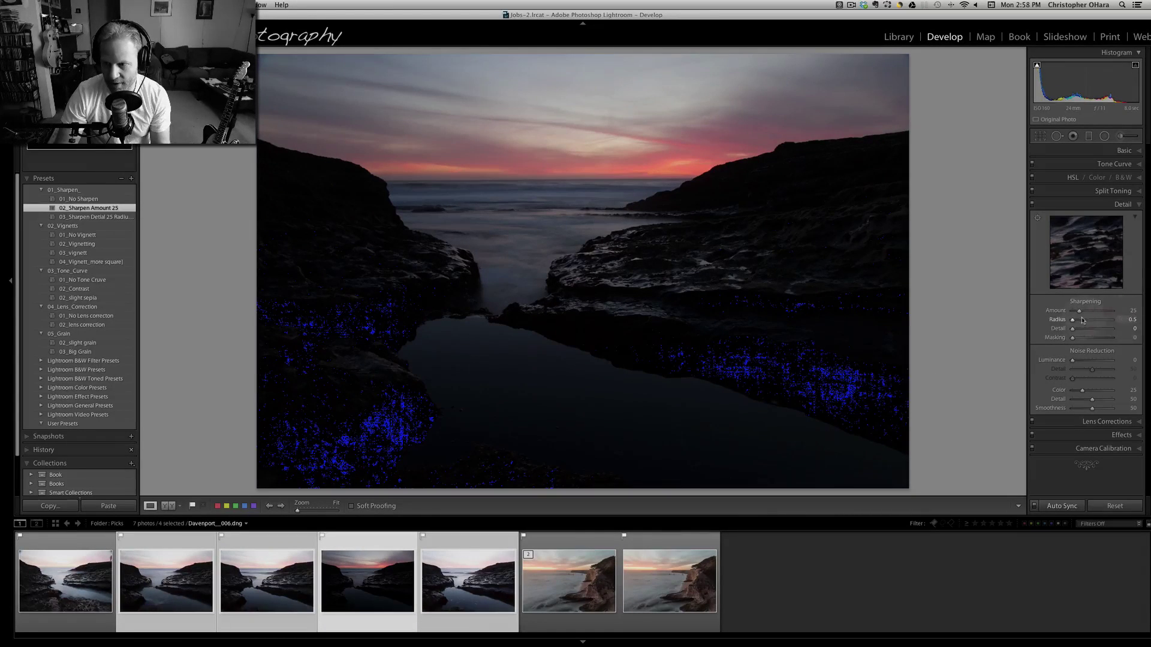
pyautogui.click(1106, 423)
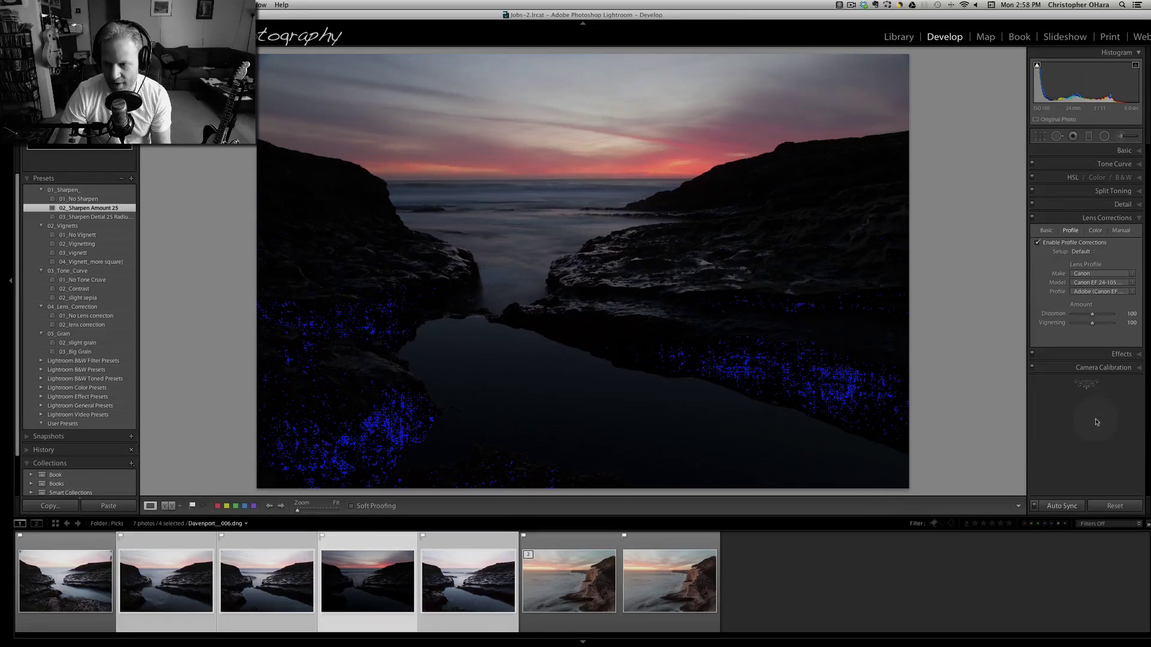
# Step: Deselect the photos and switch to Photoshop, showing the coastal cliff image in full-screen mode with the menu bar
pyautogui.click(867, 566)
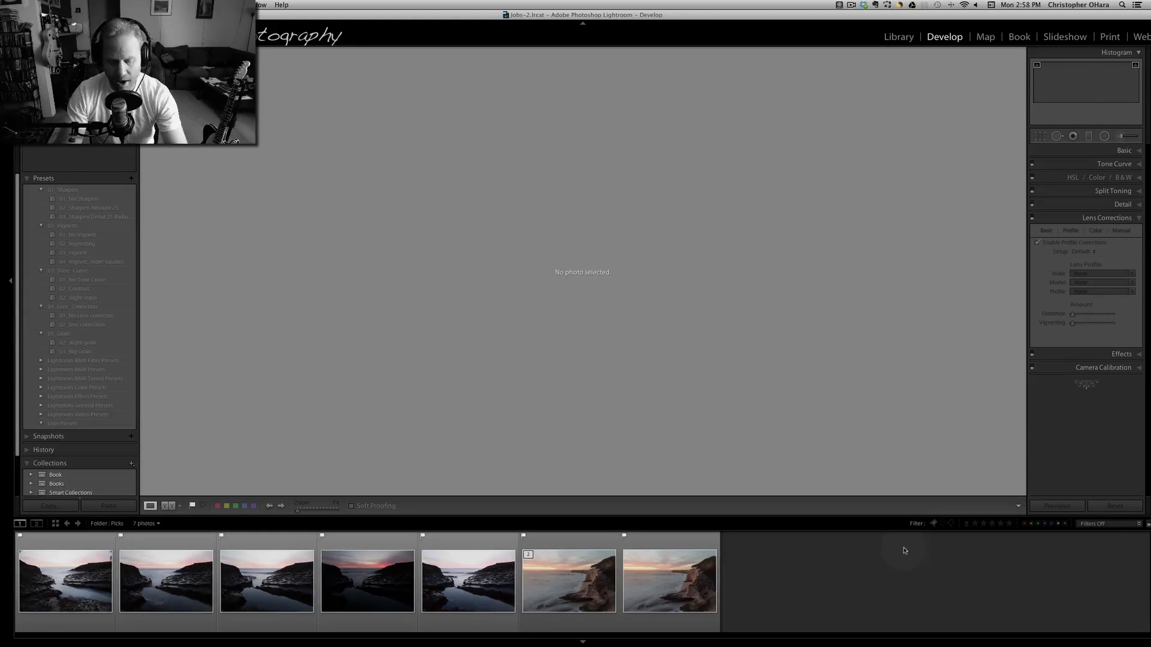
pyautogui.press('super+Tab')
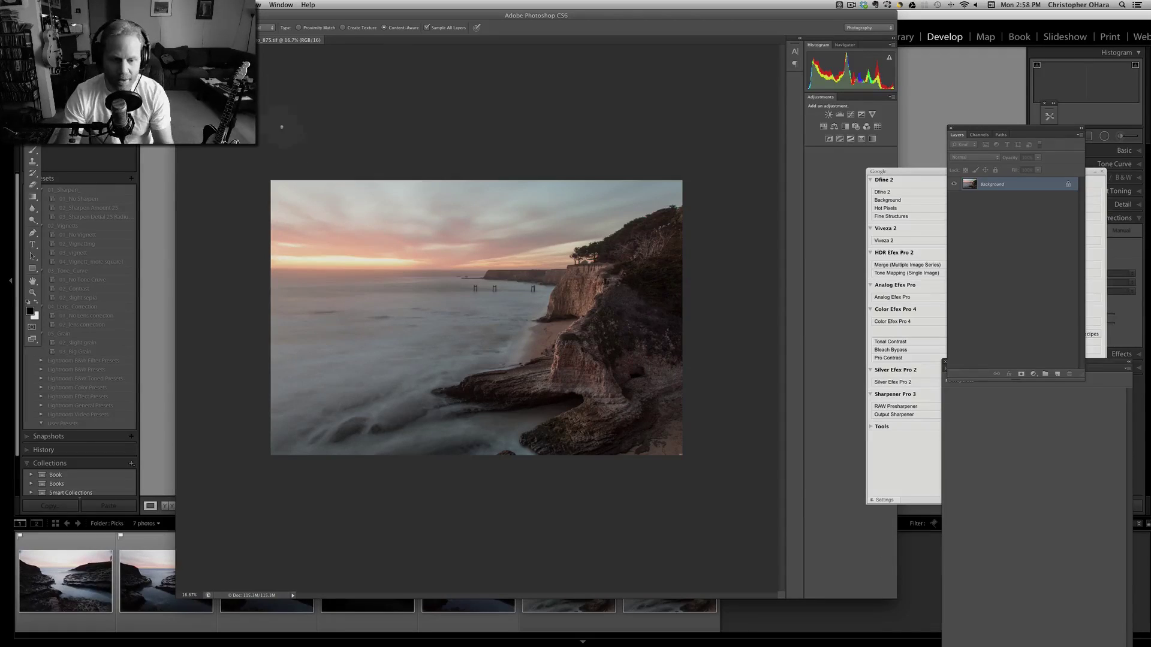
pyautogui.press('f')
pyautogui.press('space')
pyautogui.moveTo(525, 389); pyautogui.dragTo(425, 331)
# Step: Move the floating Google filters panel out from behind the Layers panel and close it
pyautogui.moveTo(920, 175); pyautogui.dragTo(781, 86)
pyautogui.click(963, 86)
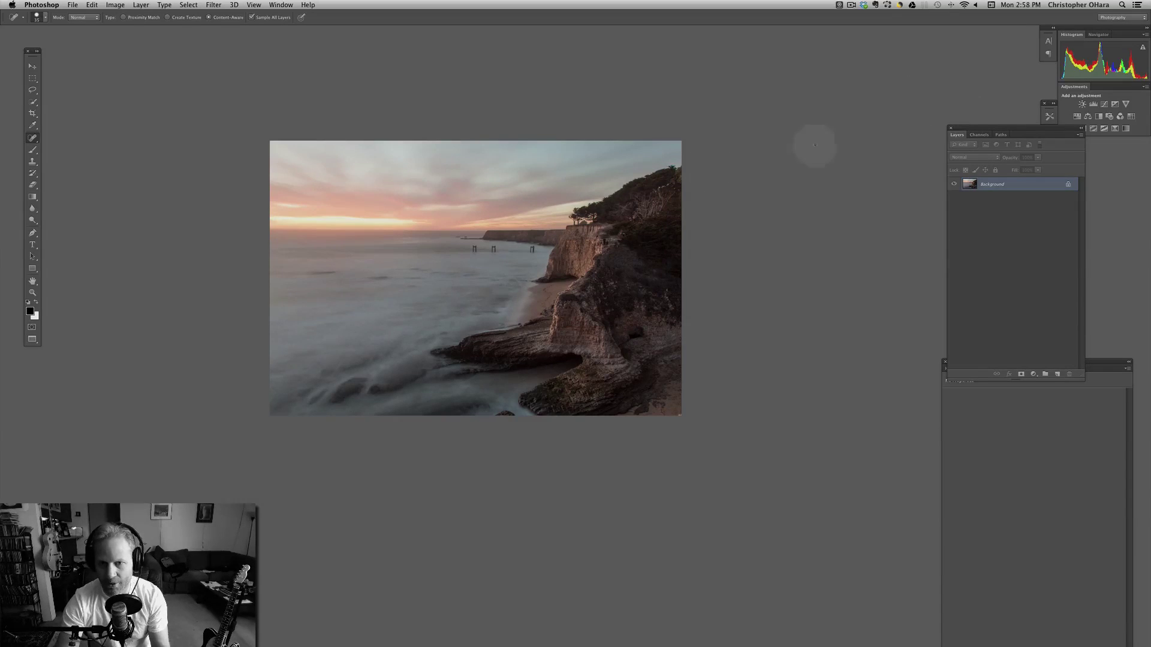
# Step: Examine the coastal cliff image at various magnifications, zooming in and out repeatedly and panning across the canvas
pyautogui.press('super+space')
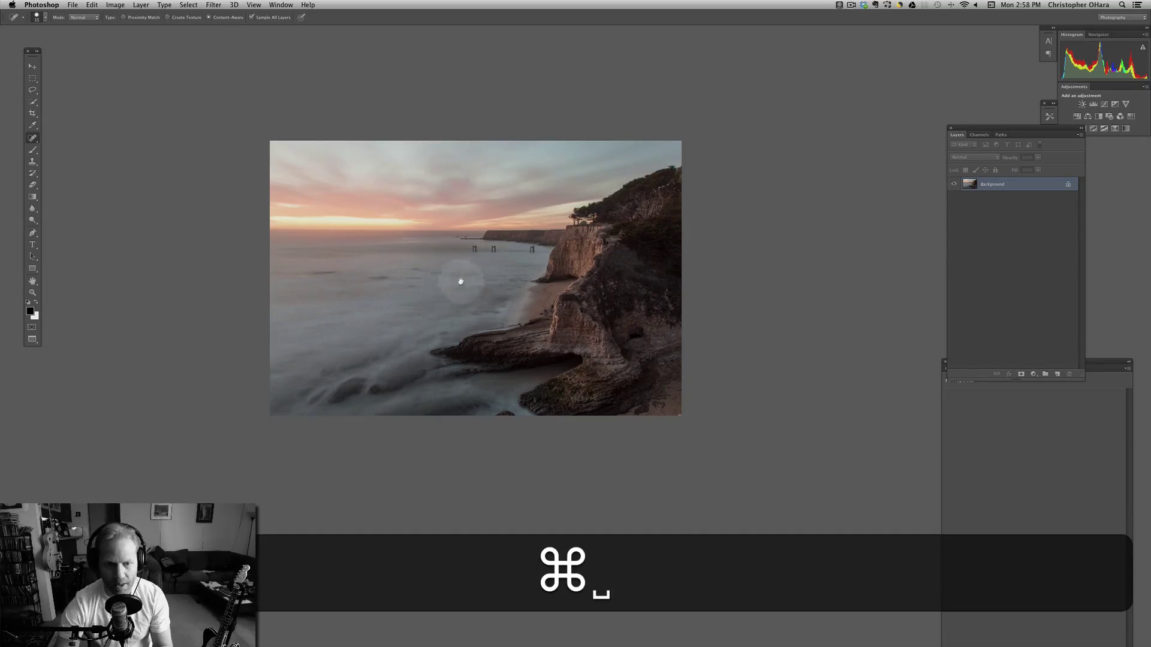
pyautogui.moveTo(457, 275); pyautogui.dragTo(537, 255)
pyautogui.press('super+equal')
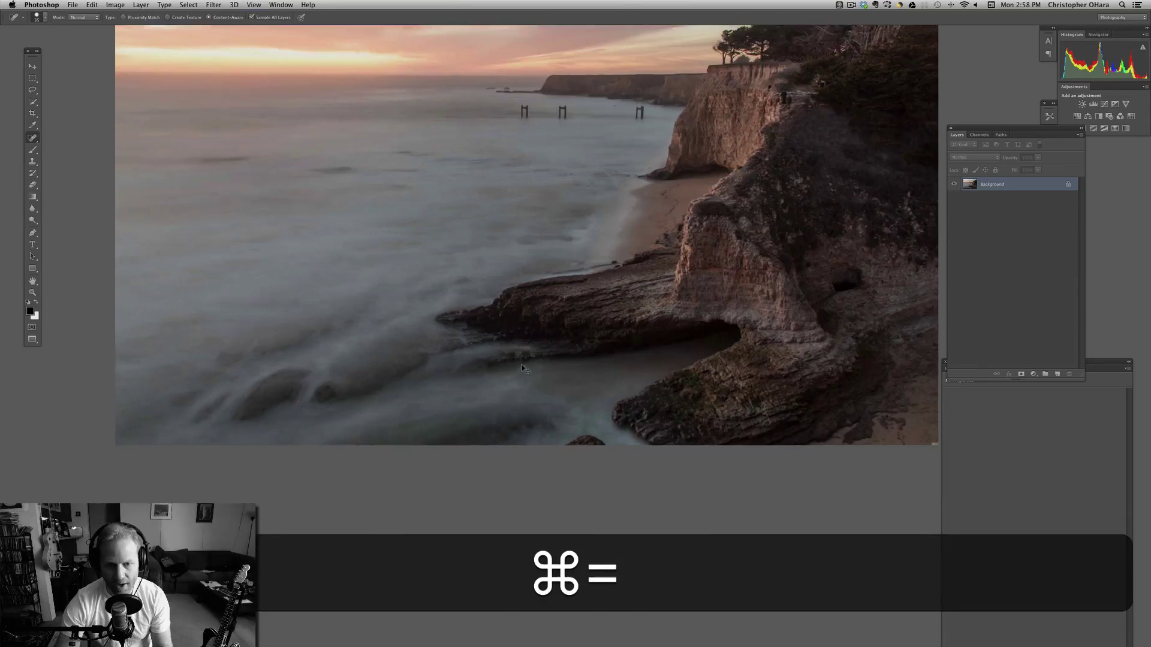
pyautogui.press('super+minus')
pyautogui.press('super+space')
pyautogui.moveTo(511, 258); pyautogui.dragTo(508, 294)
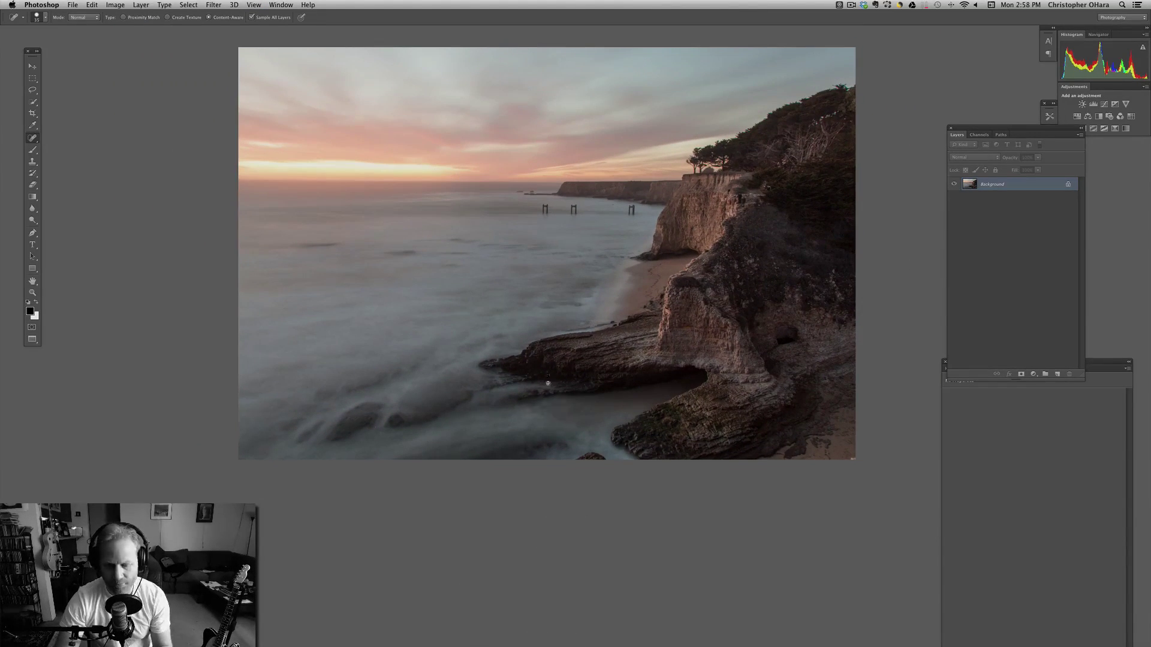
pyautogui.press('super+minus')
pyautogui.press('super+minus')
pyautogui.press('super+minus')
pyautogui.press('super+minus')
pyautogui.press('super+minus')
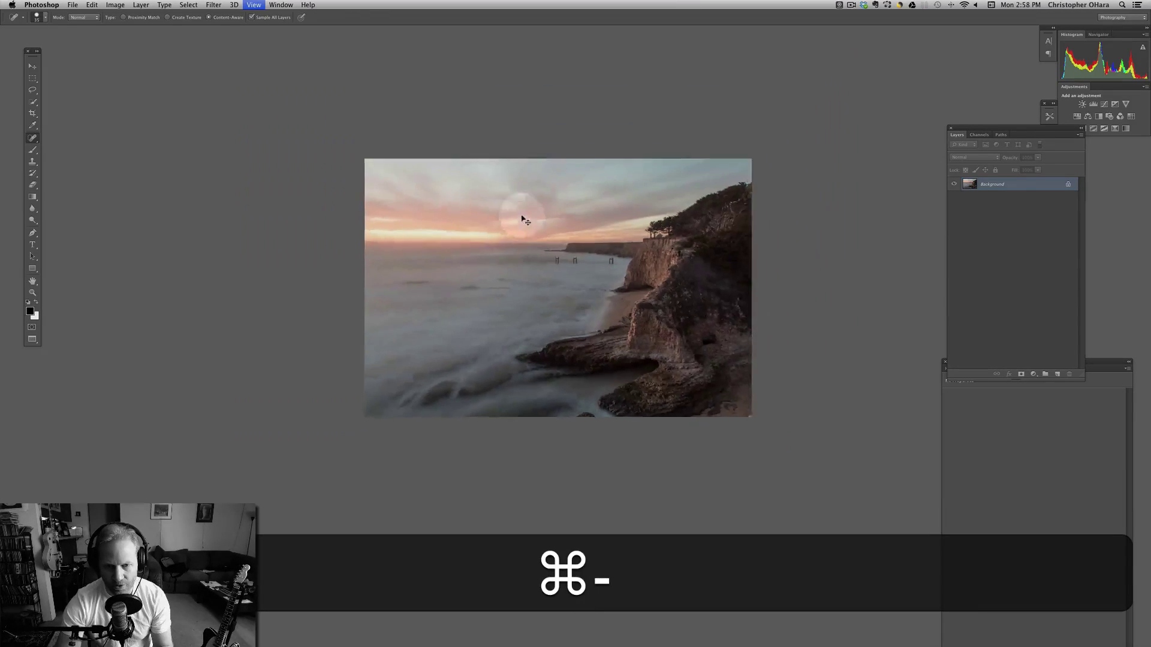
pyautogui.press('super+minus')
pyautogui.press('super+minus')
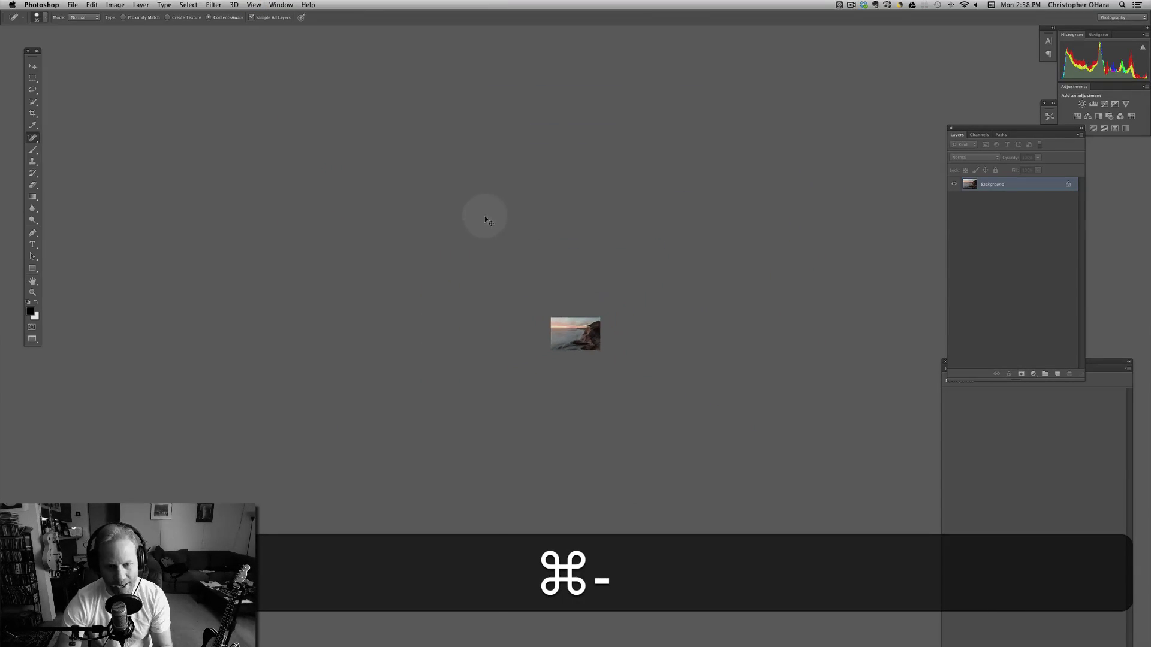
pyautogui.press('super+equal')
pyautogui.press('super+equal')
pyautogui.press('super+equal')
pyautogui.press('super+equal')
pyautogui.press('super+equal')
pyautogui.press('super+equal')
pyautogui.press('super+equal')
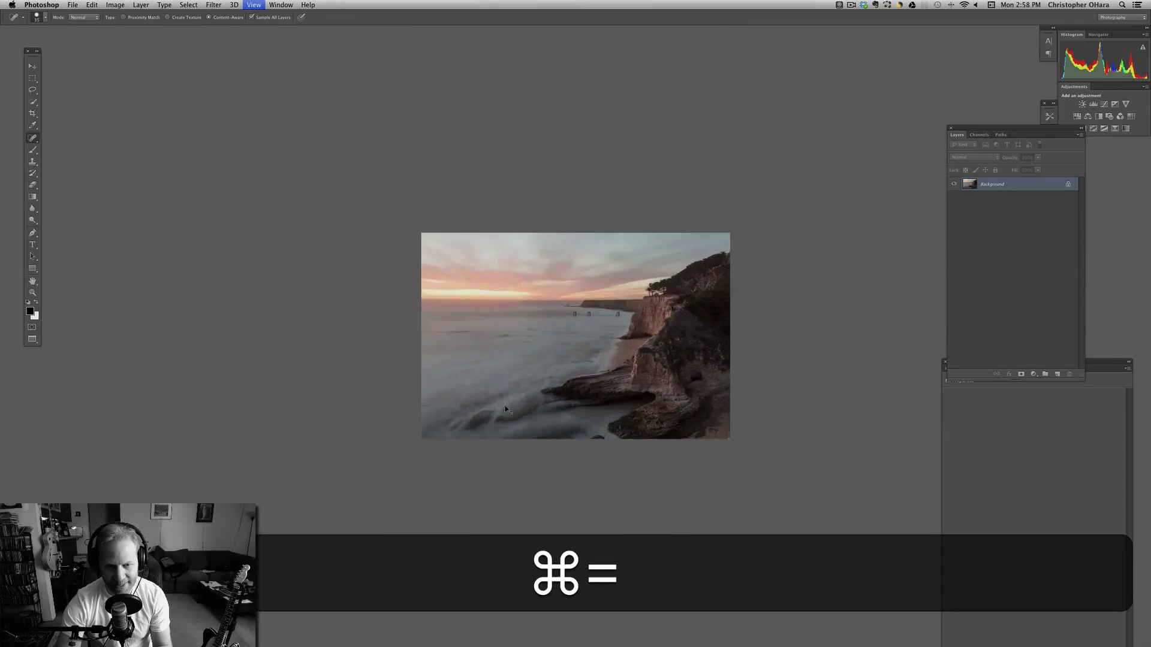
pyautogui.press('super+equal')
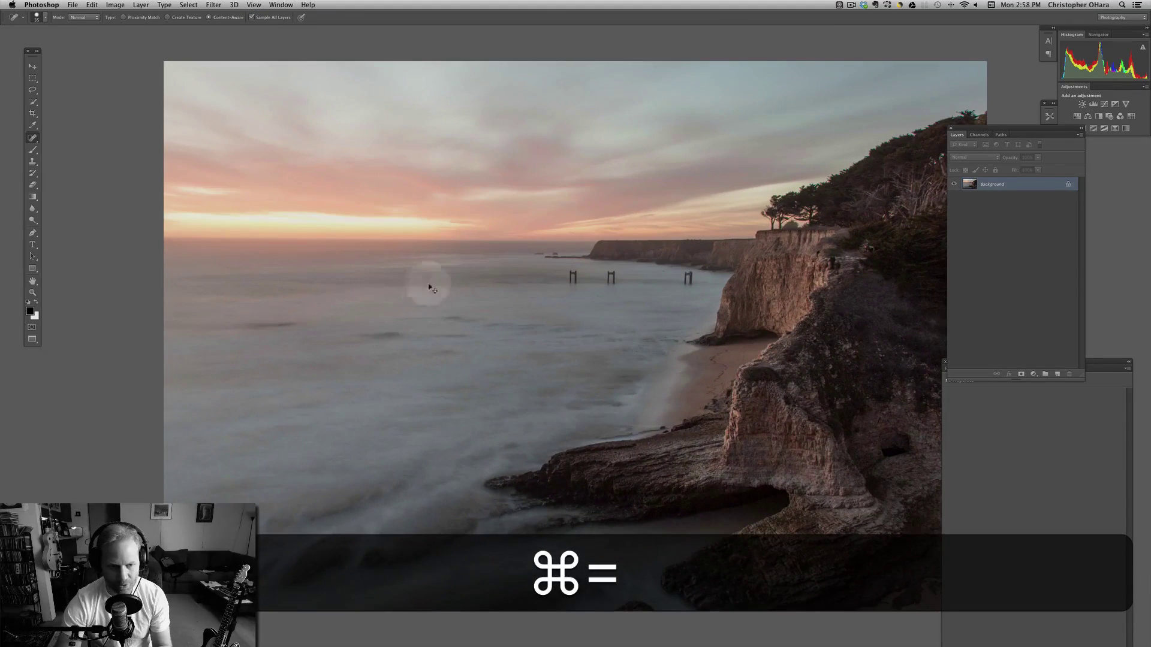
pyautogui.press('super+minus')
pyautogui.press('super+minus')
pyautogui.press('super+minus')
pyautogui.press('super+minus')
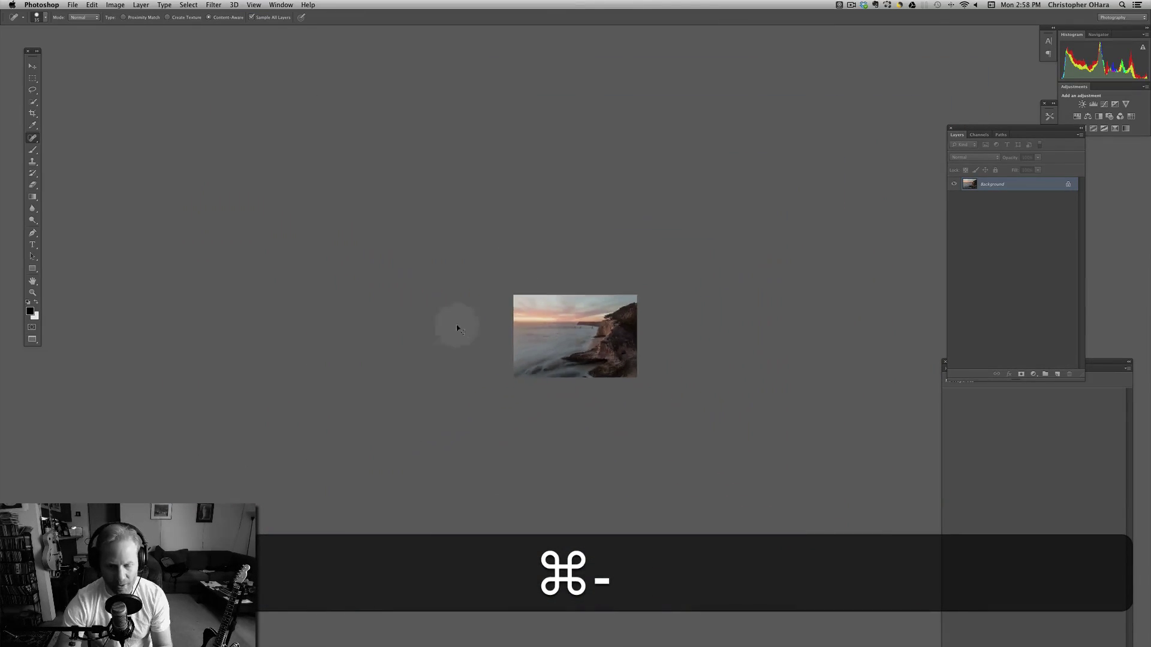
pyautogui.press('super+equal')
pyautogui.press('super+equal')
pyautogui.press('super+equal')
pyautogui.press('super+equal')
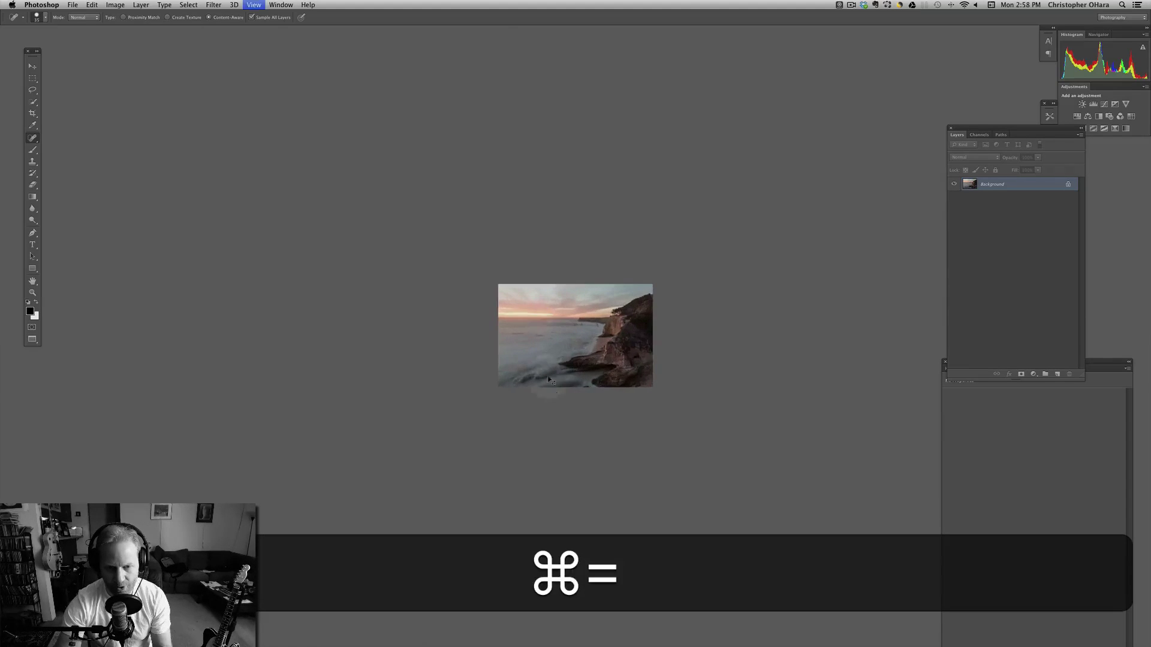
pyautogui.press('super+equal')
pyautogui.press('super+minus')
pyautogui.press('super+minus')
pyautogui.press('super+minus')
pyautogui.press('super+minus')
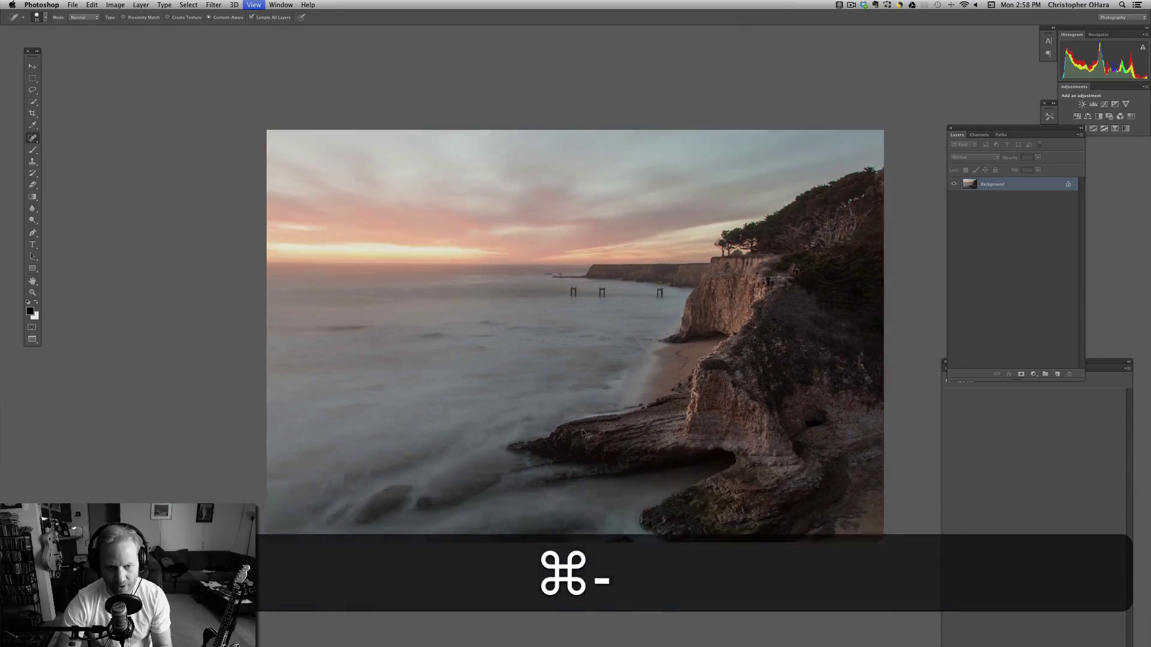
# Step: Examine the coastal sunset photo's overall composition at thumbnail size and again at a larger size
pyautogui.press('super+minus')
pyautogui.press('super+minus')
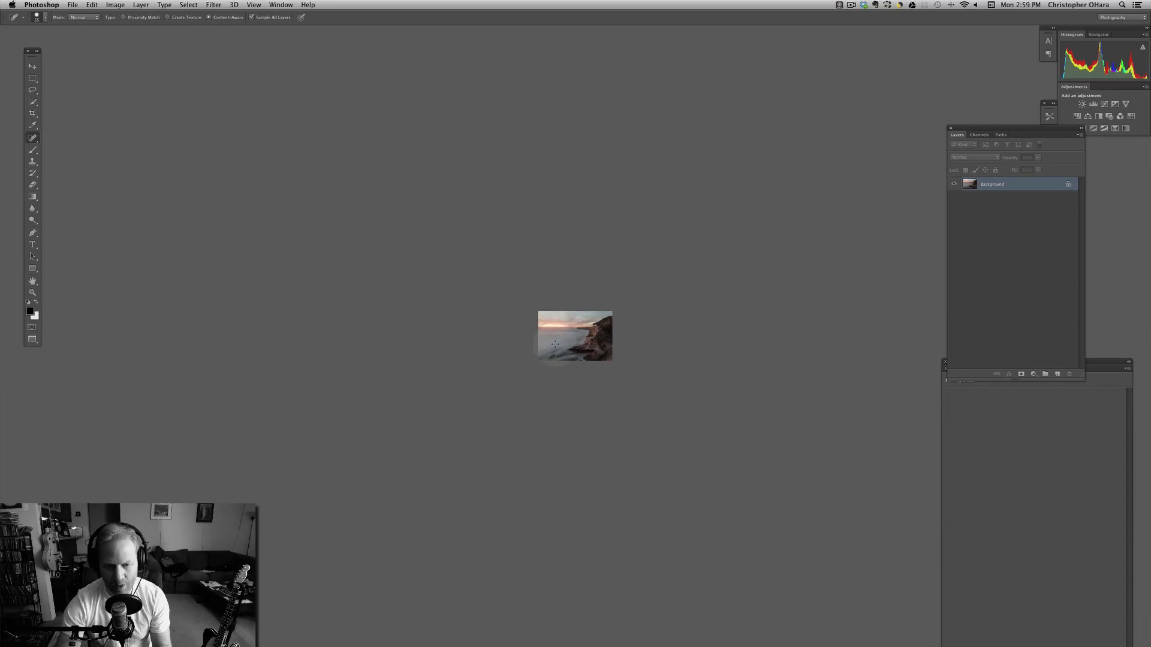
pyautogui.press('super')
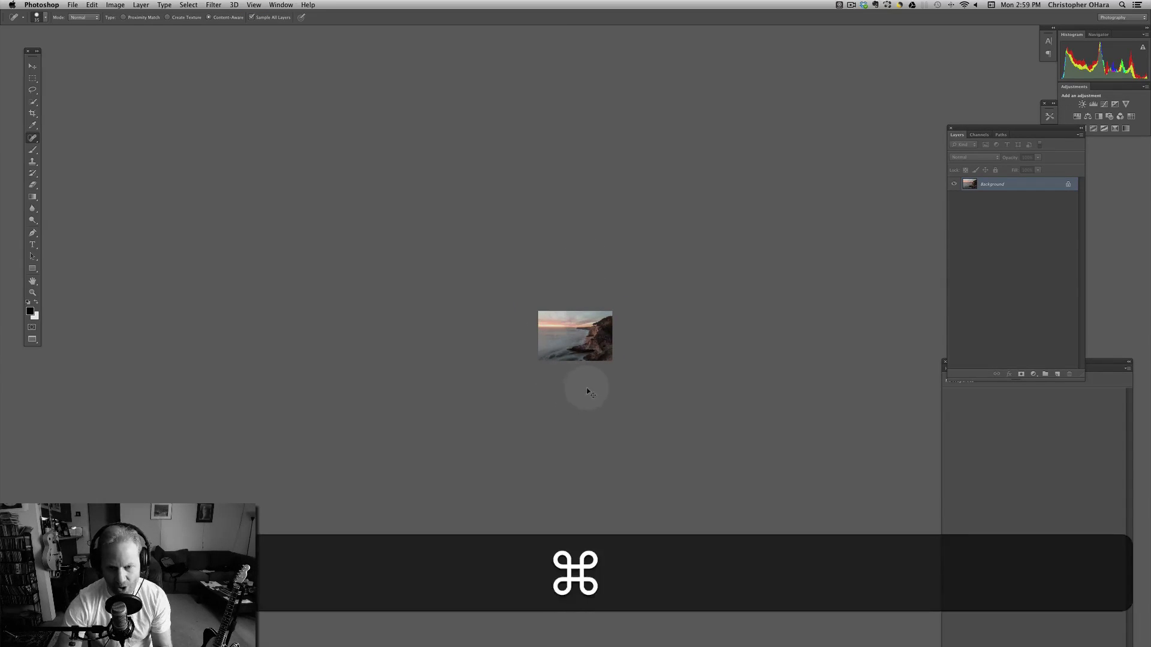
pyautogui.press('super+minus')
pyautogui.press('super+minus')
pyautogui.press('super+minus')
pyautogui.press('super+equal')
pyautogui.press('super+equal')
pyautogui.press('super+equal')
pyautogui.press('super+equal')
pyautogui.press('super+equal')
pyautogui.press('super+minus')
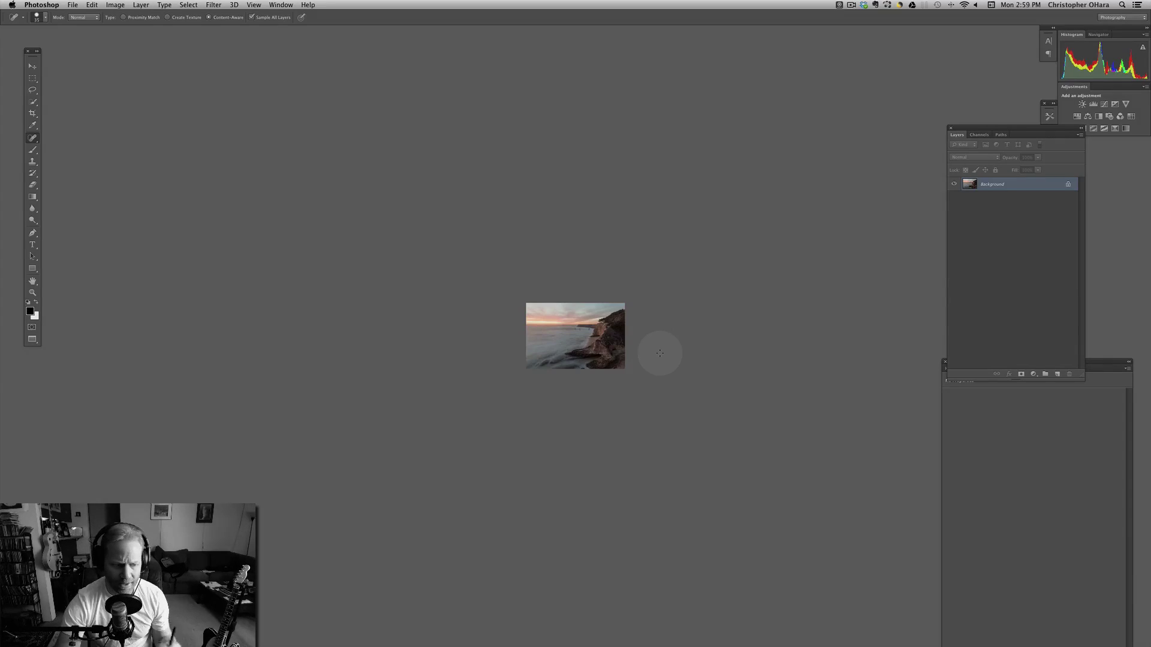
pyautogui.press('super+minus')
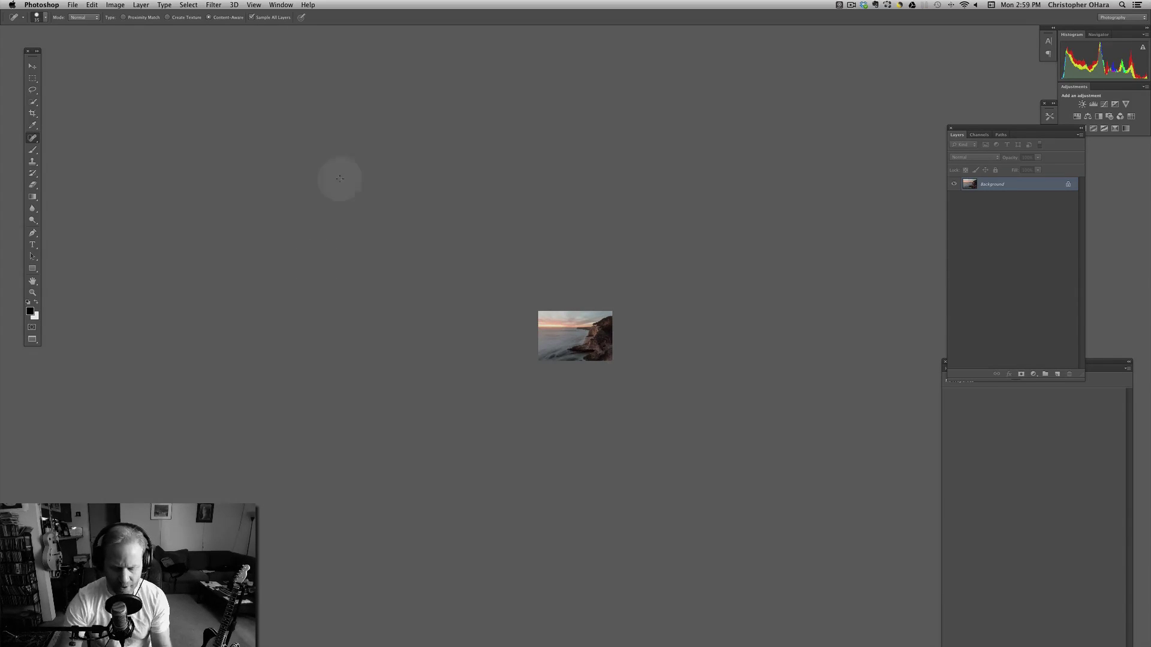
pyautogui.press('super+equal')
pyautogui.press('super+equal')
pyautogui.press('super+equal')
pyautogui.press('super+equal')
pyautogui.press('super+equal')
pyautogui.press('super+equal')
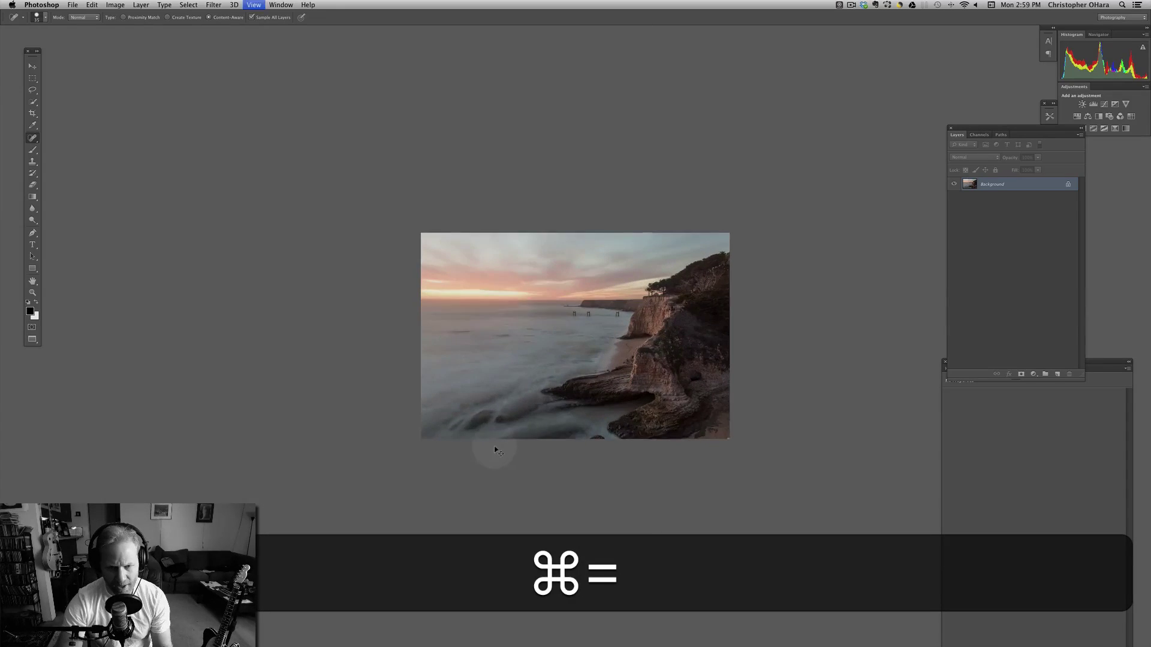
pyautogui.press('super+minus')
pyautogui.press('super+equal')
pyautogui.moveTo(513, 367); pyautogui.dragTo(477, 306)
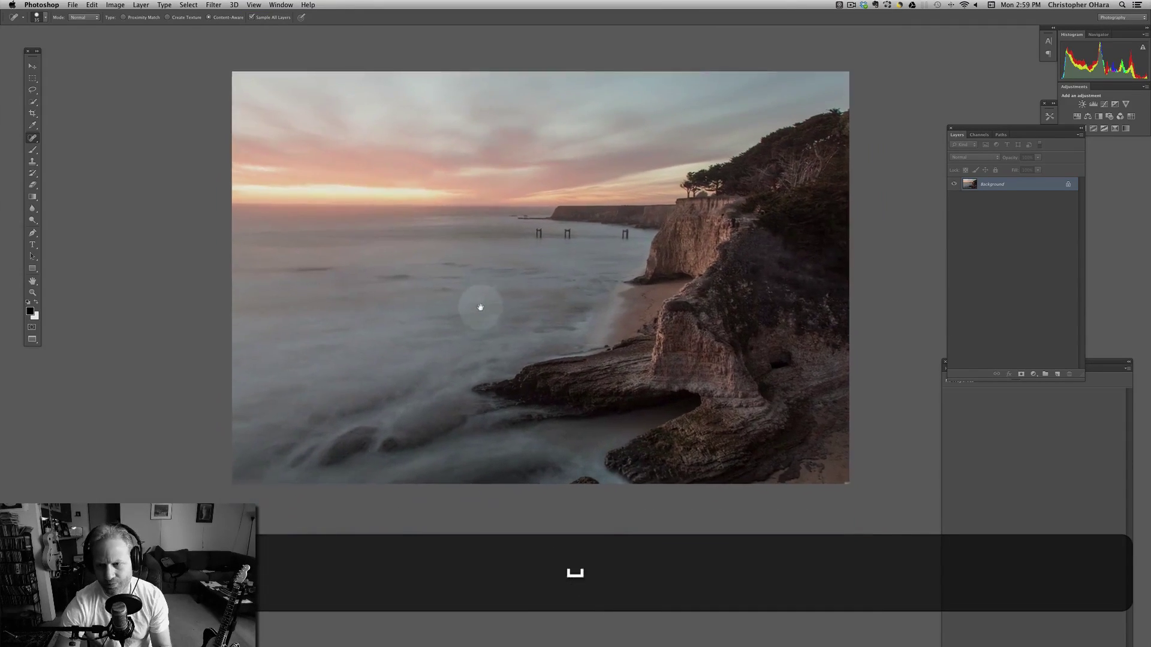
# Step: Duplicate the Background layer and add a Curves adjustment layer above the copy
pyautogui.press('super+j')
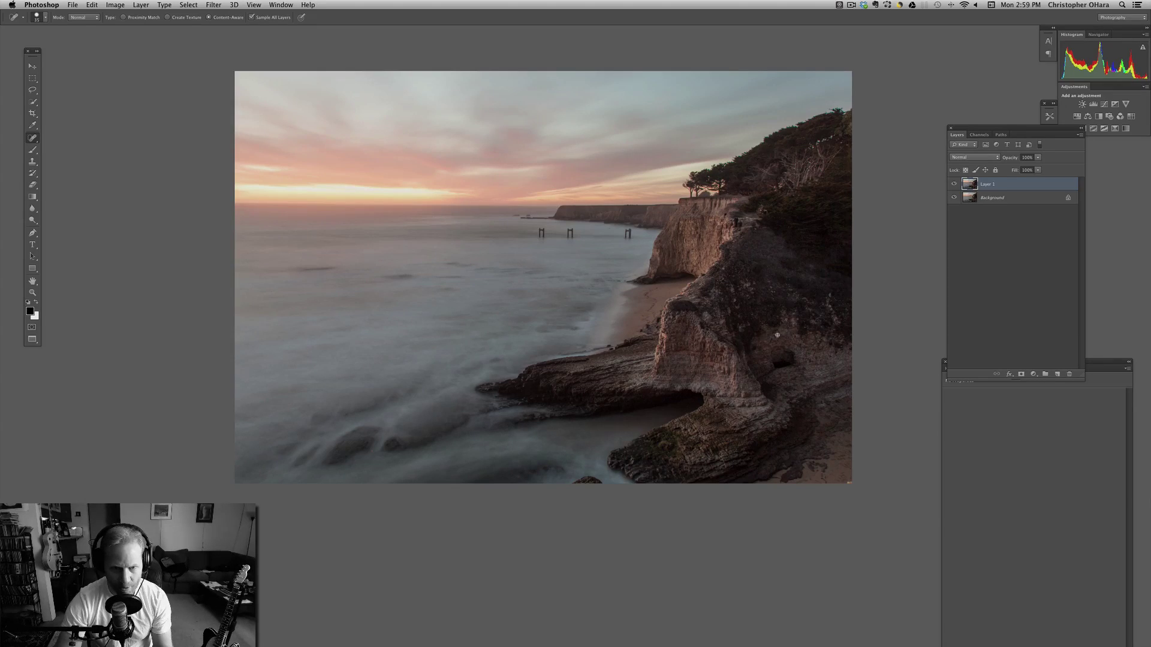
pyautogui.click(1092, 109)
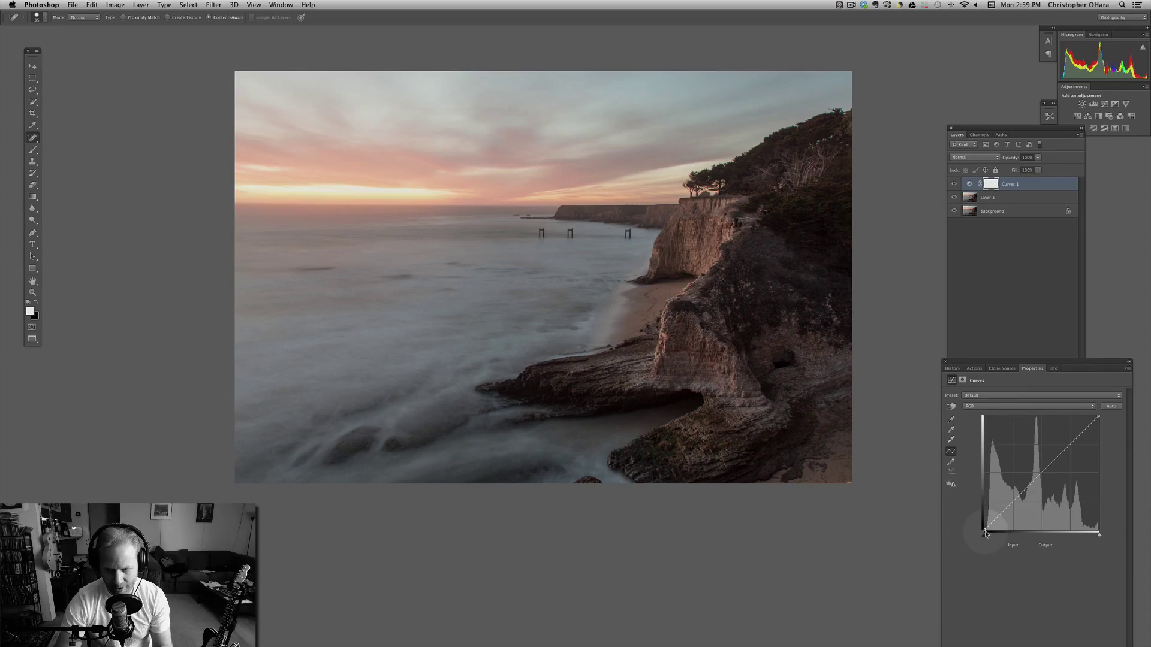
# Step: In the red channel of the curve, raise the black point's output slightly and lower the white point's output slightly
pyautogui.click(993, 407)
pyautogui.click(989, 412)
pyautogui.moveTo(984, 530); pyautogui.dragTo(984, 528)
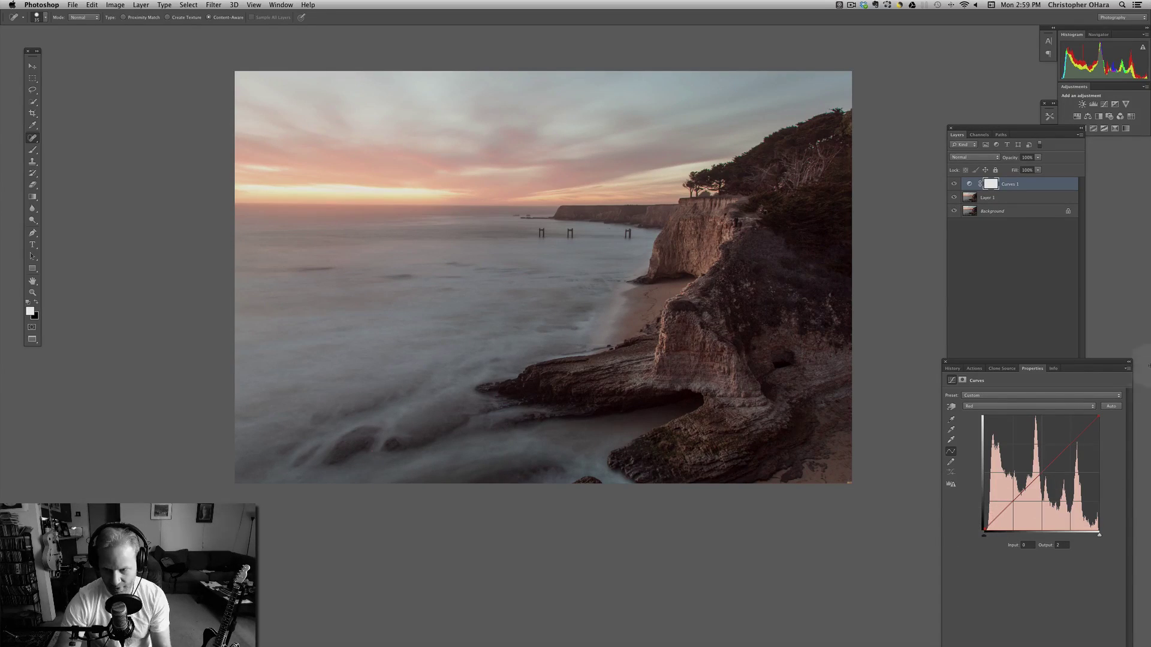
pyautogui.moveTo(1099, 417); pyautogui.dragTo(1098, 420)
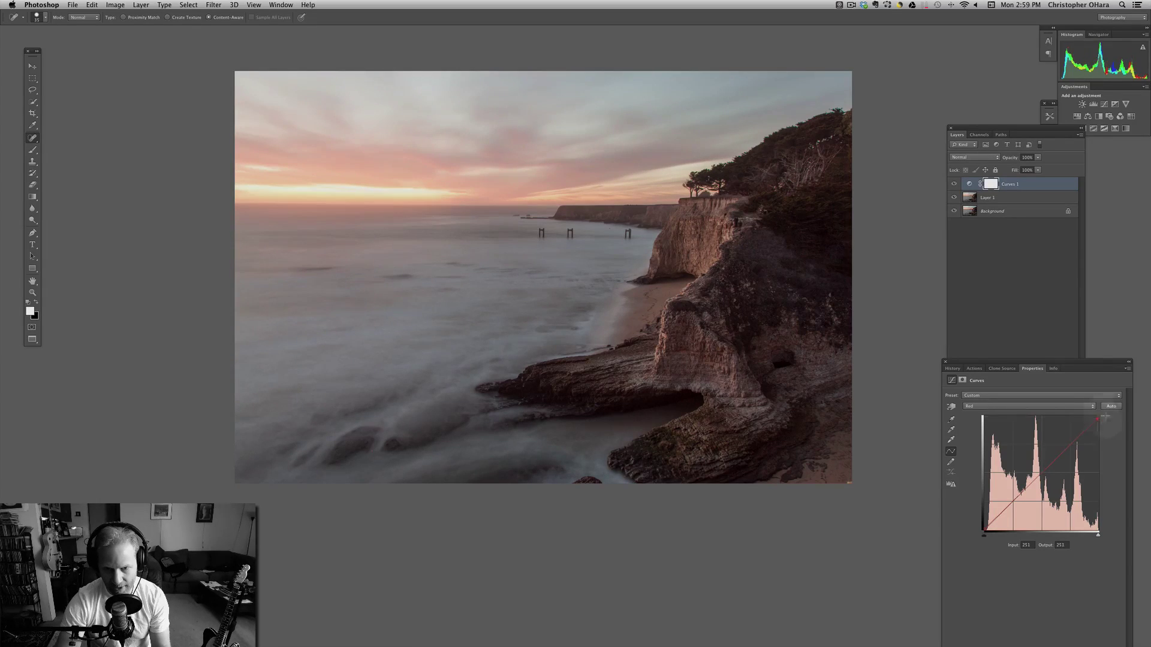
# Step: In the curve's blue channel, shift the black point slightly inward and set the white point's input to 247, leaving no layer selected
pyautogui.click(1024, 406)
pyautogui.click(1023, 418)
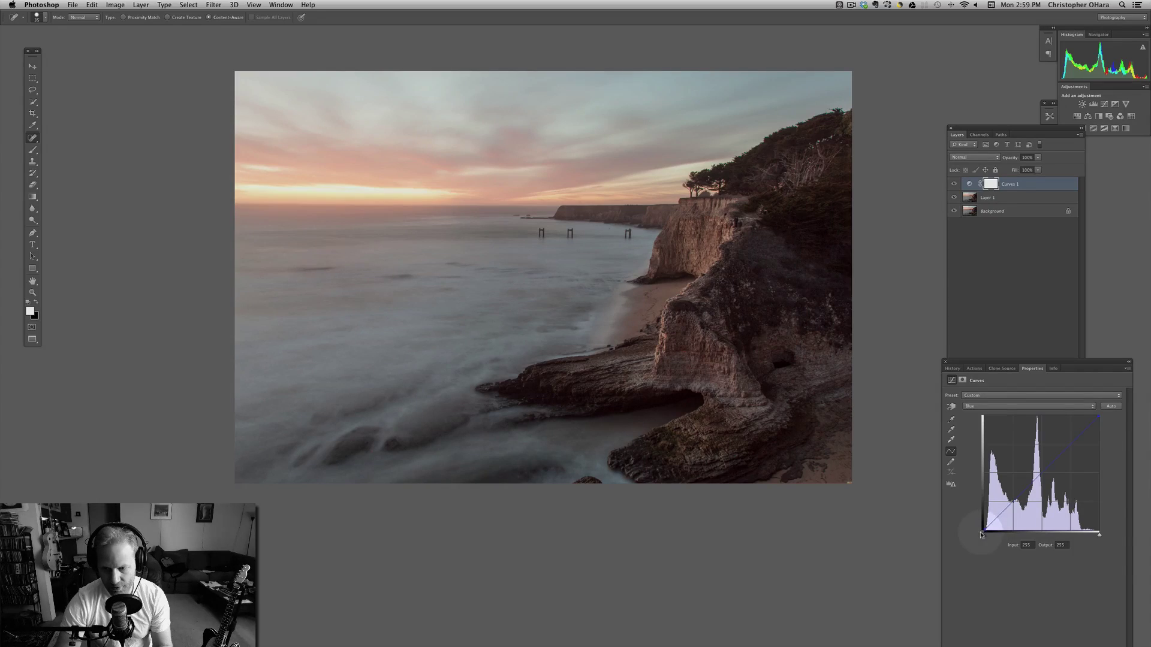
pyautogui.moveTo(984, 529); pyautogui.dragTo(990, 535)
pyautogui.moveTo(1099, 418); pyautogui.dragTo(1096, 416)
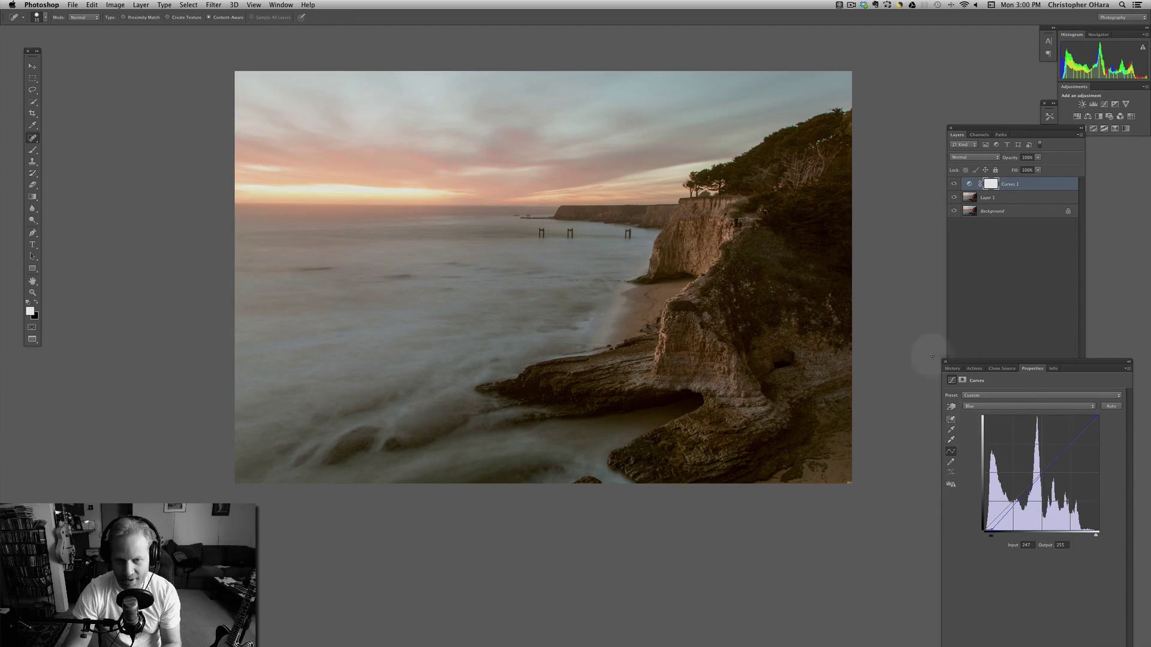
pyautogui.moveTo(979, 361); pyautogui.dragTo(970, 335)
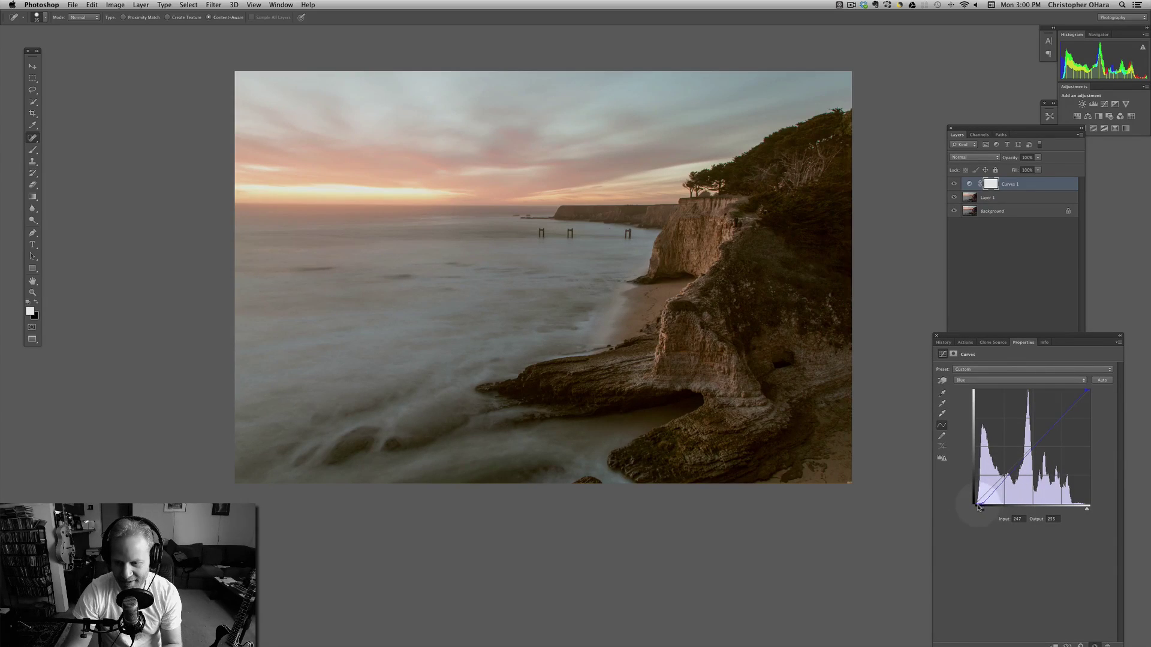
pyautogui.moveTo(982, 505); pyautogui.dragTo(978, 506)
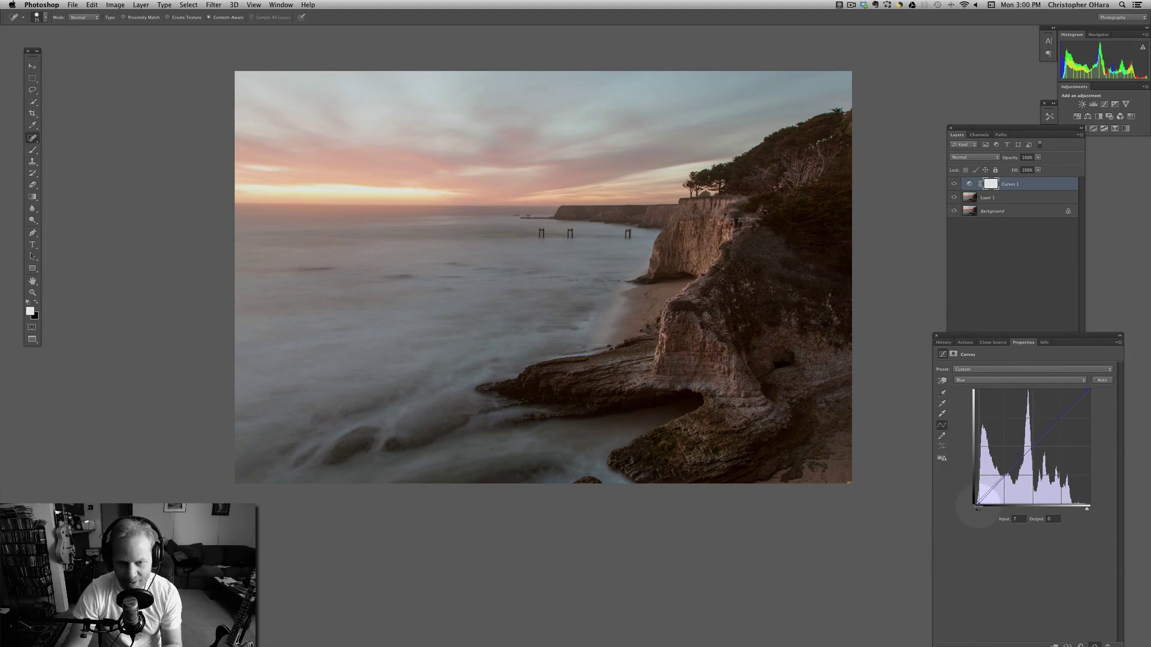
pyautogui.moveTo(977, 506); pyautogui.dragTo(977, 506)
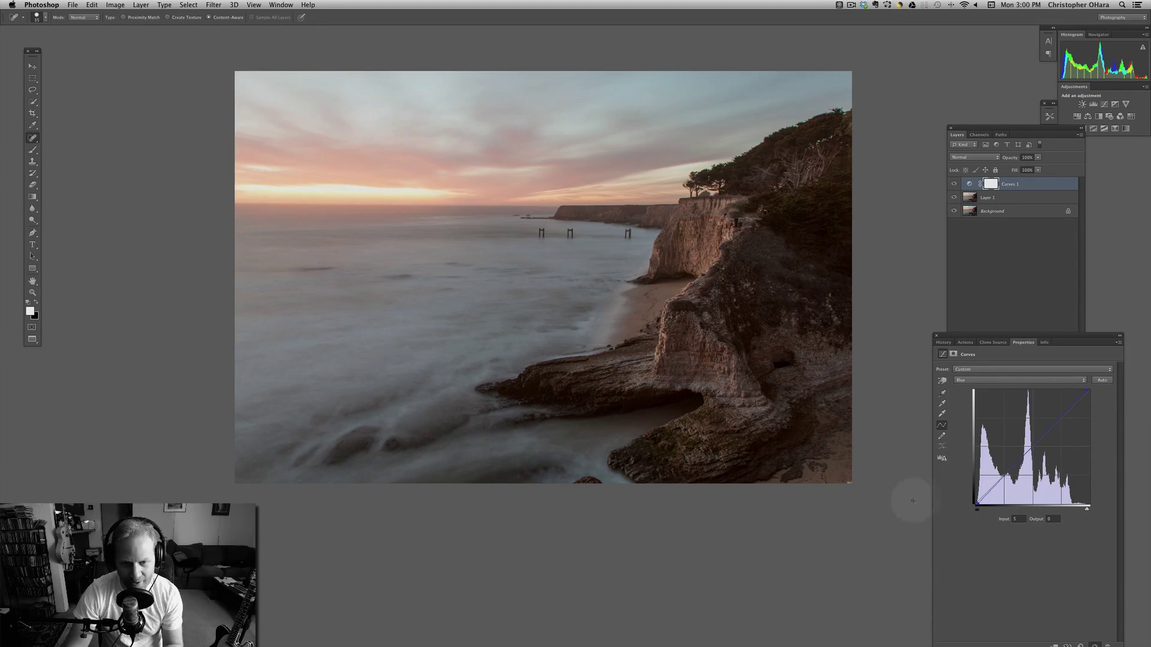
pyautogui.click(991, 266)
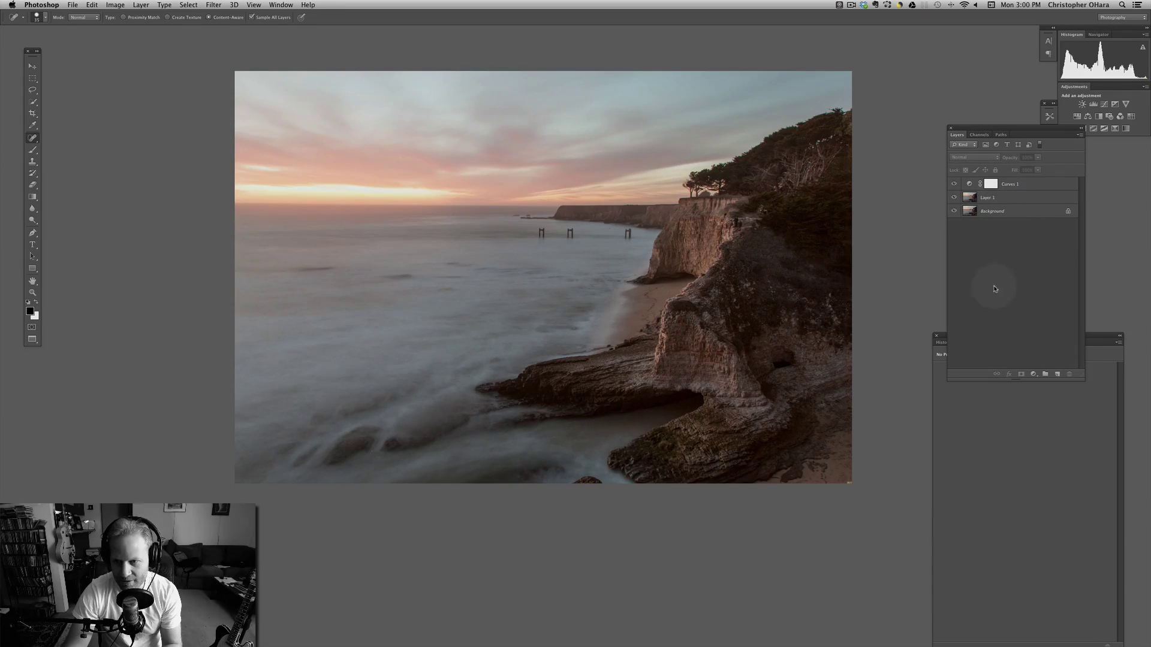
# Step: Add a second Curves adjustment with a gentle S-curve, lowering a shadow point near input 44 and raising a highlight point slightly
pyautogui.click(1105, 106)
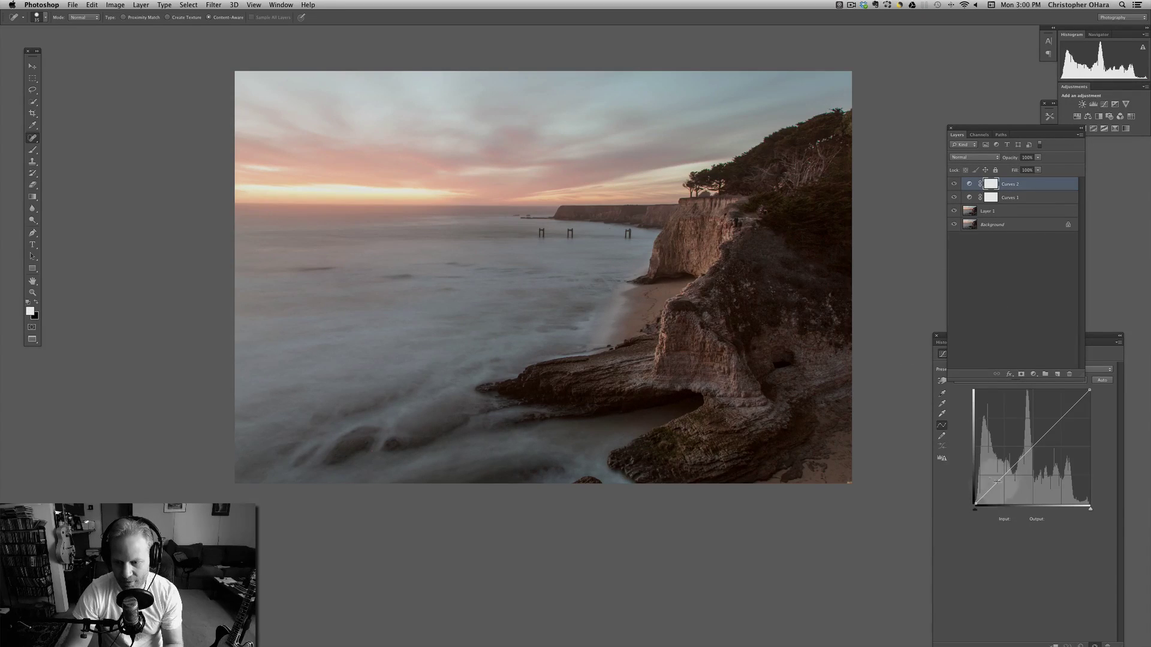
pyautogui.moveTo(991, 489); pyautogui.dragTo(991, 493)
pyautogui.moveTo(1058, 422); pyautogui.dragTo(1056, 420)
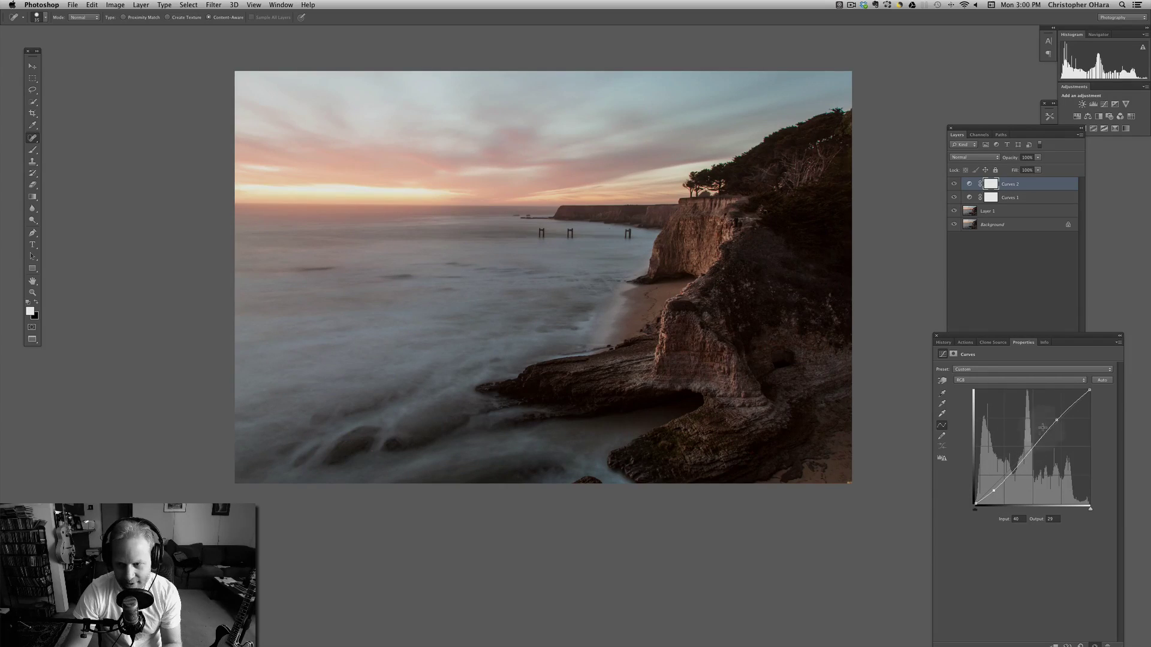
pyautogui.moveTo(994, 490); pyautogui.dragTo(996, 490)
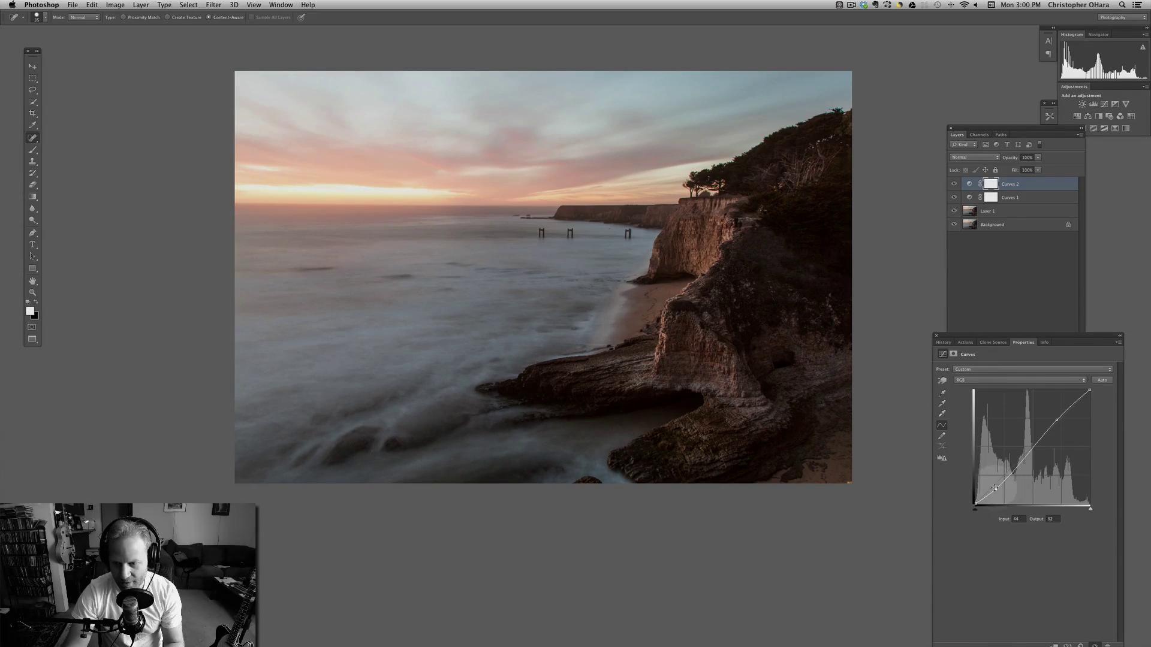
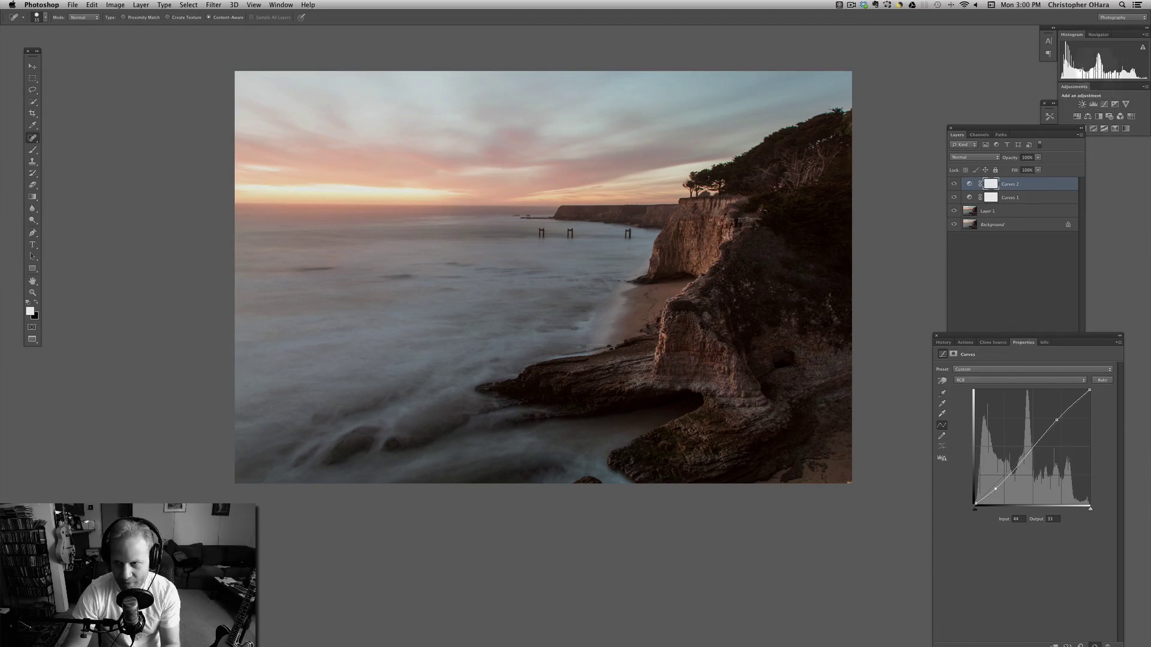
pyautogui.click(1105, 104)
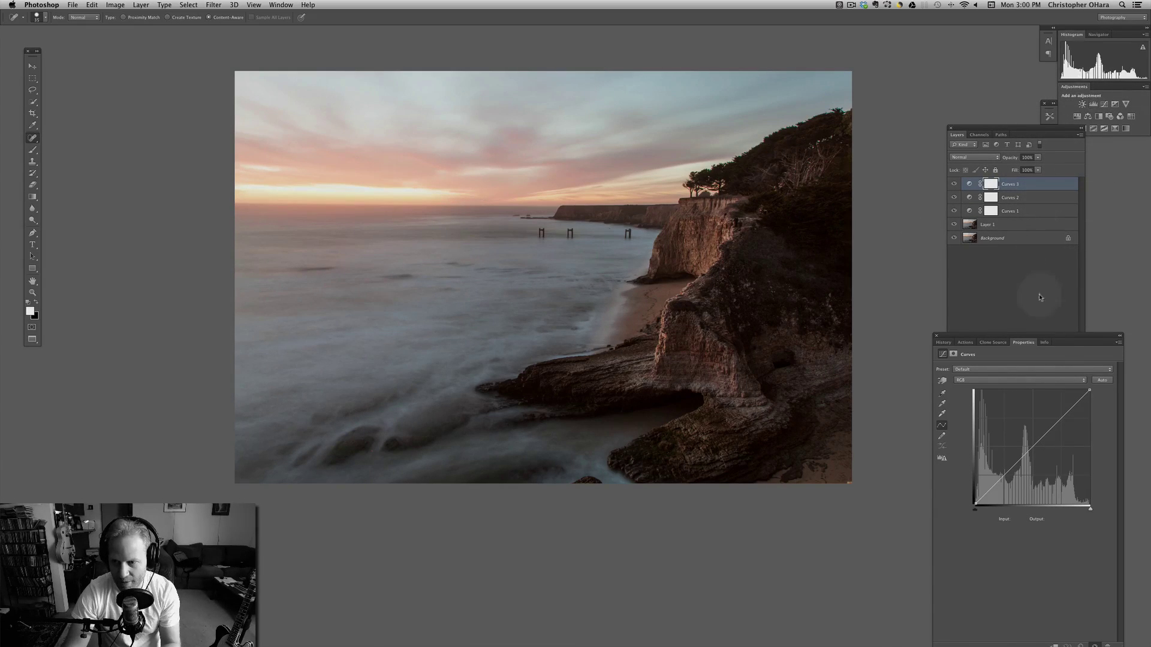
pyautogui.moveTo(1031, 450); pyautogui.dragTo(1044, 461)
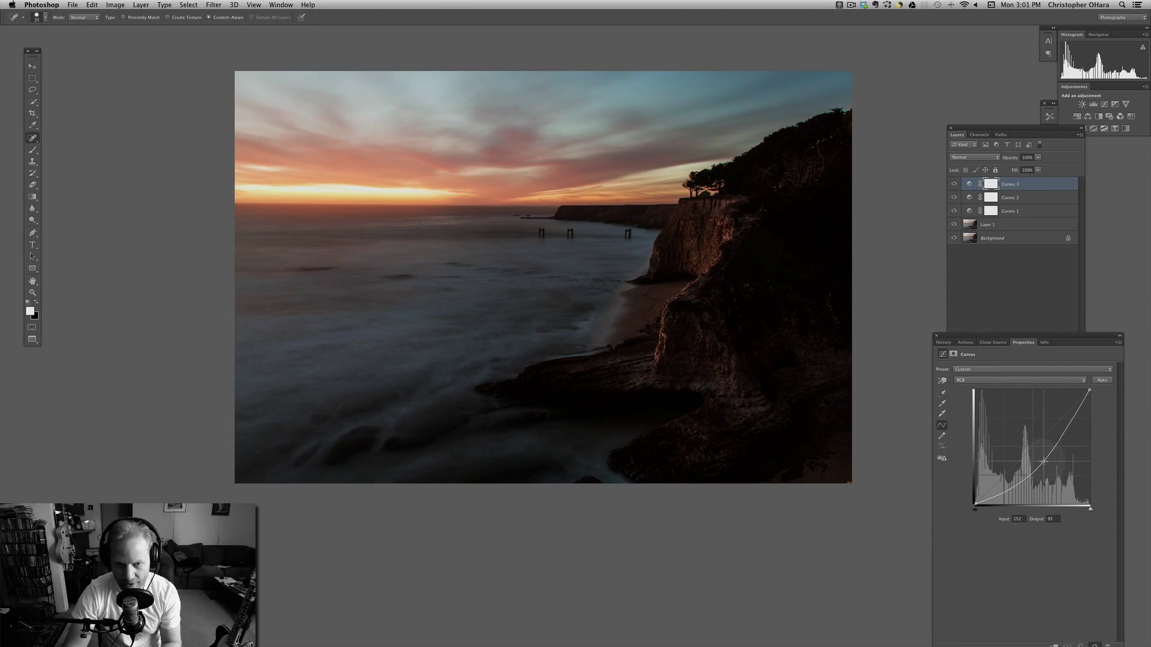
pyautogui.moveTo(1043, 461)
pyautogui.mouseDown()
pyautogui.moveTo(1040, 450)
pyautogui.moveTo(1047, 458)
pyautogui.mouseUp()
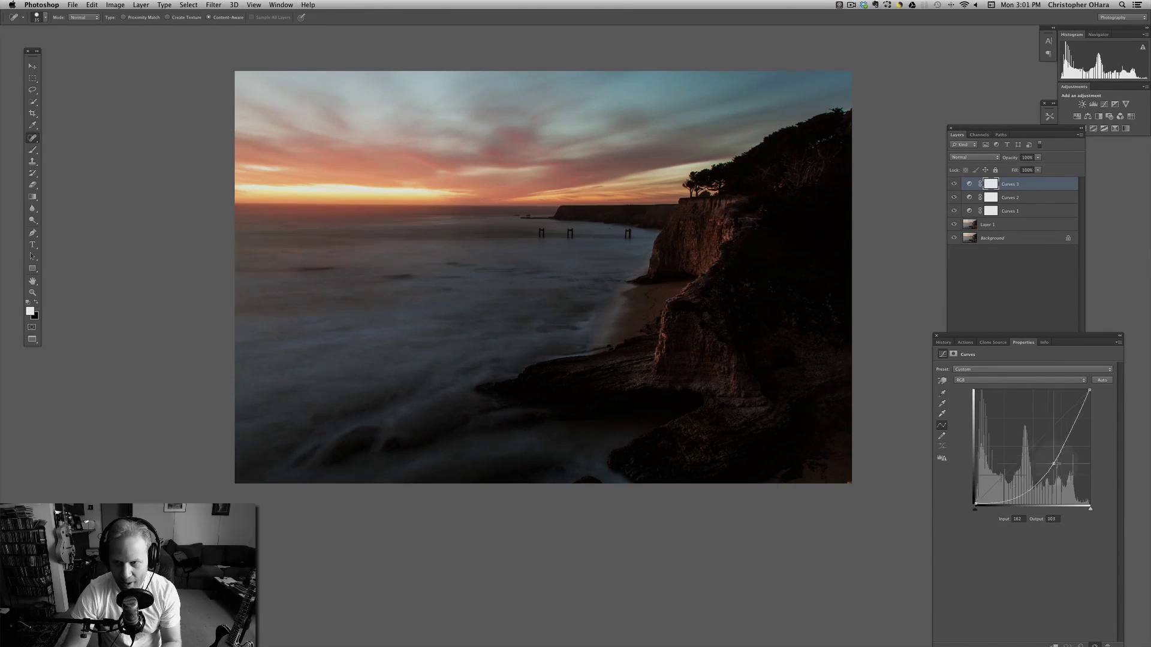
pyautogui.click(970, 287)
pyautogui.click(989, 184)
pyautogui.press('BackSpace')
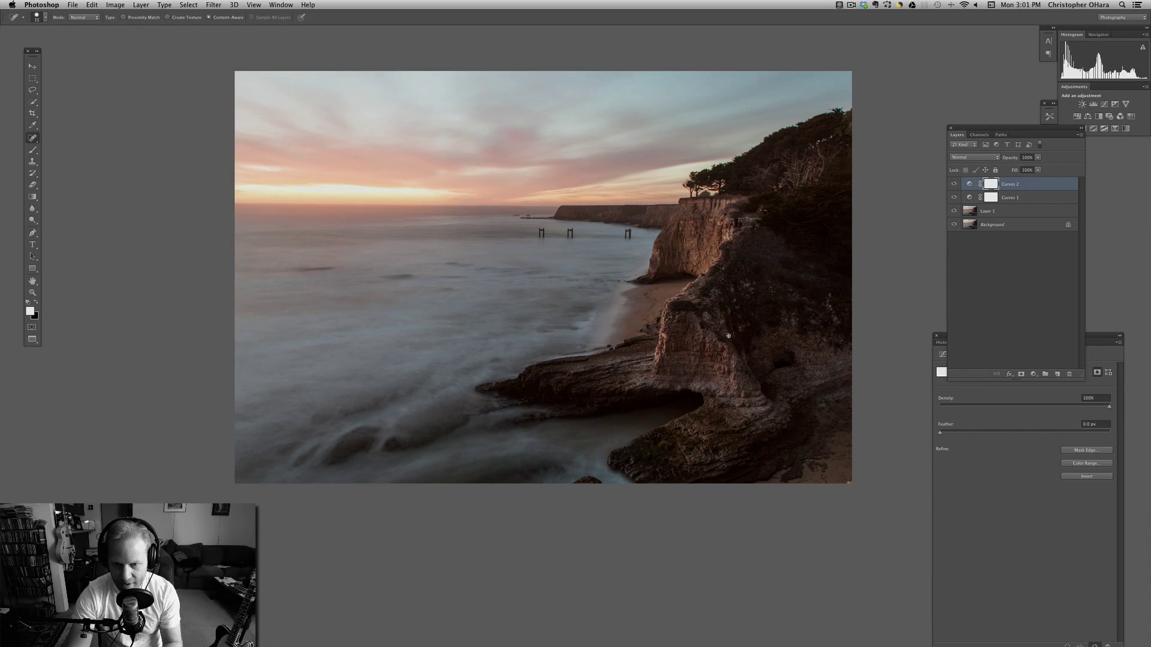
# Step: Examine the cliff face and the dark vegetated slope up close, and then the whole photo
pyautogui.hotkey('ctrl', '=')
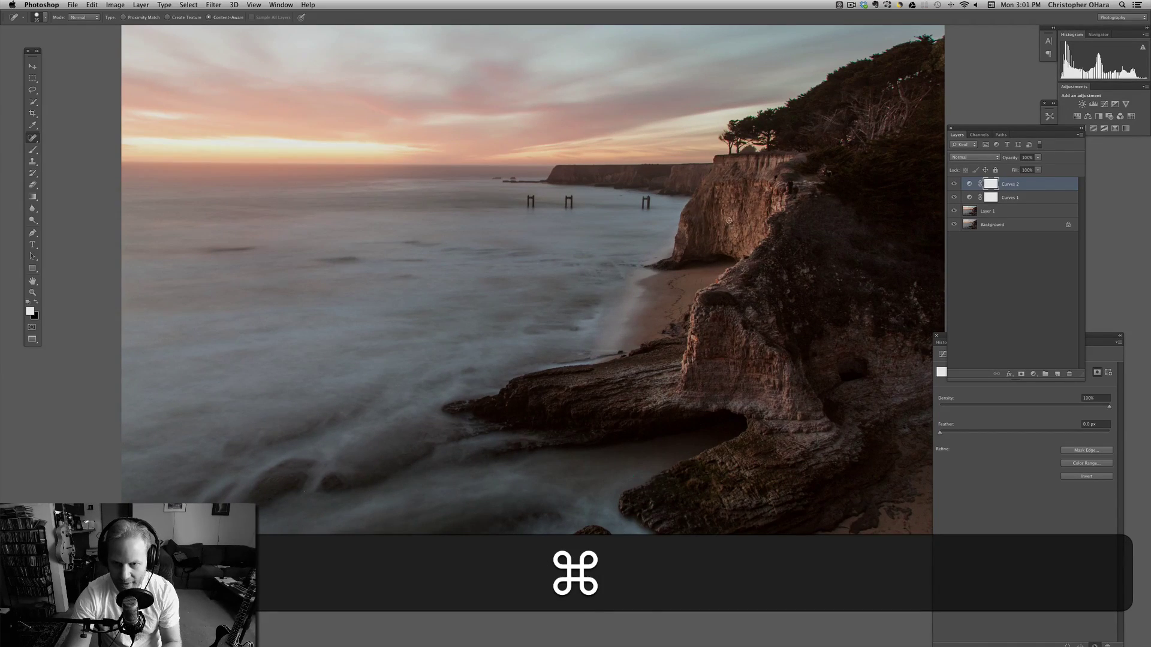
pyautogui.hotkey('ctrl', '=')
pyautogui.hotkey('ctrl', '=')
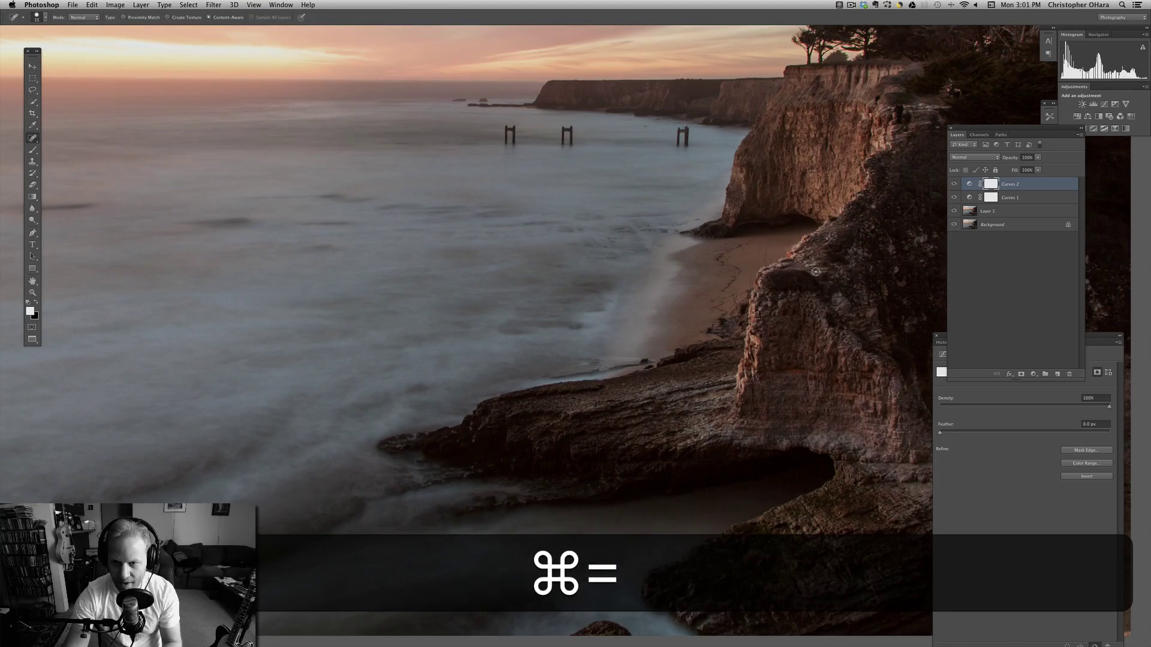
pyautogui.moveTo(683, 354); pyautogui.dragTo(401, 469)
pyautogui.hotkey('ctrl', '=')
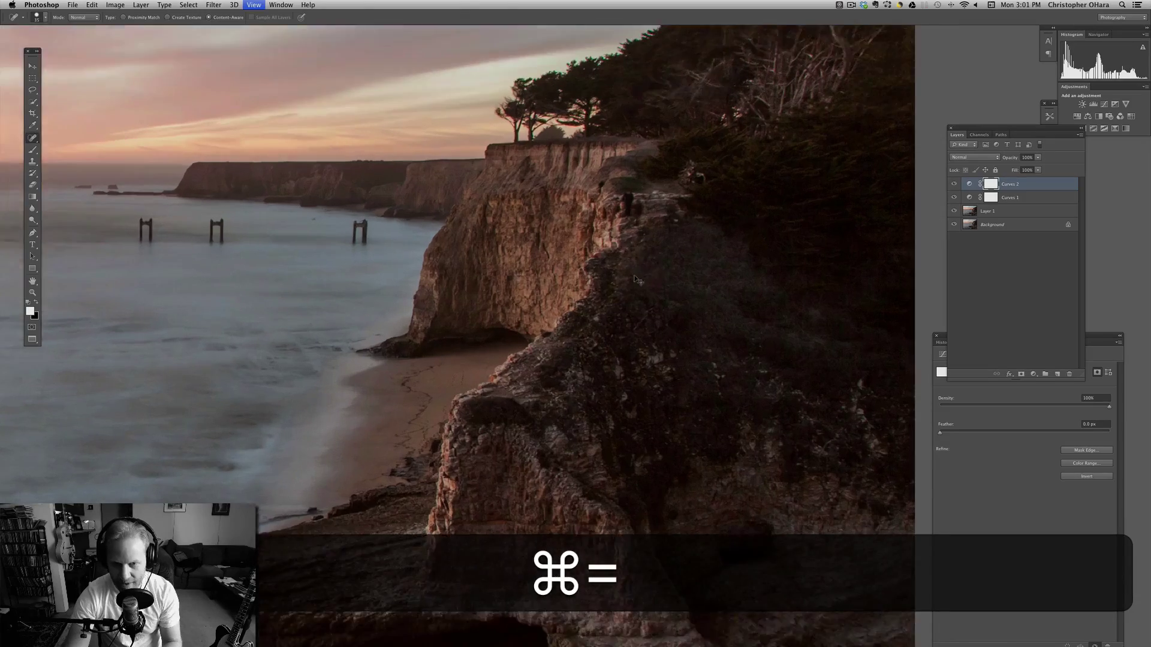
pyautogui.hotkey('ctrl', '=')
pyautogui.moveTo(657, 188); pyautogui.dragTo(635, 201)
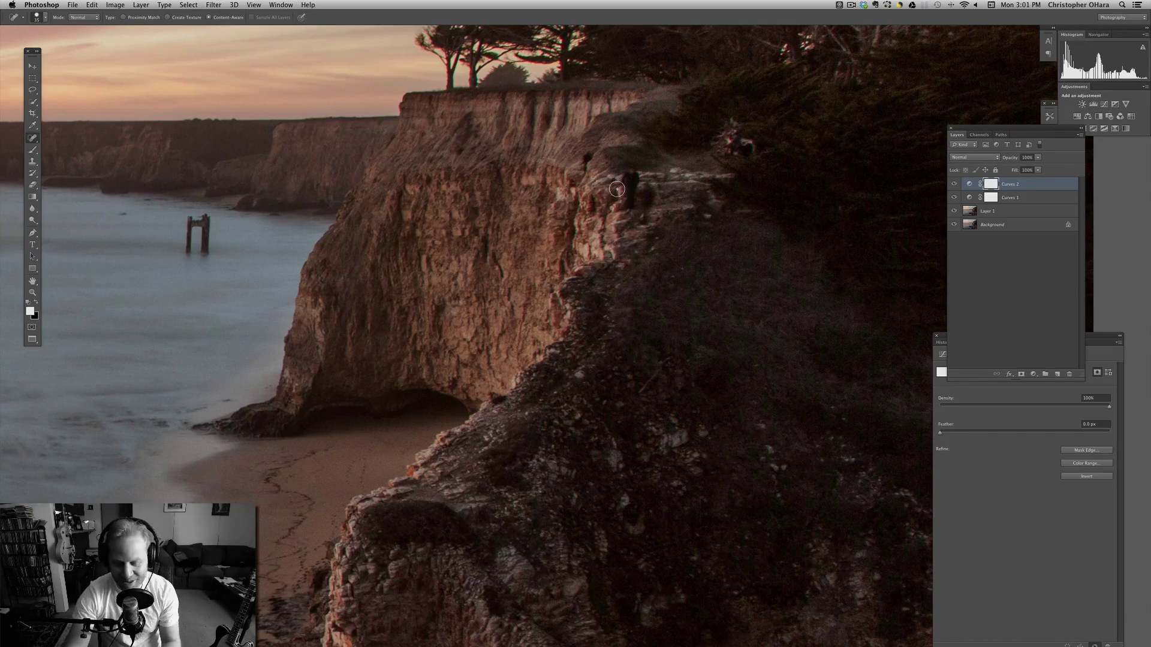
pyautogui.press('super+minus')
pyautogui.press('super+minus')
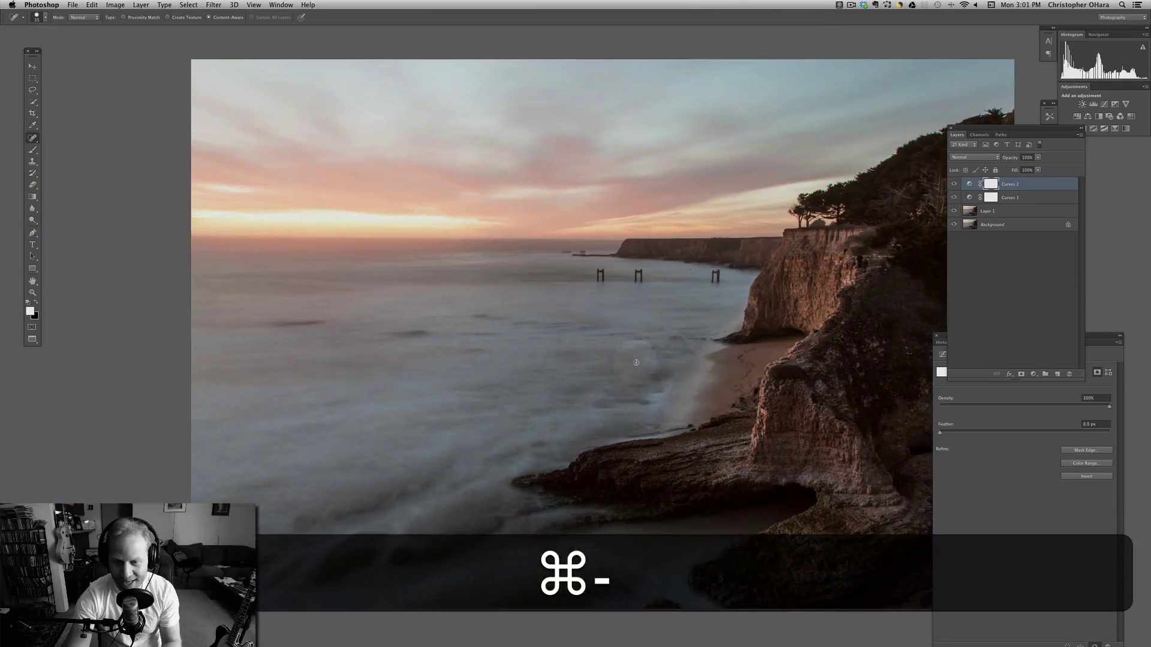
pyautogui.press('super+space')
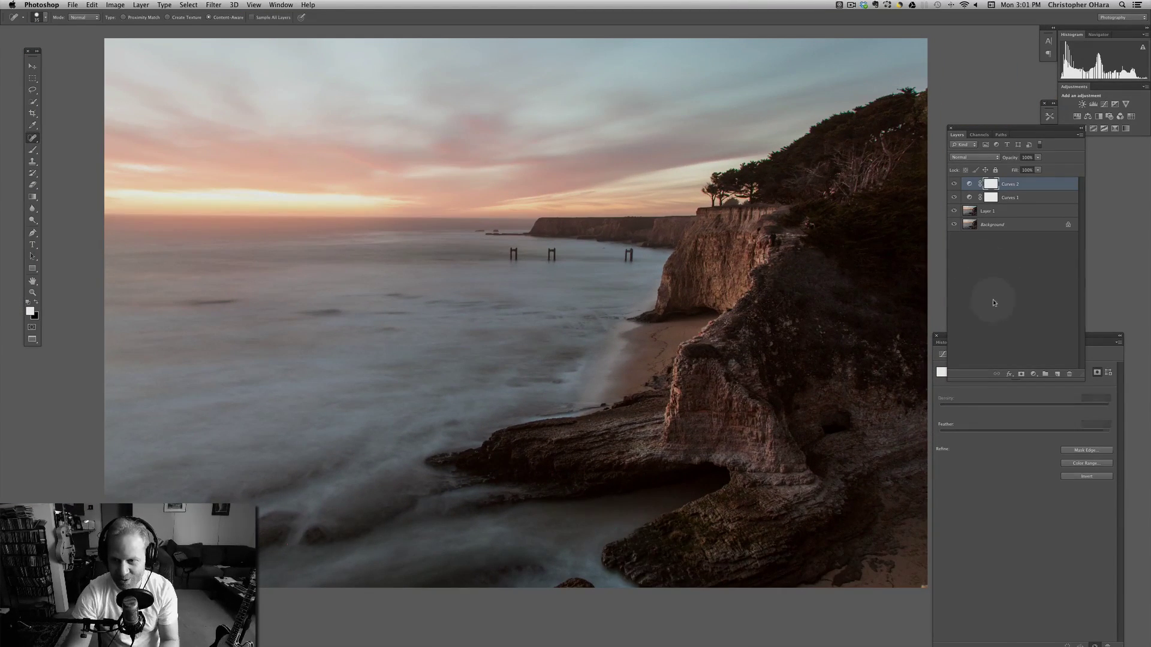
# Step: Add another Curves adjustment layer that slightly darkens the shadows while a second point anchors the highlights close to the diagonal
pyautogui.click(1046, 279)
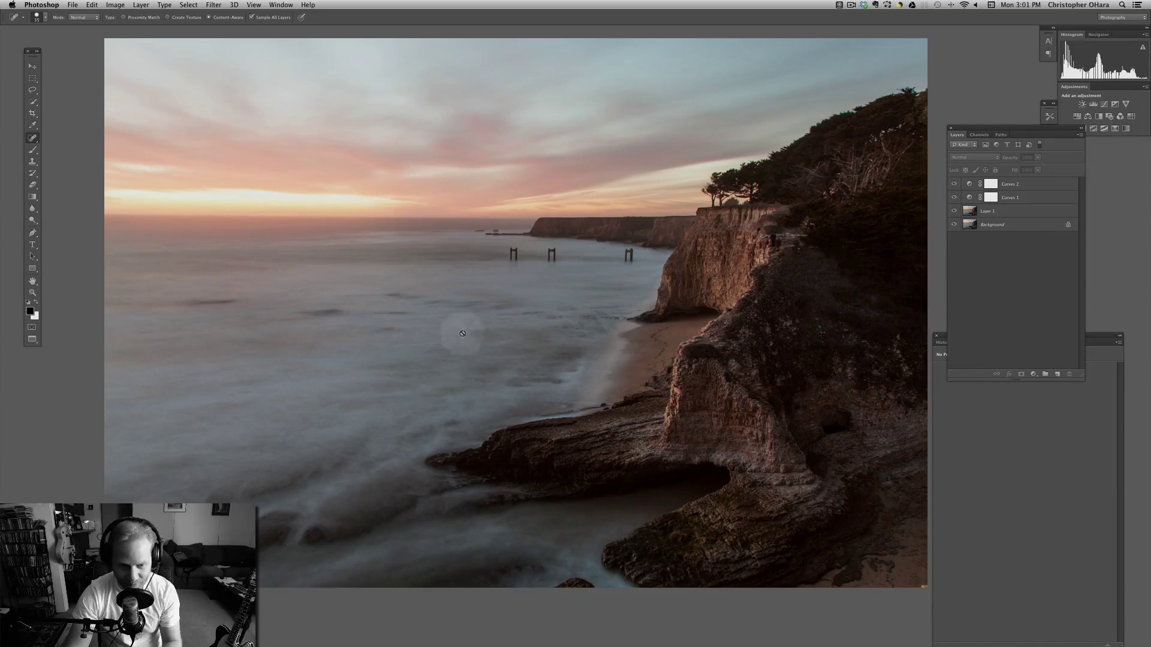
pyautogui.click(1106, 106)
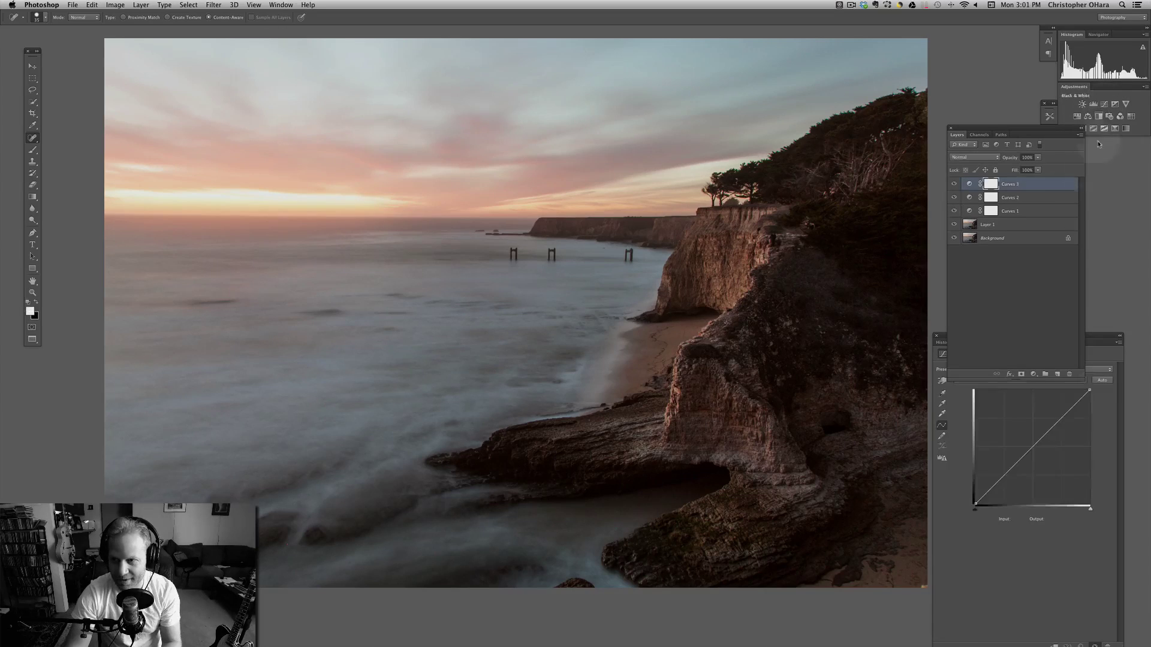
pyautogui.moveTo(1033, 449); pyautogui.dragTo(1012, 475)
pyautogui.click(1069, 413)
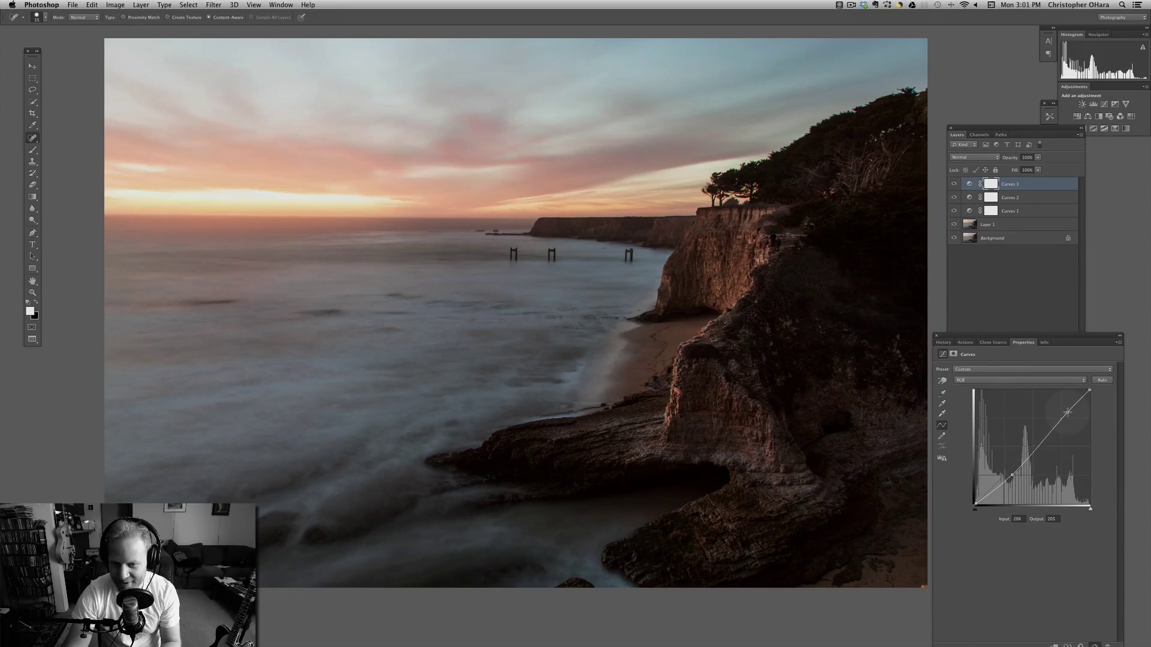
pyautogui.moveTo(1068, 413); pyautogui.dragTo(1069, 414)
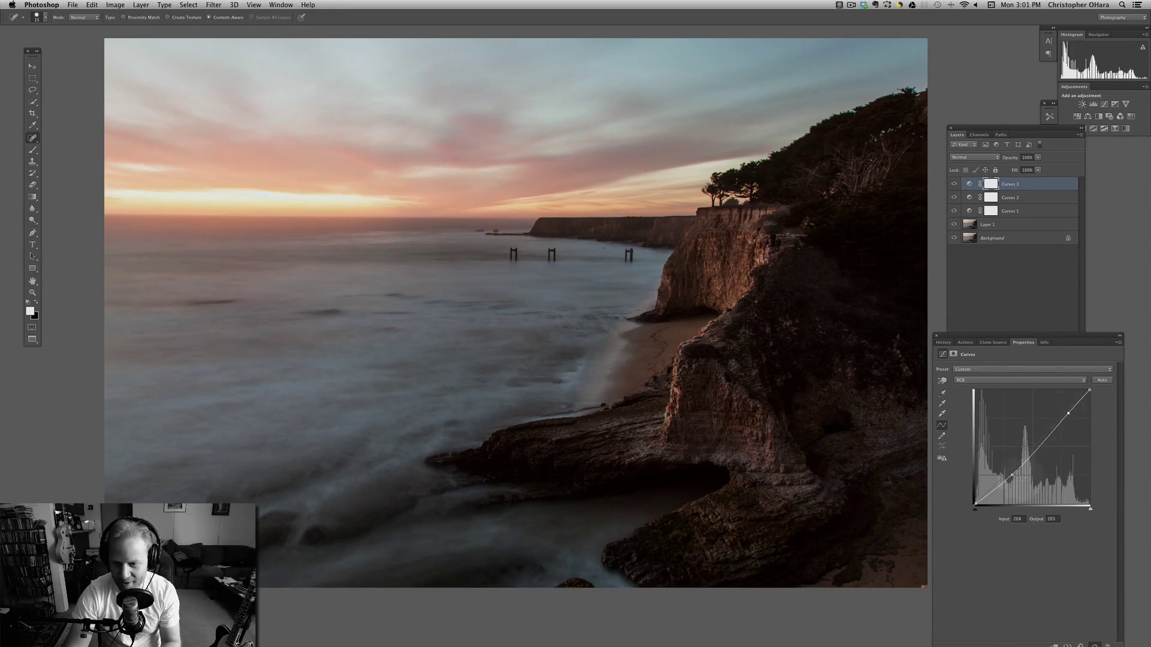
pyautogui.moveTo(1012, 476); pyautogui.dragTo(1011, 473)
pyautogui.click(1001, 290)
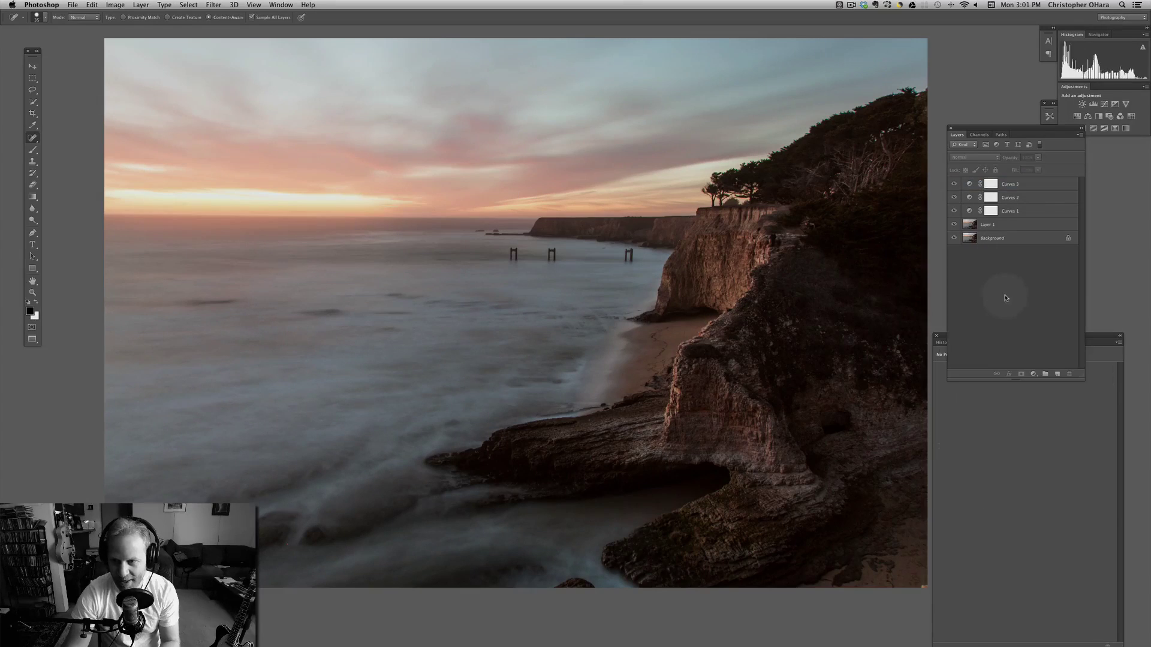
# Step: Hide Curves 2 and Curves 3, and compare the photo with and without the Curves 1 adjustment
pyautogui.moveTo(954, 183); pyautogui.dragTo(954, 197)
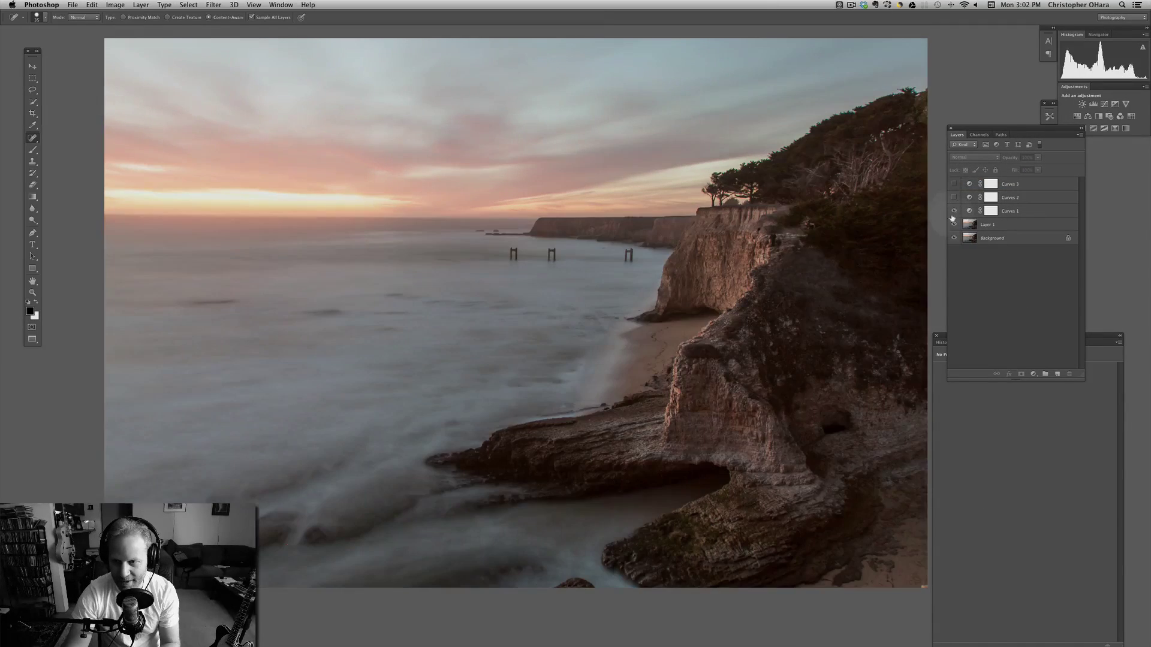
pyautogui.click(990, 210)
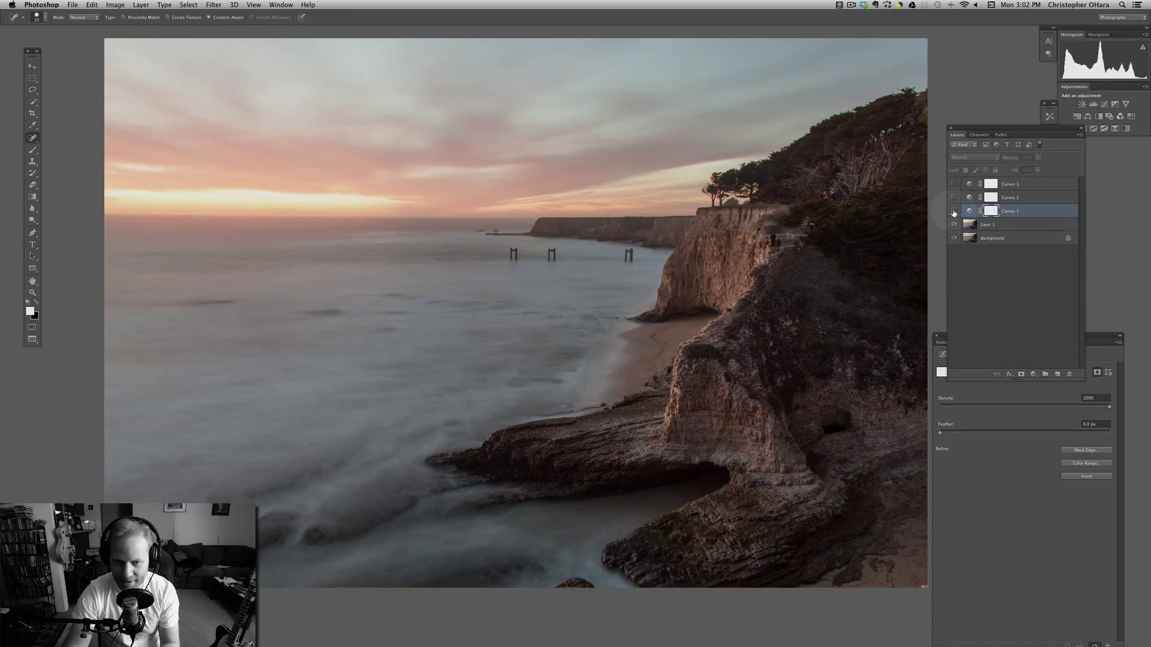
pyautogui.click(953, 211)
pyautogui.click(953, 211)
pyautogui.click(952, 211)
pyautogui.click(952, 211)
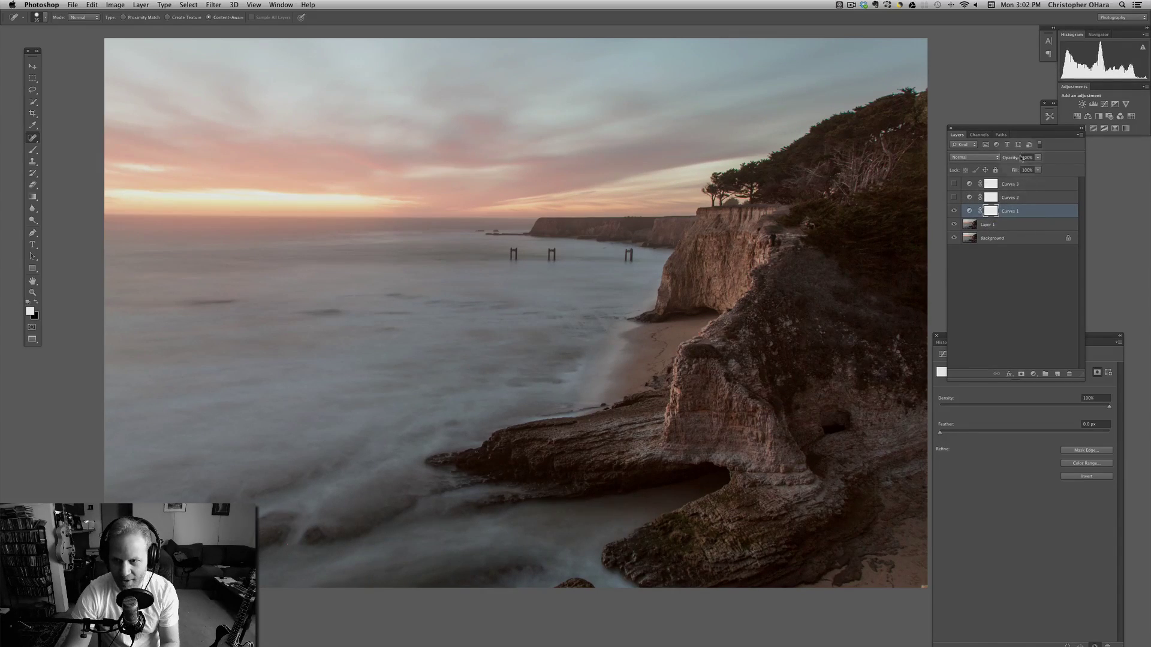
# Step: Lower the opacity of the Curves 1 layer and show the Curves 2 and Curves 3 layers again
pyautogui.moveTo(1007, 159); pyautogui.dragTo(981, 163)
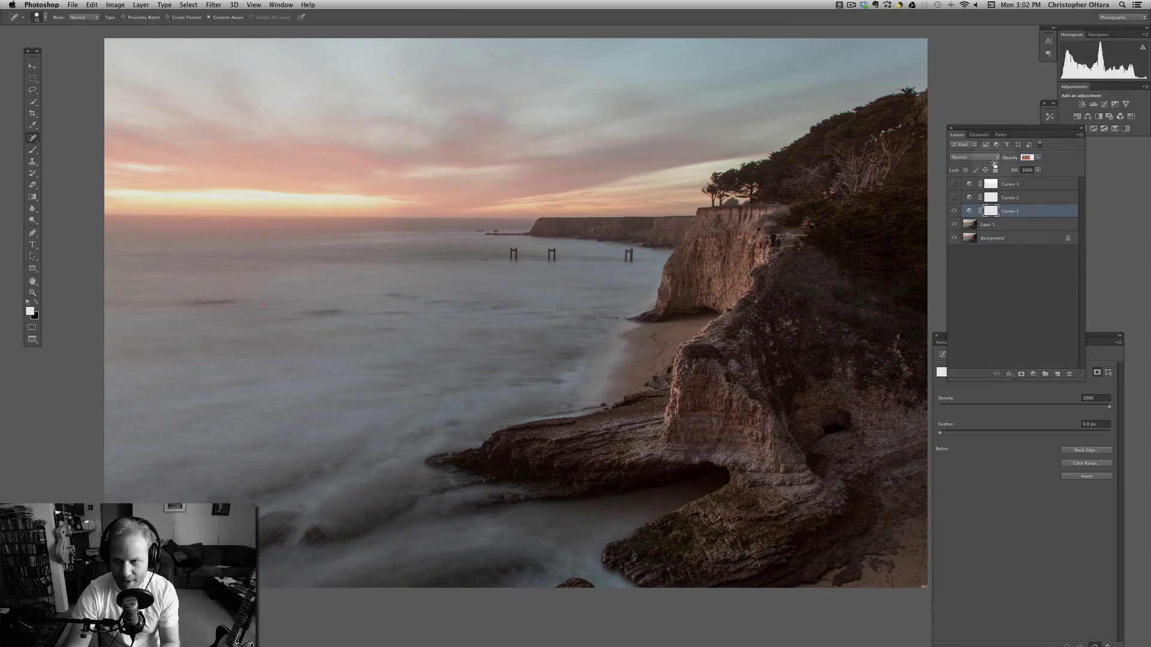
pyautogui.moveTo(993, 163); pyautogui.dragTo(1000, 163)
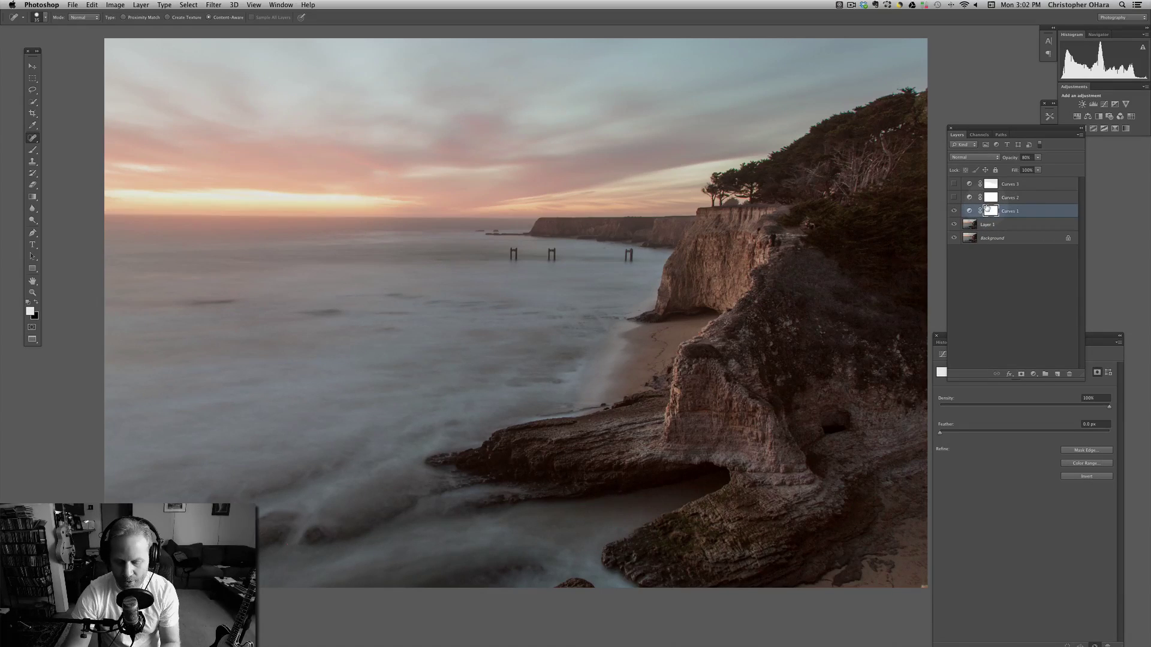
pyautogui.click(954, 184)
pyautogui.click(953, 197)
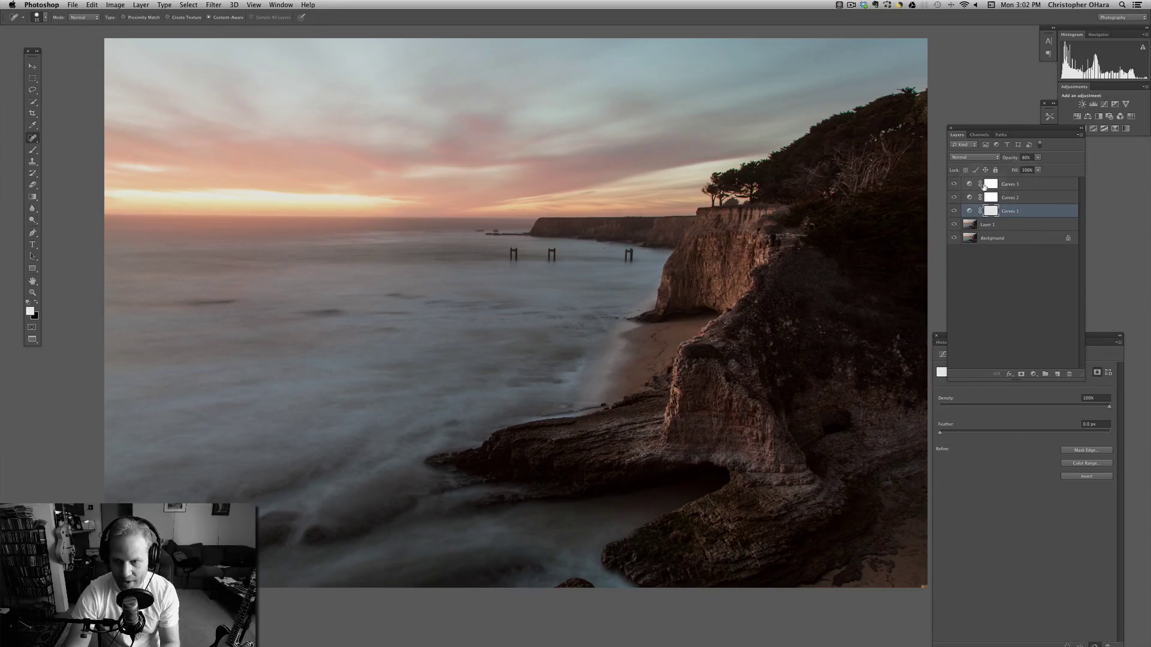
# Step: Add a Curves adjustment at the top of the stack that brightens the midtones, and invert its mask to black
pyautogui.click(1036, 187)
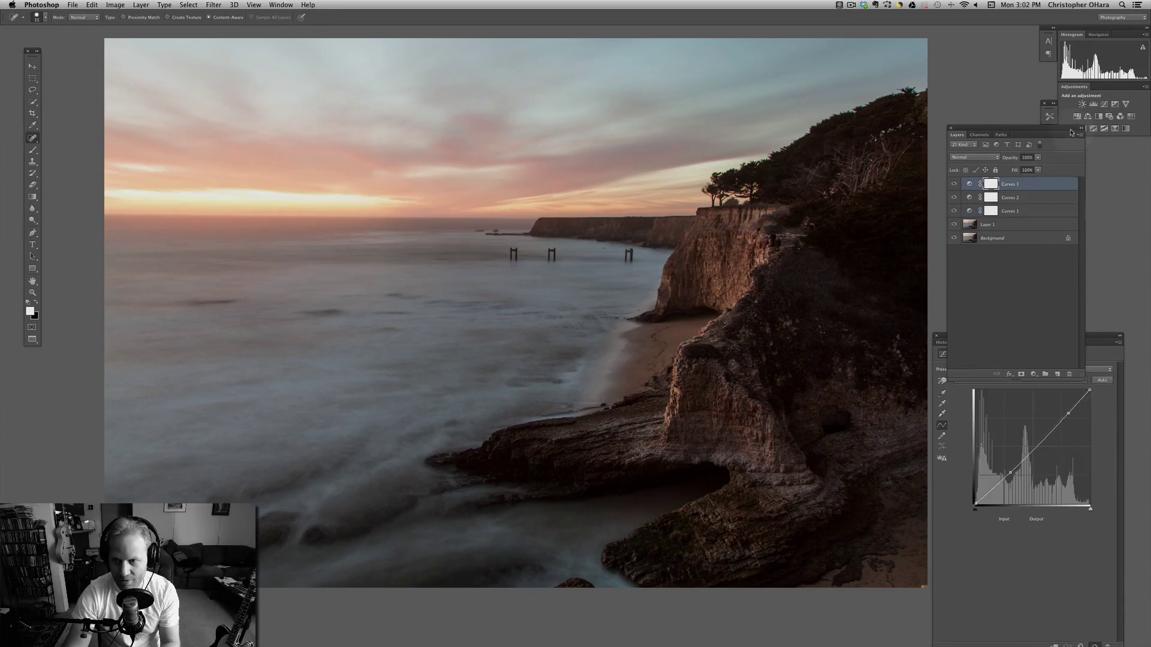
pyautogui.click(1104, 105)
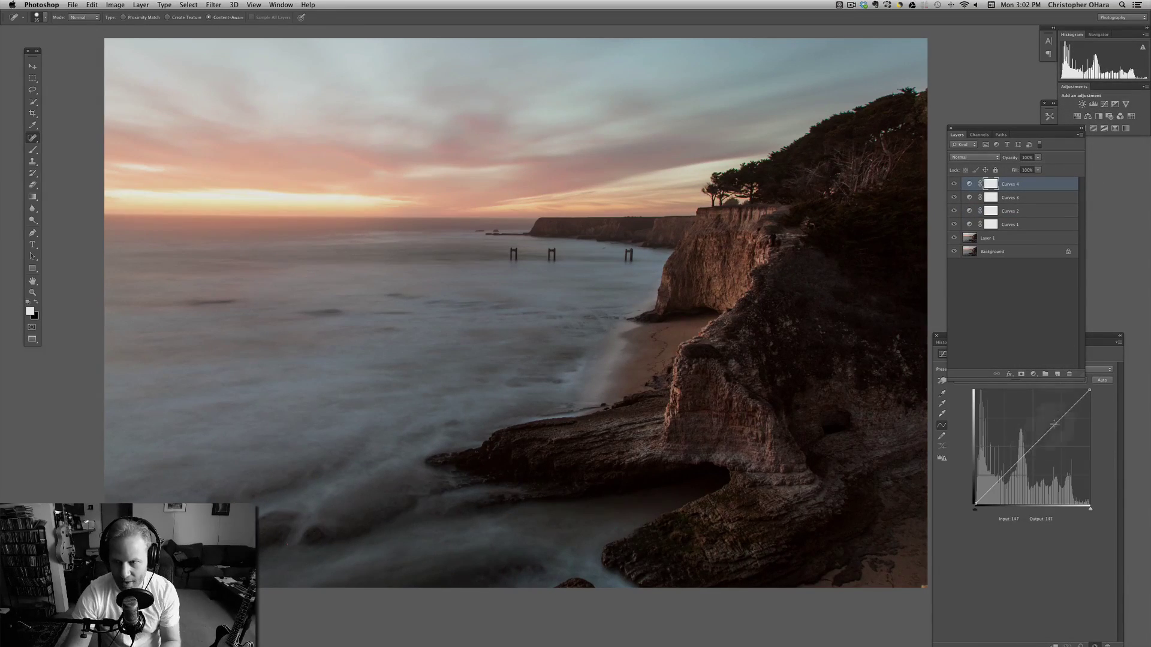
pyautogui.moveTo(1027, 451); pyautogui.dragTo(1019, 442)
pyautogui.click(993, 184)
pyautogui.click(992, 184)
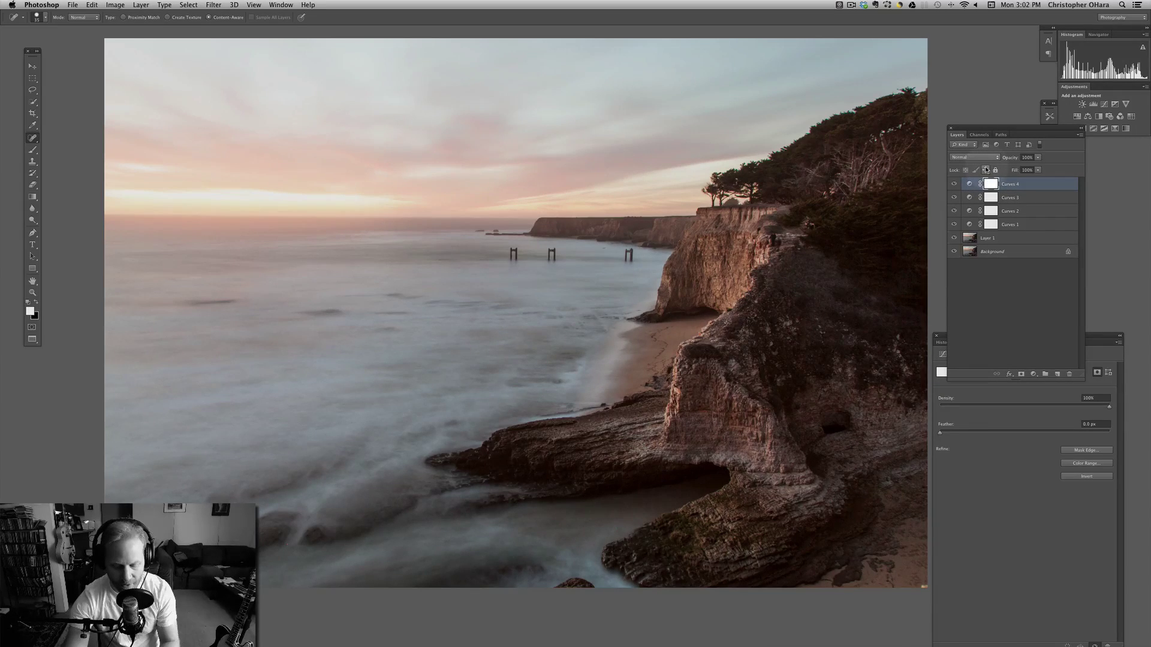
pyautogui.press('super+i')
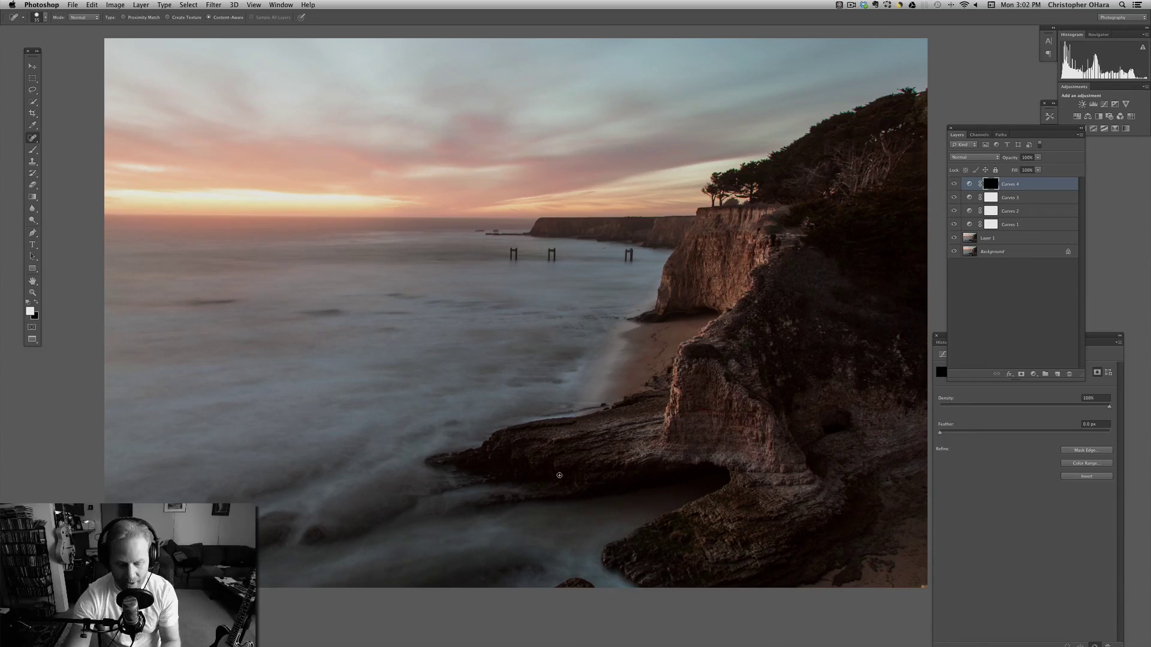
# Step: Paint white with a smaller brush at 100% opacity on the Curves 4 mask over the foreground rocks and lower cliff
pyautogui.press('b')
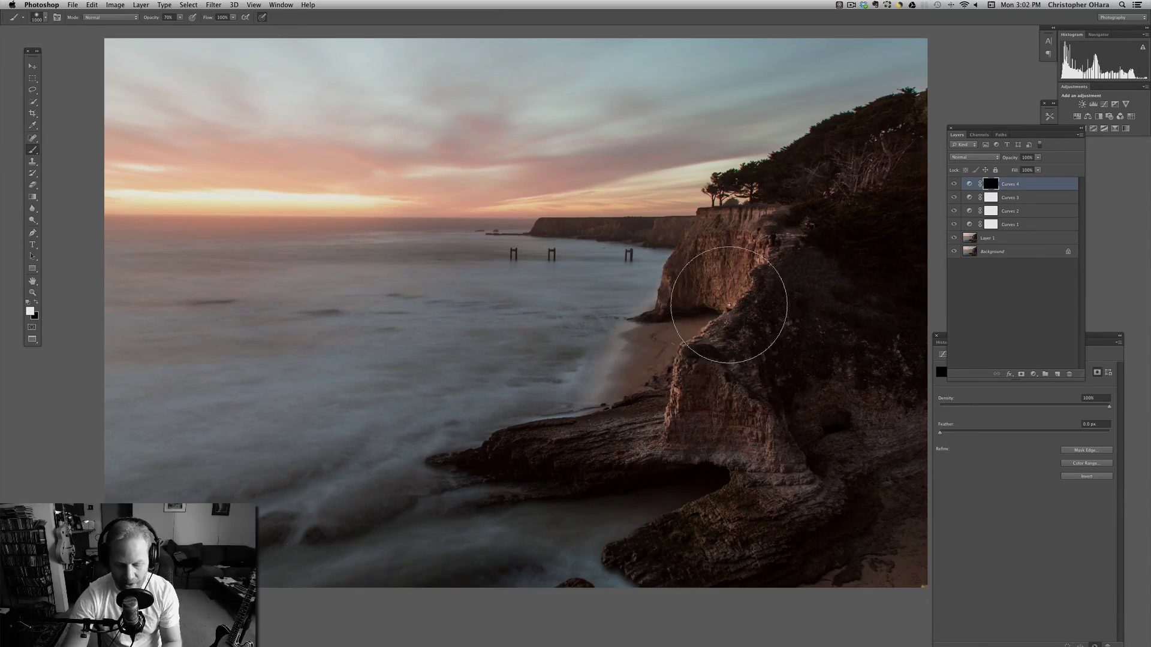
pyautogui.press('[')
pyautogui.press('[')
pyautogui.press('[')
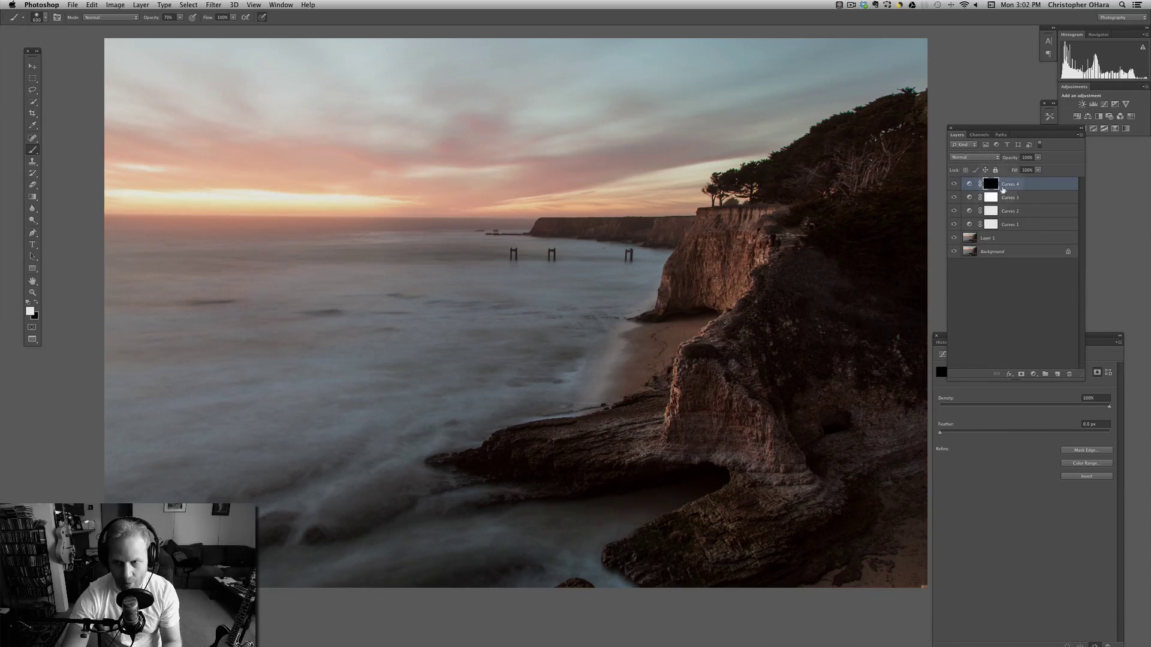
pyautogui.press('[')
pyautogui.press('[')
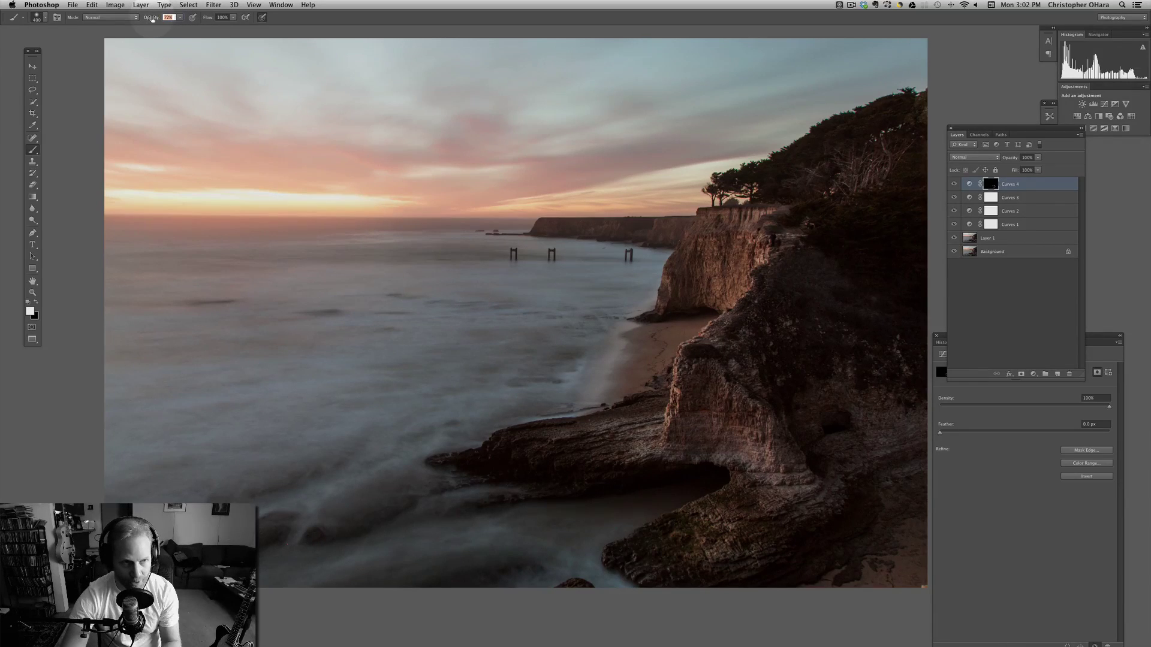
pyautogui.click(724, 550)
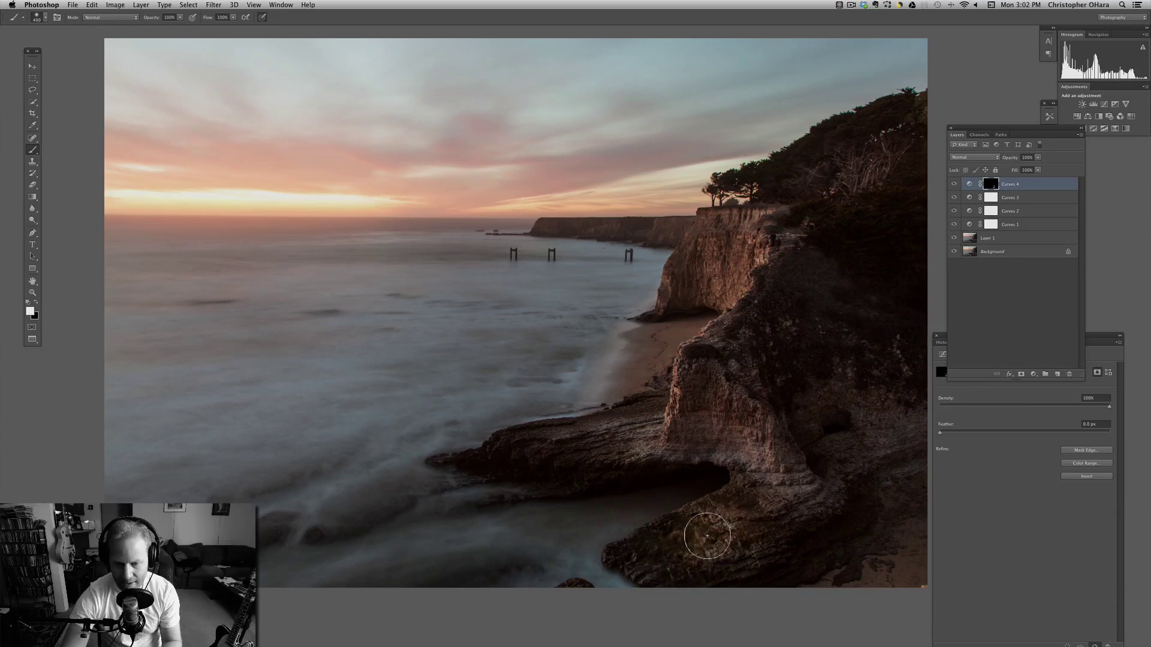
pyautogui.moveTo(714, 534)
pyautogui.mouseDown()
pyautogui.moveTo(706, 440)
pyautogui.moveTo(750, 477)
pyautogui.moveTo(776, 461)
pyautogui.moveTo(727, 425)
pyautogui.moveTo(664, 458)
pyautogui.mouseUp()
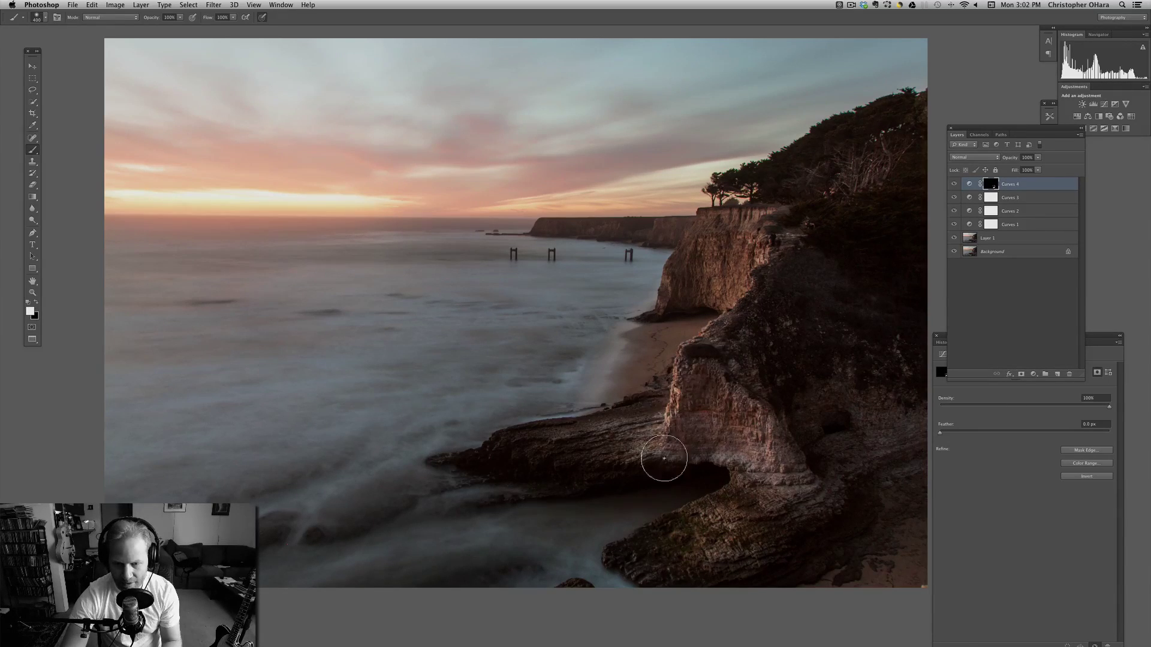
pyautogui.moveTo(629, 425); pyautogui.dragTo(471, 461)
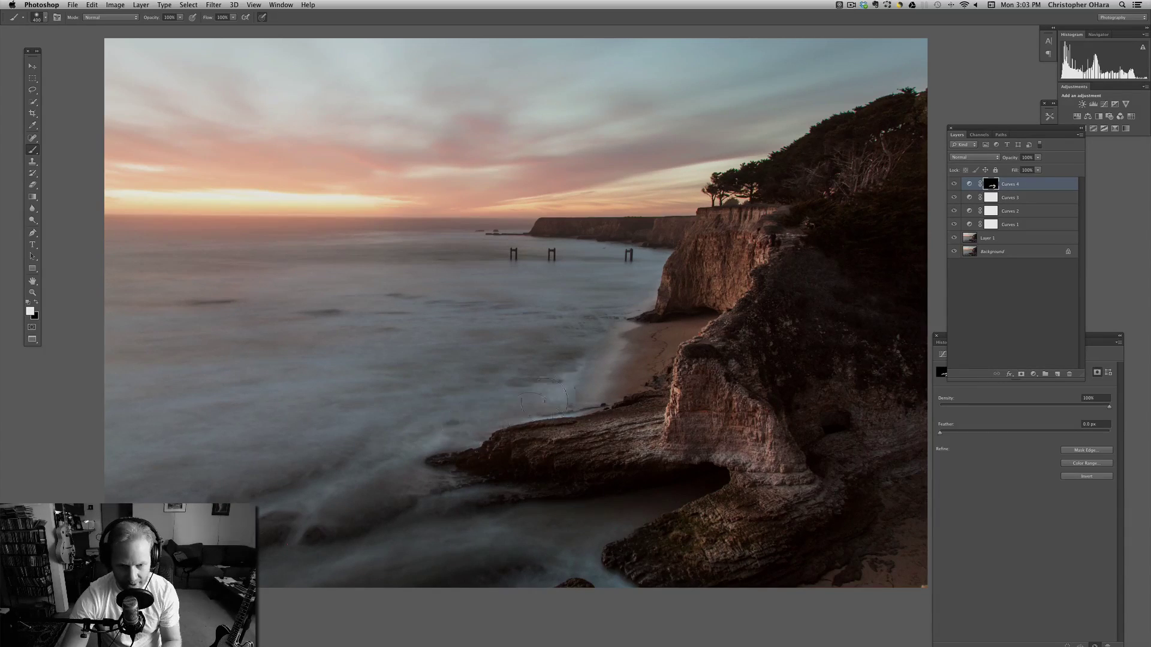
pyautogui.moveTo(488, 527)
pyautogui.mouseDown()
pyautogui.moveTo(631, 528)
pyautogui.moveTo(541, 535)
pyautogui.moveTo(662, 487)
pyautogui.mouseUp()
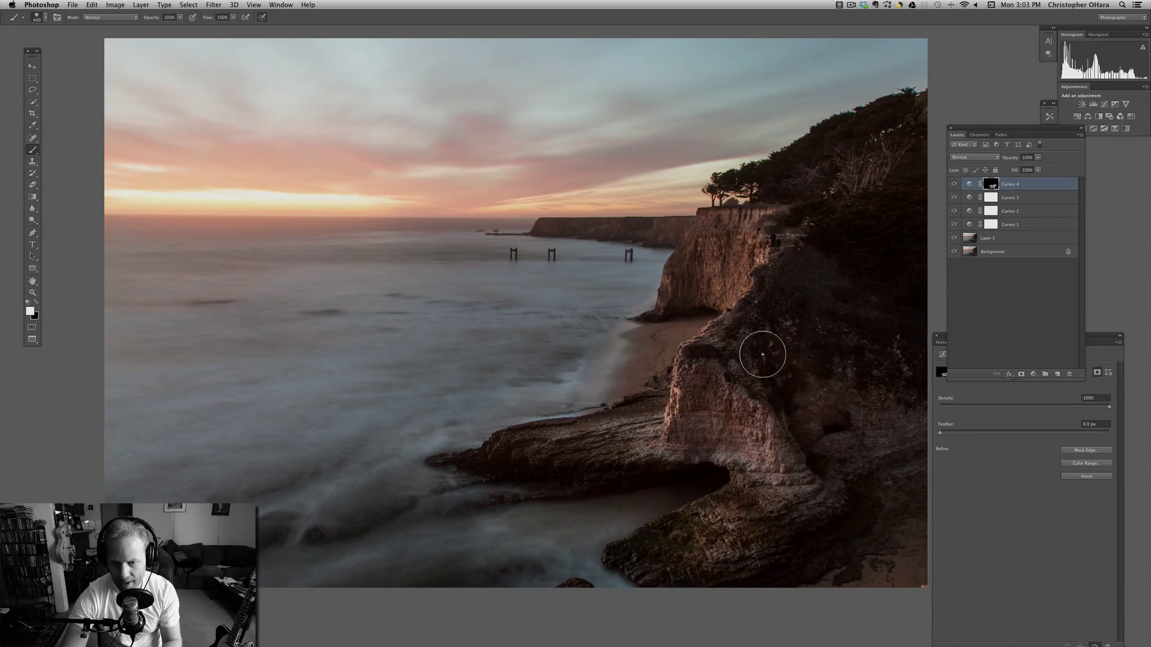
# Step: Extend the white mask painting with a larger brush over the dark slope and the water, and lower the Curves 4 opacity
pyautogui.moveTo(771, 285)
pyautogui.mouseDown()
pyautogui.moveTo(811, 289)
pyautogui.moveTo(704, 363)
pyautogui.moveTo(819, 288)
pyautogui.mouseUp()
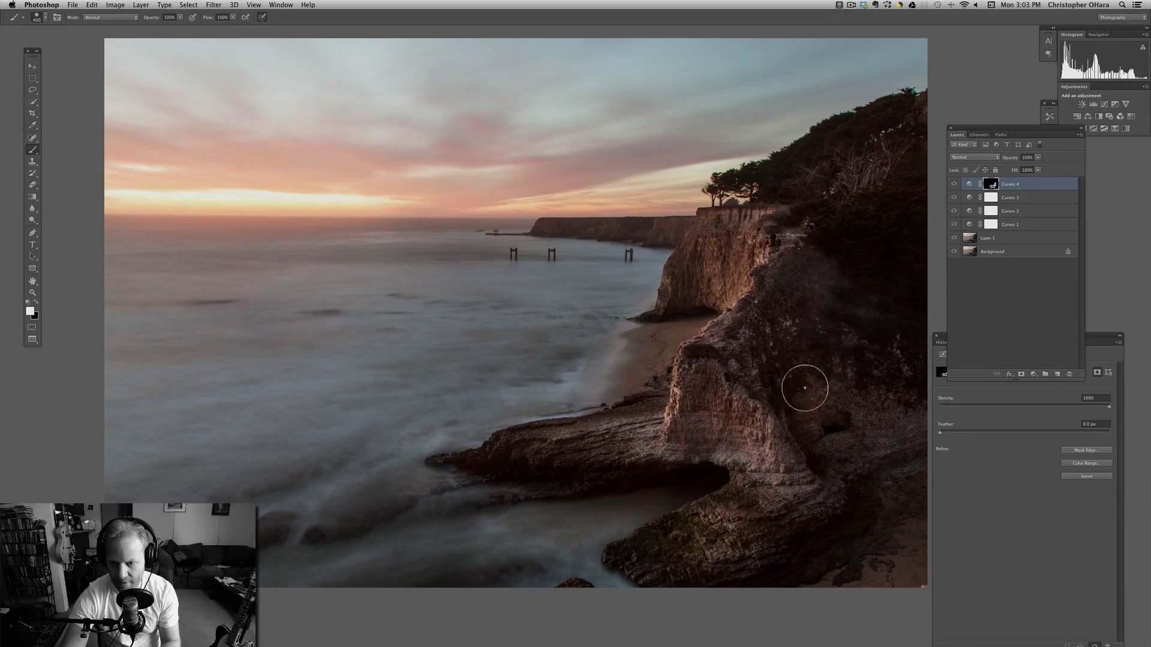
pyautogui.press(']')
pyautogui.press(']')
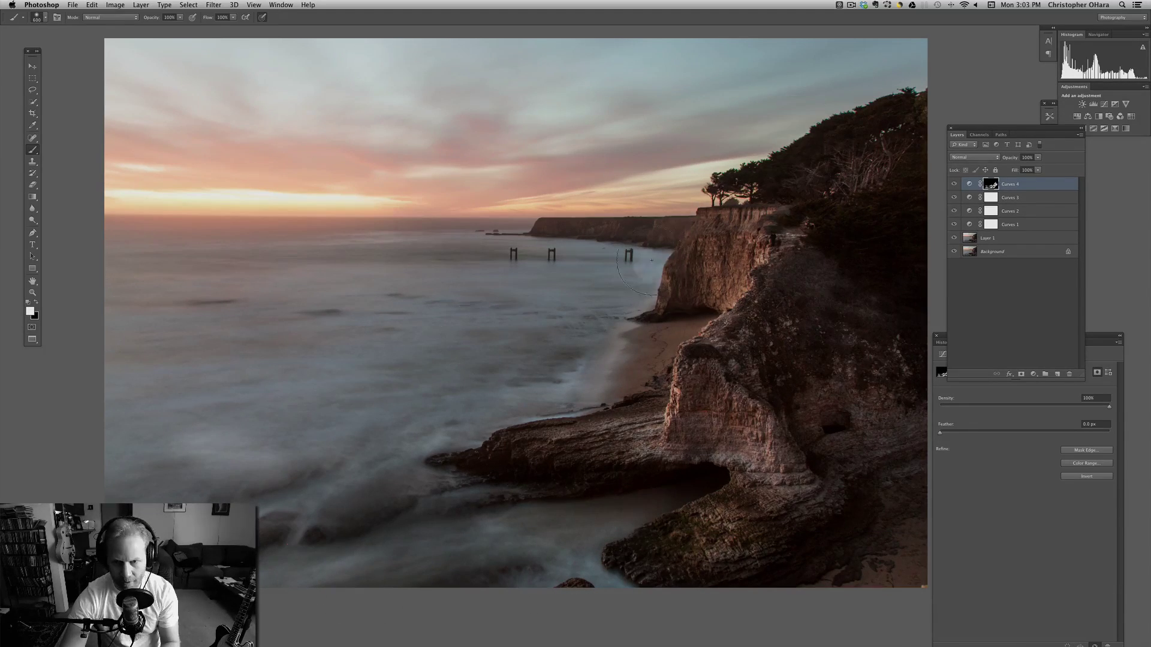
pyautogui.press(']')
pyautogui.press(']')
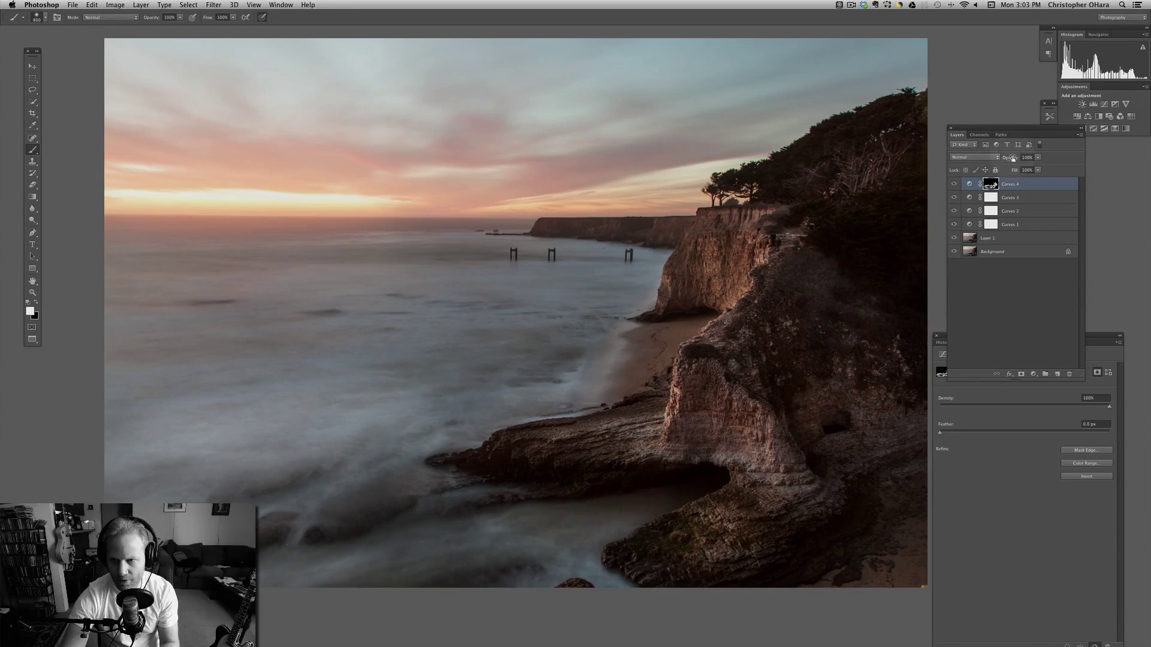
pyautogui.moveTo(1008, 159); pyautogui.dragTo(996, 159)
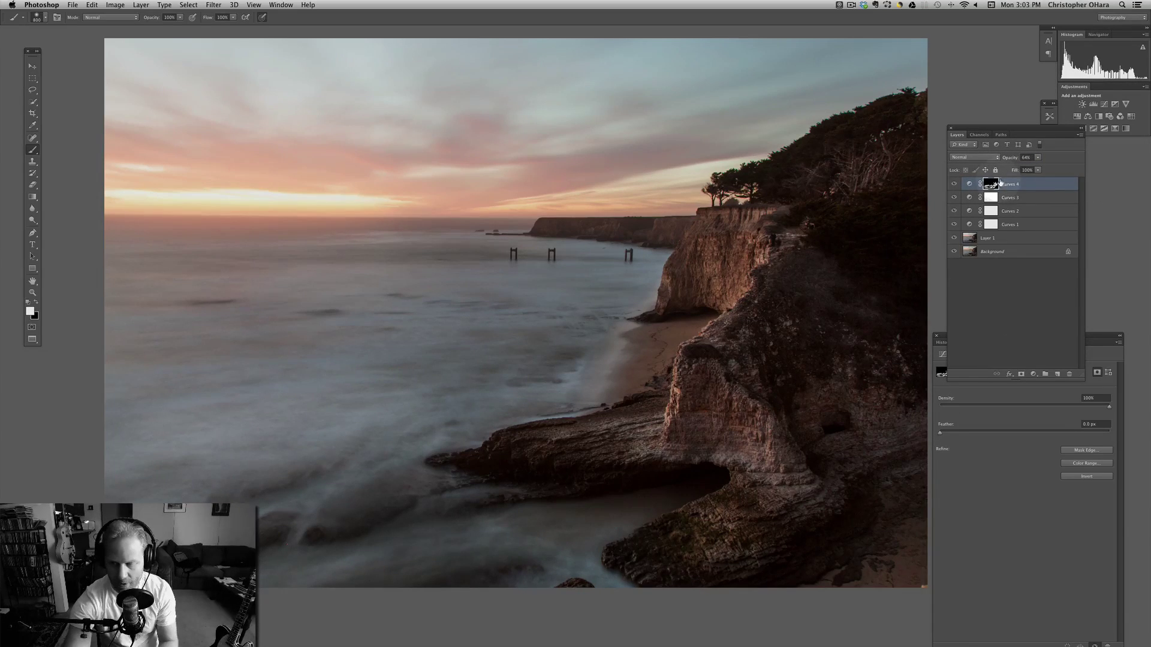
# Step: Try red #d14343 as the background color while the mask is active, and restore the default black and white colors
pyautogui.press('x')
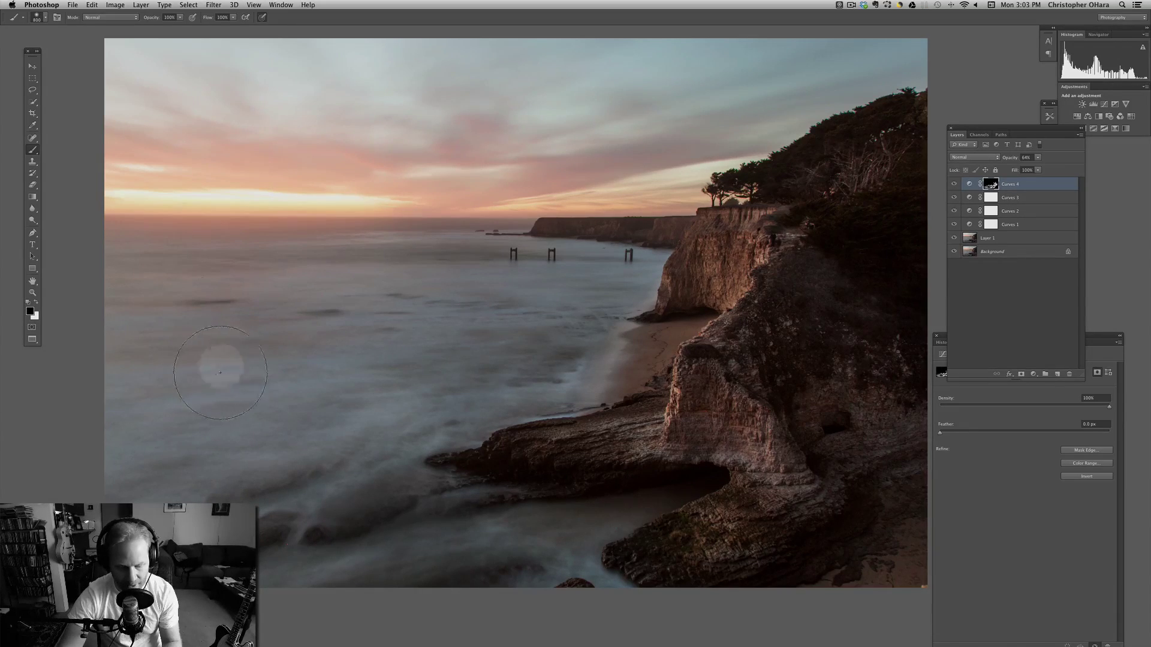
pyautogui.click(34, 315)
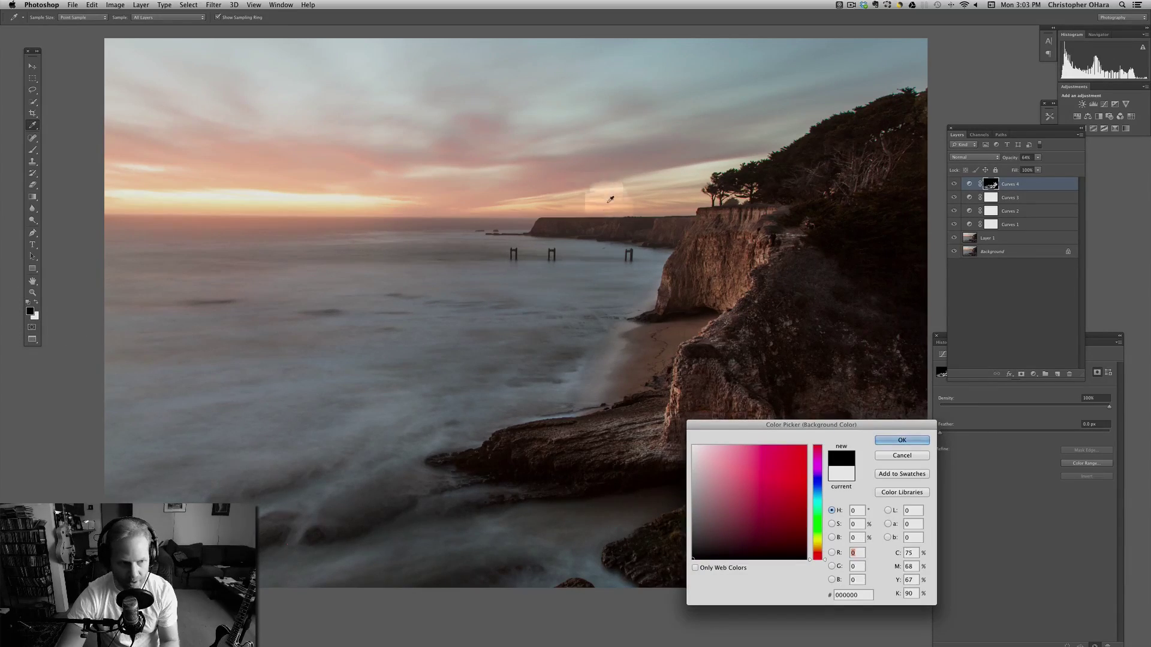
pyautogui.click(770, 465)
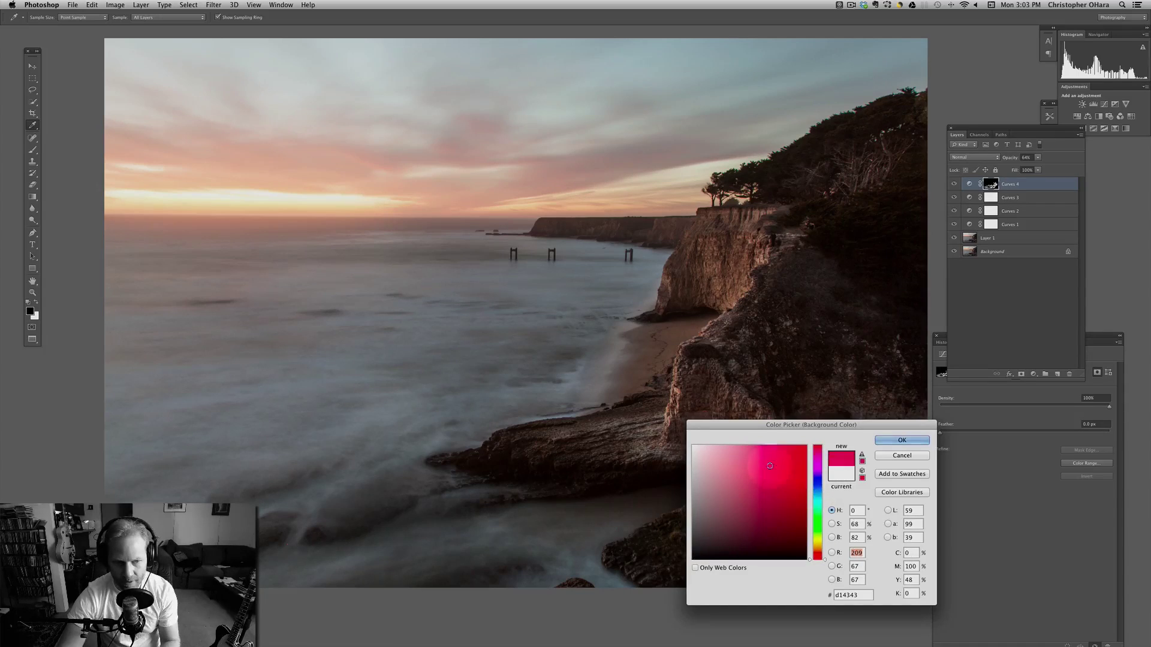
pyautogui.click(902, 441)
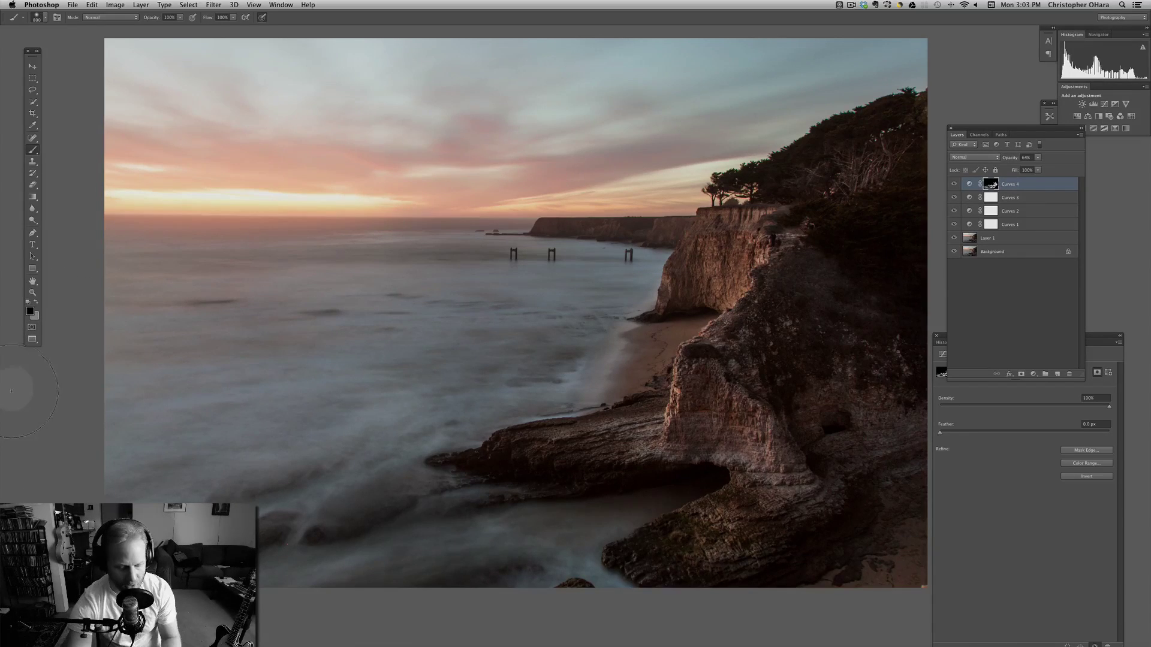
pyautogui.press('d')
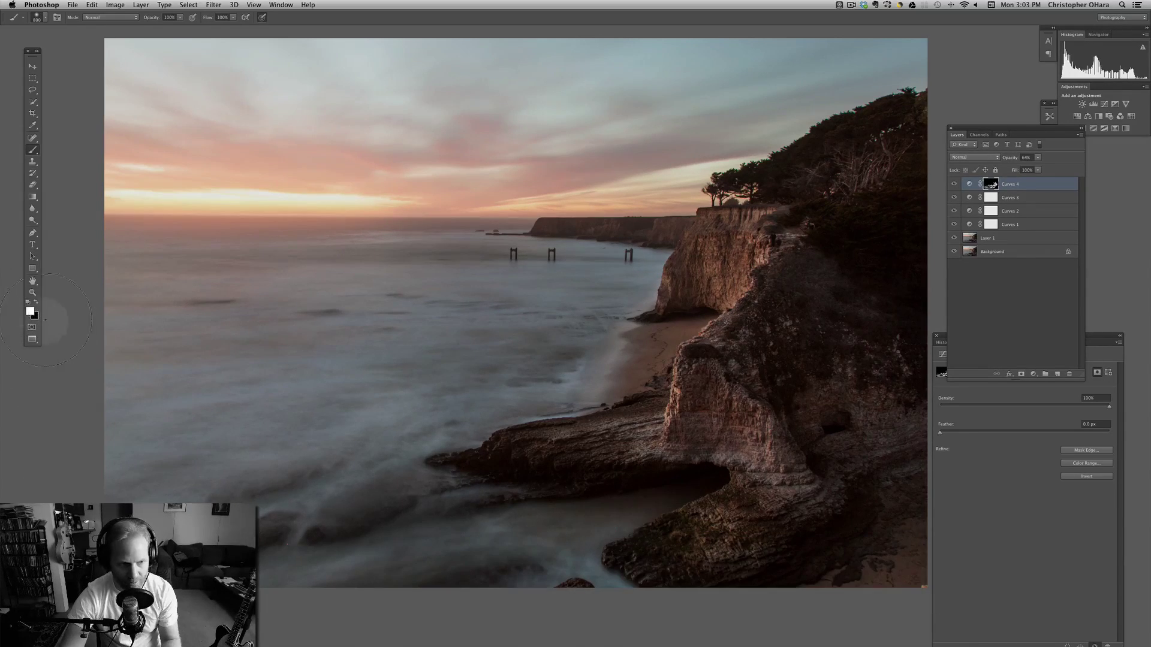
pyautogui.hotkey('alt', 'x')
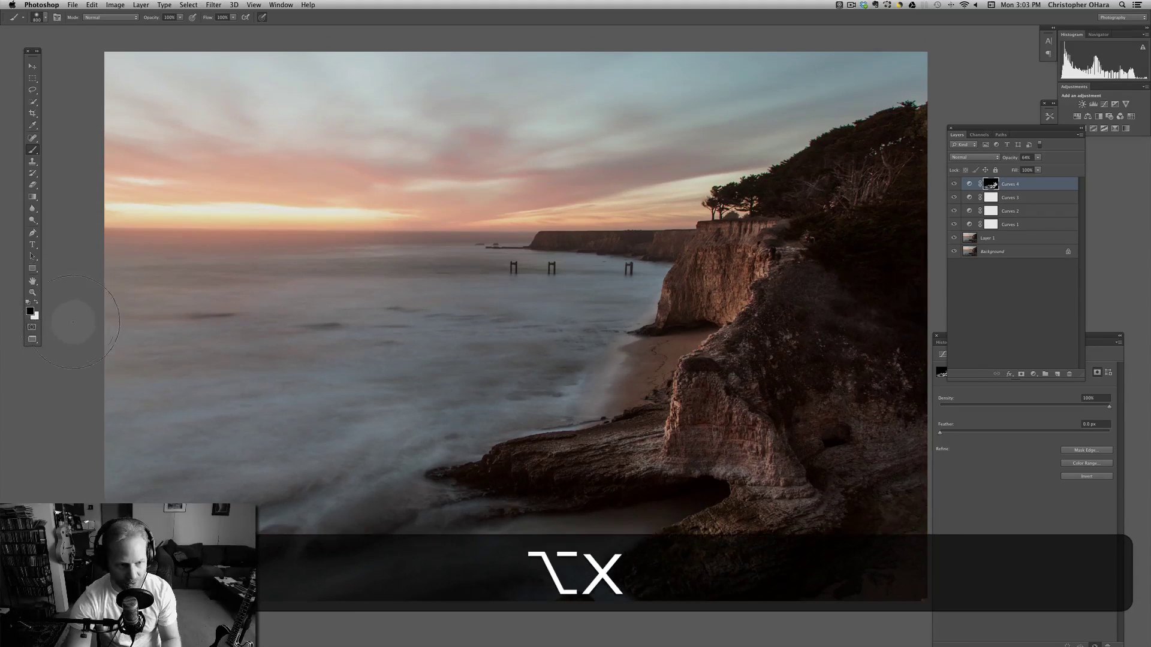
# Step: Paint white over the open sea on the Curves 4 mask, undo unwanted strokes, and deselect the layer
pyautogui.press('space')
pyautogui.moveTo(393, 410); pyautogui.dragTo(373, 393)
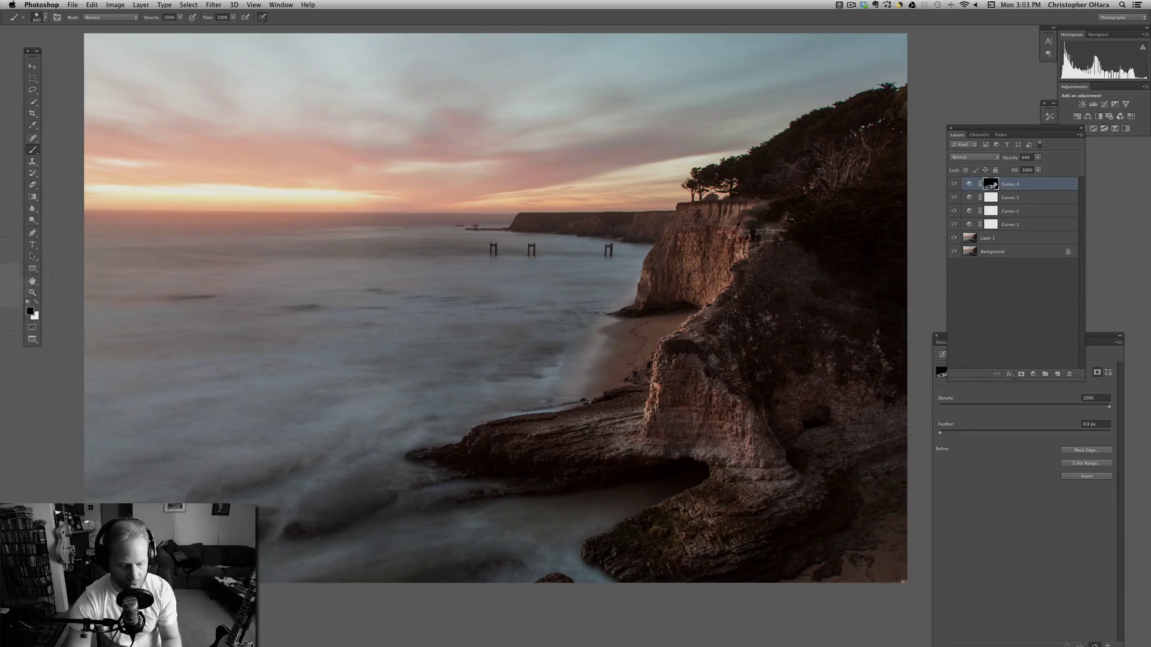
pyautogui.press('x')
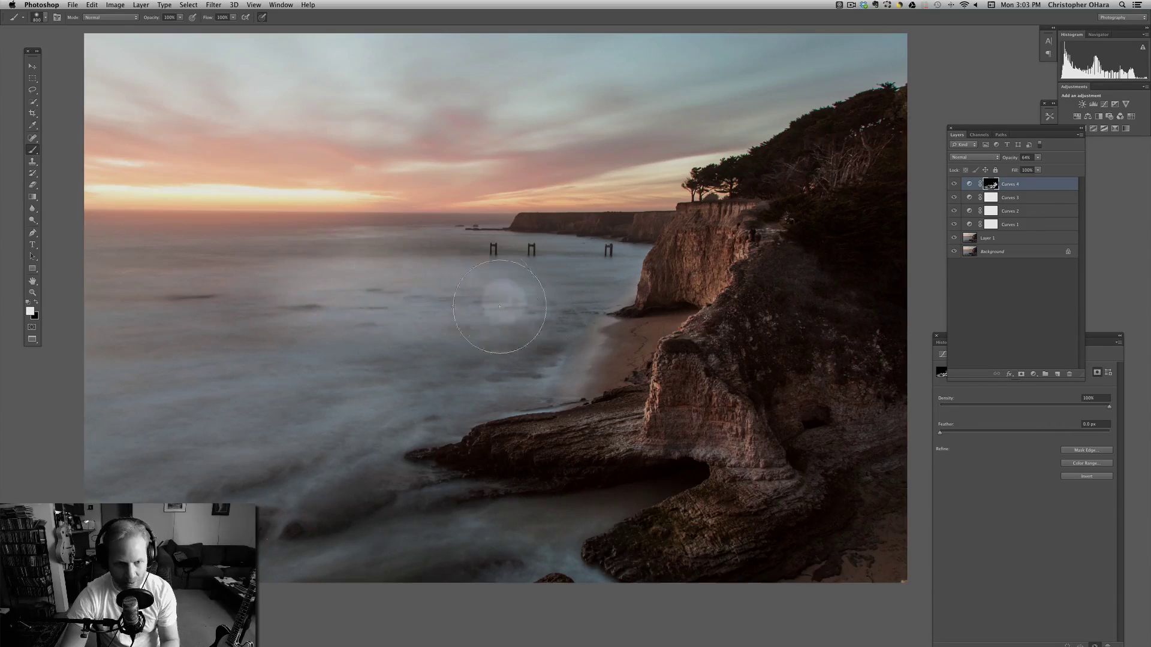
pyautogui.press('super')
pyautogui.press('super+z')
pyautogui.press('alt+super+z')
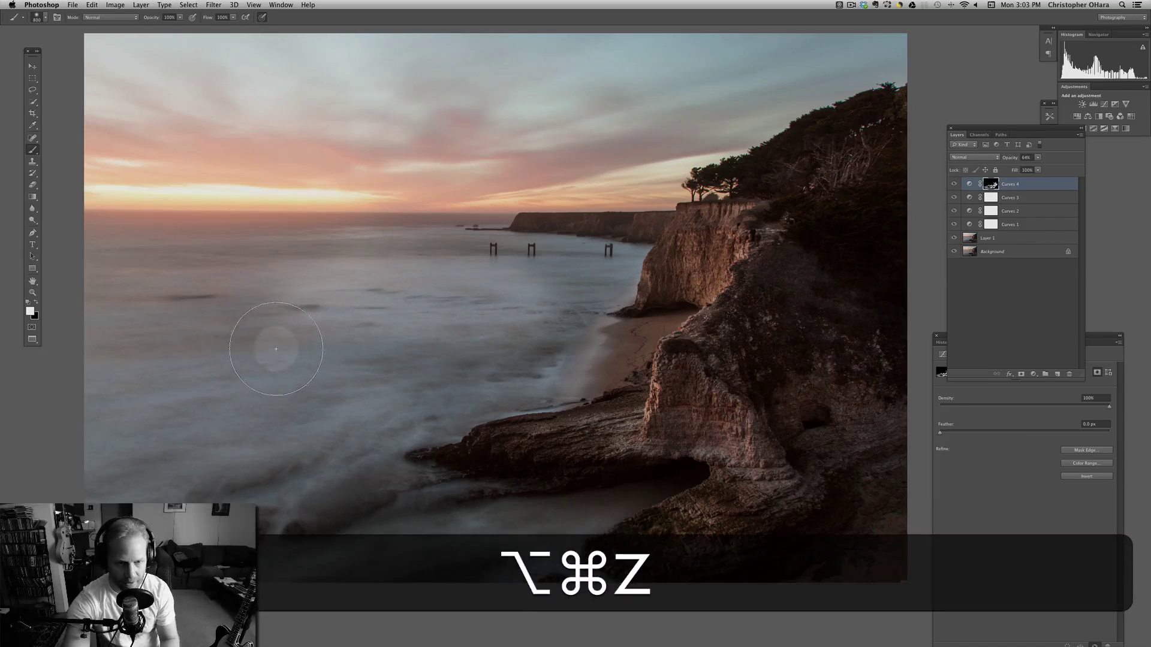
pyautogui.press('alt+super+z')
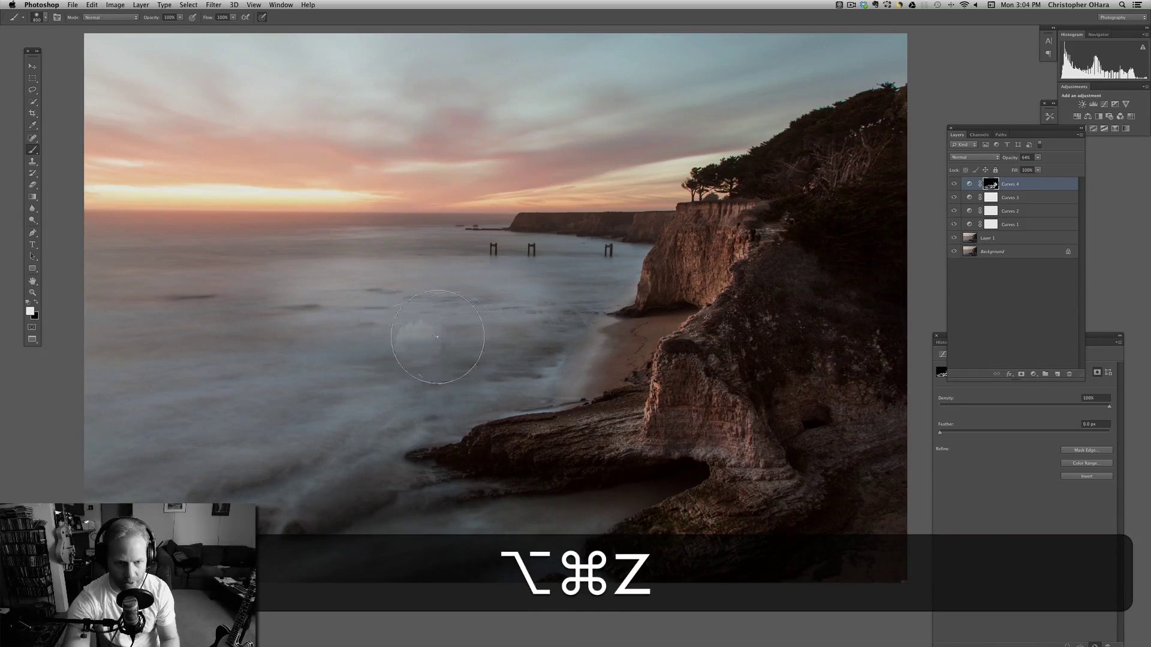
pyautogui.press('super+minus')
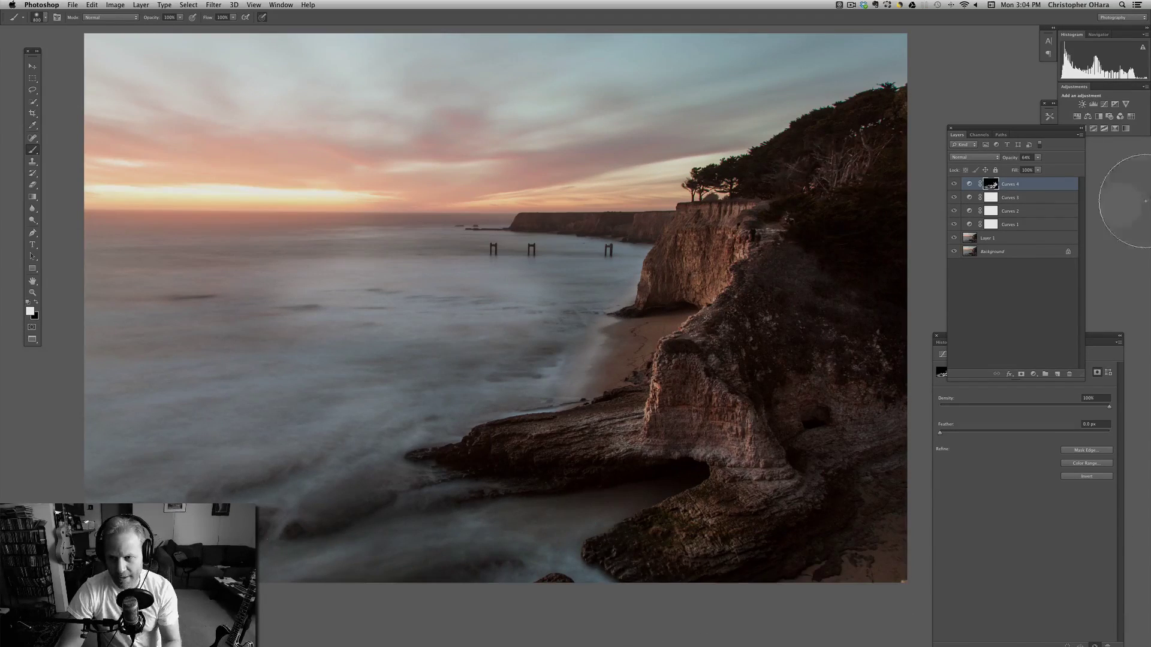
pyautogui.click(1024, 307)
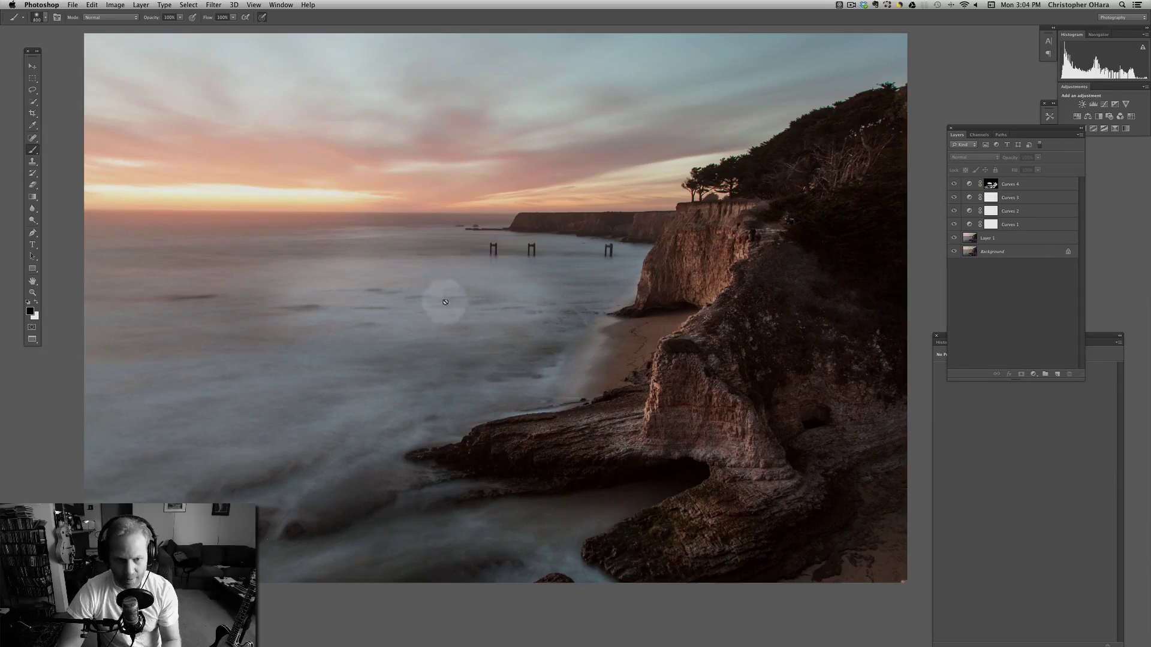
pyautogui.hotkey('ctrl', 'Left')
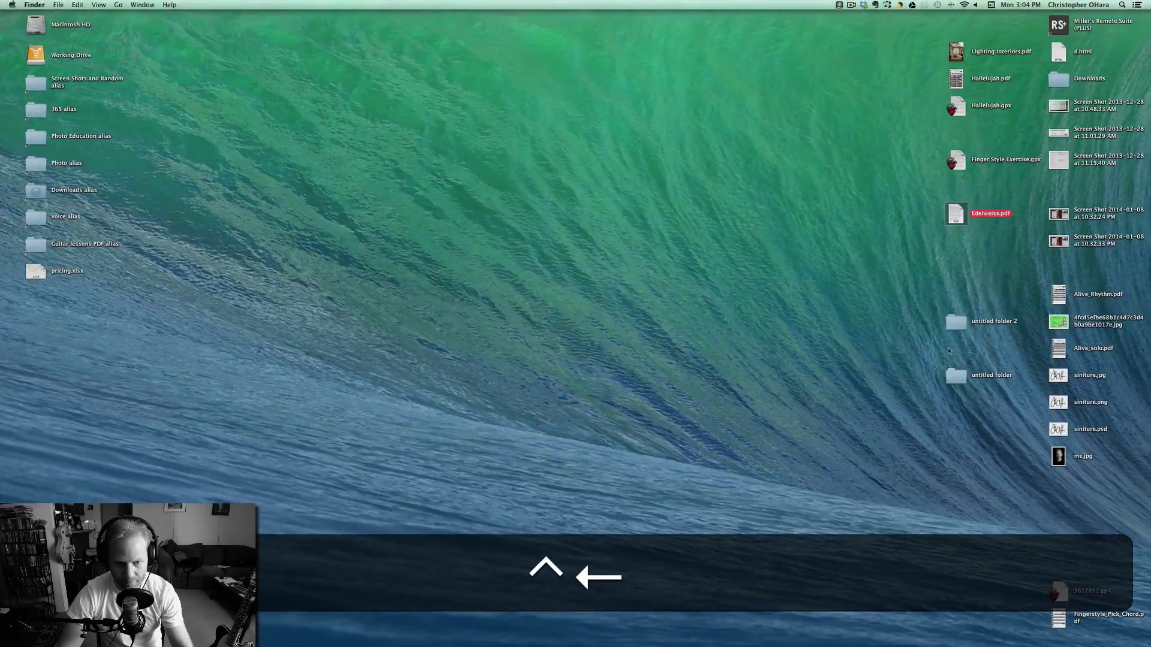
pyautogui.hotkey('ctrl', 'Left')
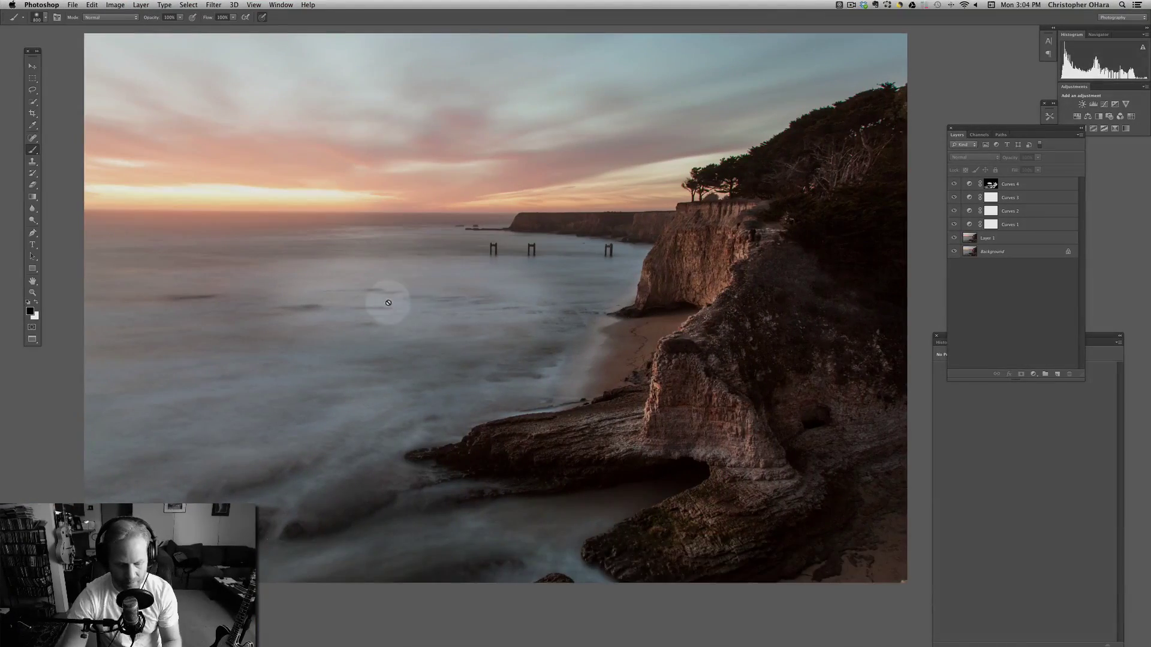
# Step: Undo the leftover white brushwork over the open sea on the Curves 4 mask and deselect the layer
pyautogui.press('b')
pyautogui.click(989, 184)
pyautogui.press('b')
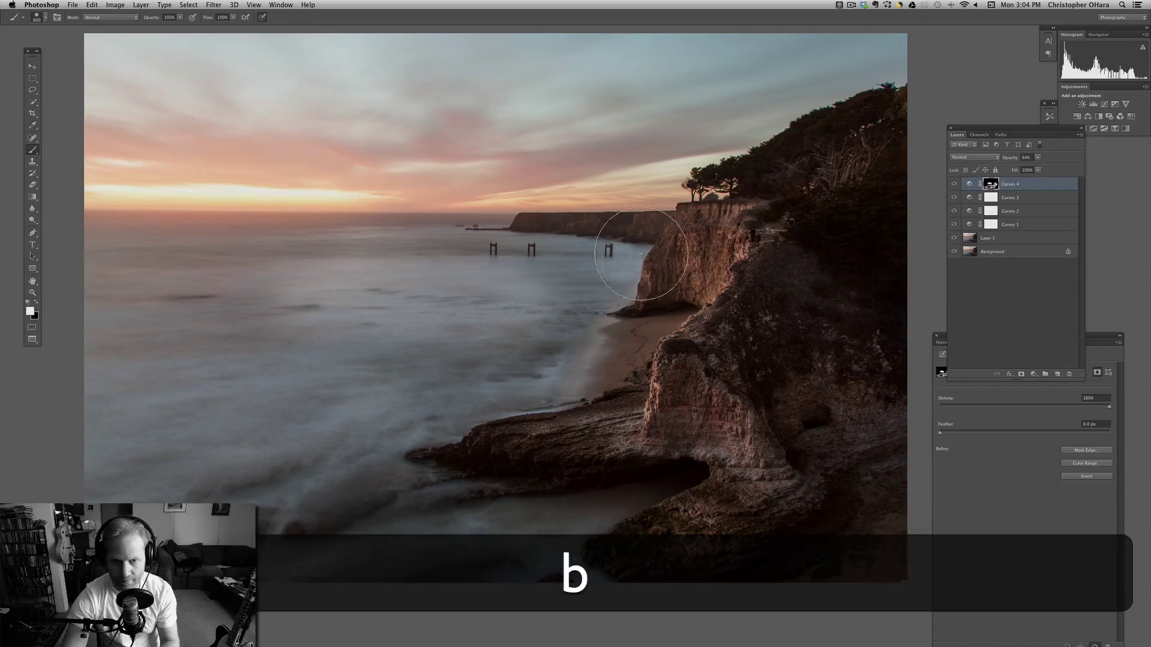
pyautogui.press('x')
pyautogui.press('alt+super+z')
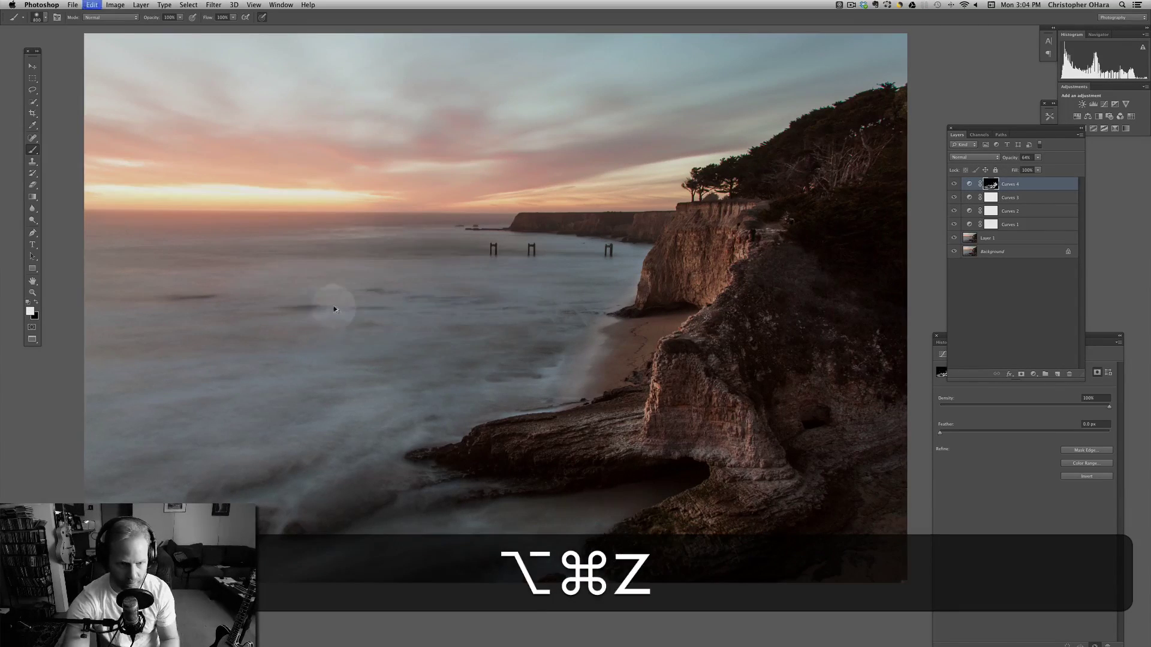
pyautogui.click(981, 284)
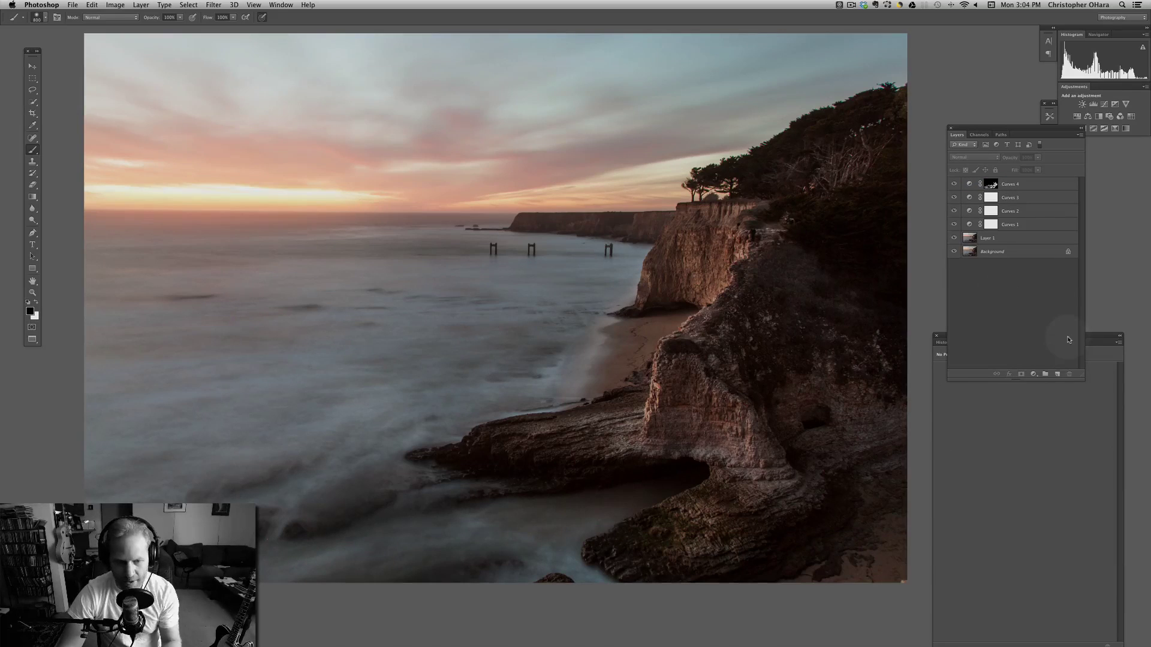
# Step: Hide the Curves 3 adjustment layer to check its effect and delete it from the layer stack
pyautogui.click(955, 197)
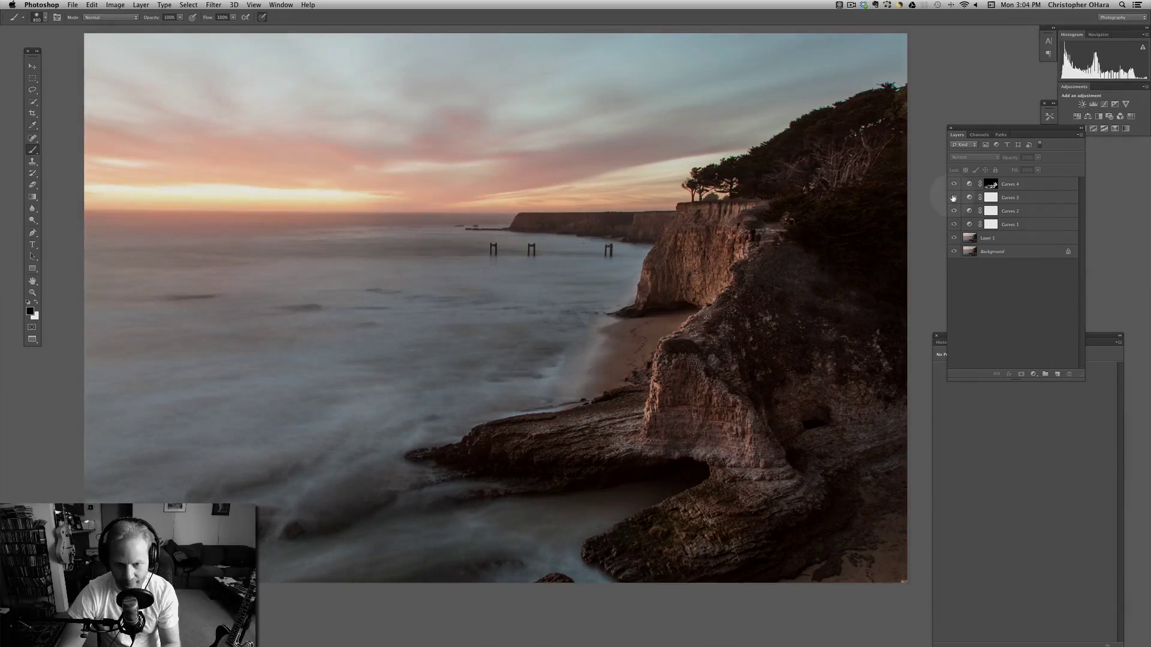
pyautogui.click(991, 198)
pyautogui.press('x')
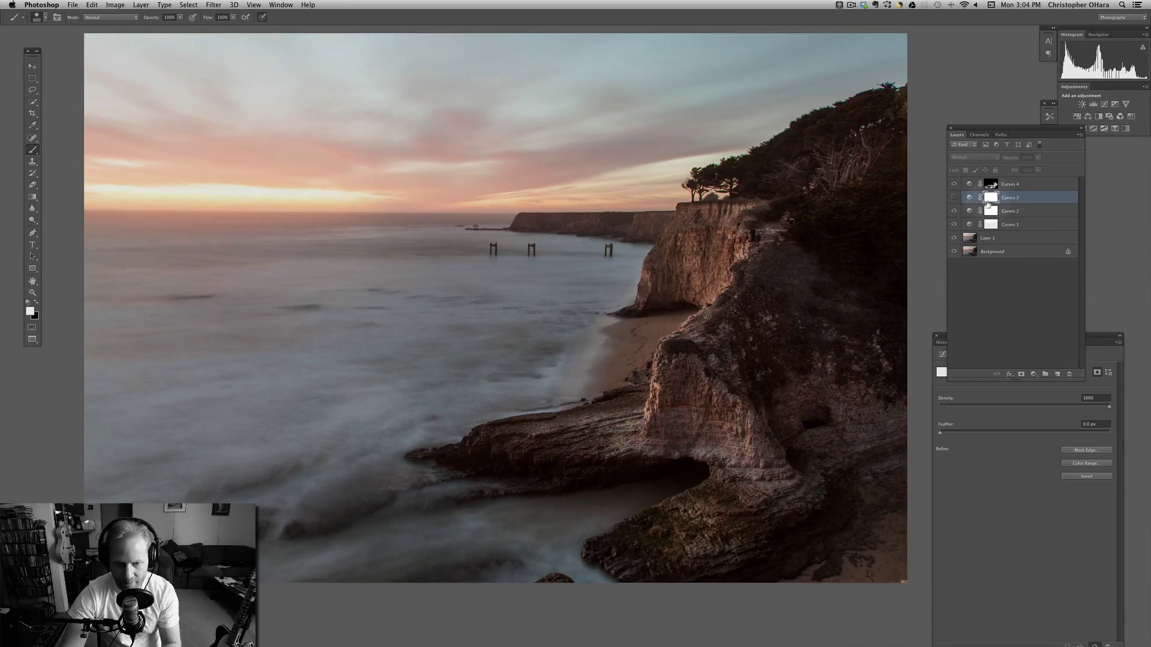
pyautogui.press('BackSpace')
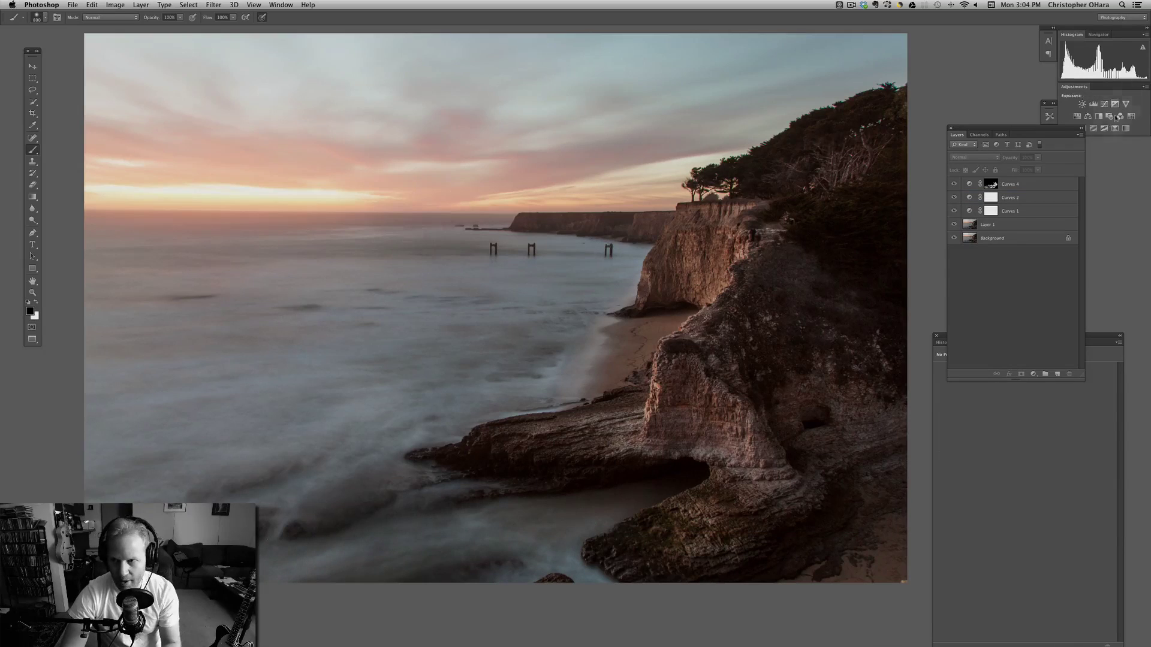
# Step: Add a darkening Curves layer above Curves 4 with its midtone point pulled down at input 143, and invert its mask to black
pyautogui.click(1104, 105)
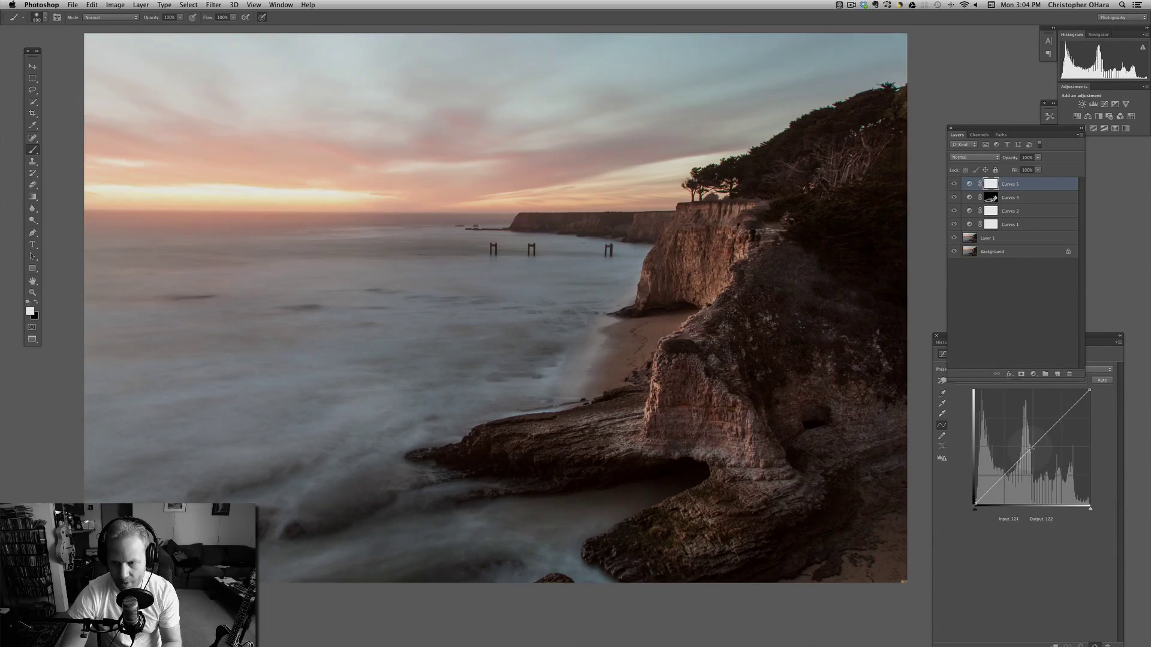
pyautogui.moveTo(1030, 449); pyautogui.dragTo(1039, 457)
pyautogui.press('g')
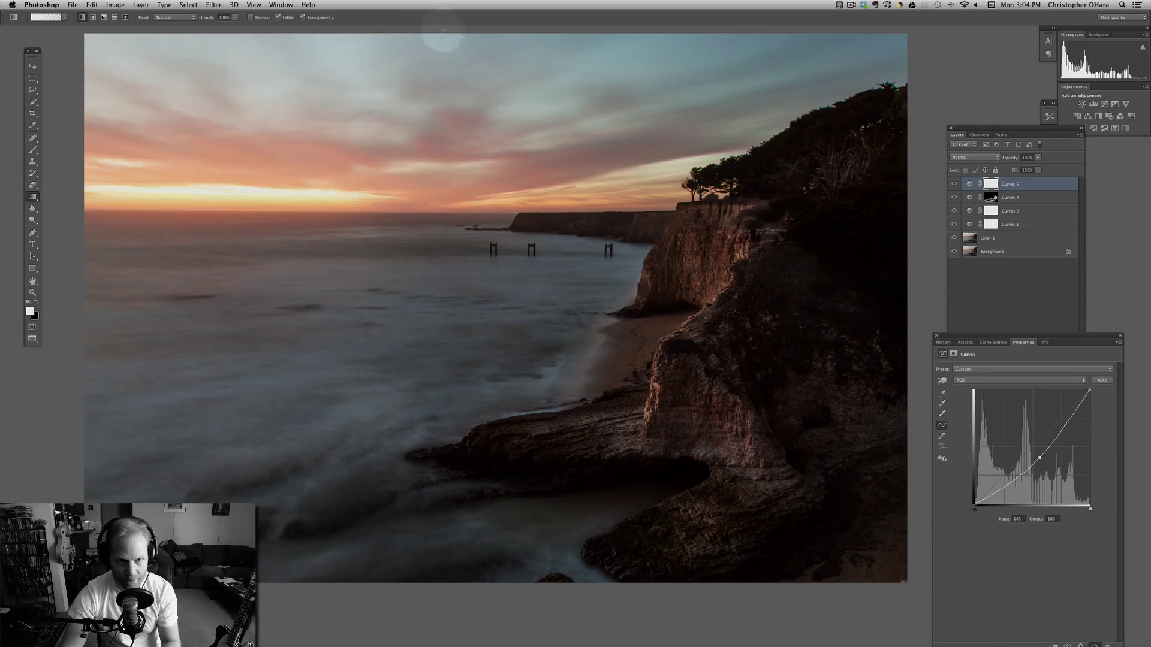
pyautogui.press('super+i')
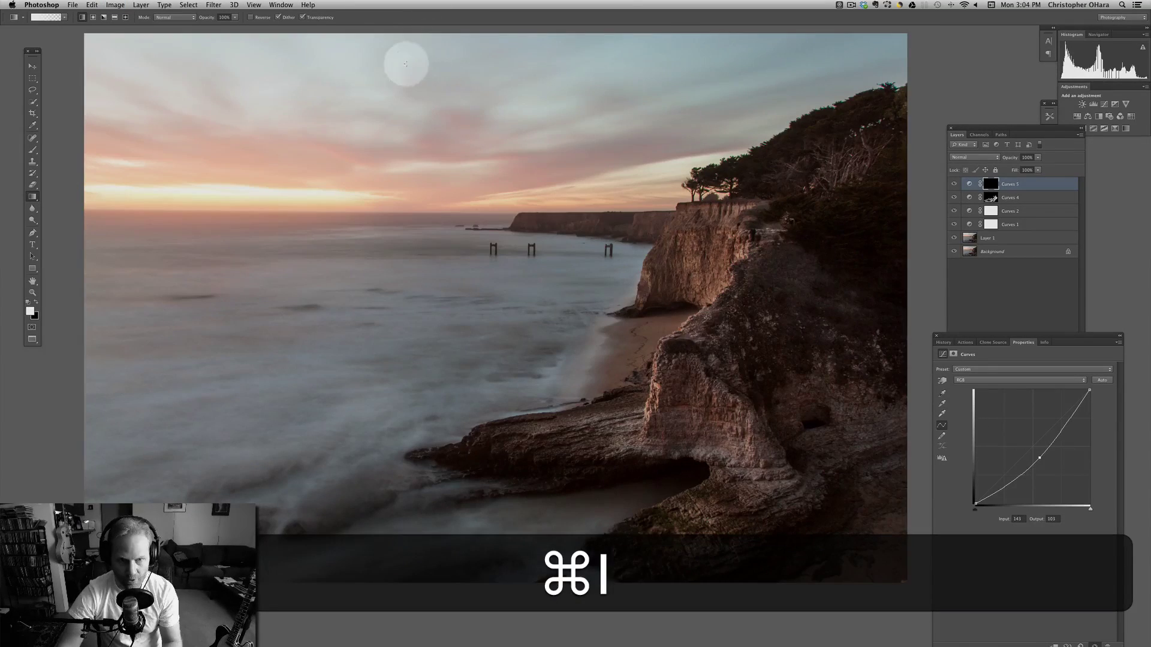
pyautogui.scroll(2, 394, 60)
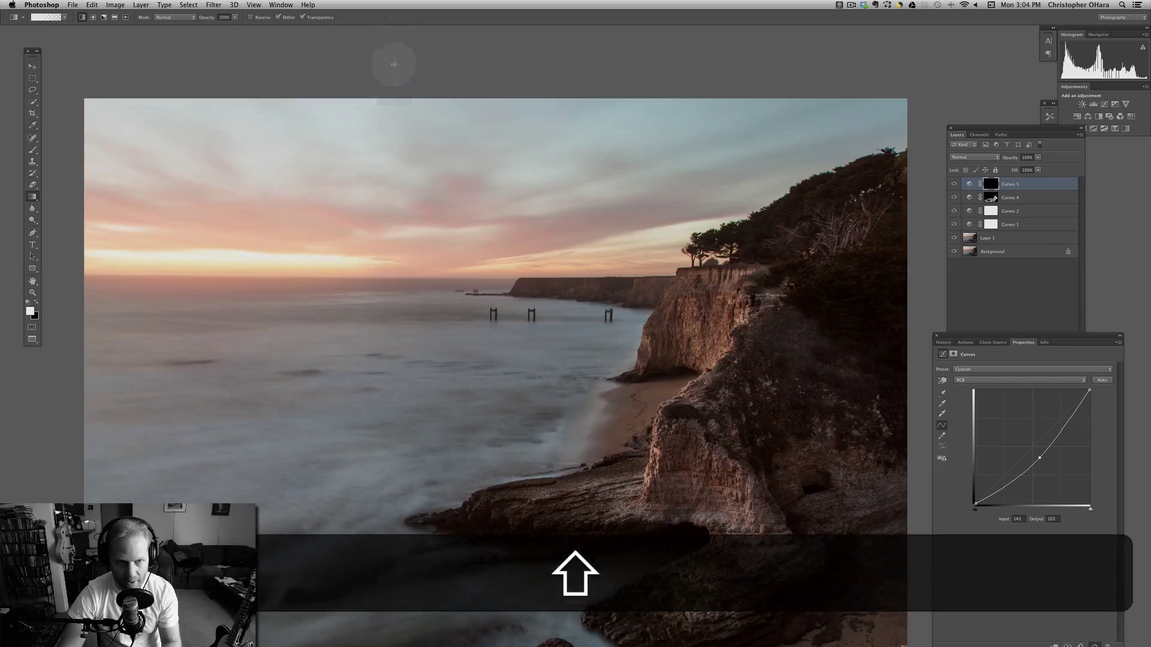
pyautogui.press('super')
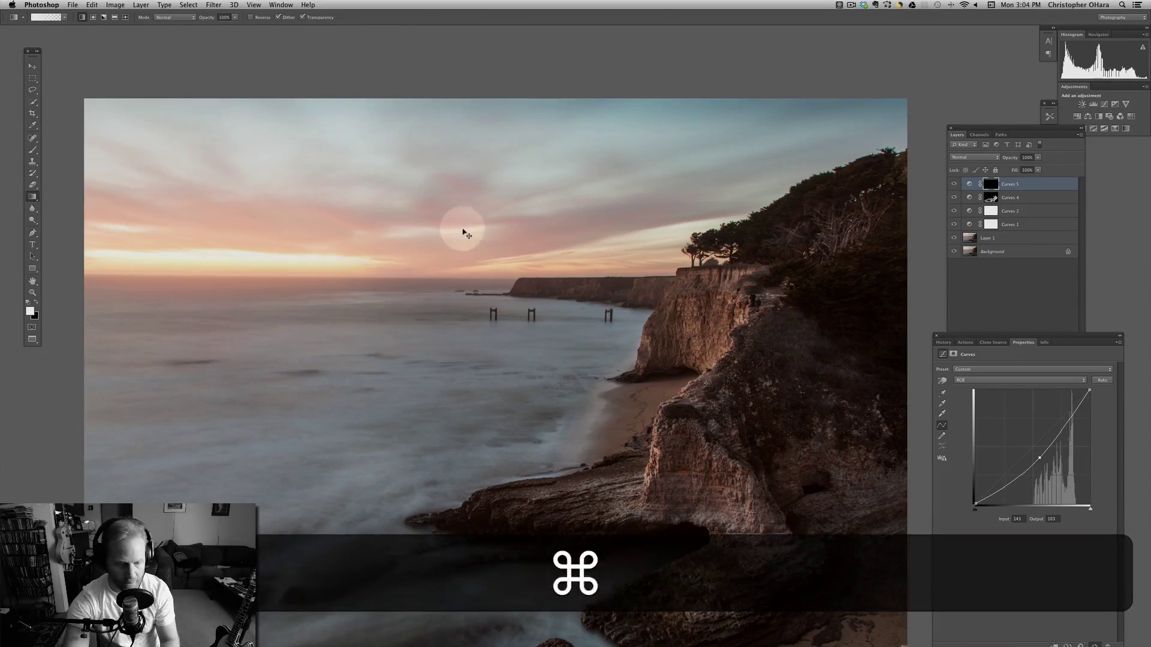
pyautogui.press('super+z')
pyautogui.moveTo(445, 291); pyautogui.dragTo(441, 232)
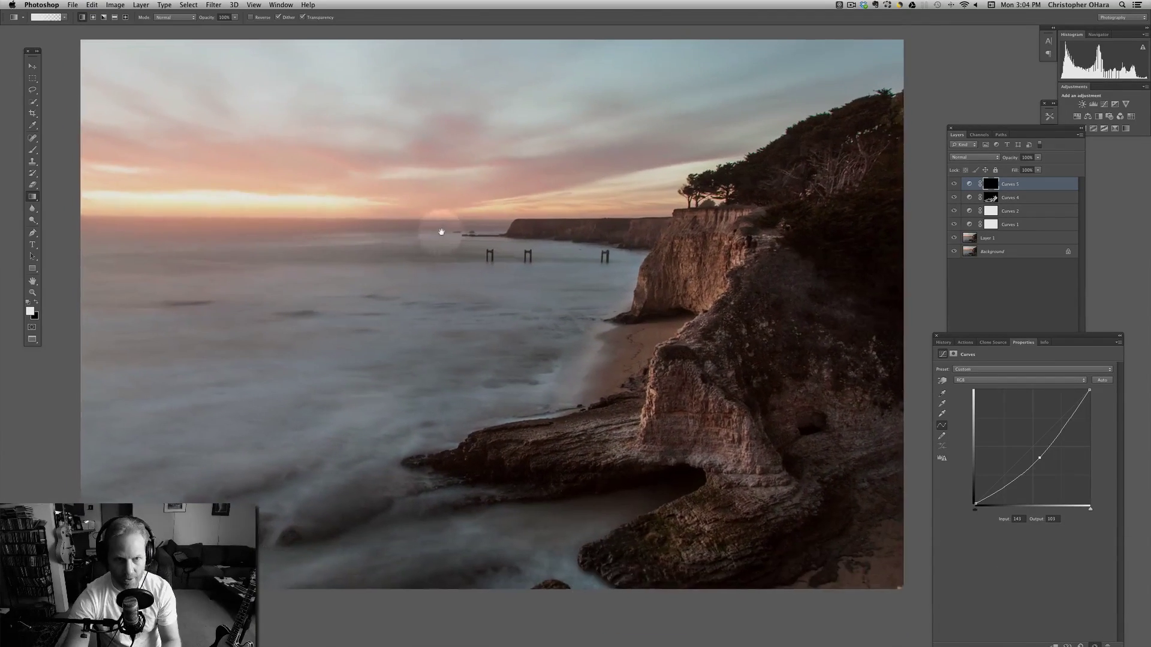
pyautogui.press('shift')
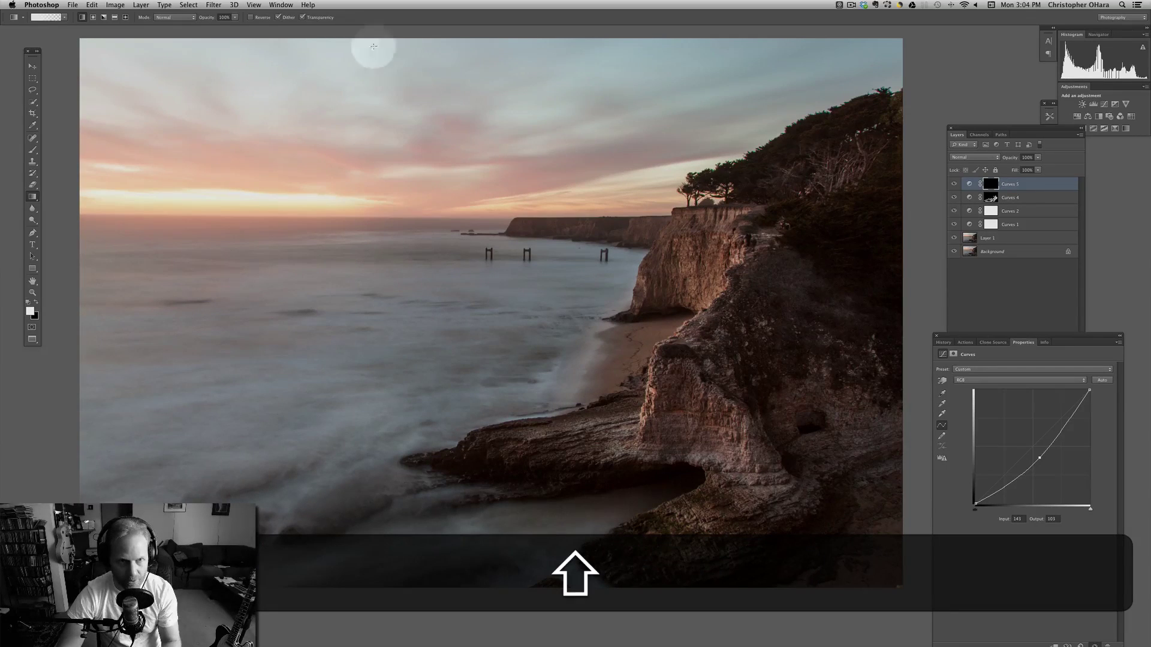
pyautogui.press('shift')
pyautogui.moveTo(319, 42); pyautogui.dragTo(329, 95)
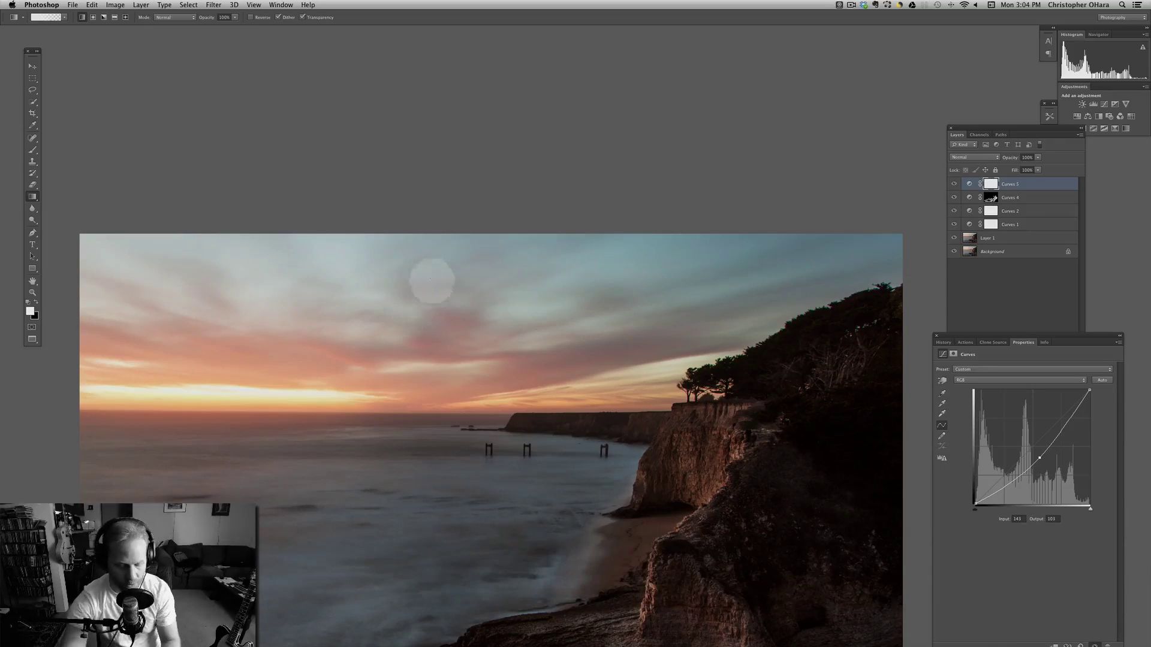
pyautogui.press('super+z')
pyautogui.press('space')
pyautogui.moveTo(429, 337); pyautogui.dragTo(453, 152)
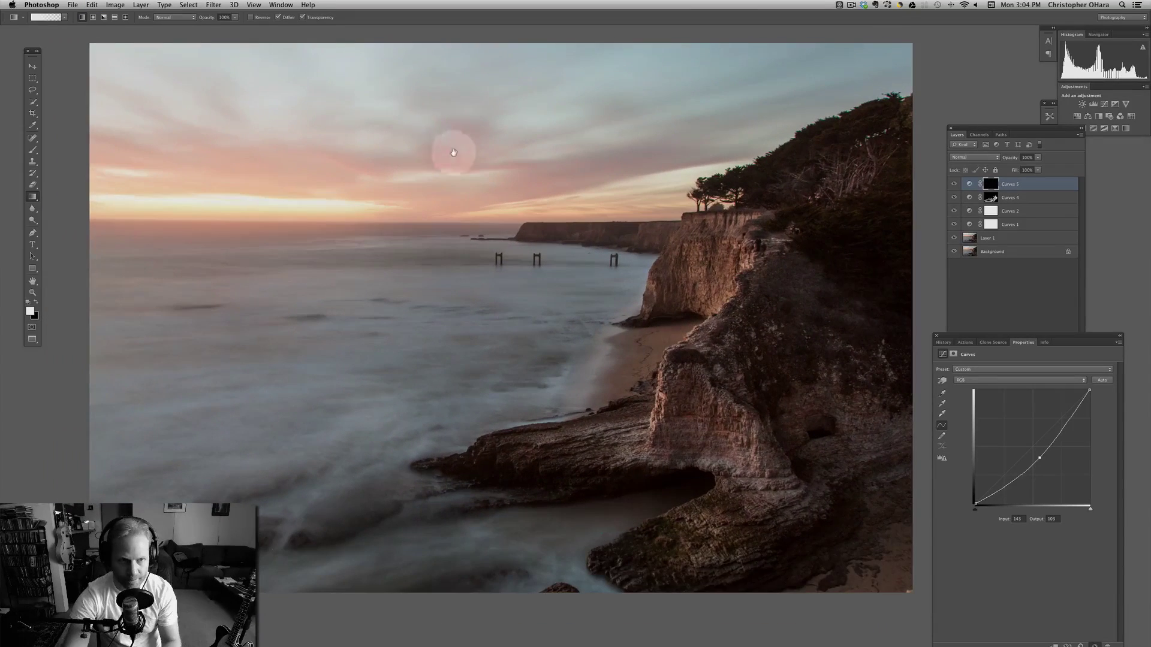
pyautogui.press('shift')
pyautogui.moveTo(365, 48); pyautogui.dragTo(373, 146)
pyautogui.press('shift+super+z')
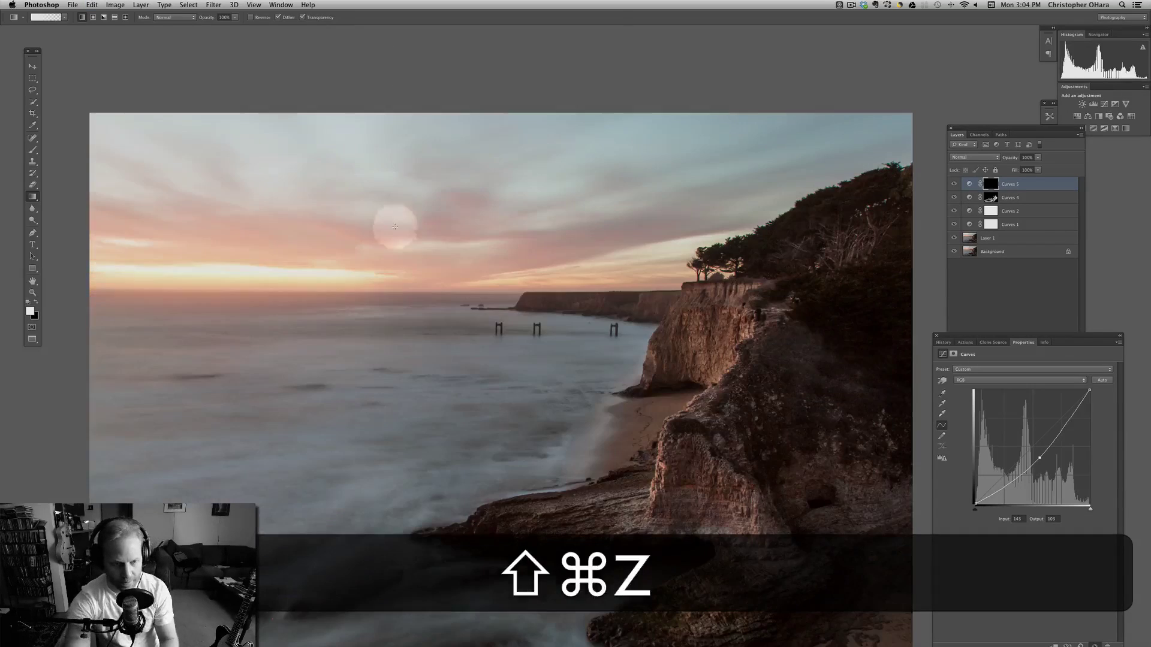
pyautogui.press('super+z')
pyautogui.press('space')
pyautogui.moveTo(426, 251); pyautogui.dragTo(372, 128)
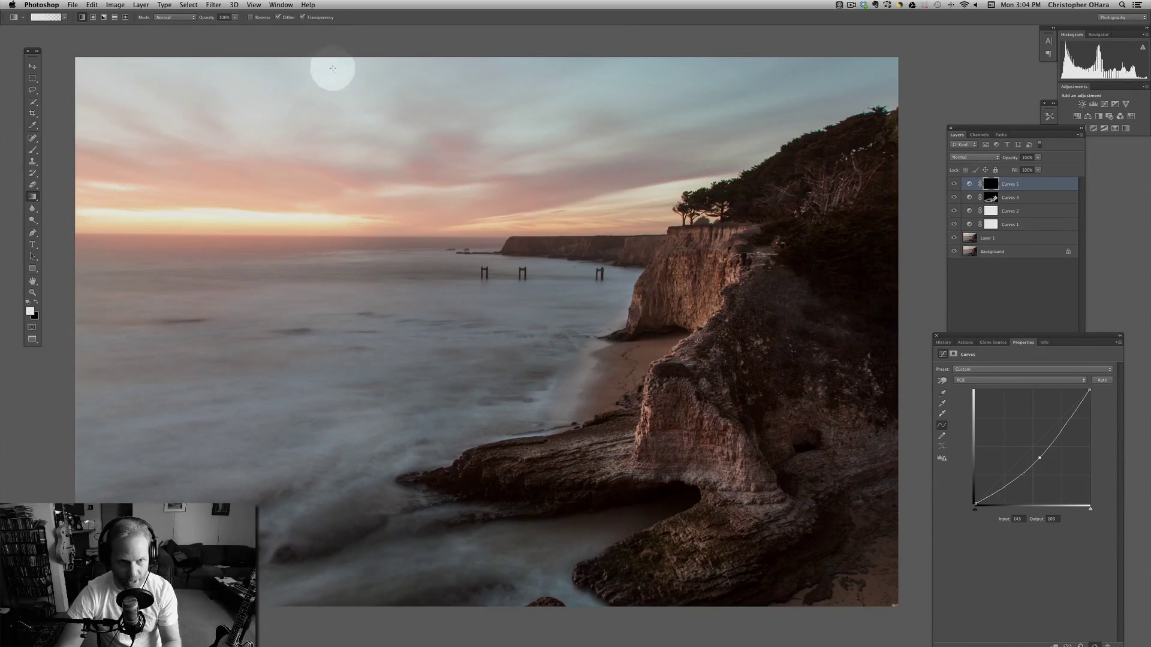
# Step: Apply a white gradient from the upper edge of the sky to just below the horizon on the Curves 5 mask and compare before and after
pyautogui.moveTo(327, 63); pyautogui.dragTo(337, 255)
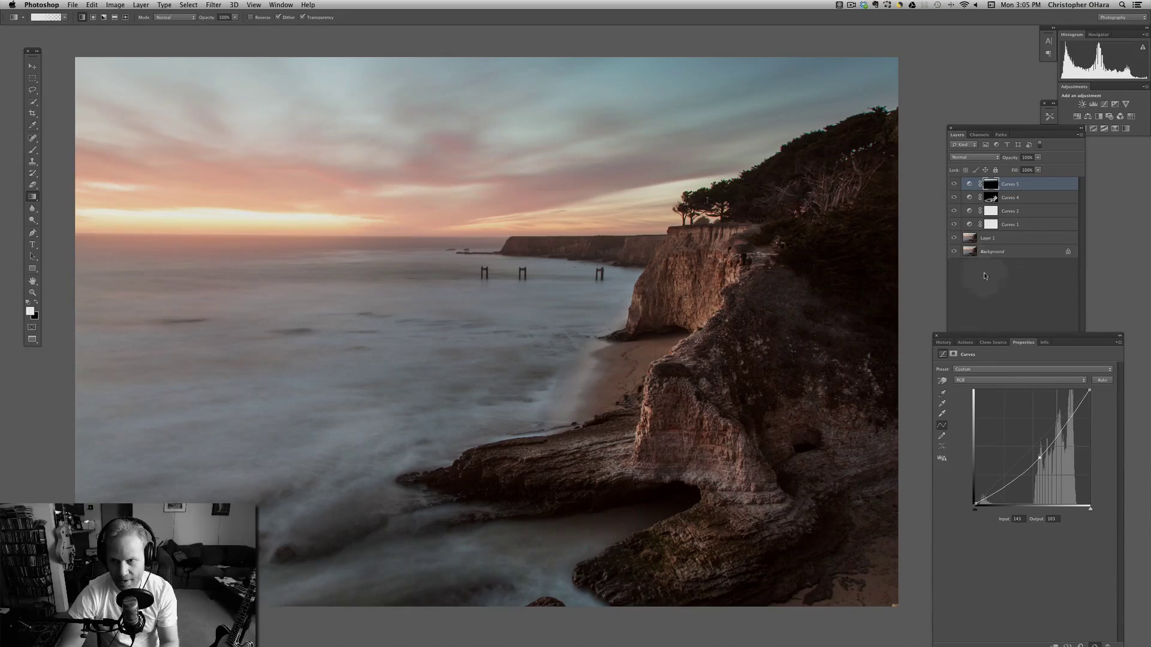
pyautogui.click(956, 186)
pyautogui.click(954, 184)
pyautogui.click(955, 185)
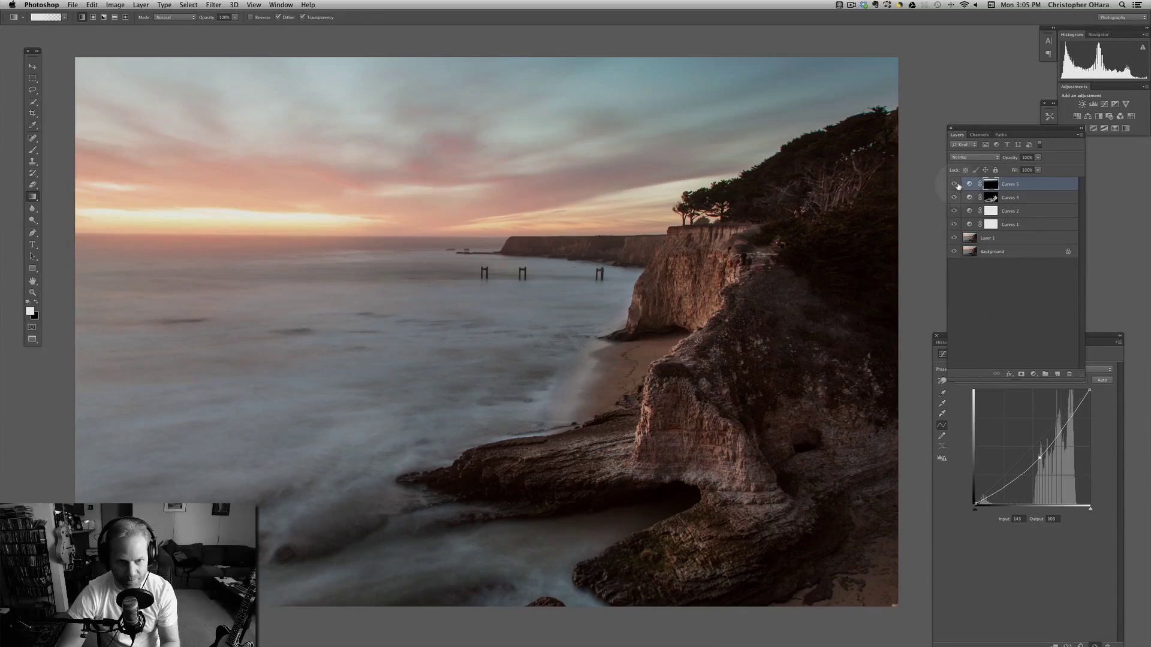
pyautogui.click(955, 184)
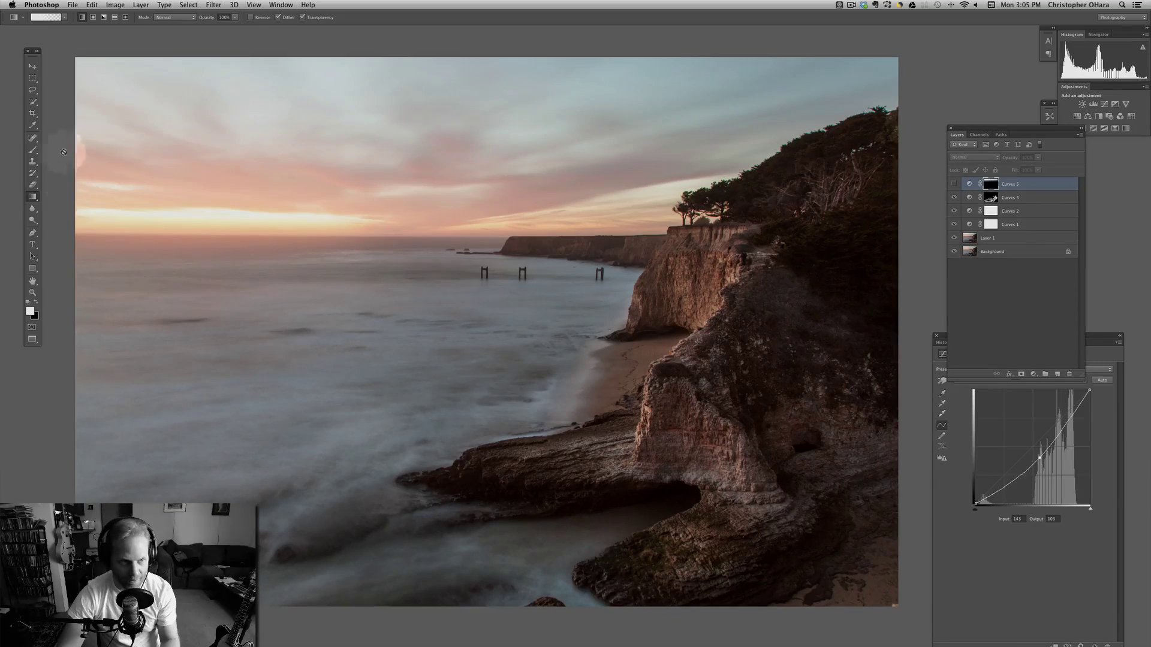
# Step: Check the active gradient in the Gradient Editor and accept the Foreground to Transparent preset
pyautogui.click(106, 121)
pyautogui.press('Return')
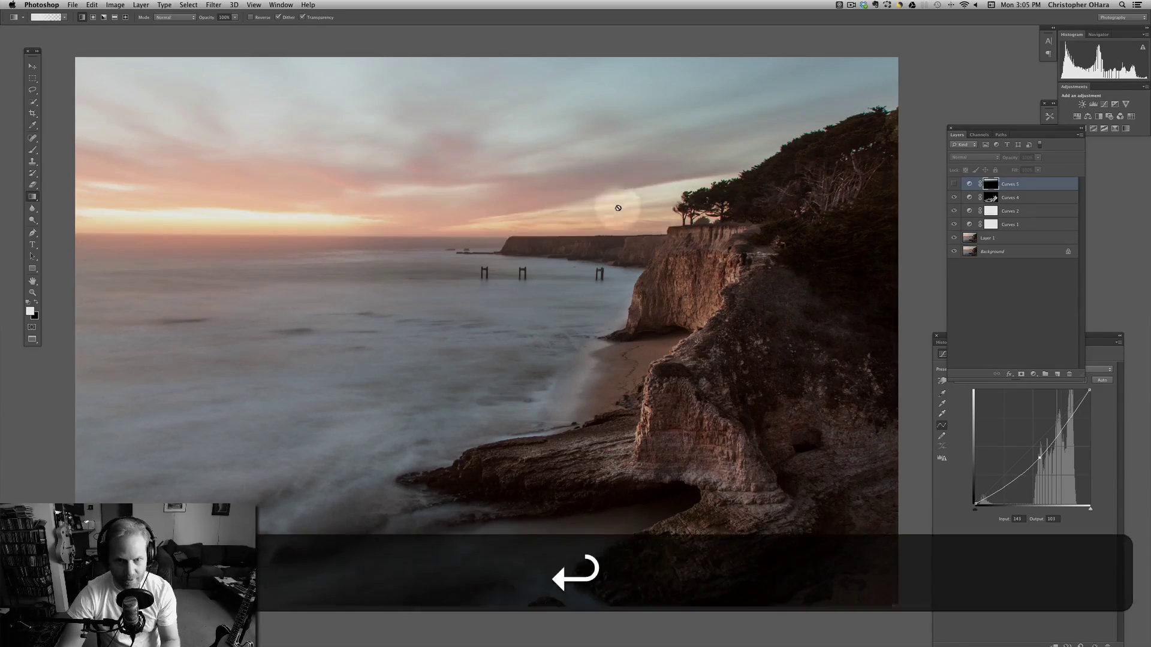
pyautogui.click(45, 18)
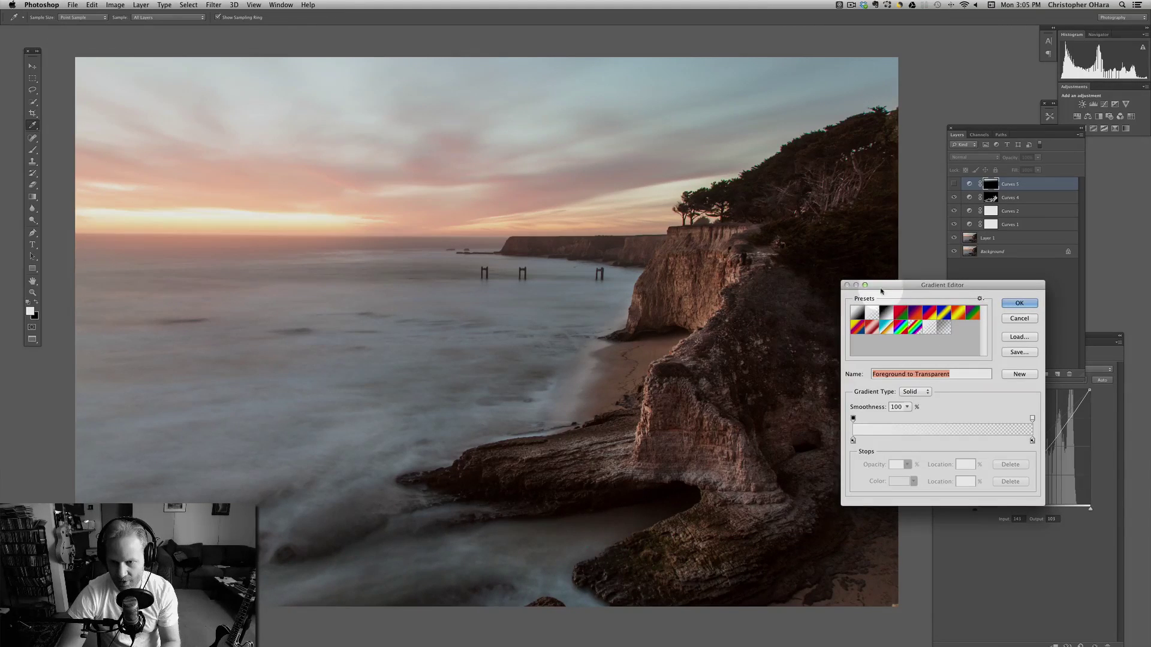
pyautogui.moveTo(879, 287); pyautogui.dragTo(849, 261)
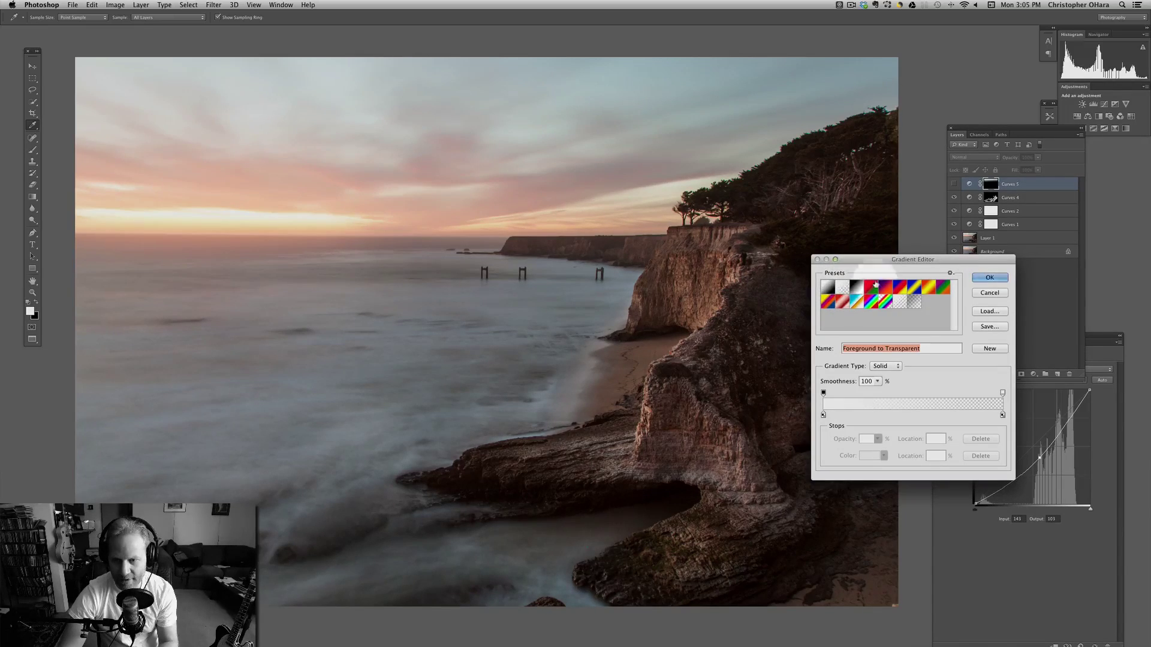
pyautogui.click(990, 278)
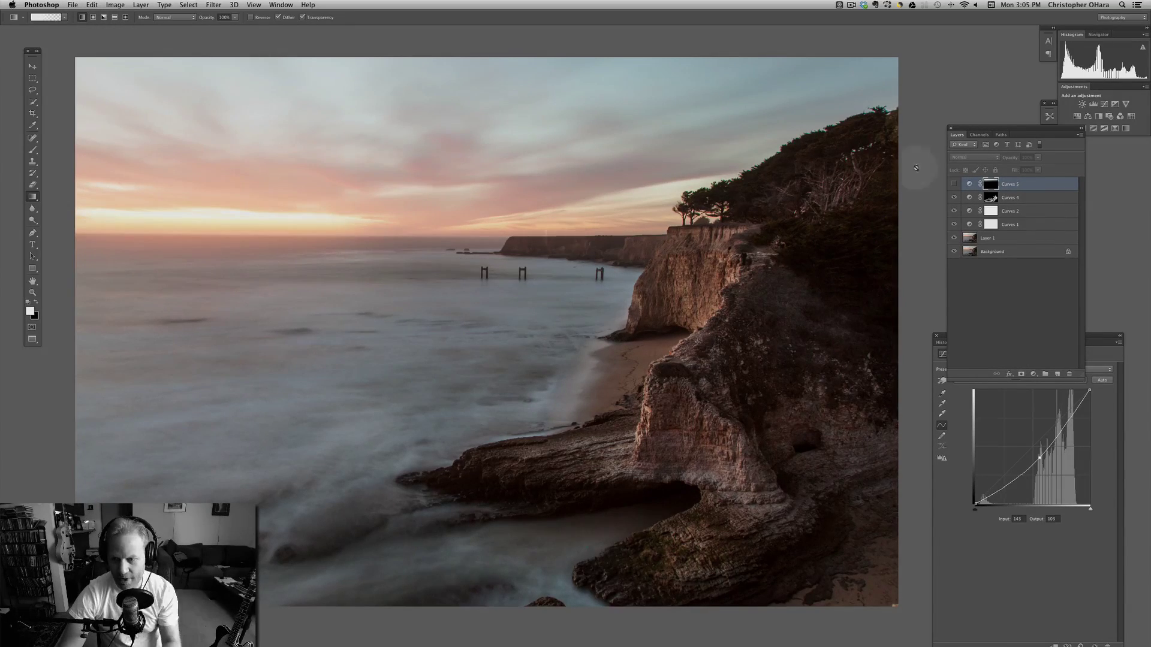
# Step: Make the Curves 5 layer visible again and readjust its midtone curve point to input 147 for a darker sky
pyautogui.moveTo(1041, 457); pyautogui.dragTo(1043, 458)
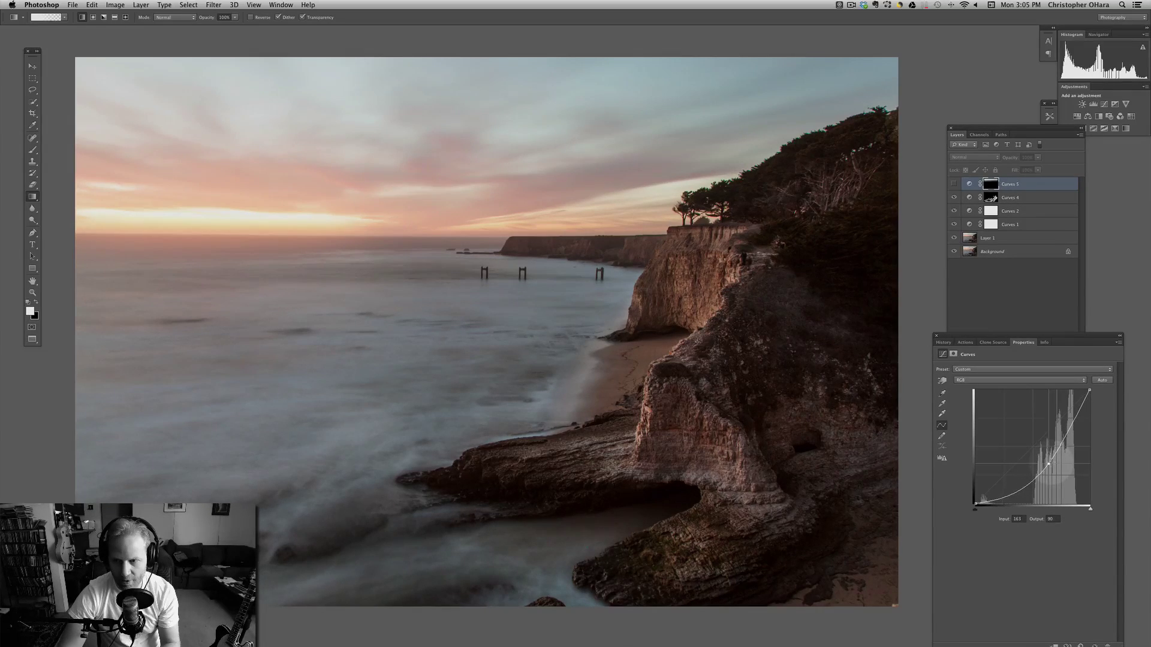
pyautogui.click(954, 184)
pyautogui.moveTo(1047, 463); pyautogui.dragTo(1044, 458)
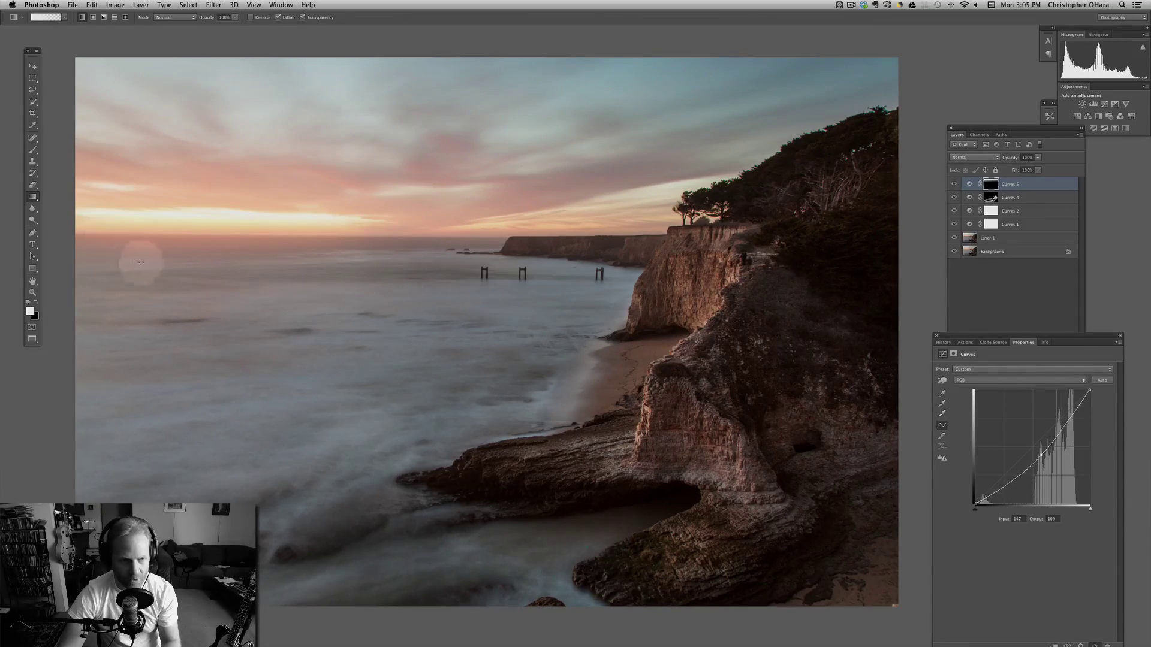
# Step: Add two more white gradients from the sky down into the sea on the Curves 5 mask and fine-tune its curve point at input 141
pyautogui.moveTo(184, 55); pyautogui.dragTo(303, 304)
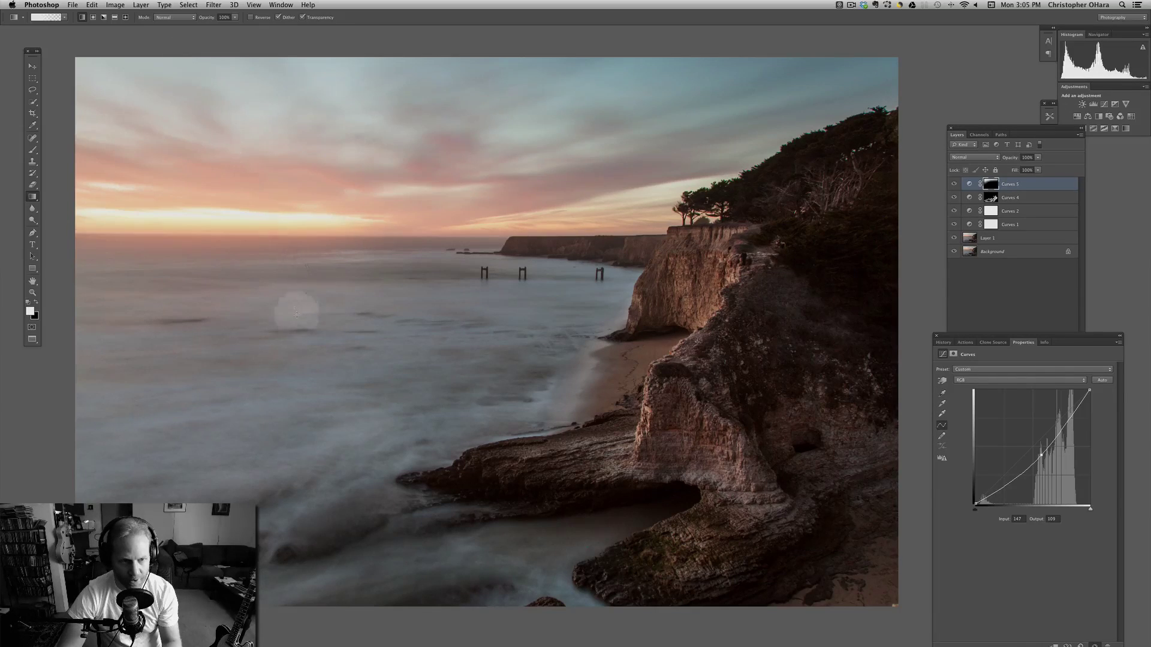
pyautogui.moveTo(514, 128); pyautogui.dragTo(492, 301)
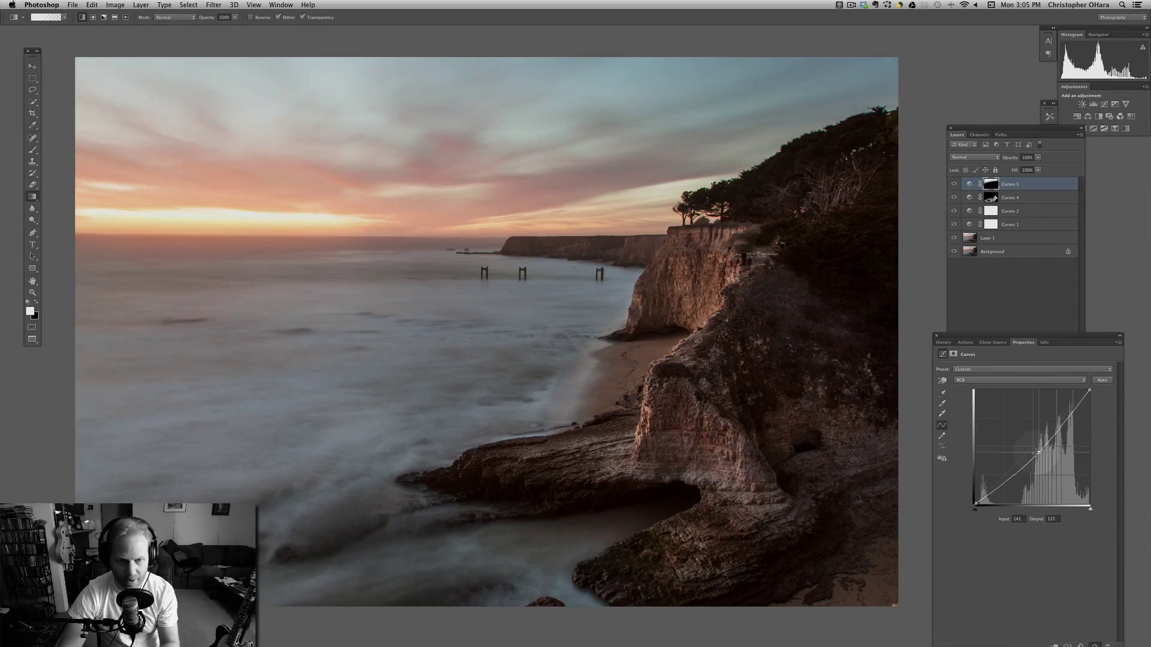
pyautogui.moveTo(1037, 454); pyautogui.dragTo(1039, 452)
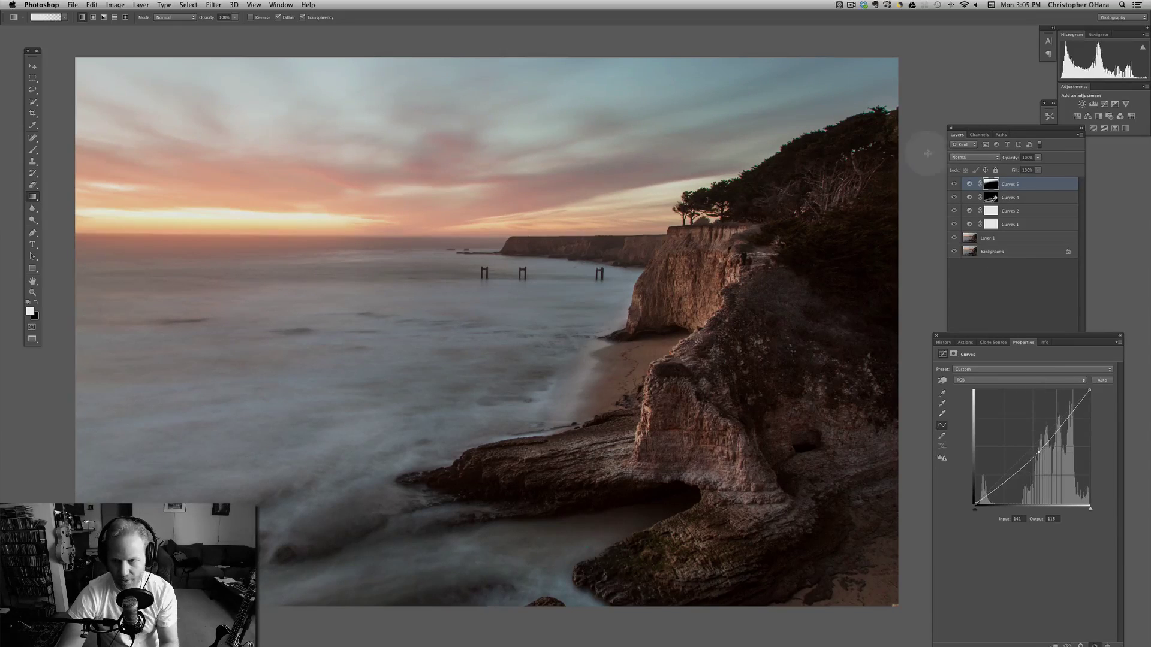
# Step: Compare the photo with and without Curves 5, lower that layer's opacity, and deselect it
pyautogui.click(953, 185)
pyautogui.click(953, 185)
pyautogui.click(953, 185)
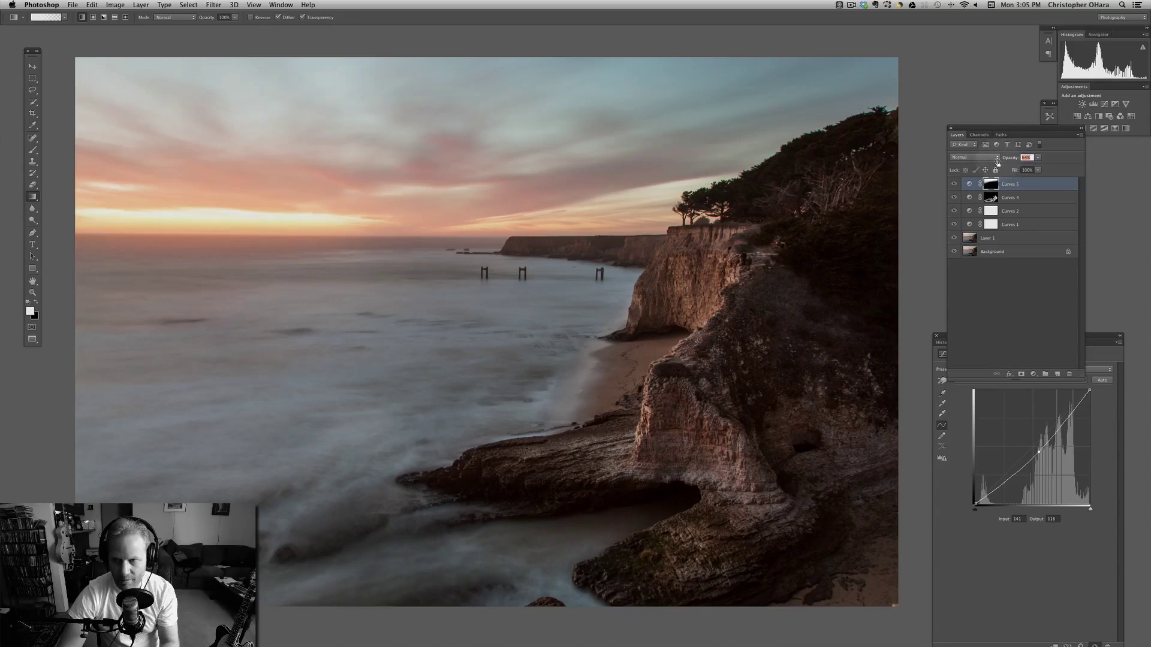
pyautogui.click(998, 316)
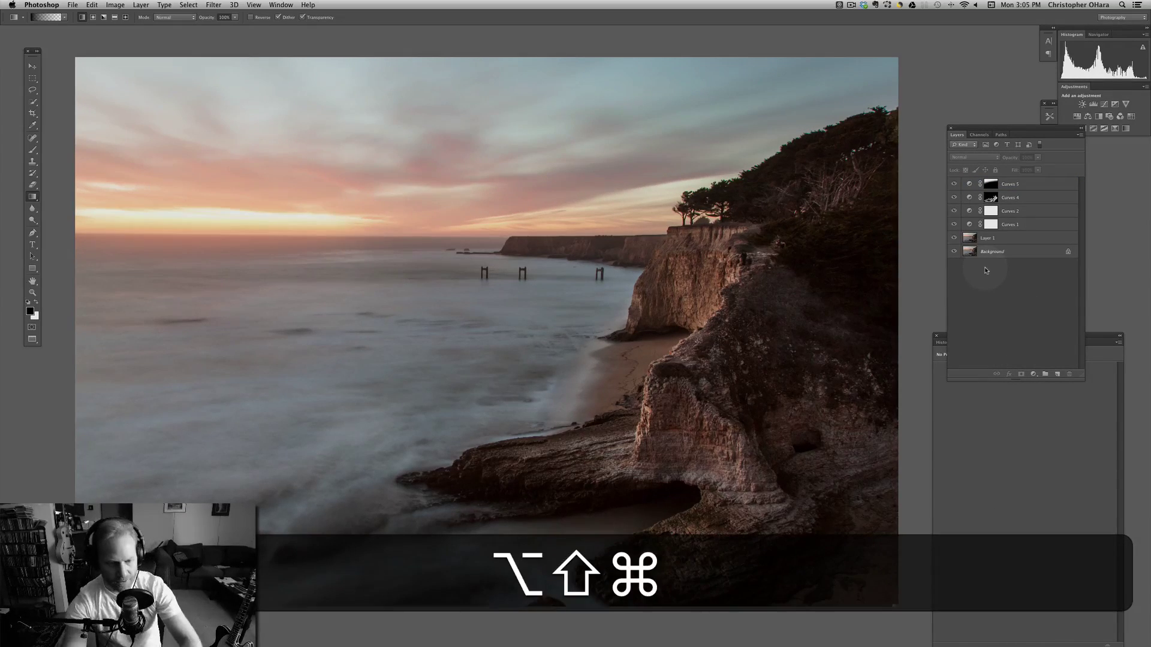
# Step: Stamp all visible layers into a new merged layer at the top of the stack and deselect it
pyautogui.press('alt+shift+super+e')
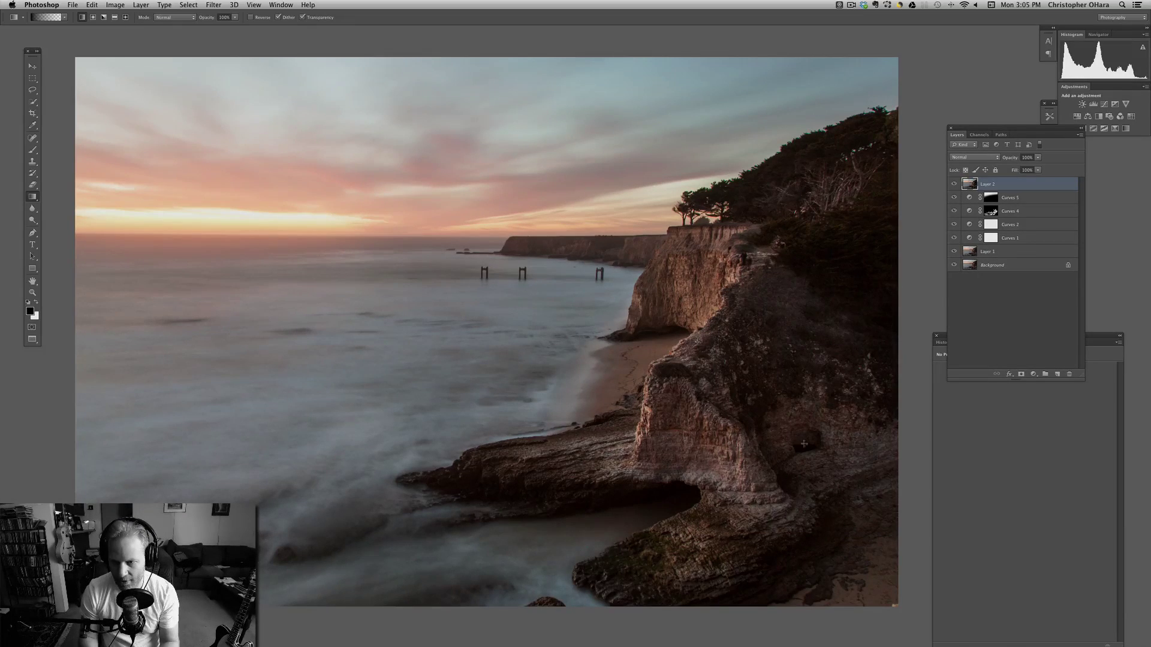
pyautogui.click(1017, 305)
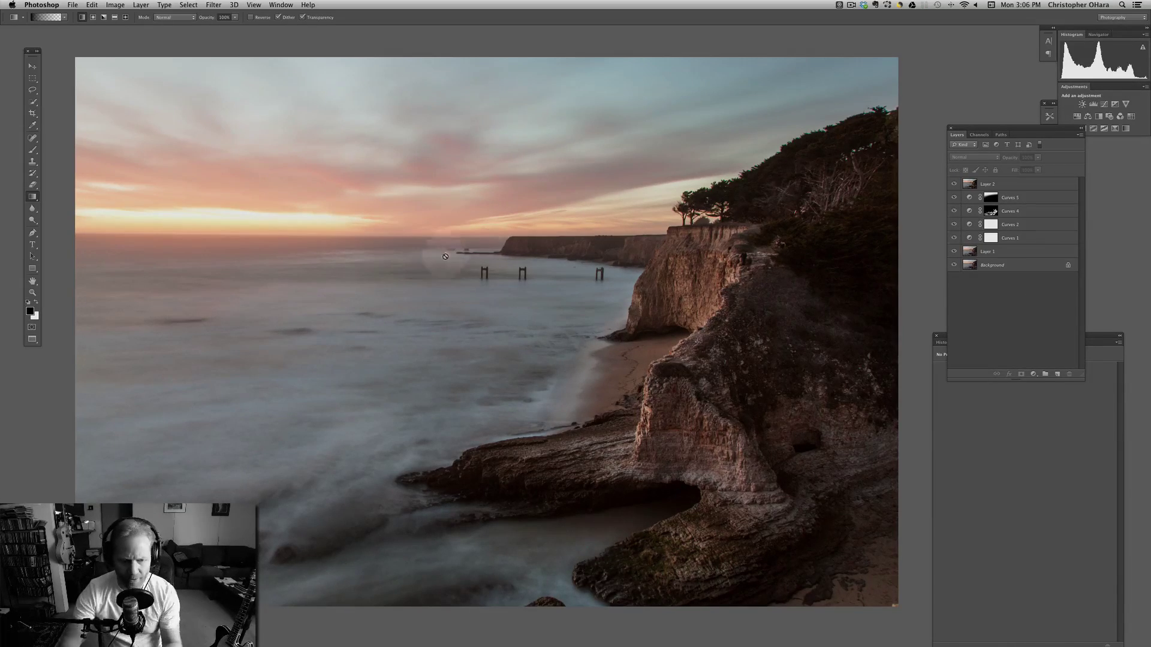
# Step: Add a new empty layer at the top of the stack for retouching
pyautogui.press('space')
pyautogui.moveTo(423, 444); pyautogui.dragTo(432, 419)
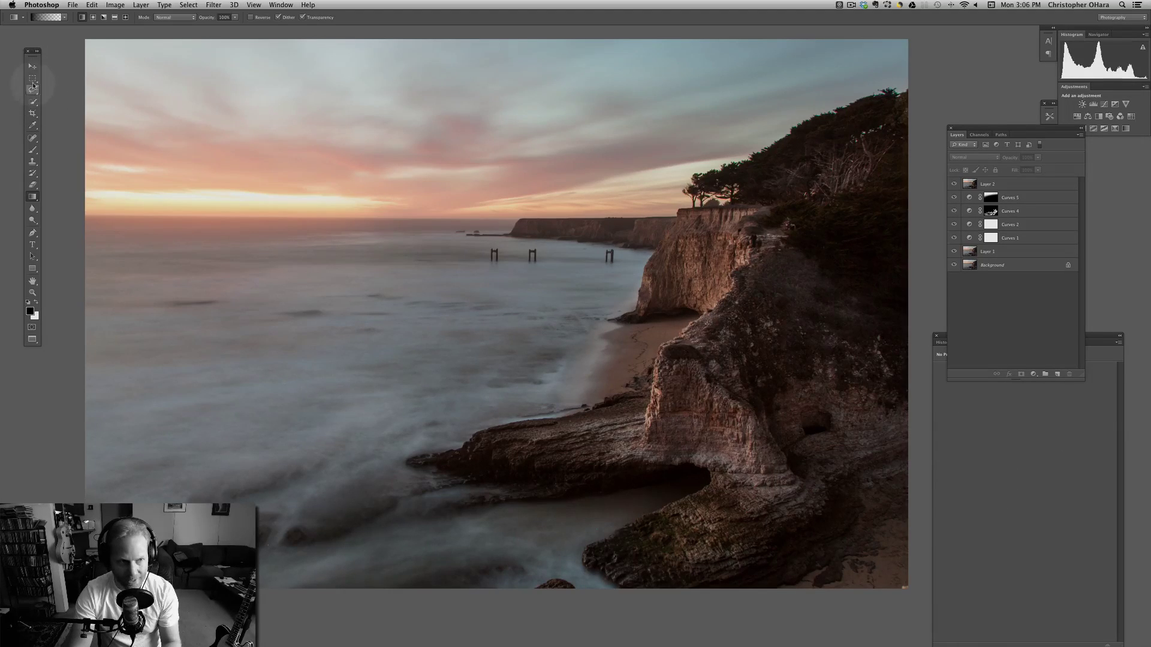
pyautogui.click(32, 78)
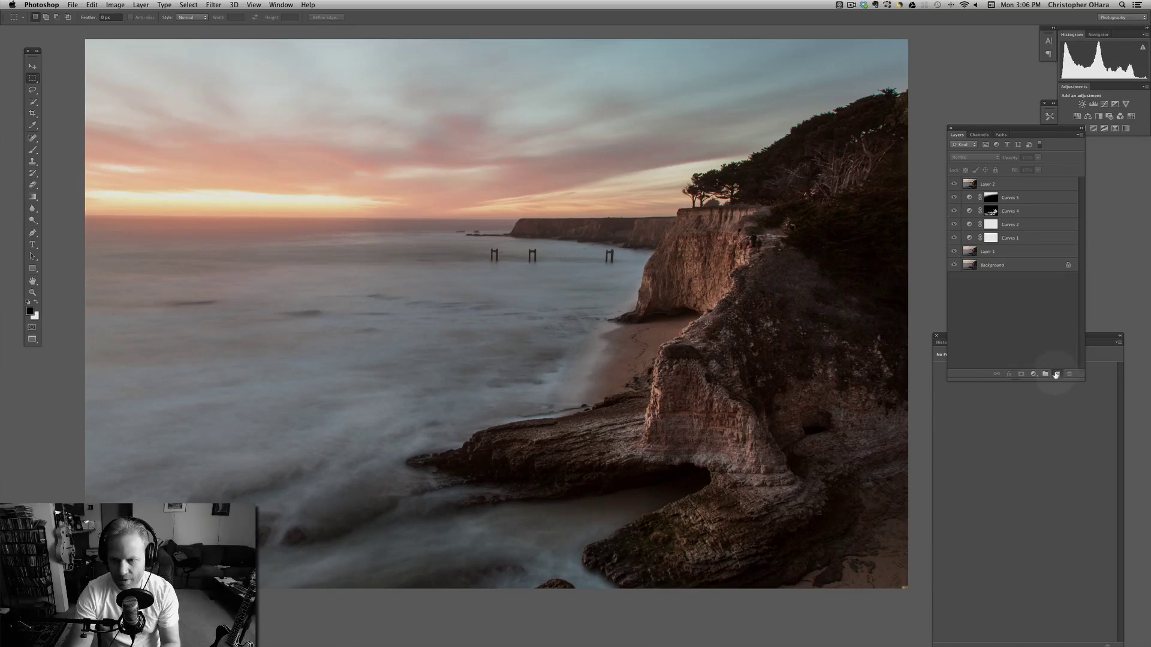
pyautogui.click(1057, 375)
# Step: Try to heal the bright spot in the photo's lower-right corner with a larger Spot Healing Brush, and undo it
pyautogui.click(32, 139)
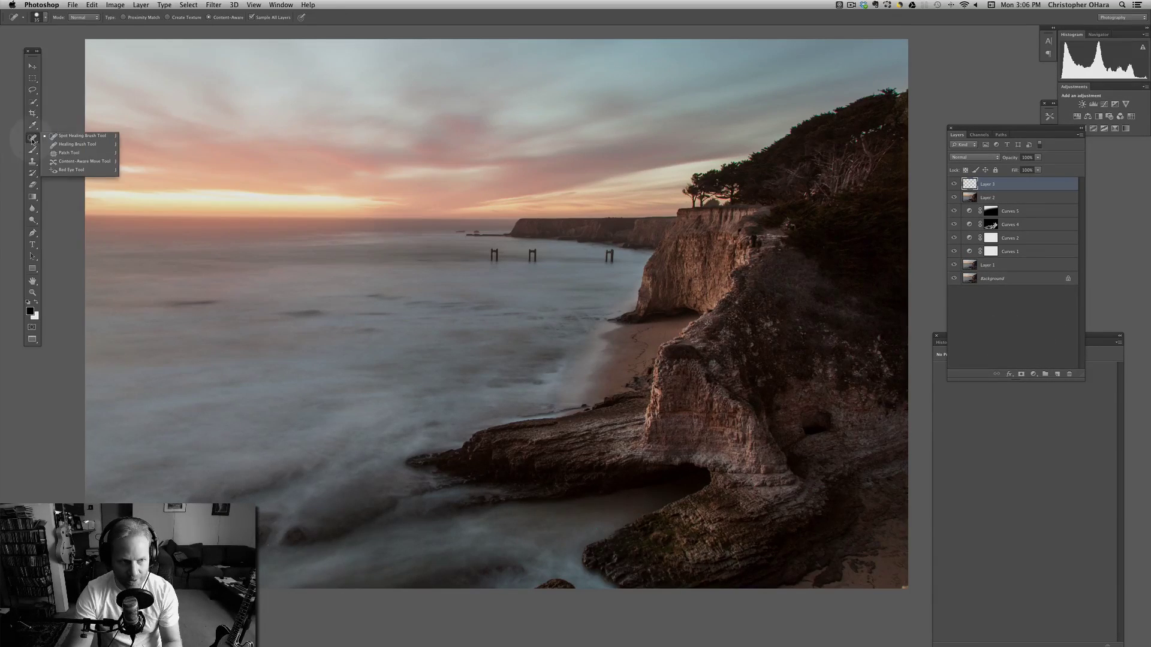
pyautogui.press(']')
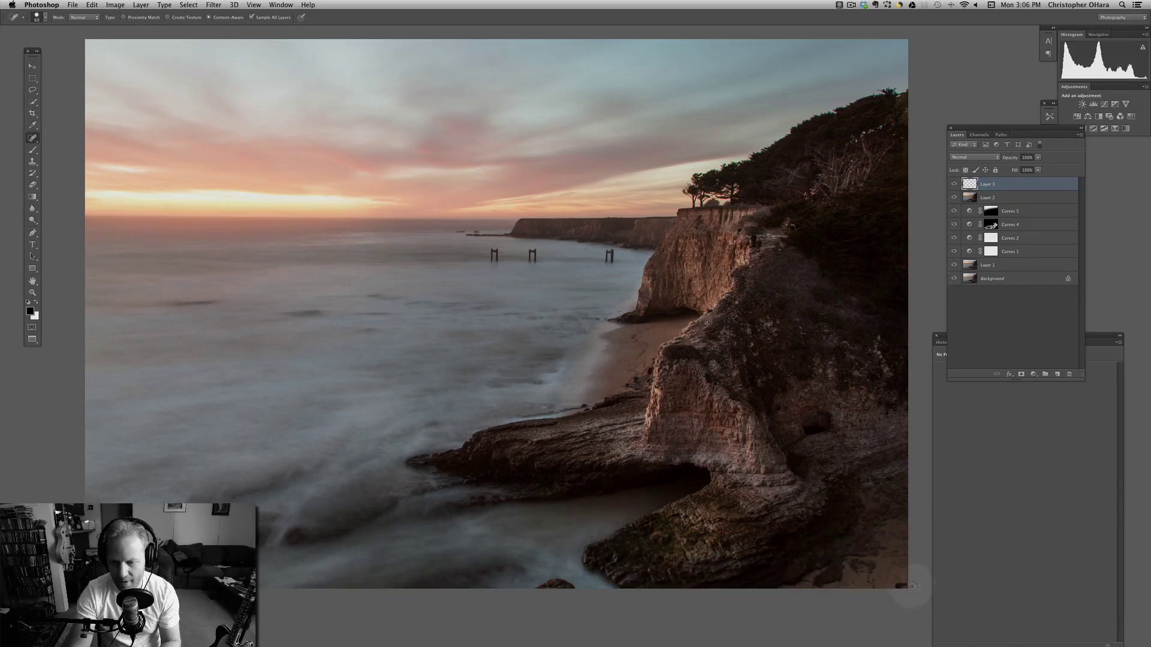
pyautogui.press('super+z')
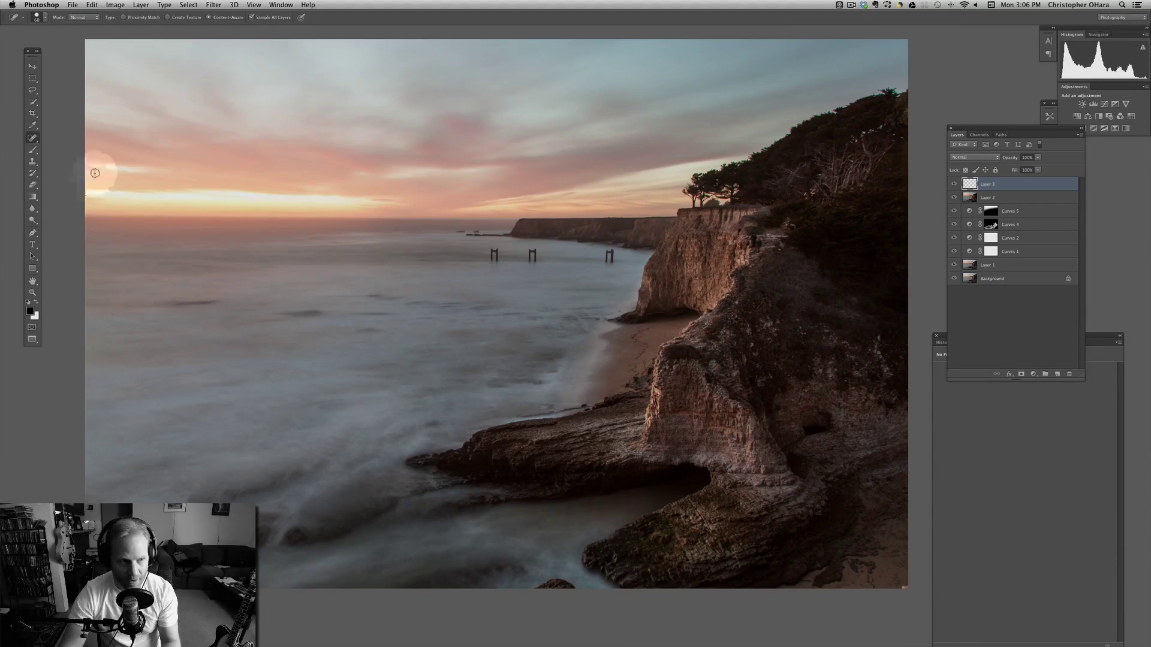
# Step: Try to cover the bright spot in the photo's lower-right corner with an enlarged Clone Stamp, sampling from the nearby ground
pyautogui.click(33, 162)
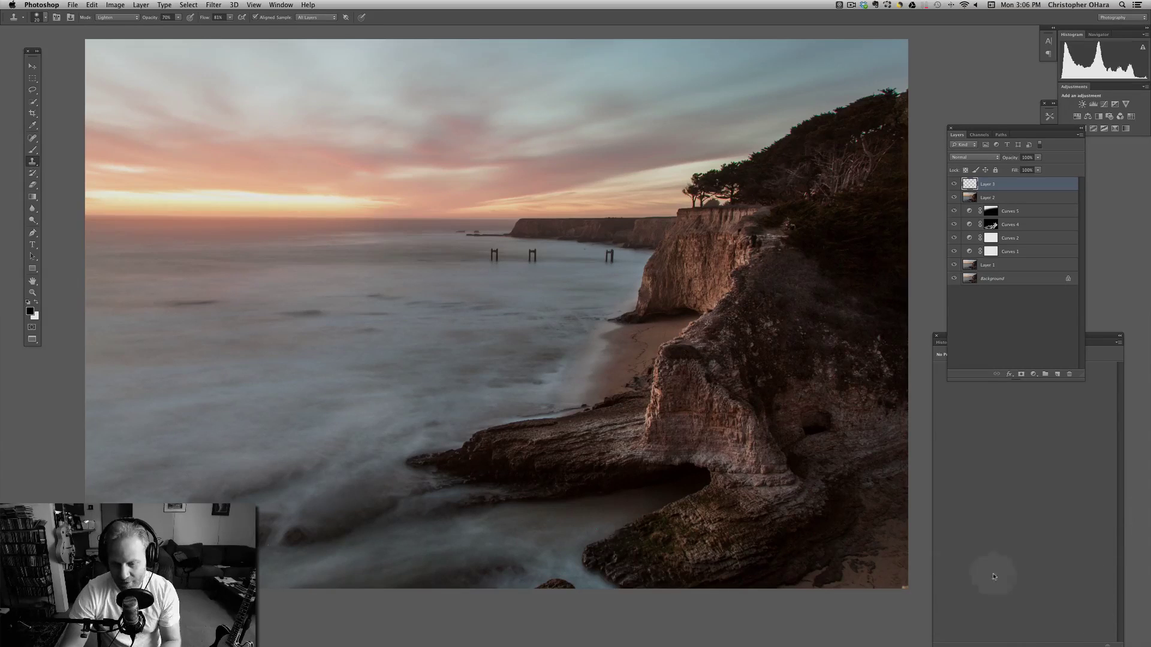
pyautogui.click(892, 598)
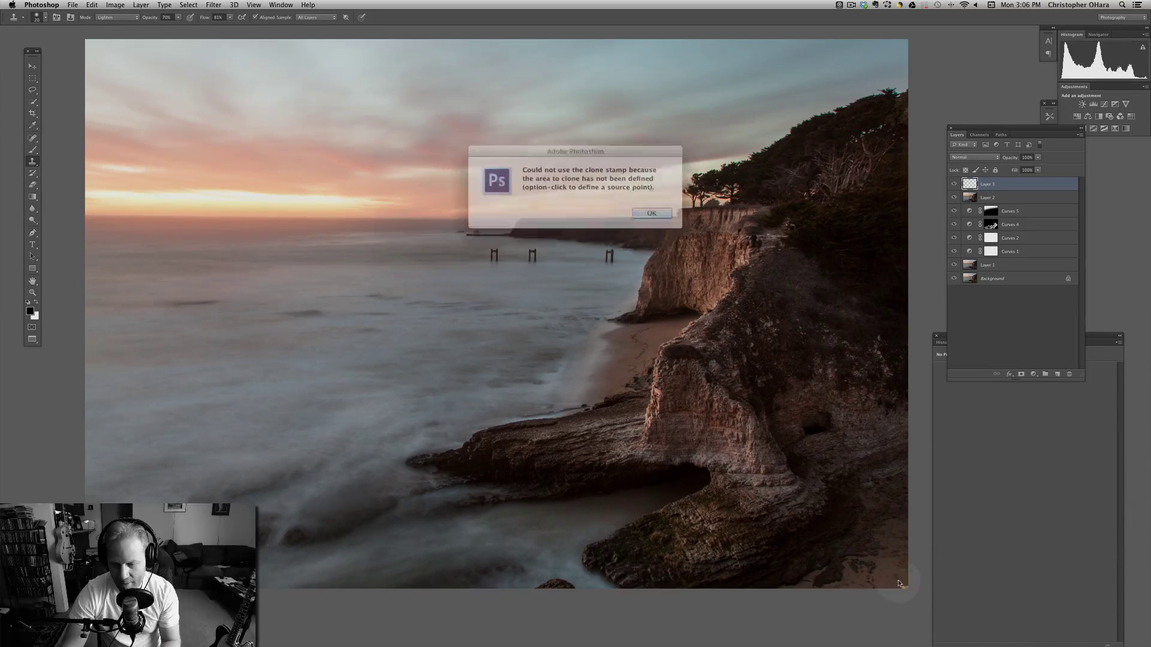
pyautogui.click(642, 211)
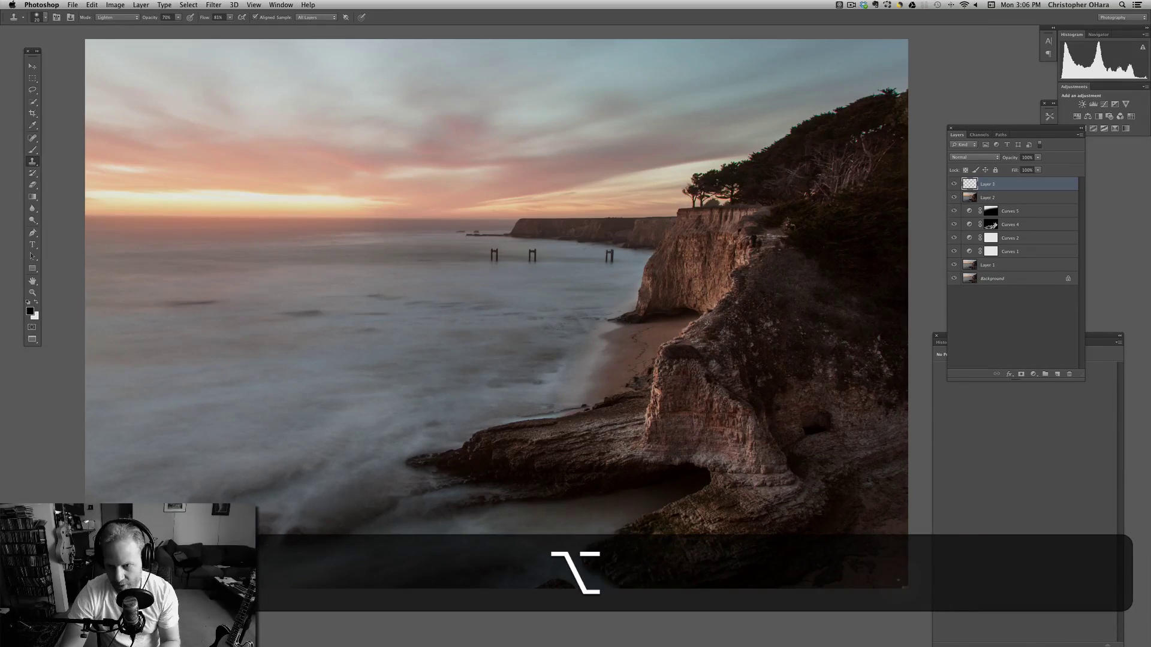
pyautogui.hotkey('alt', ']')
pyautogui.press(']')
pyautogui.hotkey('alt', ']')
pyautogui.press('alt')
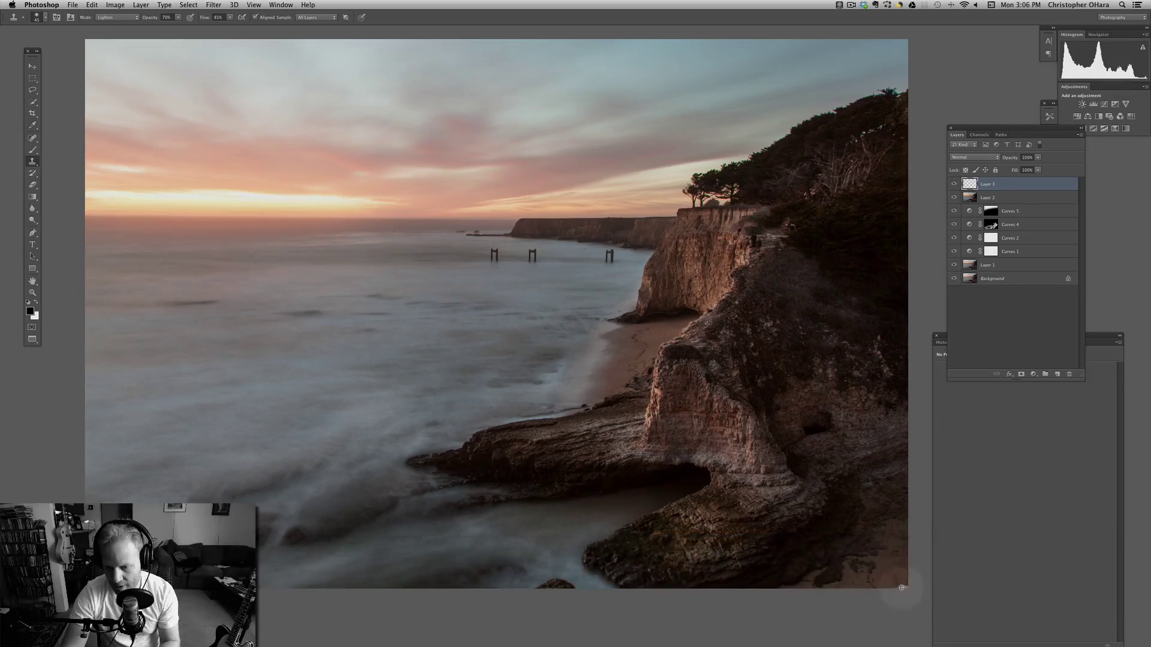
pyautogui.press('alt')
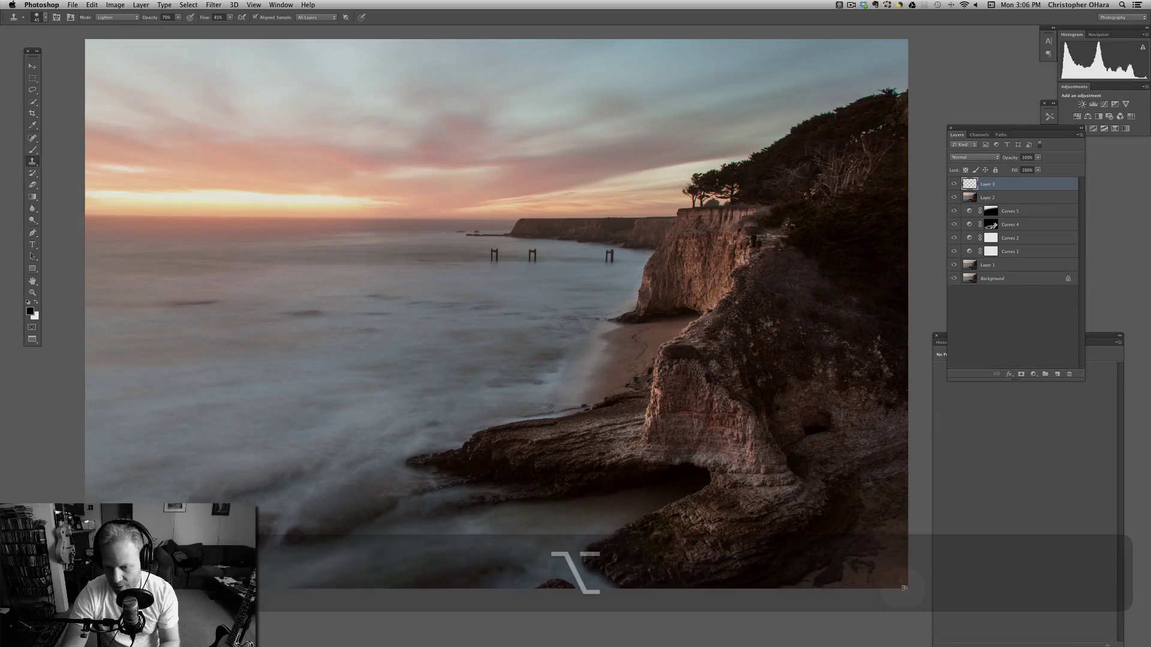
pyautogui.press('alt')
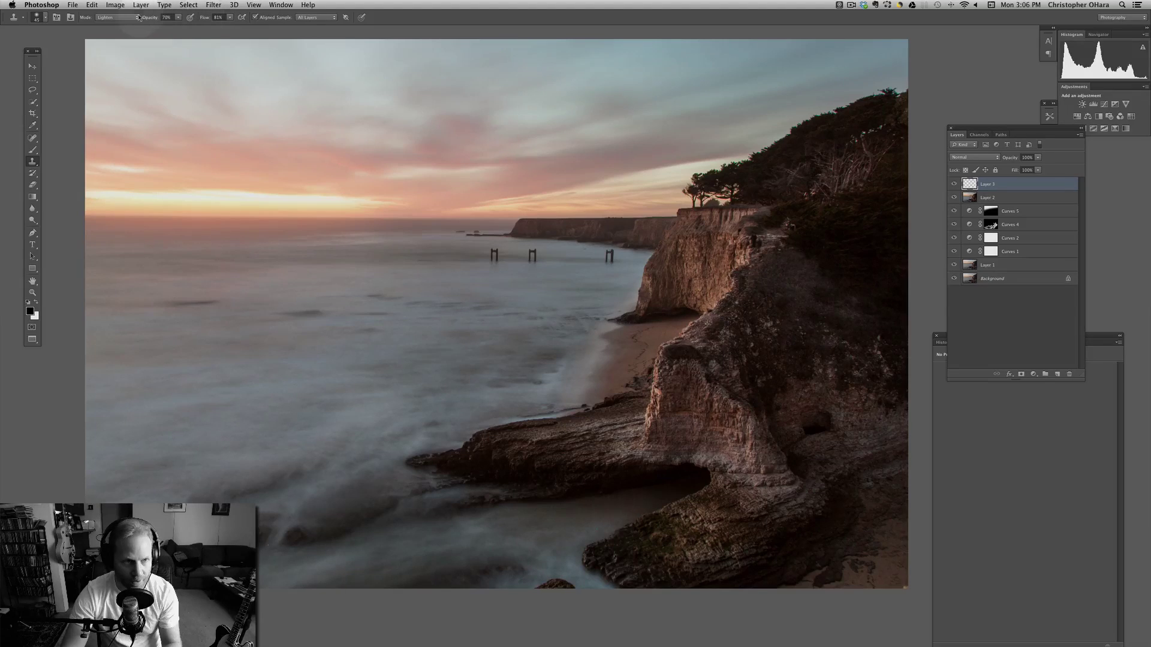
# Step: Set the Clone Stamp to Normal mode with 100% opacity and 100% flow, and clone over the photo's lower-right corner spot
pyautogui.moveTo(149, 18); pyautogui.dragTo(204, 19)
pyautogui.press('alt')
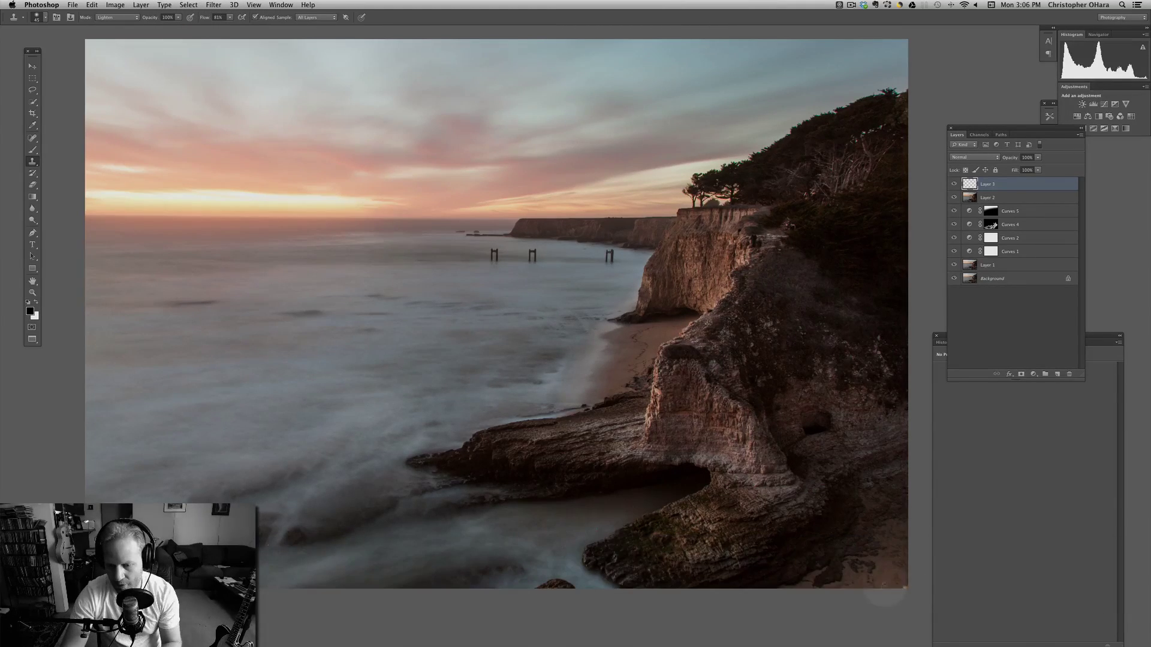
pyautogui.press('alt')
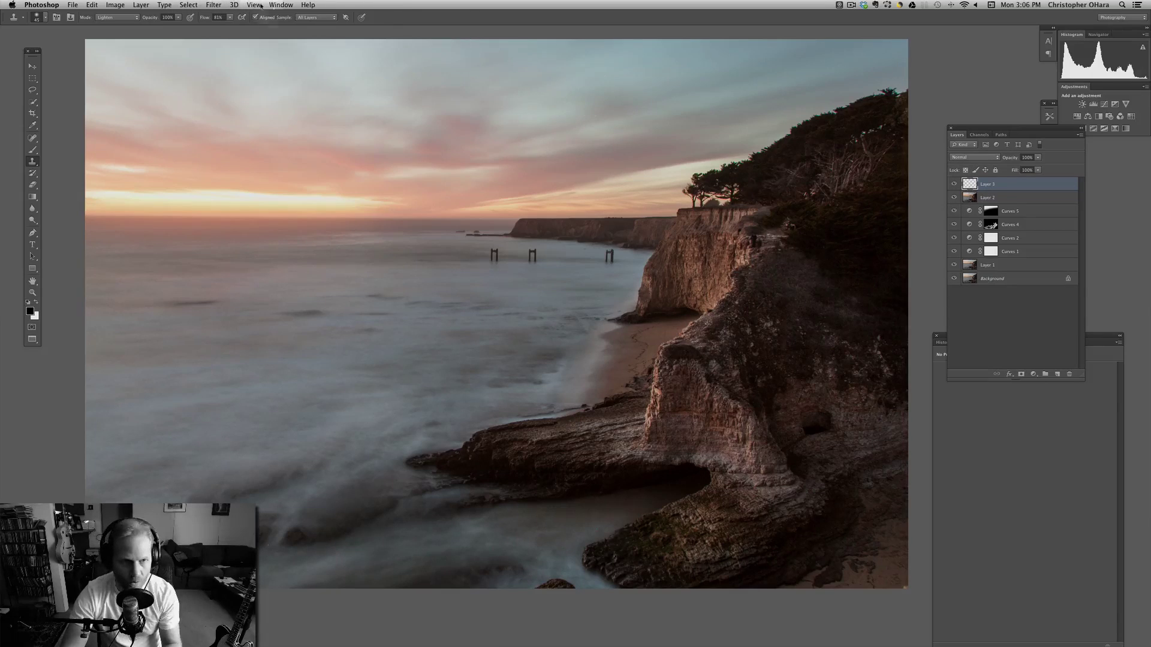
pyautogui.moveTo(204, 17); pyautogui.dragTo(253, 18)
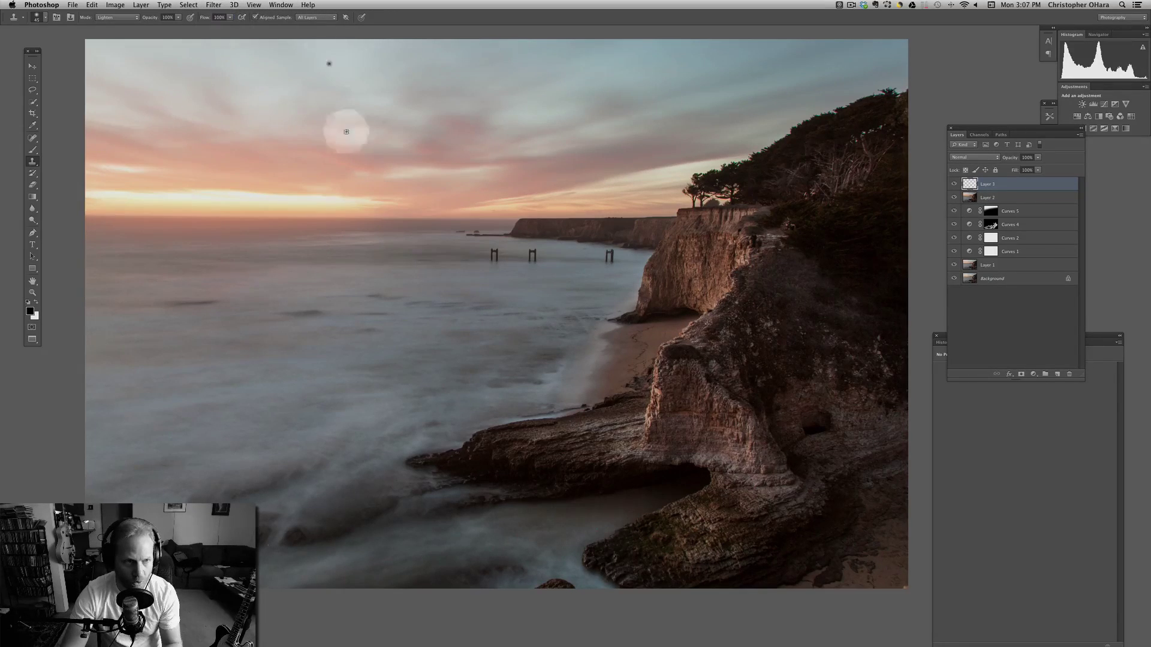
pyautogui.click(103, 17)
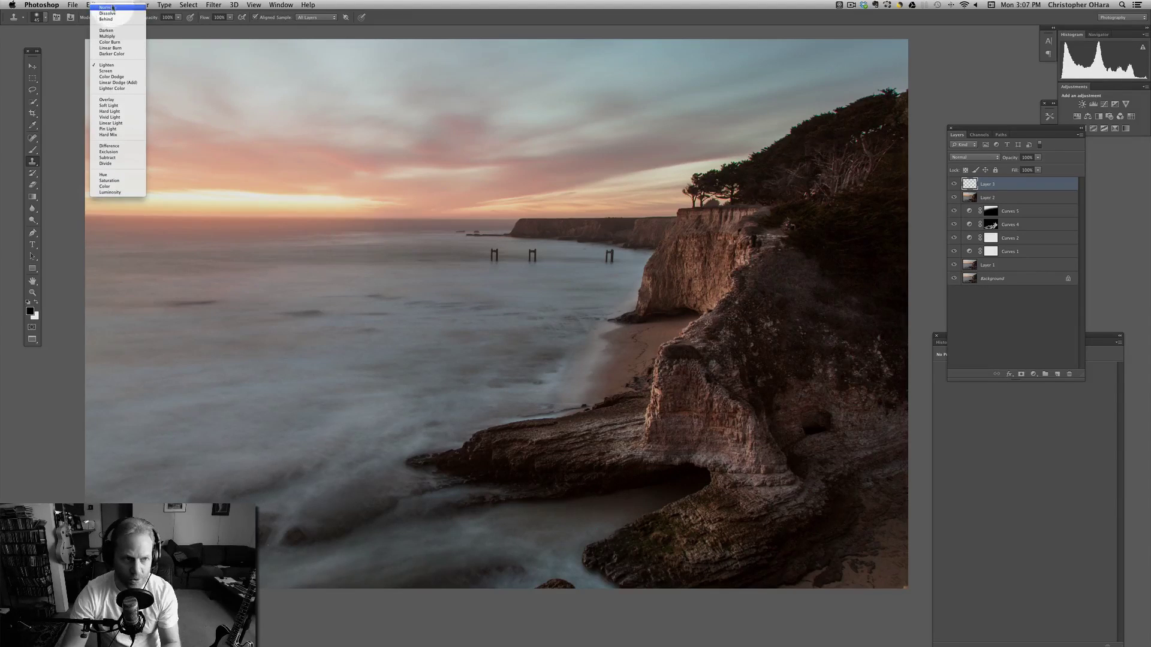
pyautogui.click(112, 7)
pyautogui.press('alt')
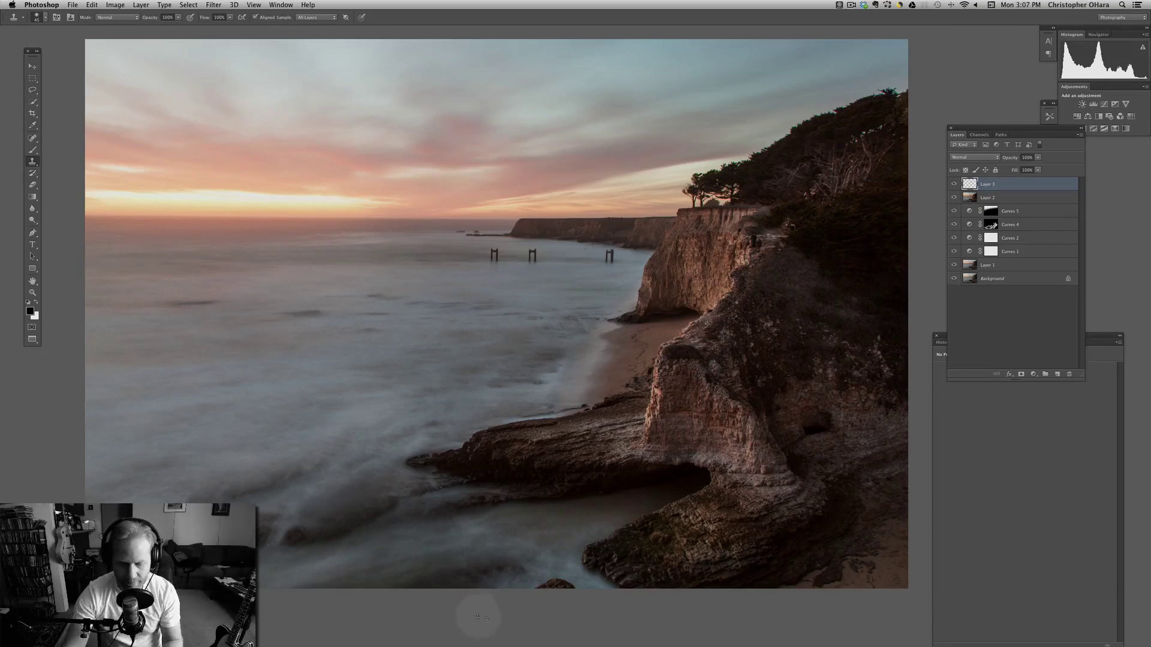
# Step: Stamp all visible layers into a new merged layer above the retouching layer
pyautogui.press('super+minus')
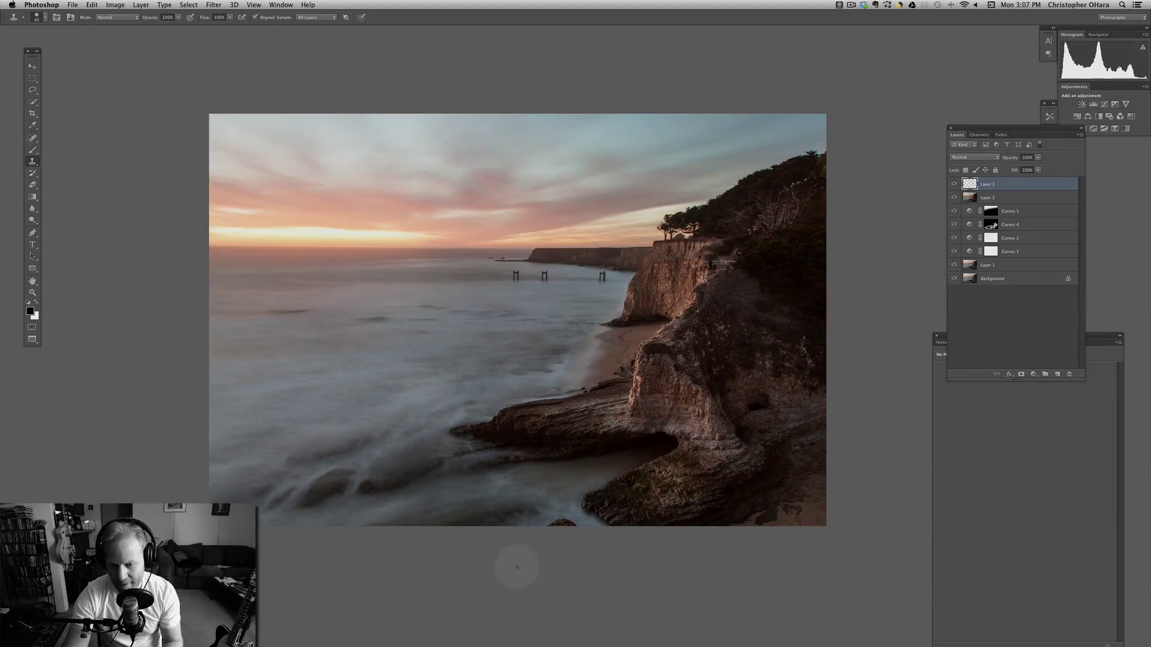
pyautogui.press('super+minus')
pyautogui.press('super+minus')
pyautogui.click(997, 327)
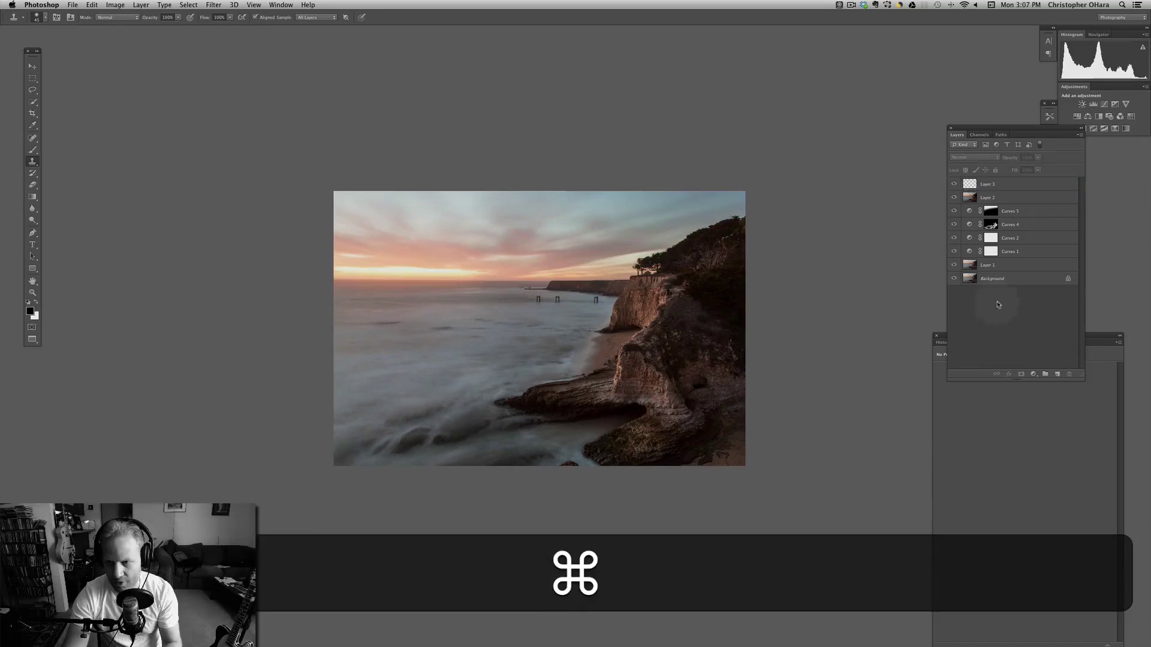
pyautogui.click(969, 186)
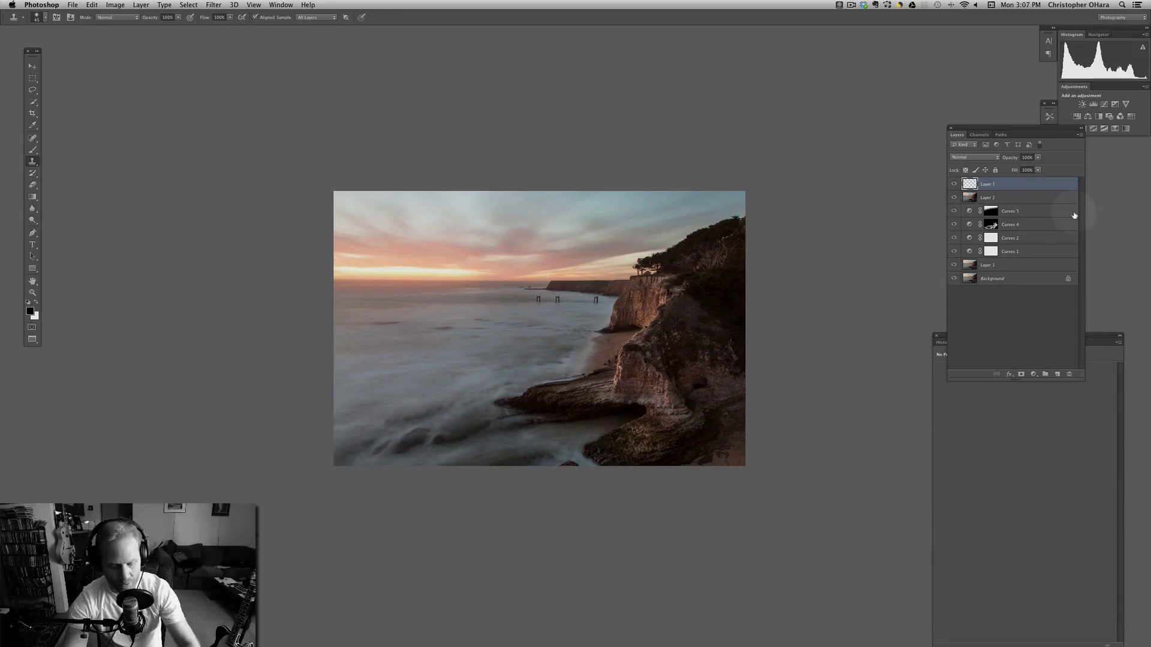
pyautogui.press('alt+shift+super+e')
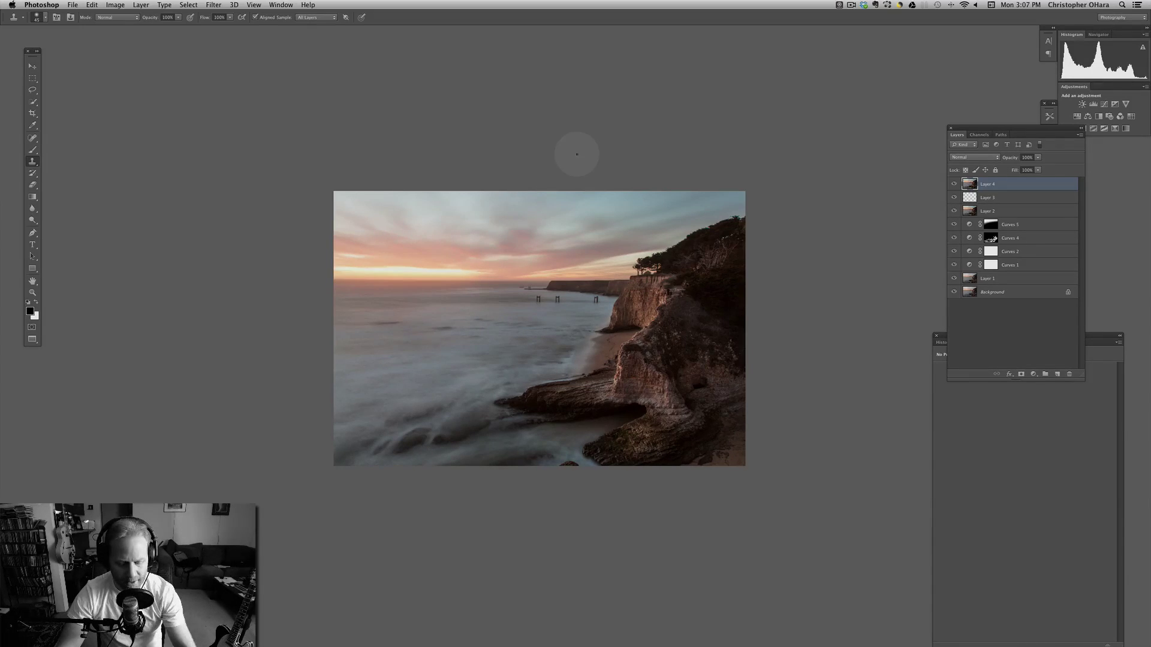
# Step: Examine the photo's pixel dimensions, document size and width unit options in Image Size, and close it without changing values
pyautogui.press('alt+super+i')
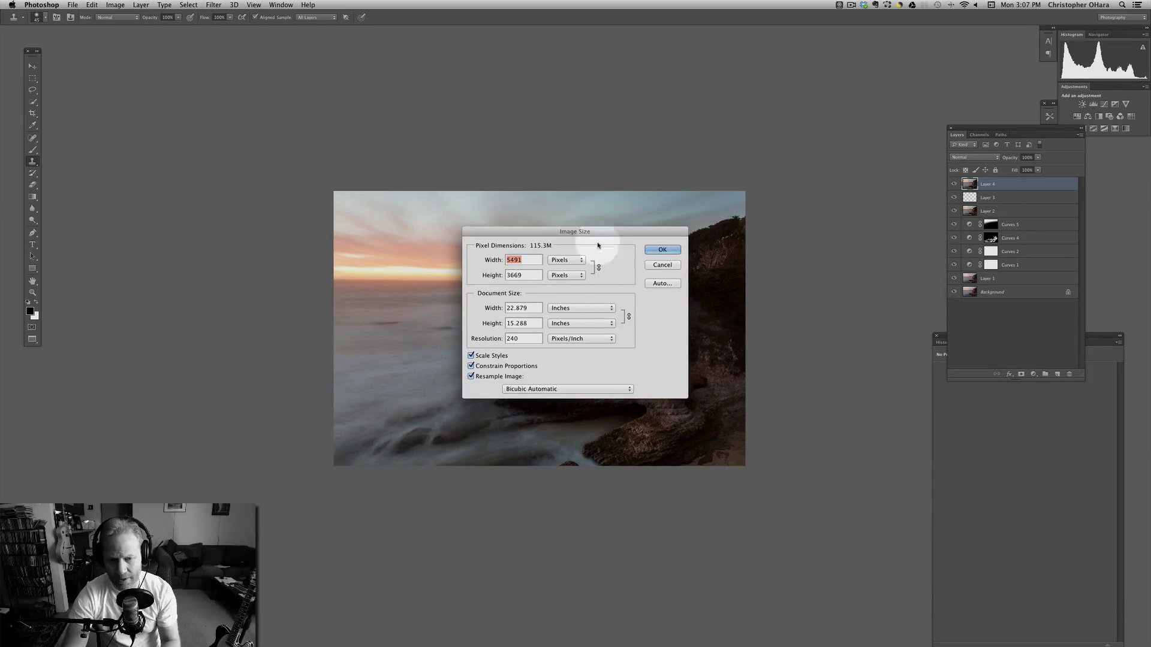
pyautogui.moveTo(561, 232); pyautogui.dragTo(524, 129)
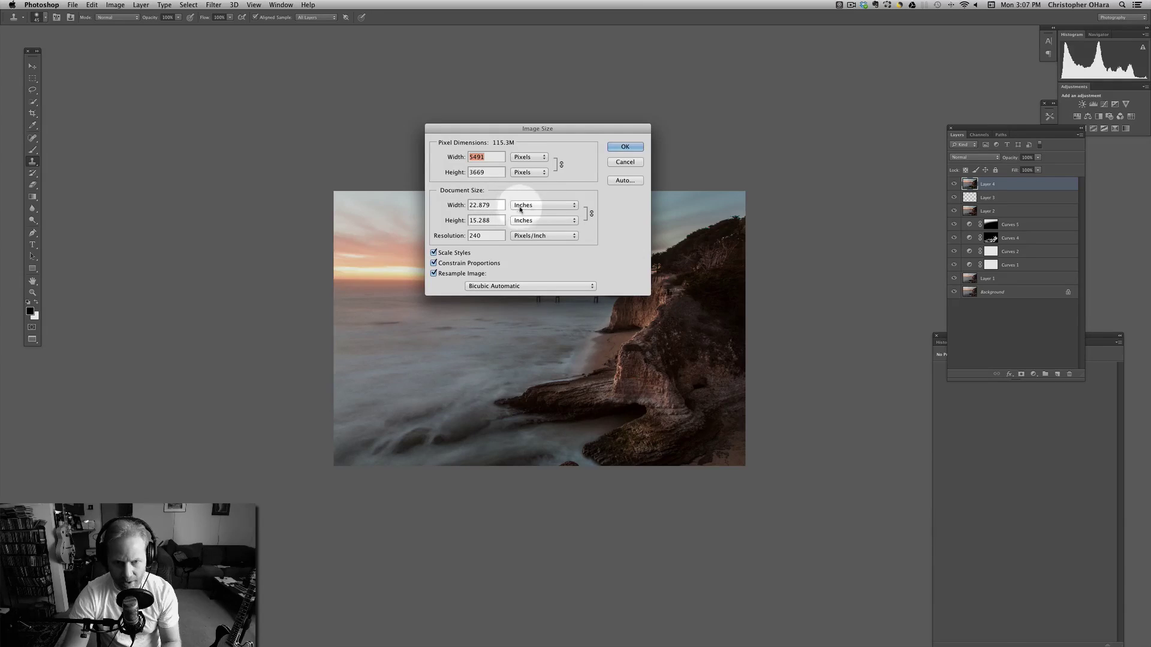
pyautogui.click(522, 158)
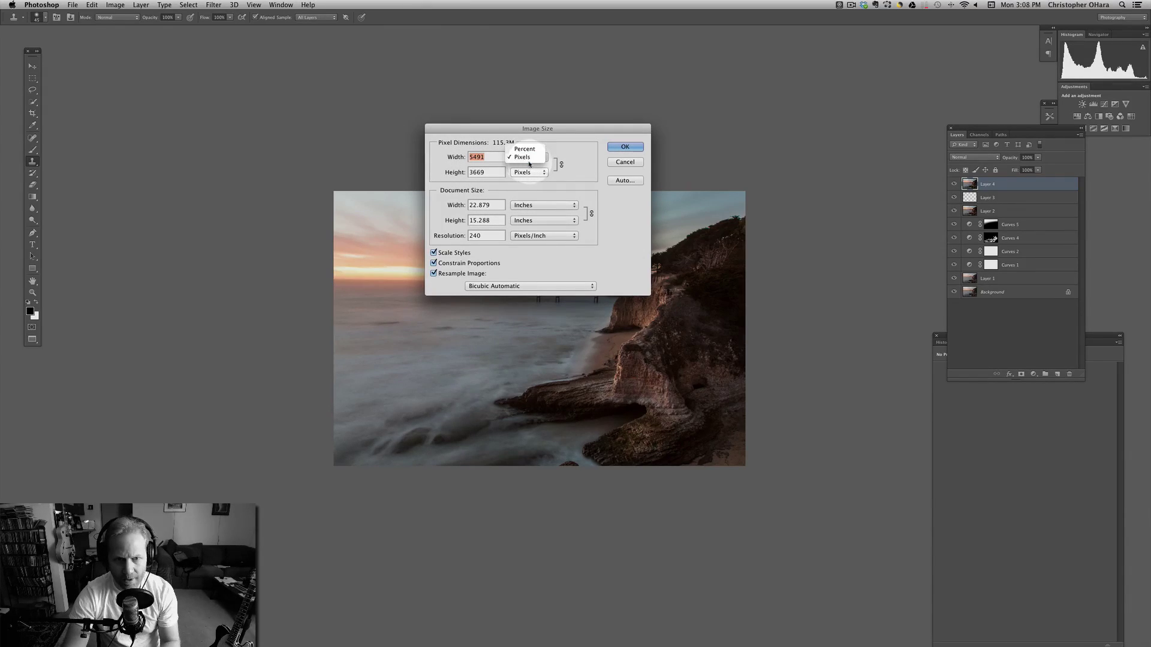
pyautogui.click(523, 157)
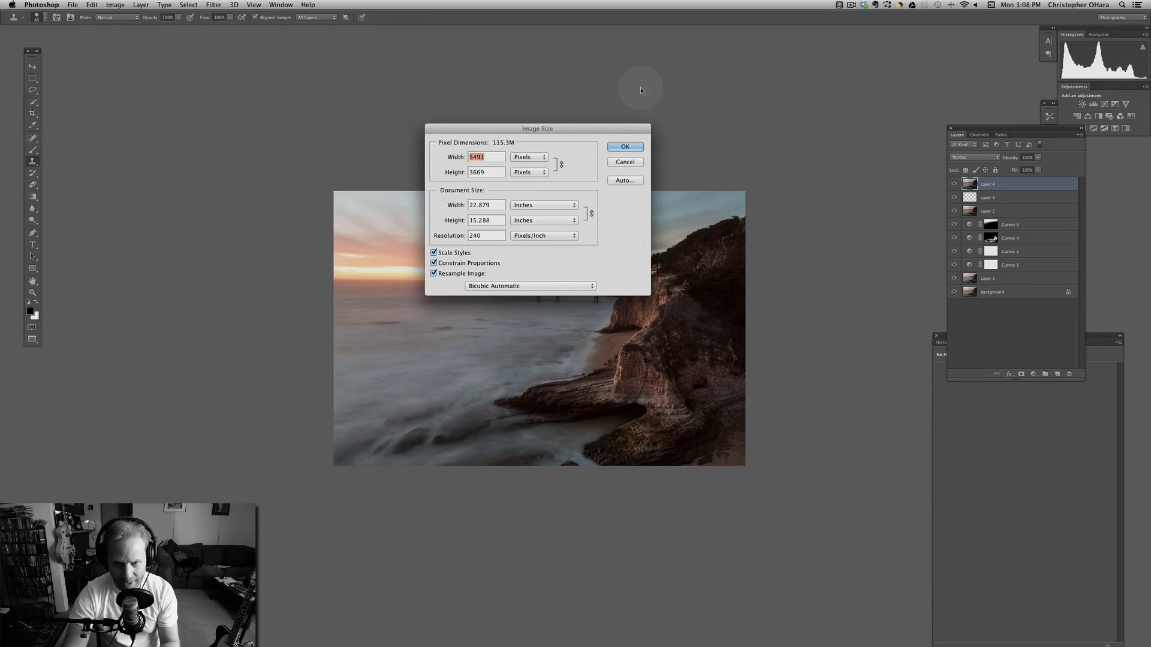
pyautogui.click(624, 148)
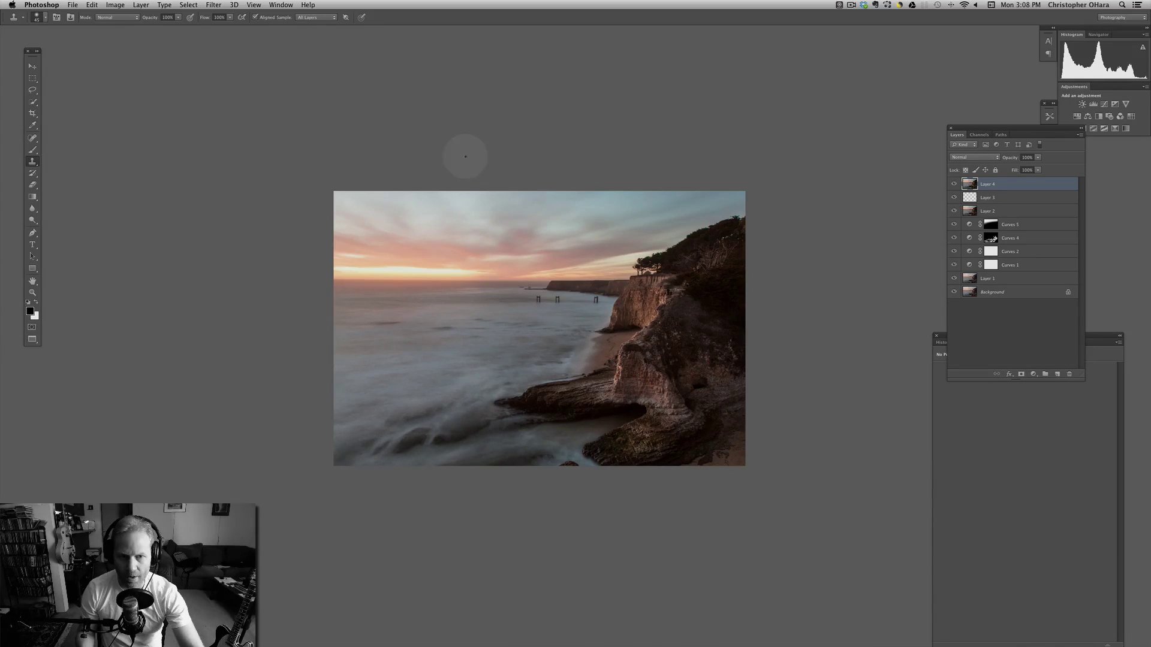
# Step: Open Smart Sharpen for the merged layer and show the cliff face in its preview
pyautogui.click(213, 4)
pyautogui.moveTo(198, 3)
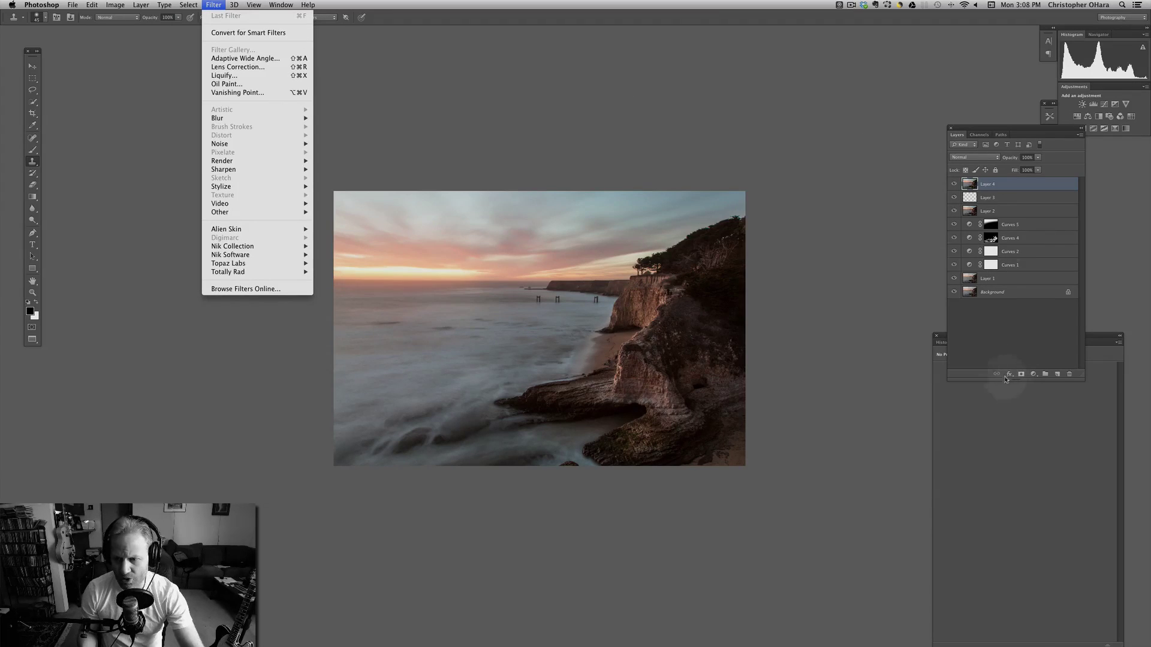
pyautogui.click(985, 345)
pyautogui.click(213, 5)
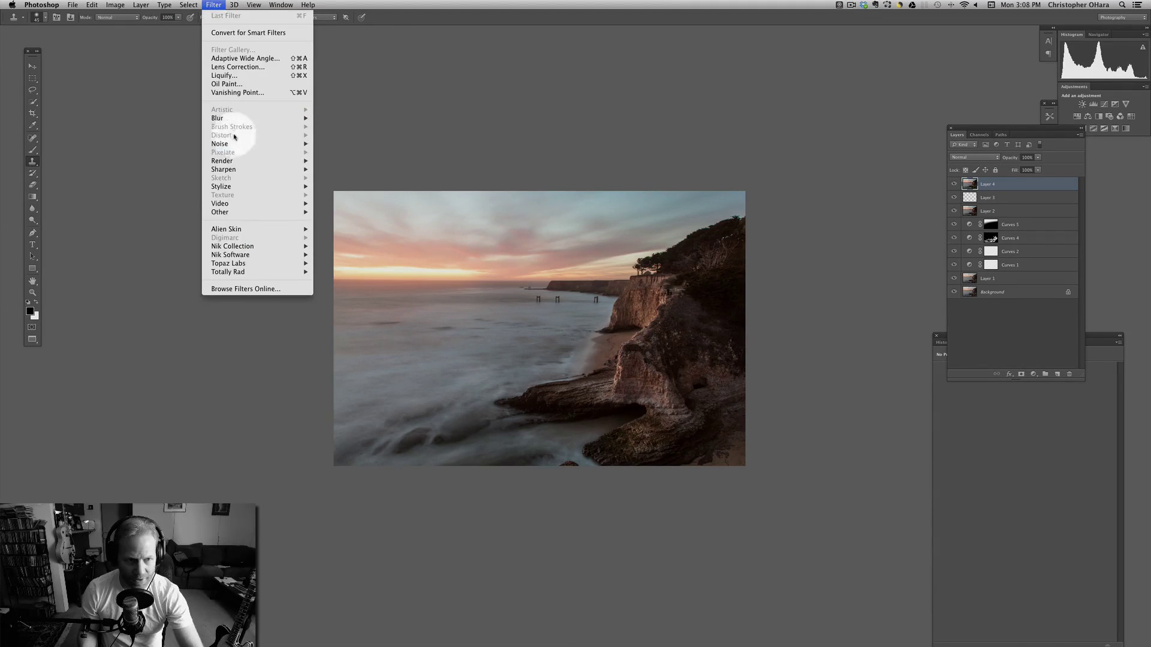
pyautogui.moveTo(300, 170)
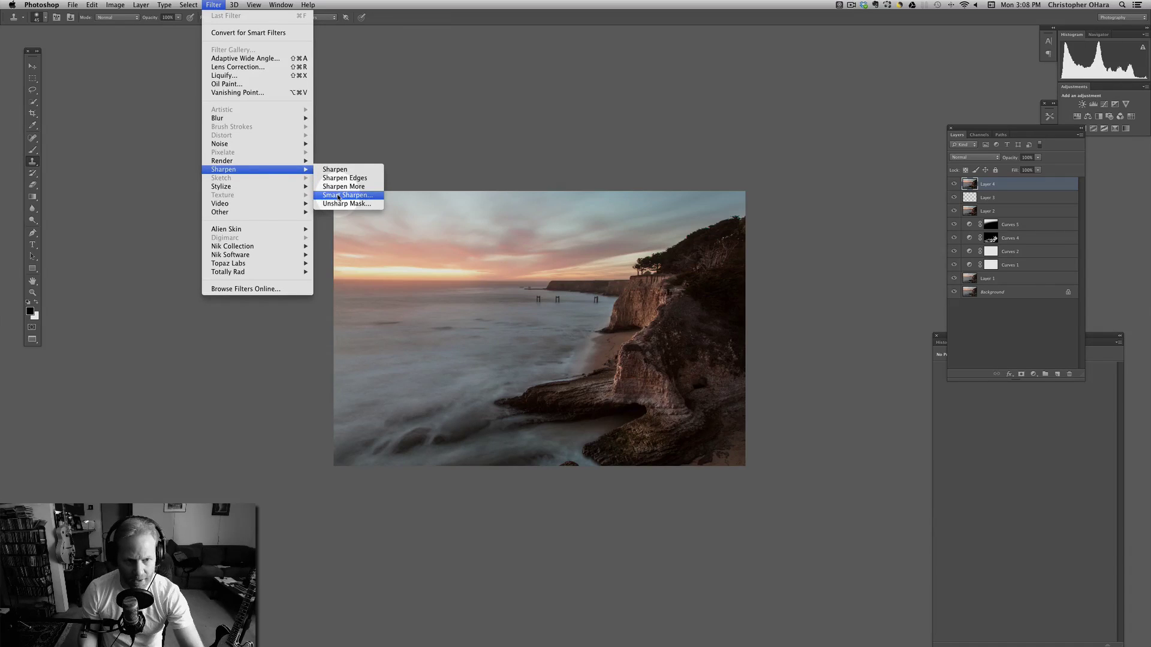
pyautogui.click(339, 196)
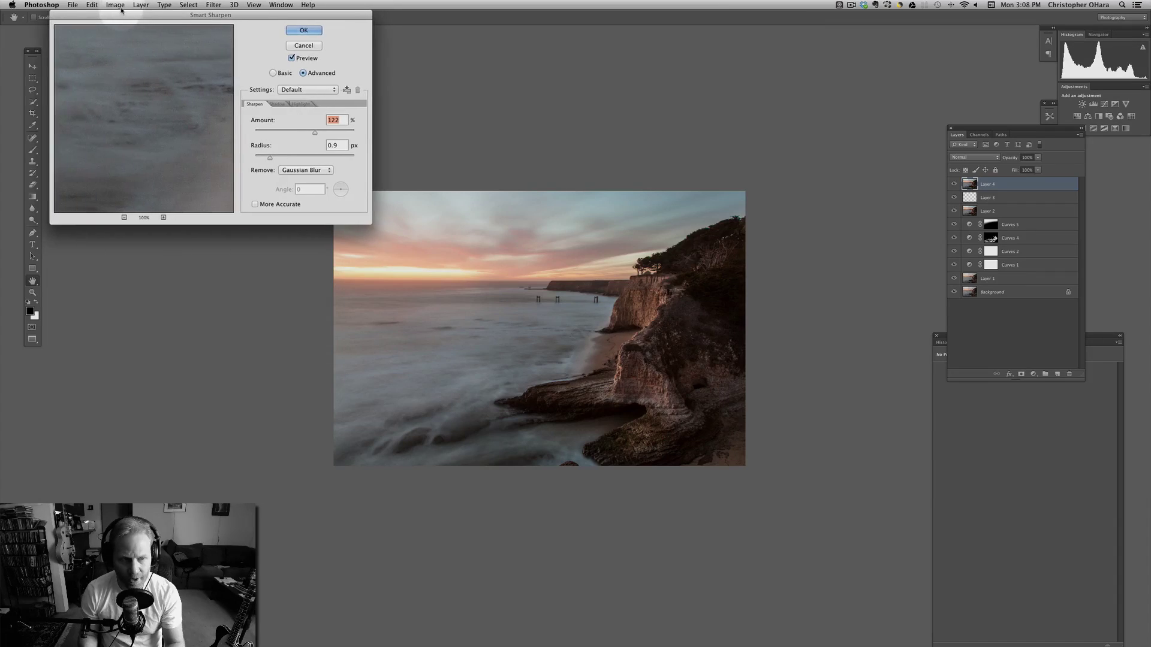
pyautogui.press('space')
pyautogui.moveTo(523, 329); pyautogui.dragTo(604, 331)
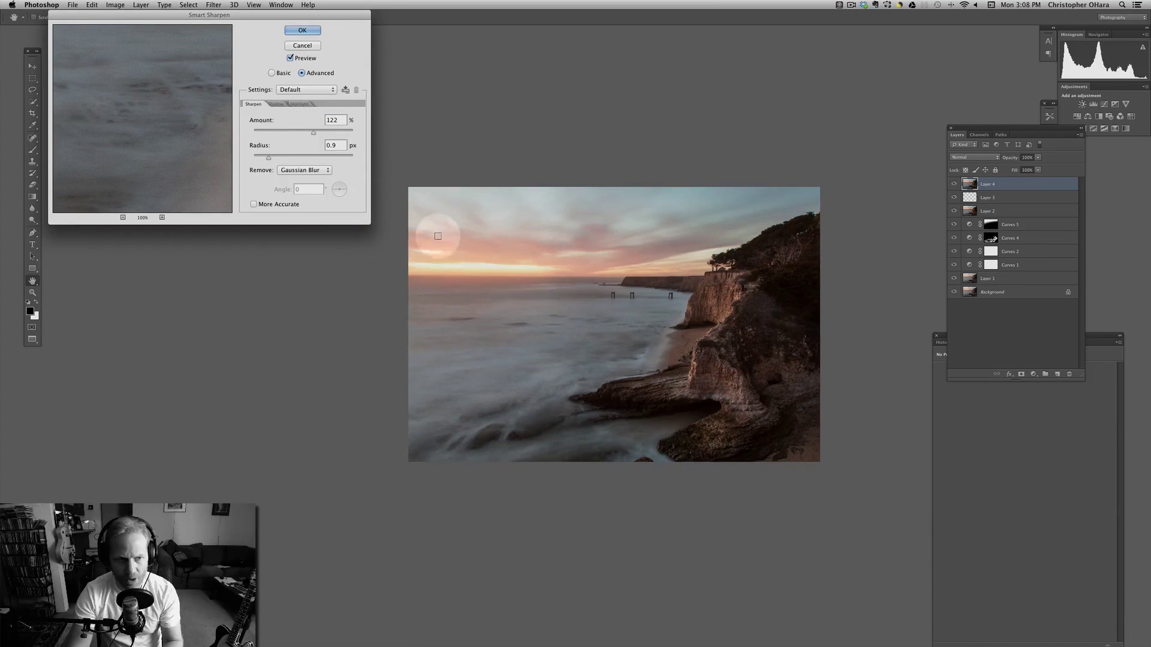
pyautogui.click(702, 360)
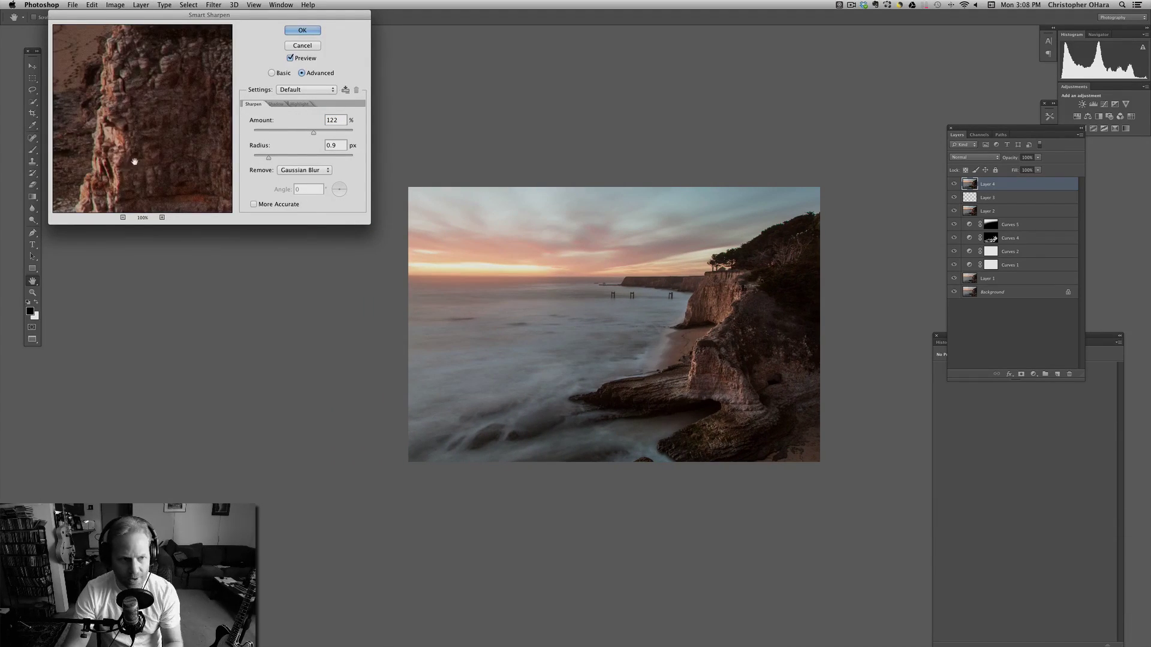
# Step: Set the Smart Sharpen amount to 100% and the radius to 1.4 px while checking the cliff detail
pyautogui.moveTo(313, 132)
pyautogui.mouseDown()
pyautogui.moveTo(294, 132)
pyautogui.moveTo(307, 132)
pyautogui.mouseUp()
pyautogui.moveTo(132, 147)
pyautogui.mouseDown()
pyautogui.moveTo(152, 118)
pyautogui.moveTo(147, 159)
pyautogui.mouseUp()
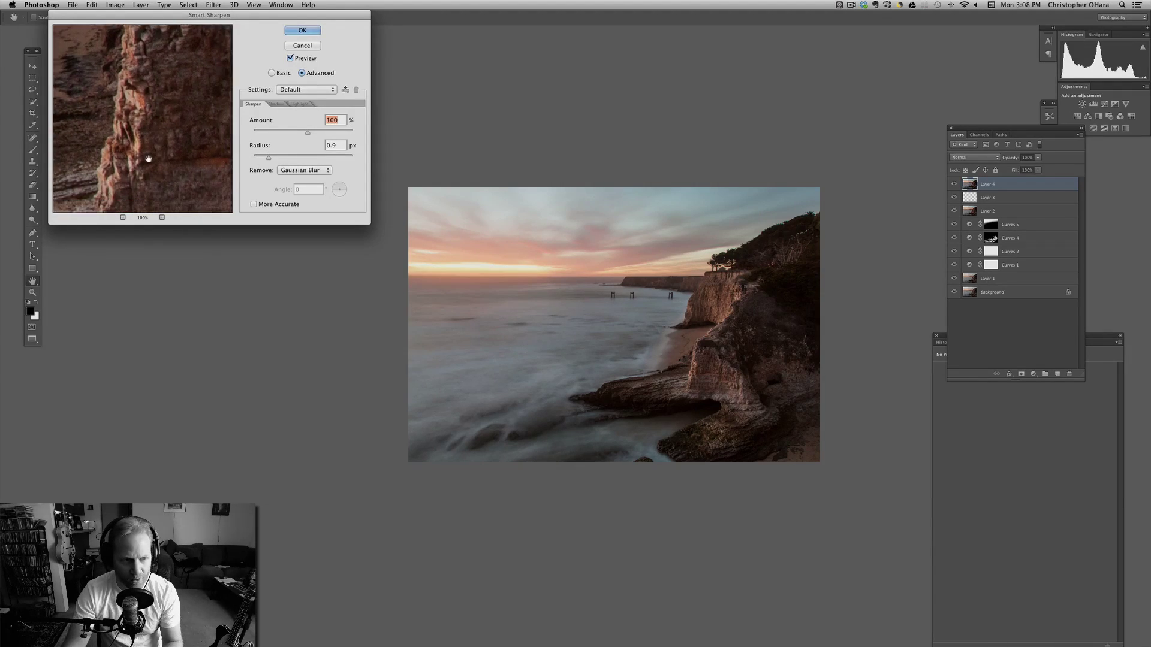
pyautogui.moveTo(146, 15); pyautogui.dragTo(535, 20)
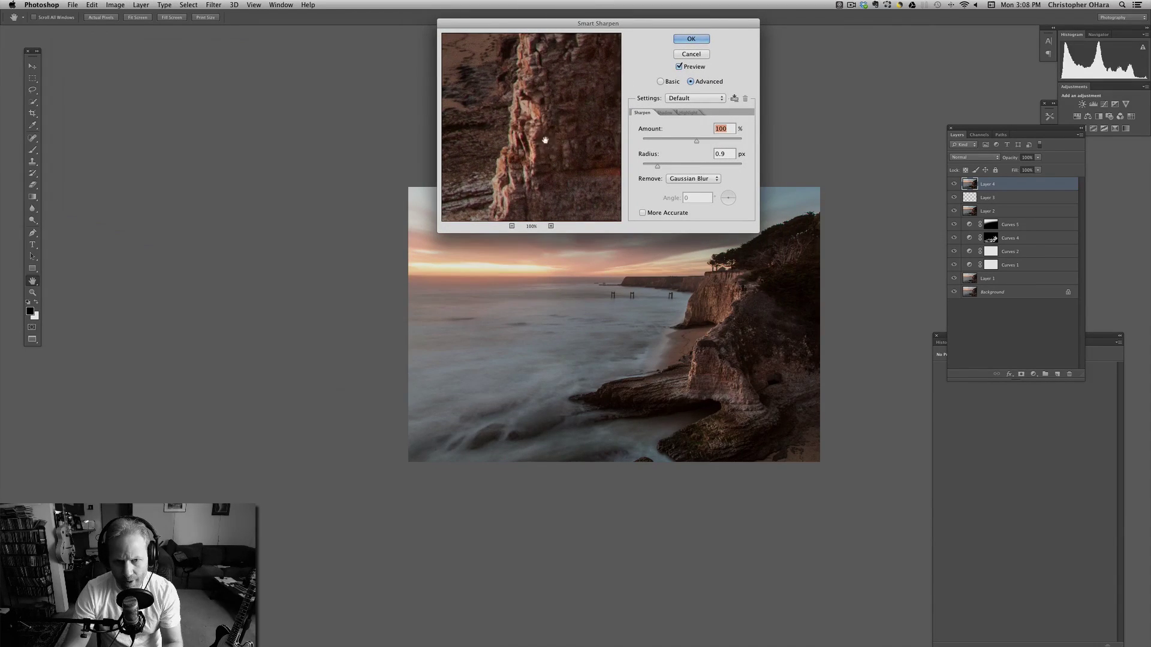
pyautogui.moveTo(540, 126); pyautogui.dragTo(525, 132)
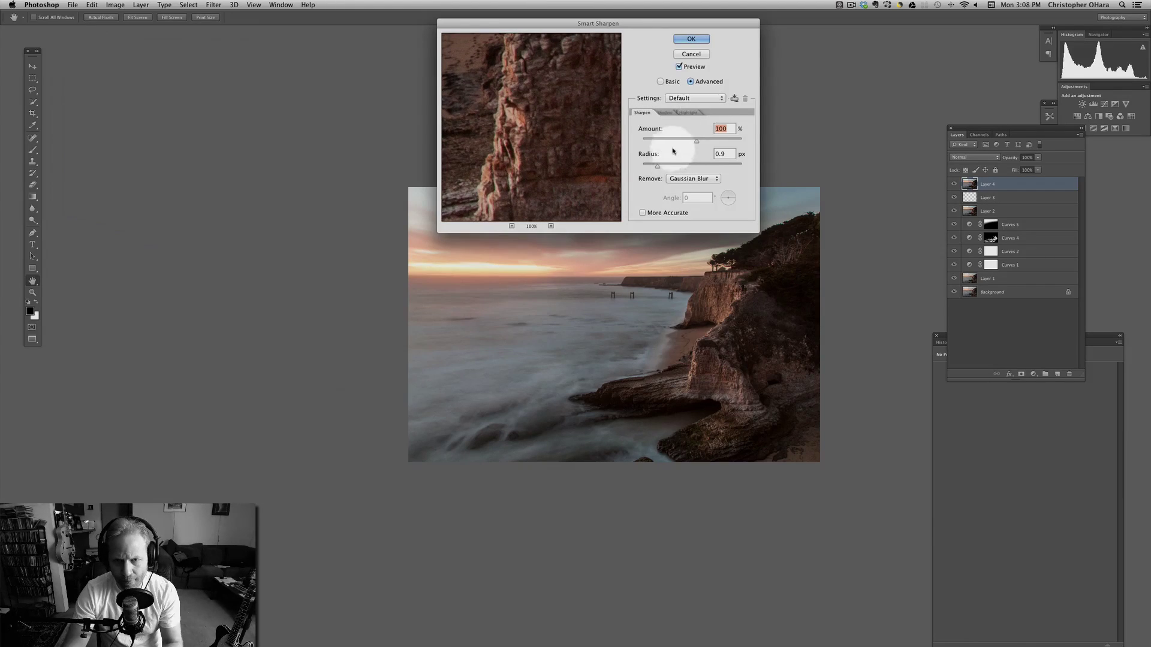
pyautogui.moveTo(657, 168); pyautogui.dragTo(662, 167)
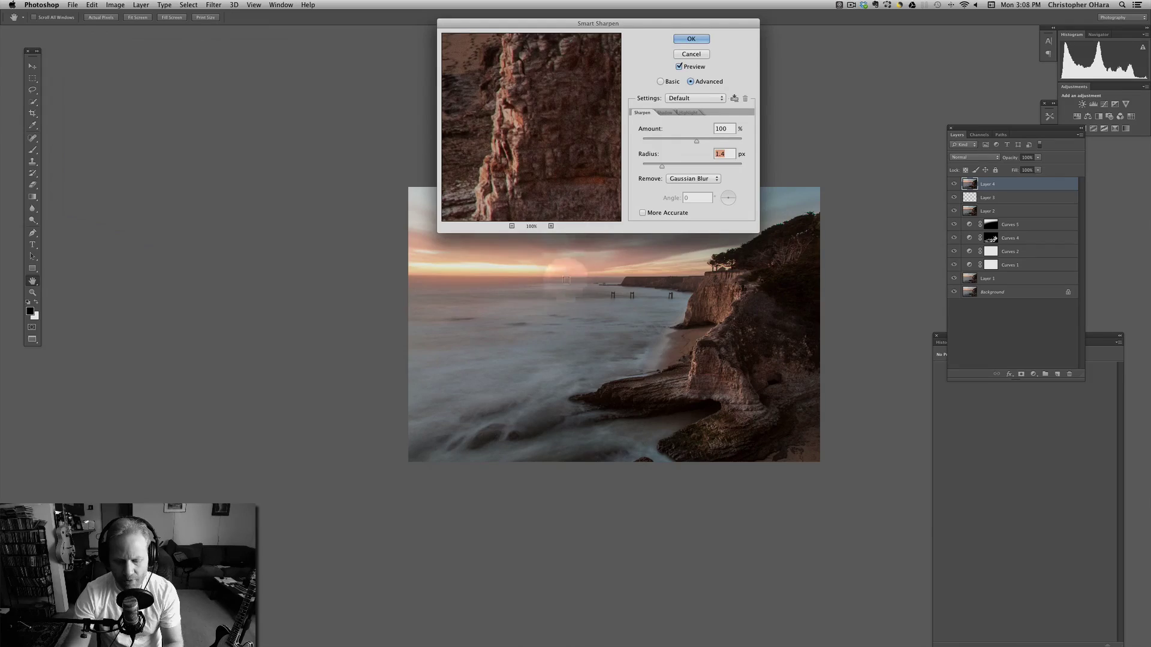
# Step: Examine the arch rock and cliff up close in the image, comparing the preview with and without sharpening
pyautogui.press('super+equal')
pyautogui.press('super+equal')
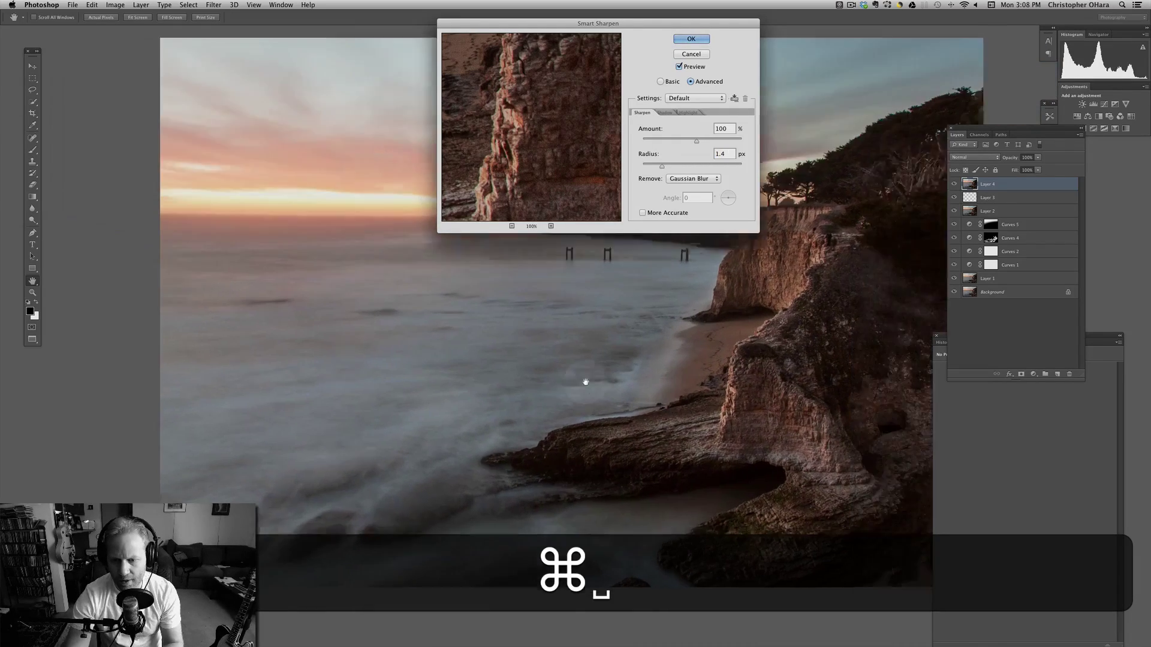
pyautogui.press('super+equal')
pyautogui.press('super+equal')
pyautogui.press('super+space')
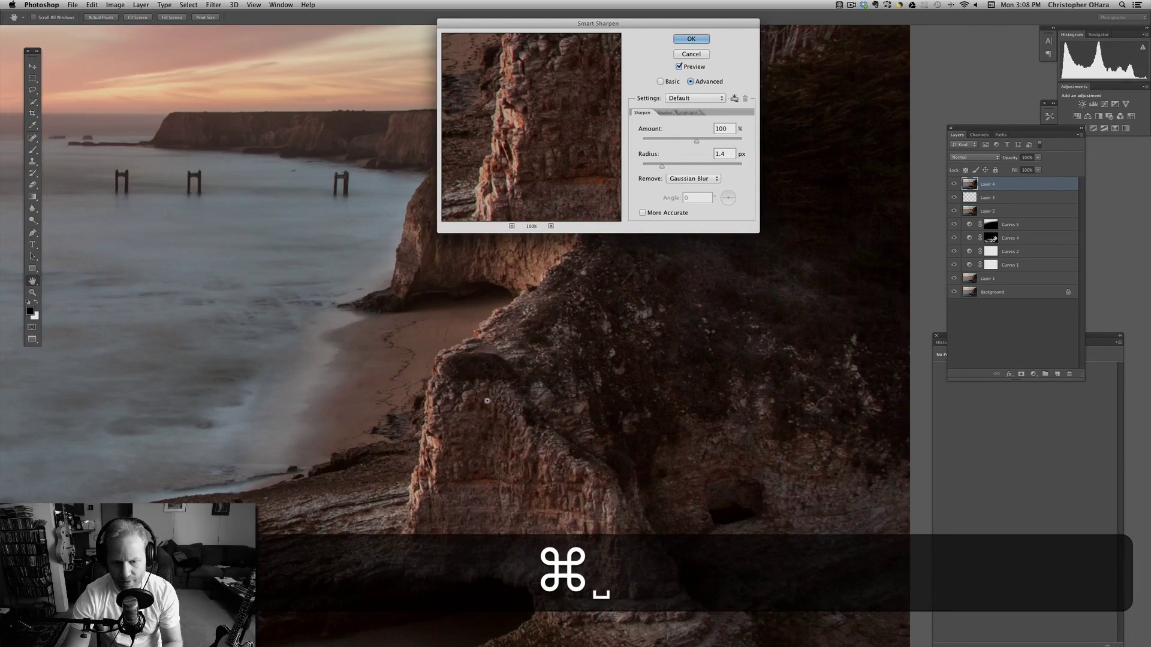
pyautogui.hscroll(-5, 486, 390)
pyautogui.scroll(-3, 486, 391)
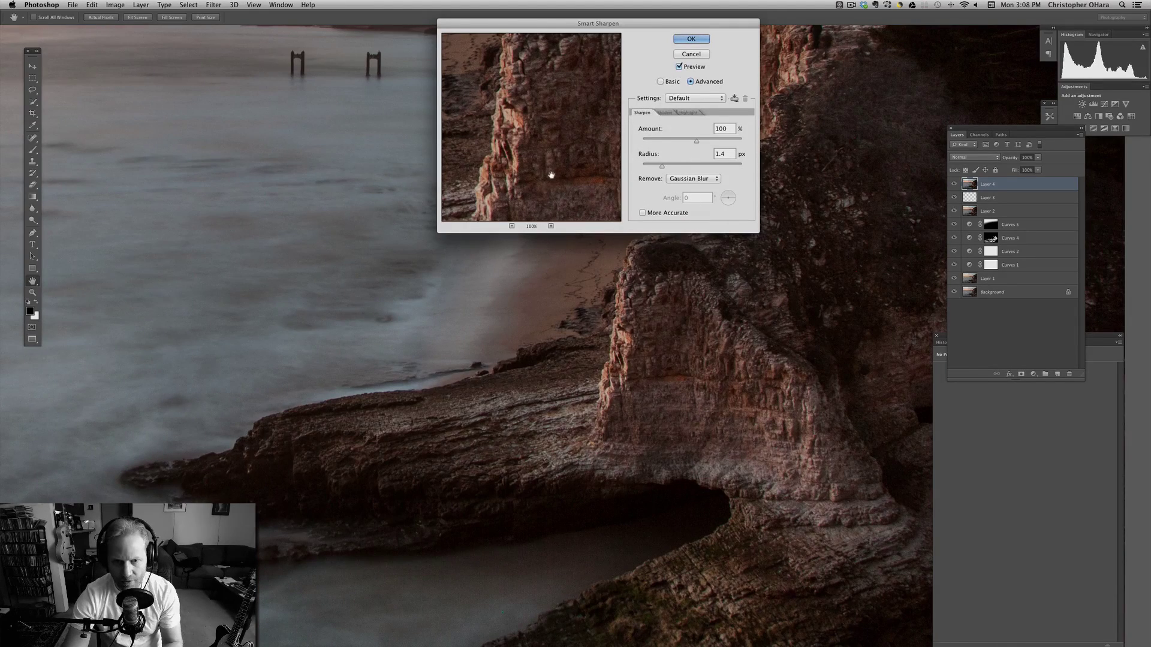
pyautogui.press('p')
pyautogui.press('p')
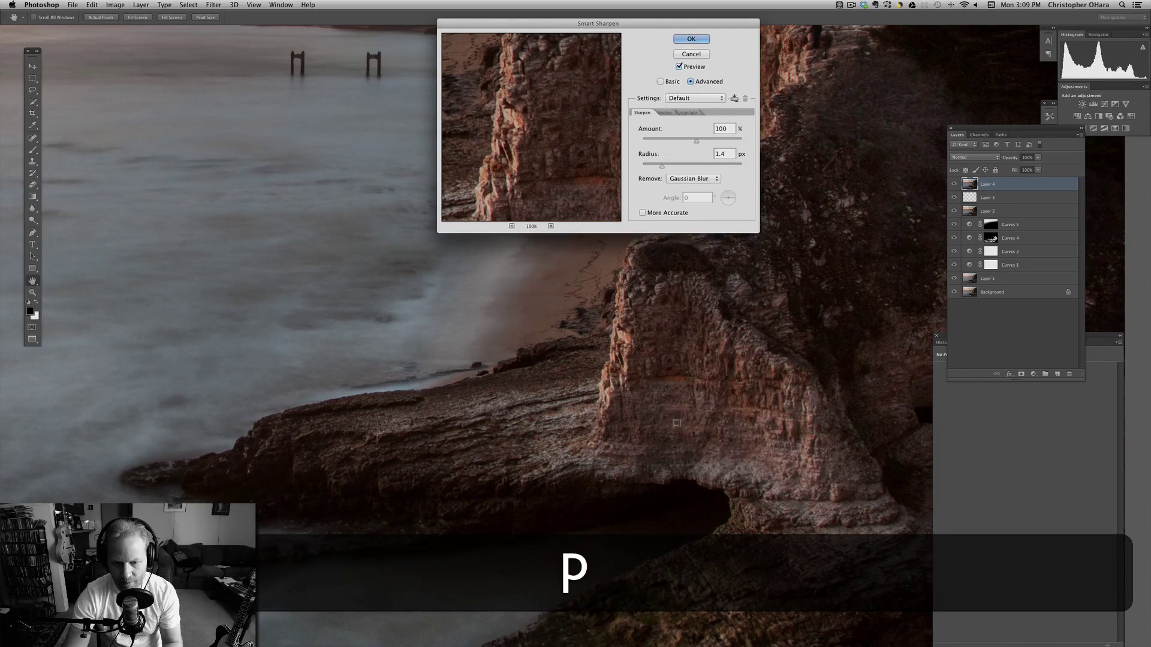
# Step: Set the Smart Sharpen amount to 132% while comparing the cliff preview before and after, and apply the filter
pyautogui.moveTo(696, 141); pyautogui.dragTo(709, 146)
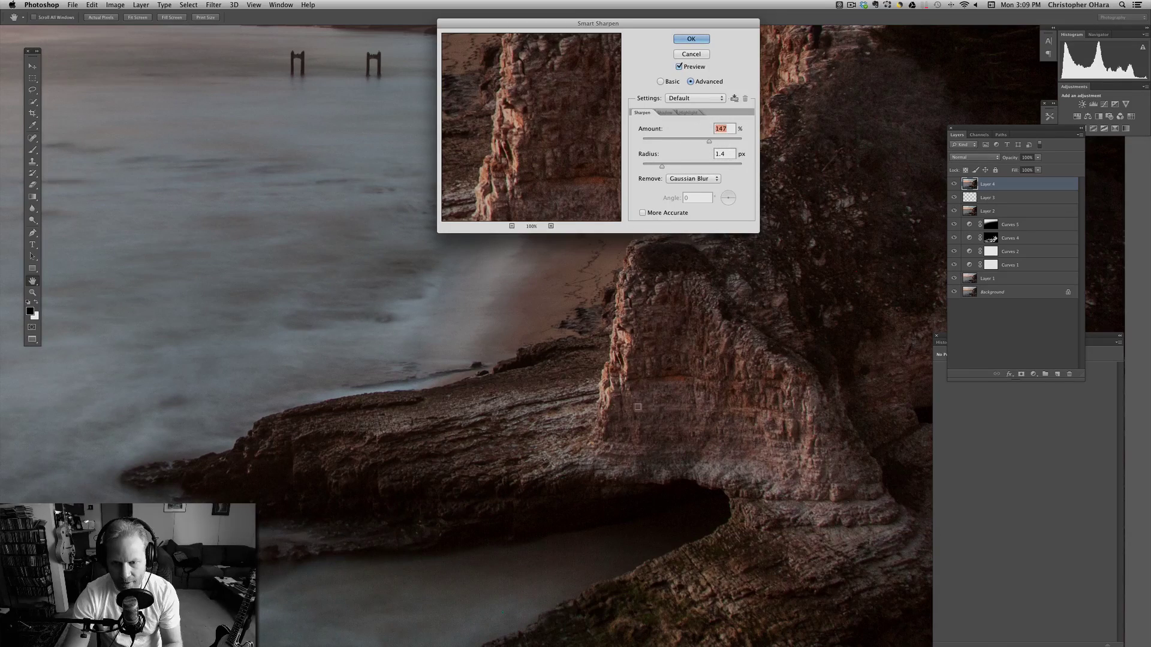
pyautogui.press('p')
pyautogui.press('p')
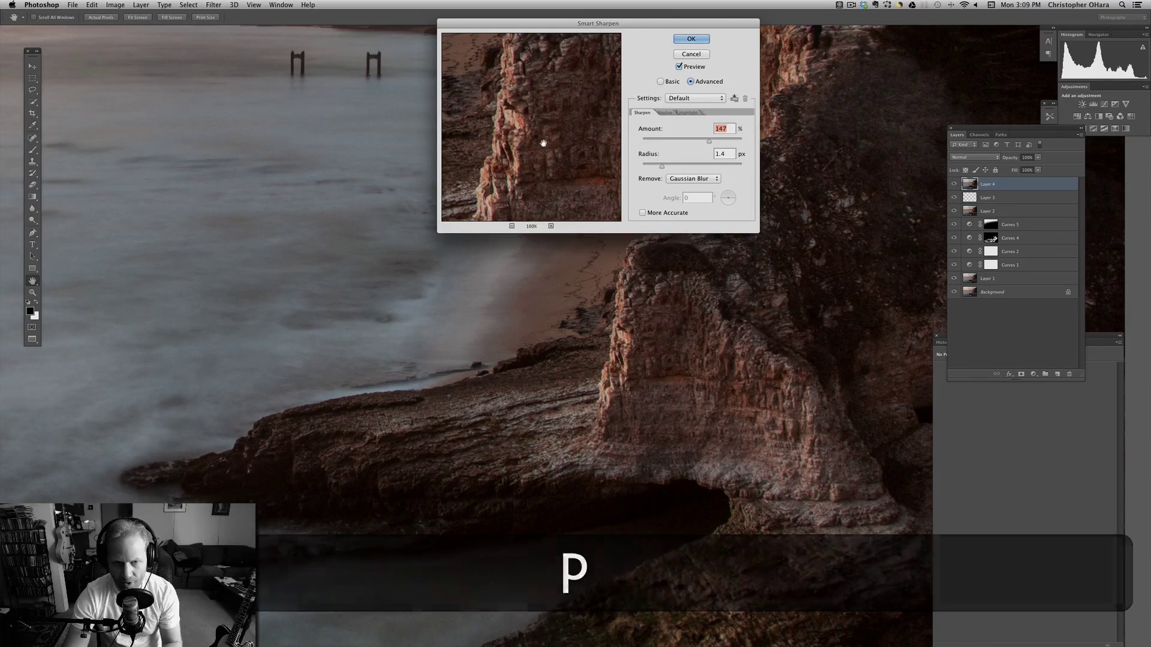
pyautogui.click(541, 137)
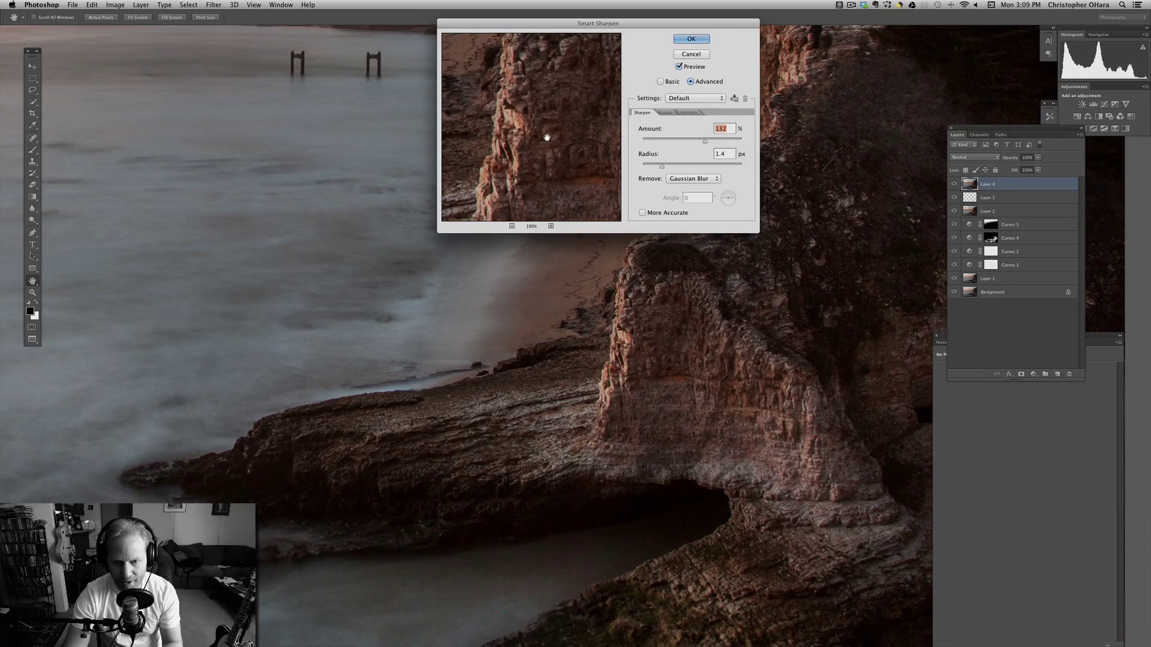
pyautogui.click(686, 37)
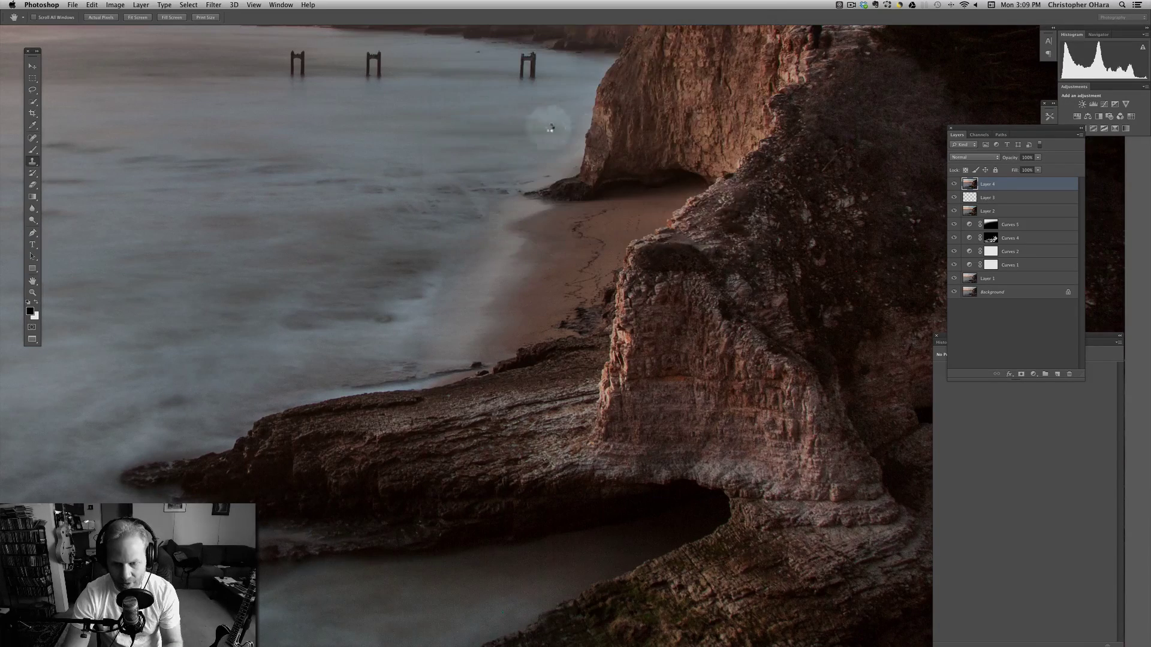
# Step: Try adjusting the opacity of the sharpened merged layer with the whole photo in view
pyautogui.press('super')
pyautogui.press('super+minus')
pyautogui.press('super+minus')
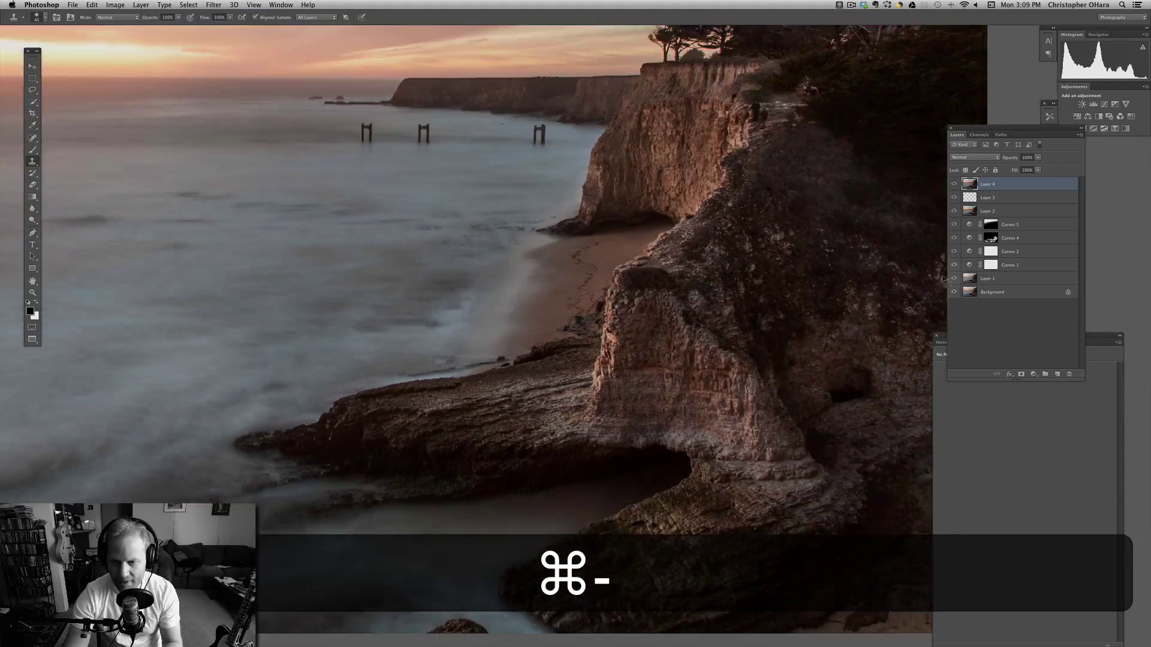
pyautogui.press('super+space')
pyautogui.moveTo(547, 307); pyautogui.dragTo(517, 278)
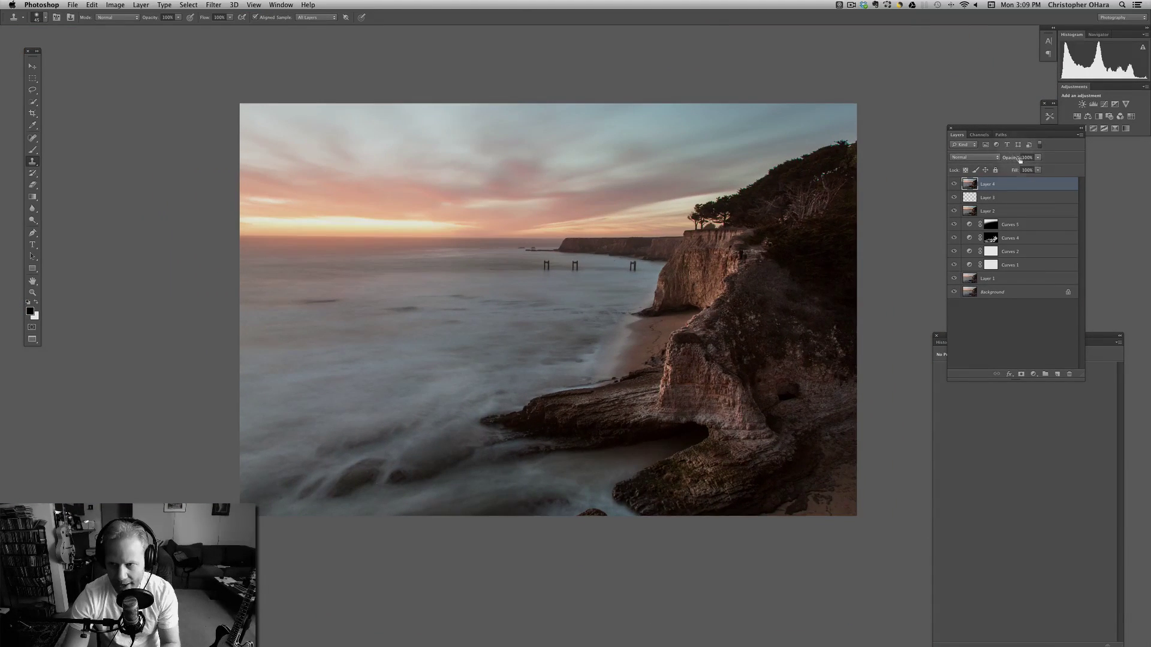
pyautogui.moveTo(1012, 157)
pyautogui.mouseDown()
pyautogui.moveTo(991, 160)
pyautogui.moveTo(1028, 158)
pyautogui.mouseUp()
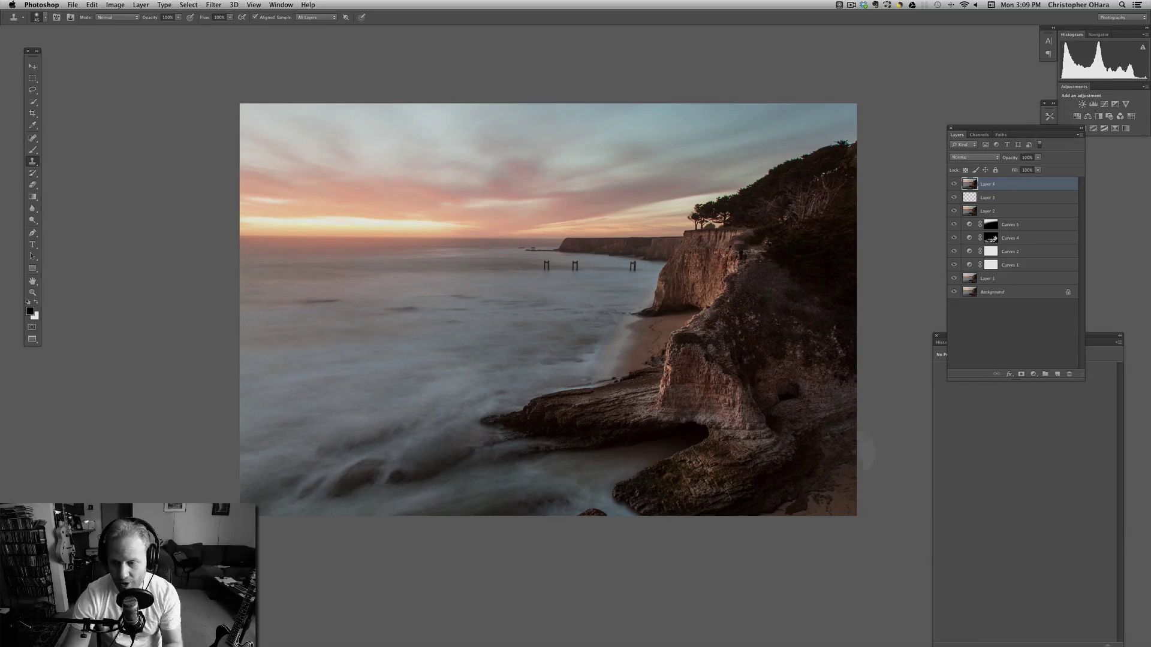
# Step: Add a layer mask to the sharpened layer, invert it to black and back to white, and ready the Brush with black
pyautogui.click(1022, 374)
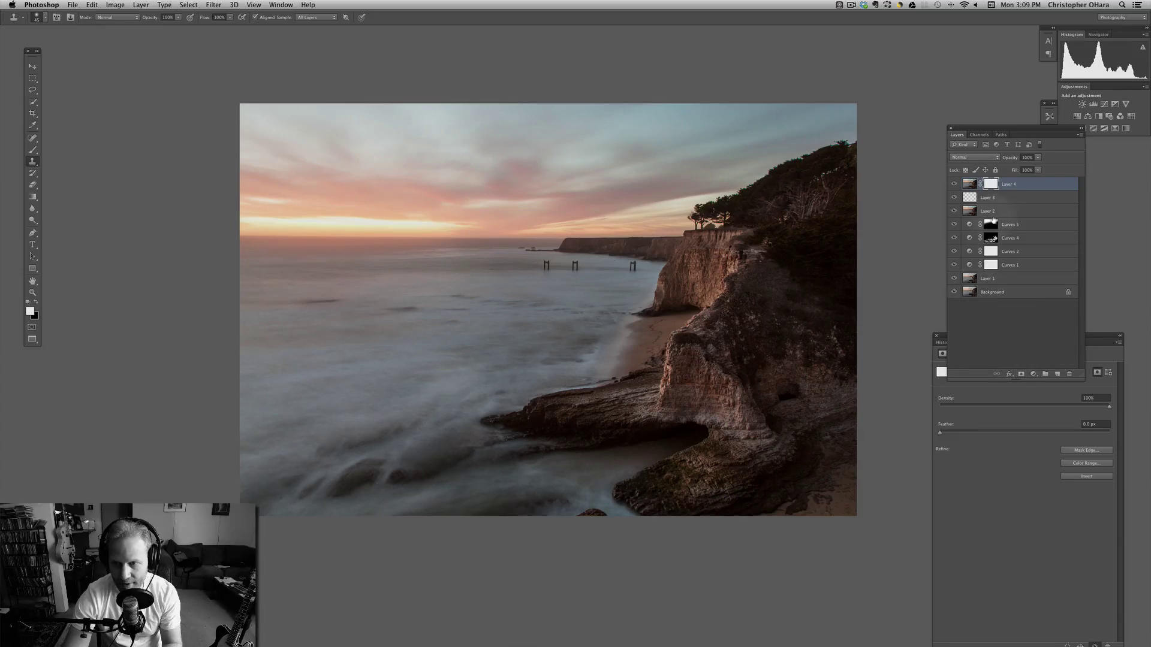
pyautogui.press('super+i')
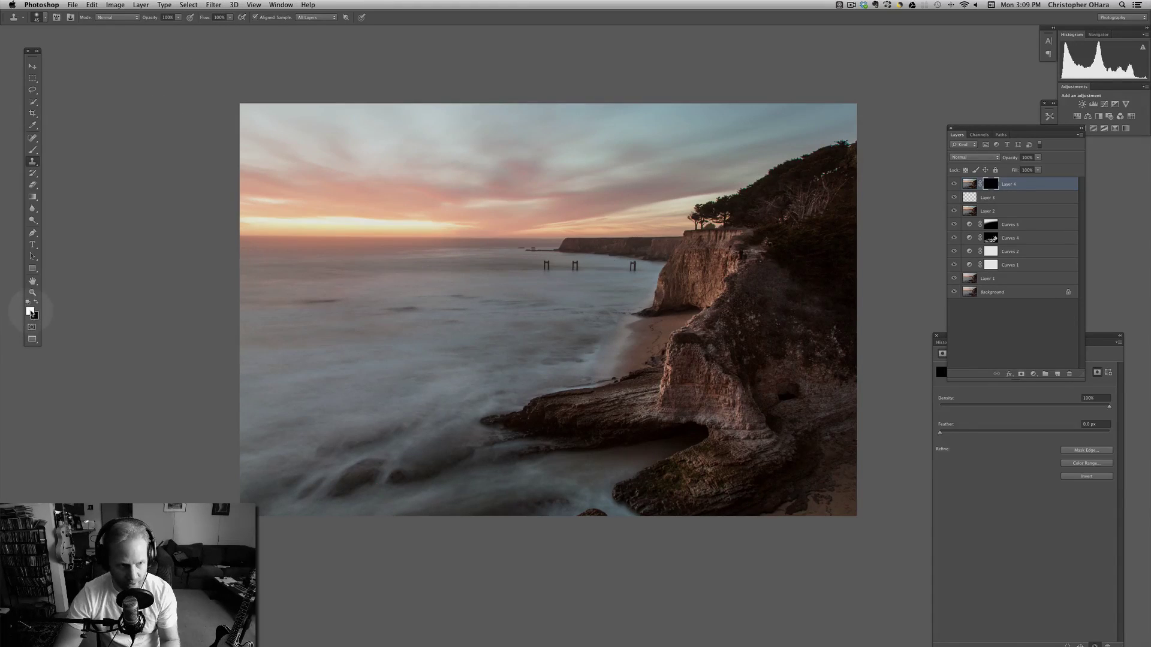
pyautogui.press('b')
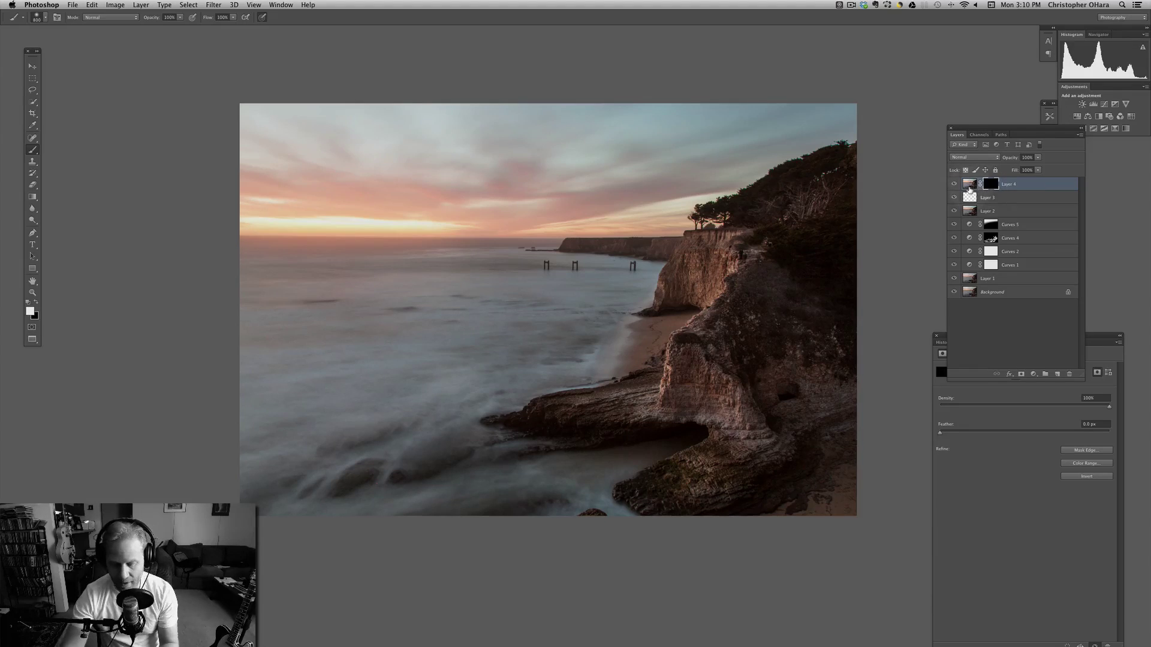
pyautogui.press('super+i')
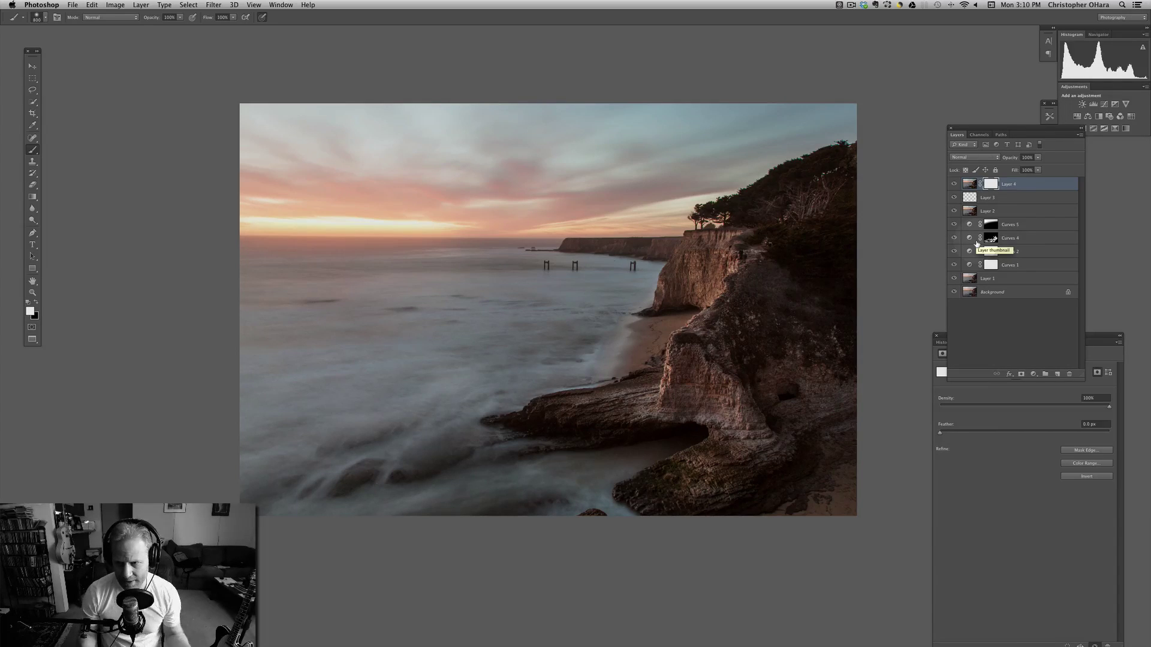
pyautogui.press('x')
# Step: Deselect all layers, save the layered photo and switch to Lightroom
pyautogui.click(1001, 343)
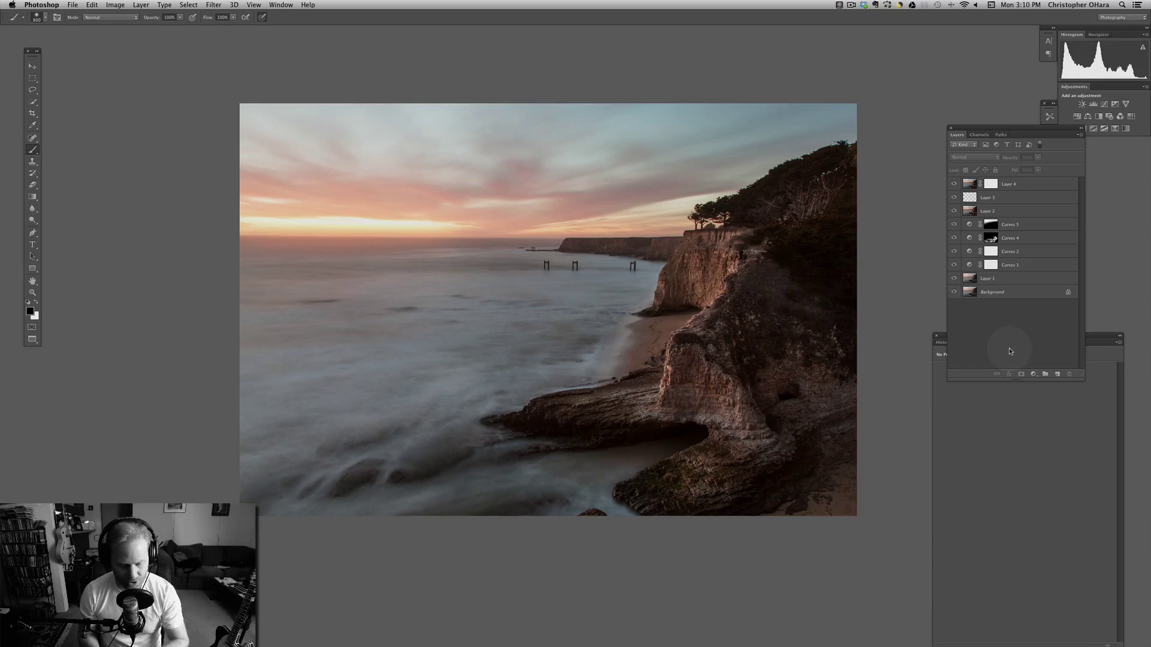
pyautogui.press('super+s')
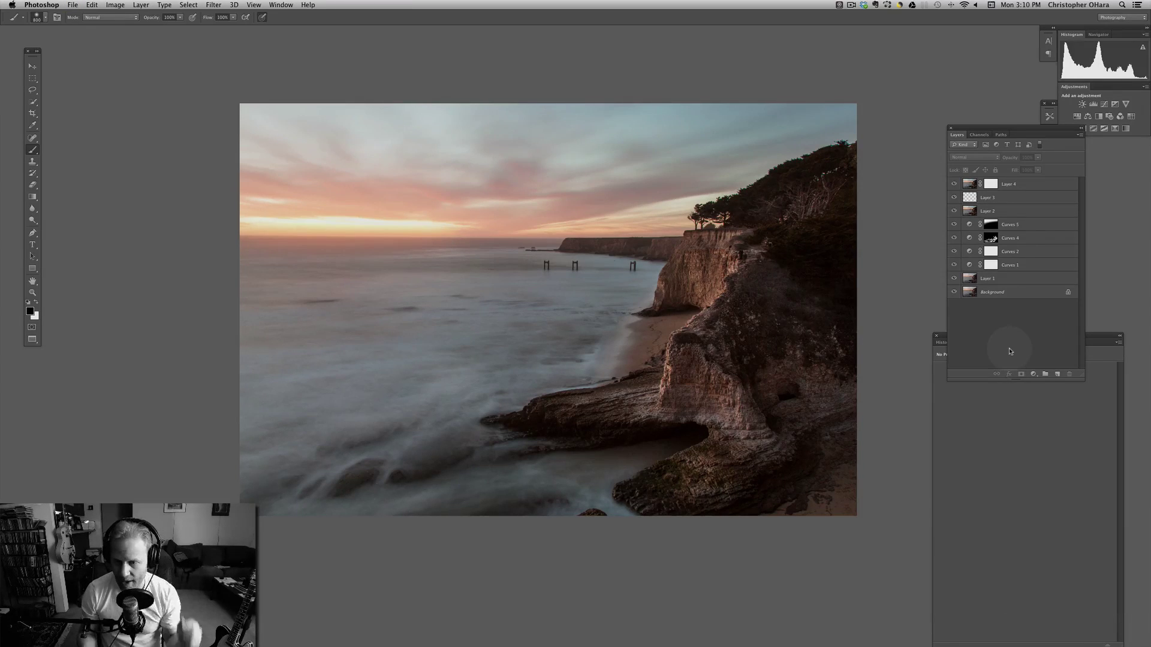
pyautogui.press('super+Tab')
pyautogui.press('super+Tab')
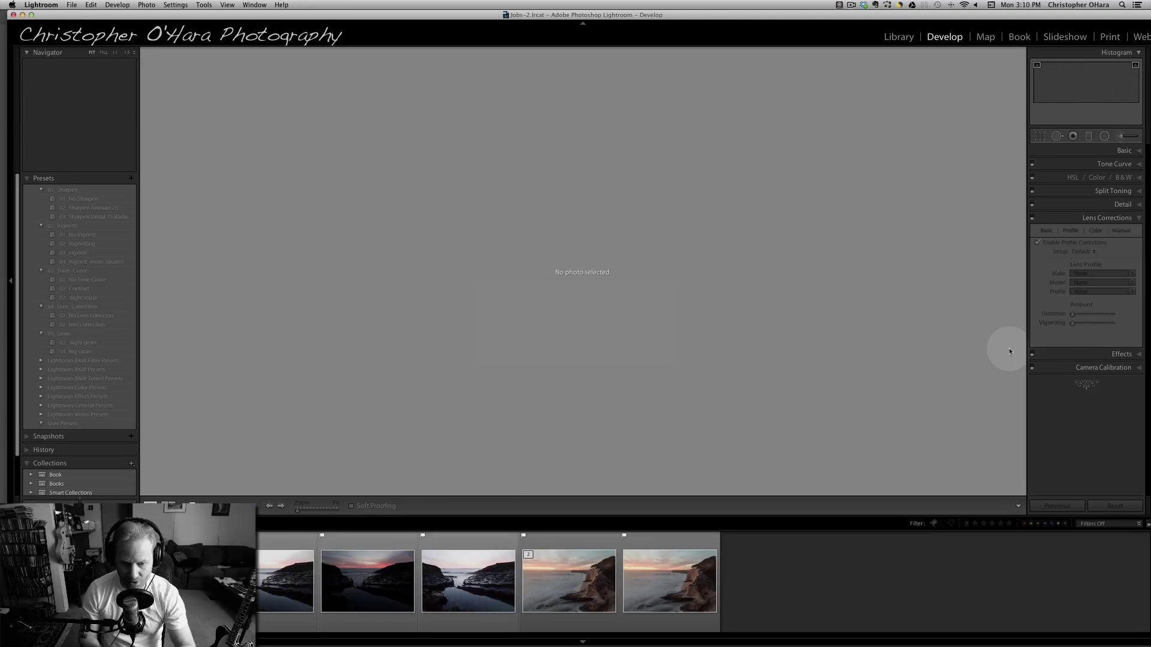
# Step: Compare the edited coastal sunset photo with its original in Develop, at full view and 1:1, ending on the edited version
pyautogui.click(470, 579)
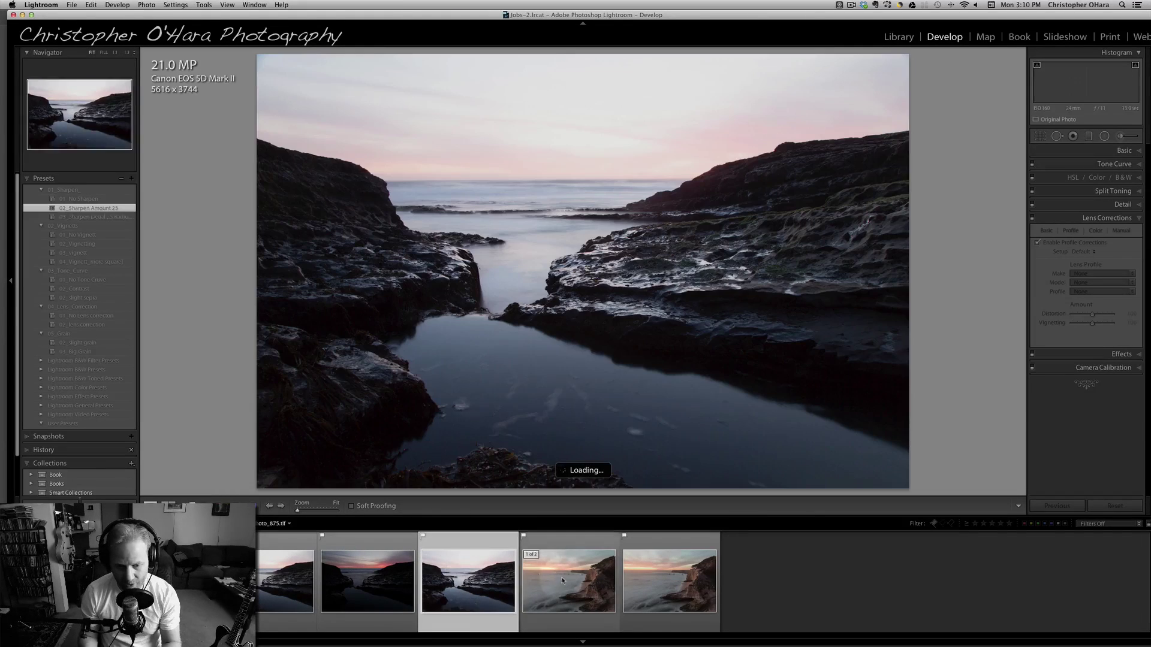
pyautogui.click(563, 583)
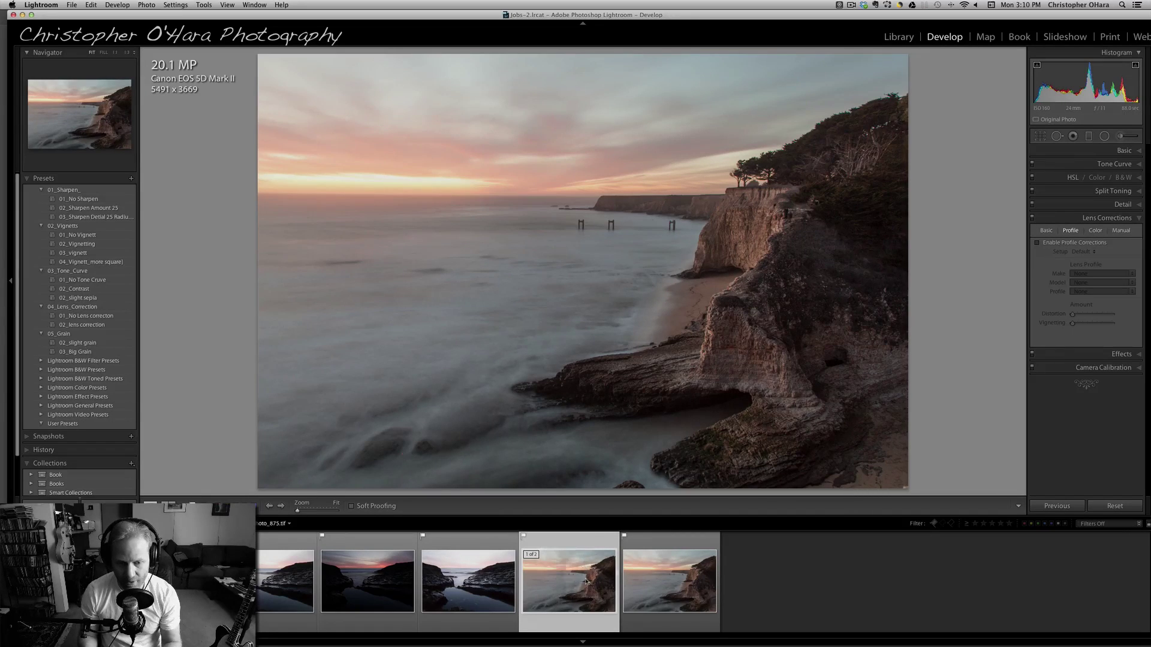
pyautogui.click(681, 585)
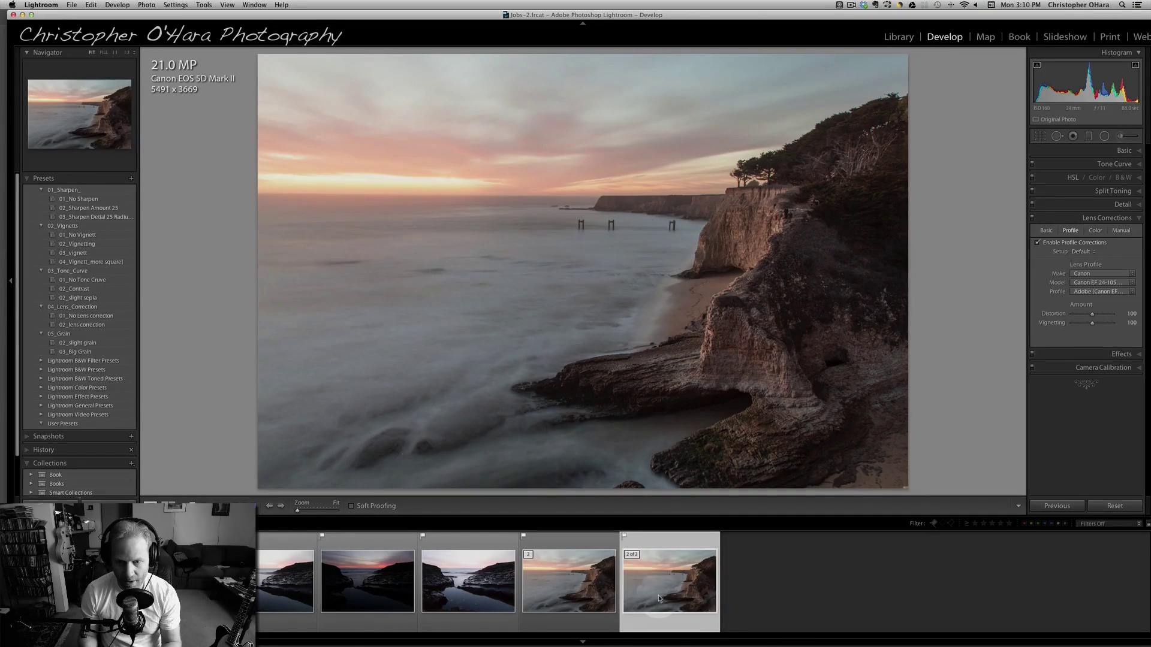
pyautogui.click(579, 597)
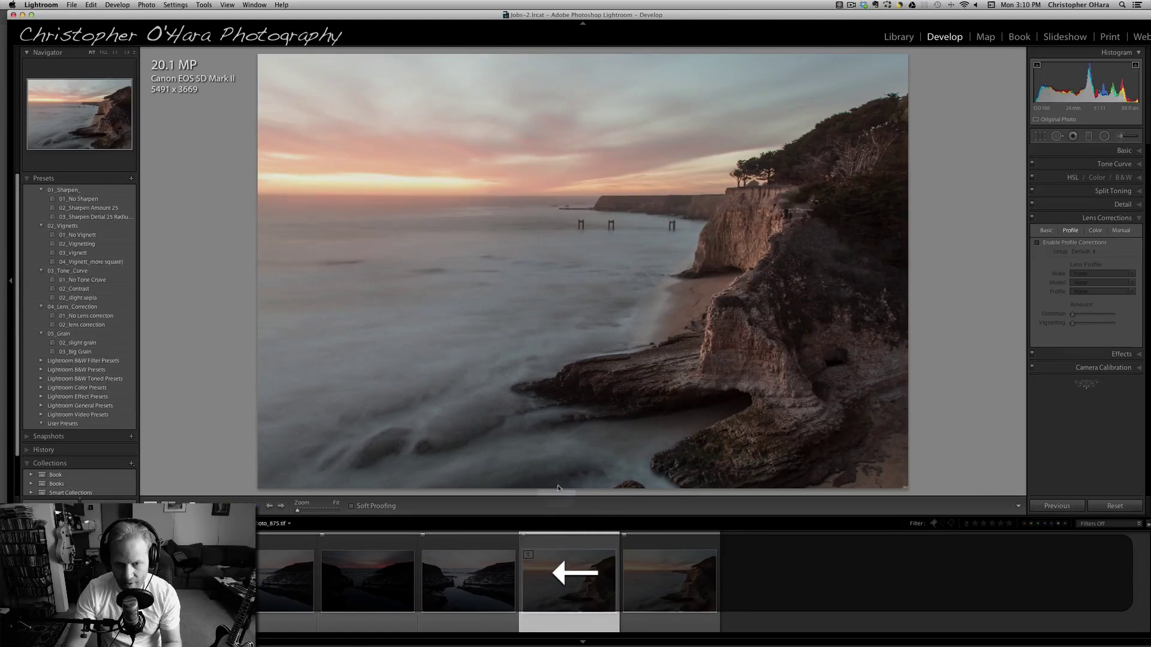
pyautogui.click(546, 312)
pyautogui.moveTo(716, 405); pyautogui.dragTo(444, 291)
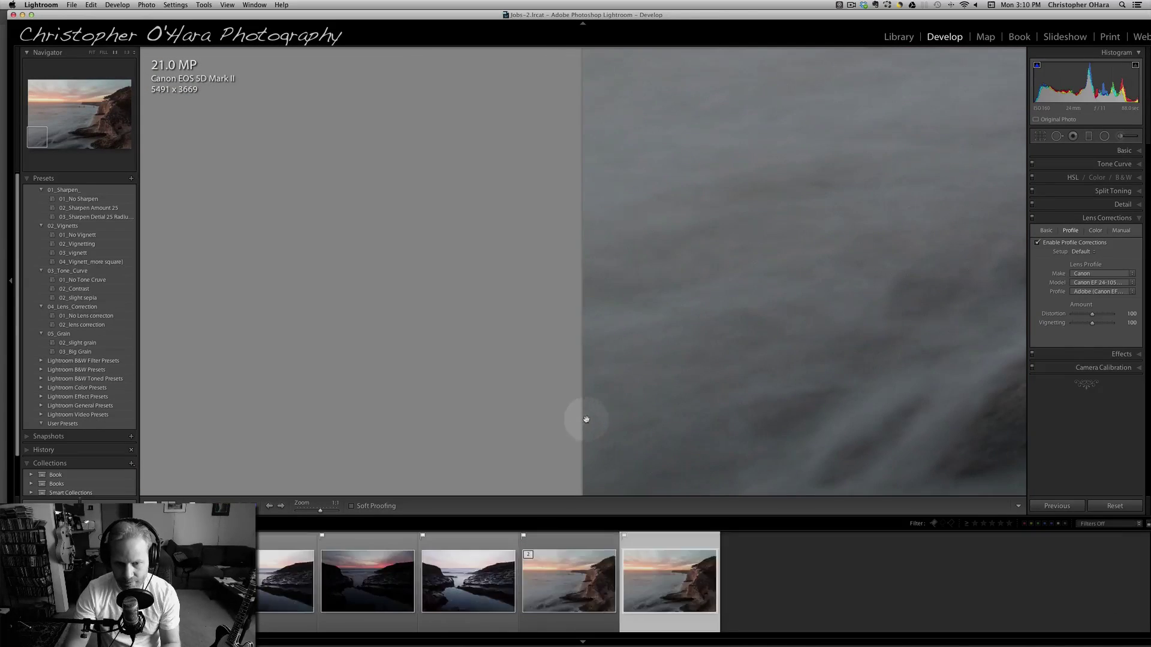
pyautogui.click(568, 425)
pyautogui.press('Left')
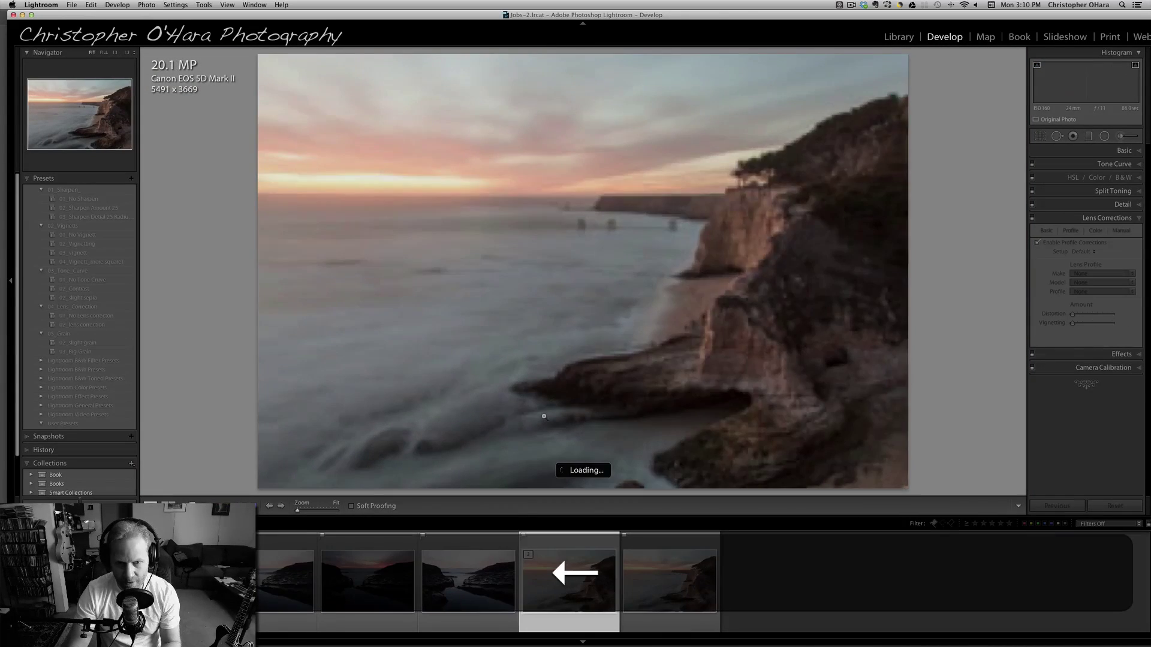
pyautogui.press('Right')
pyautogui.press('Left')
pyautogui.press('Right')
pyautogui.press('Left')
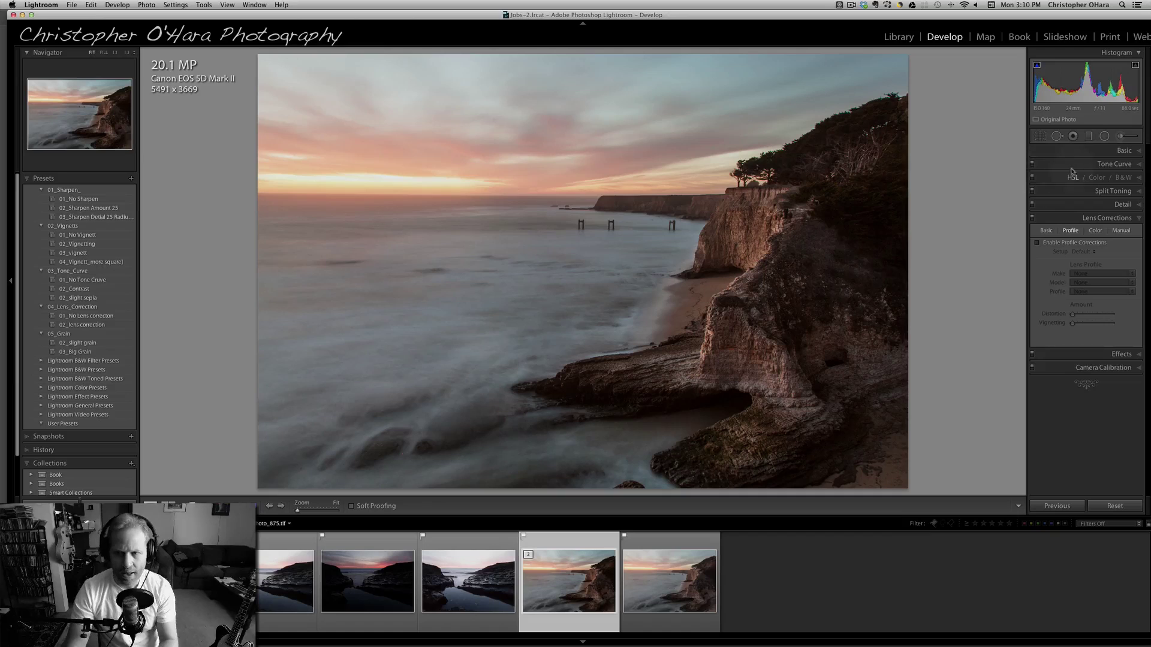
# Step: Set the edited photo's exposure to −0.14, vibrance to +30 and temperature to +8
pyautogui.click(1122, 150)
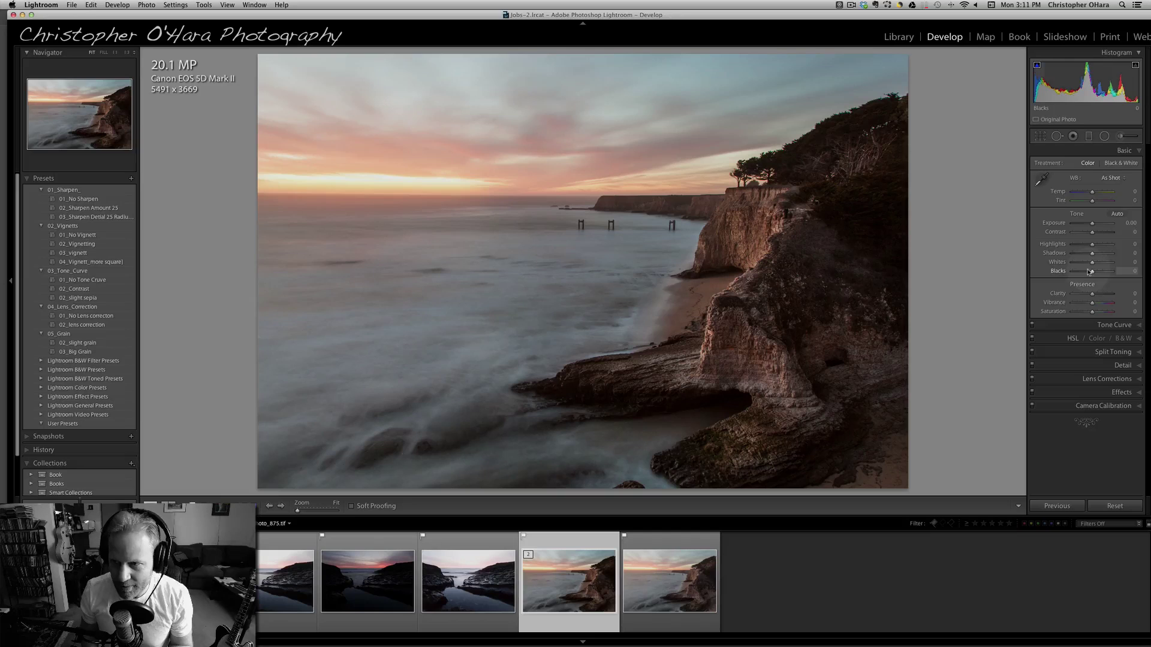
pyautogui.moveTo(1092, 223); pyautogui.dragTo(1092, 223)
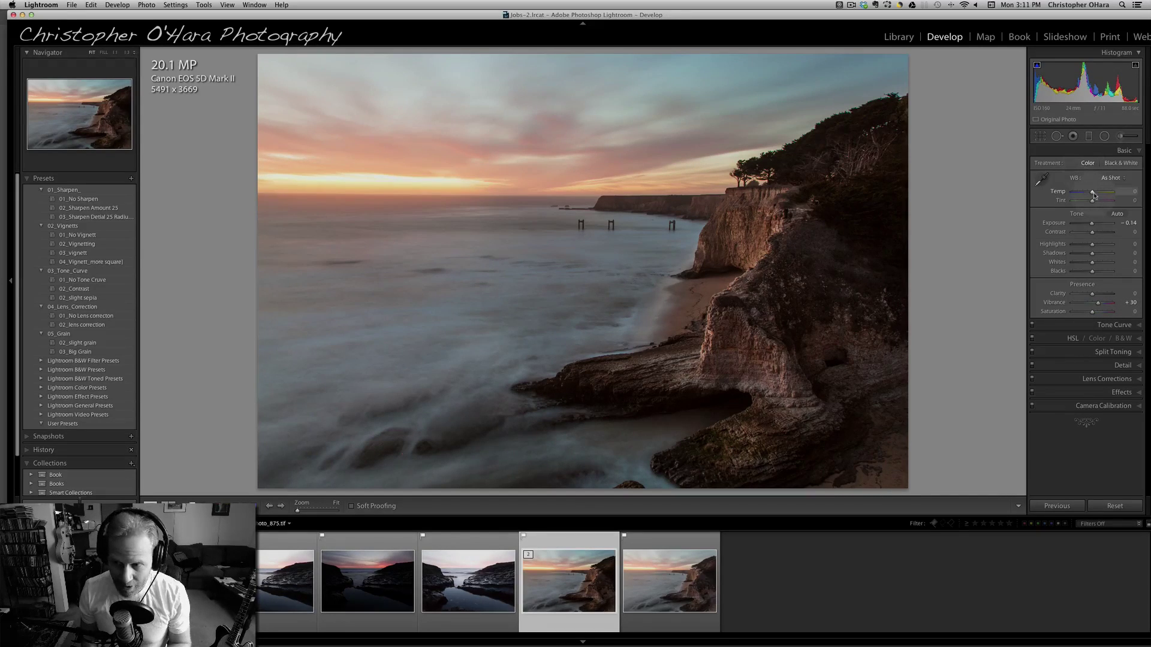
pyautogui.moveTo(1094, 195); pyautogui.dragTo(1096, 195)
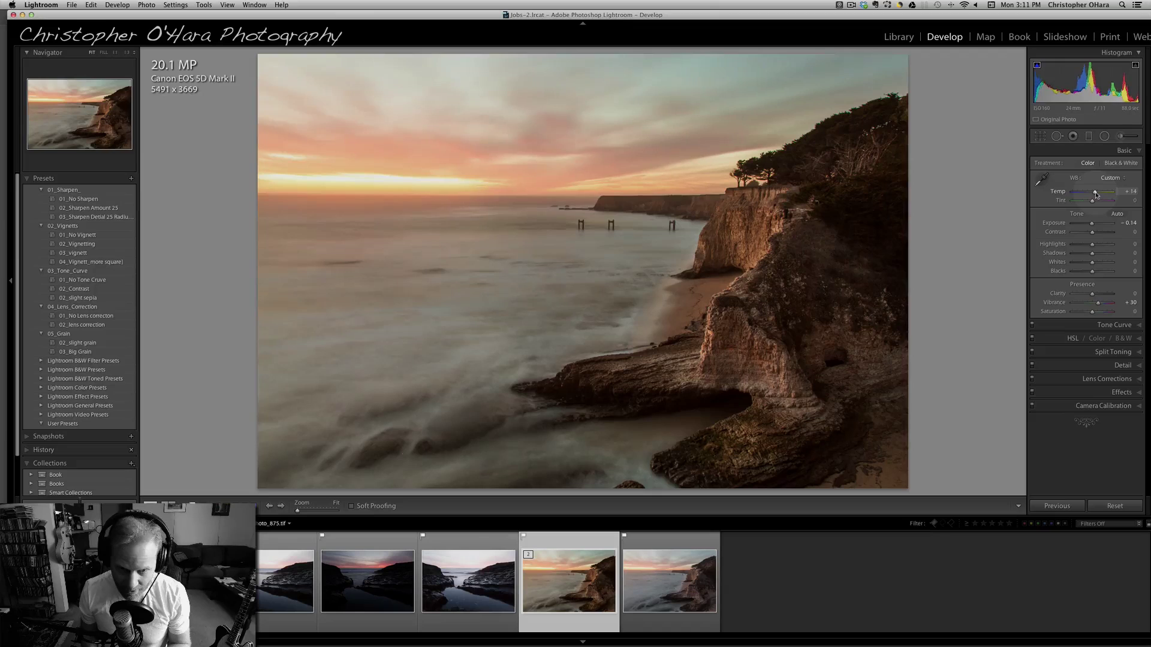
pyautogui.moveTo(1096, 193); pyautogui.dragTo(1093, 193)
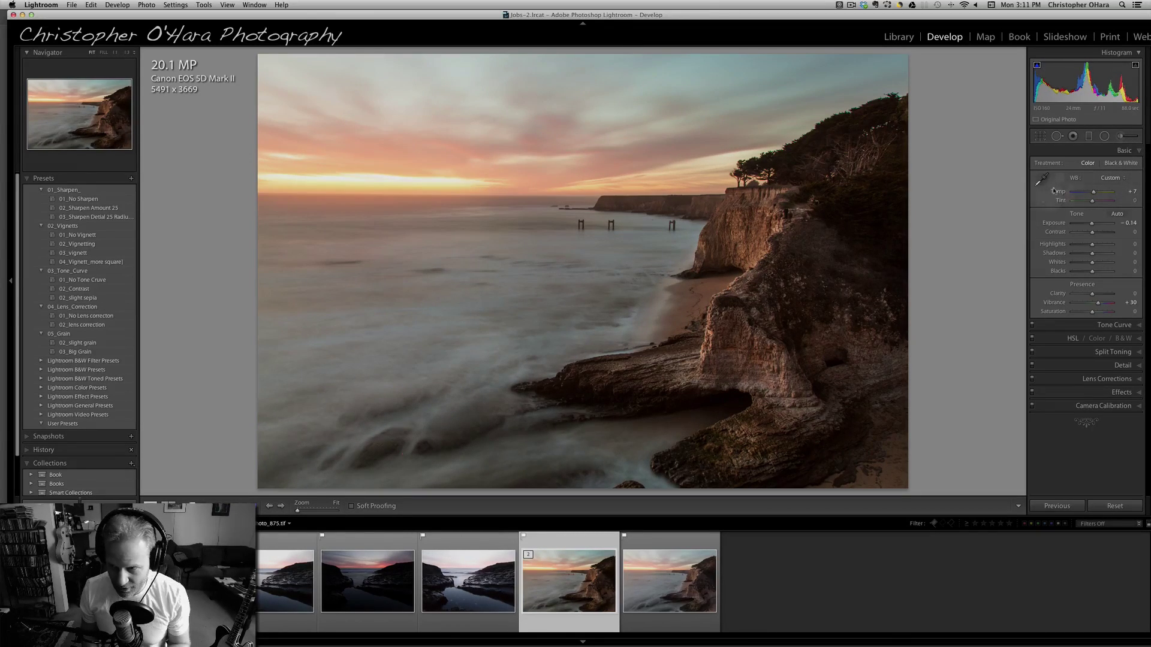
pyautogui.moveTo(1094, 195); pyautogui.dragTo(1094, 194)
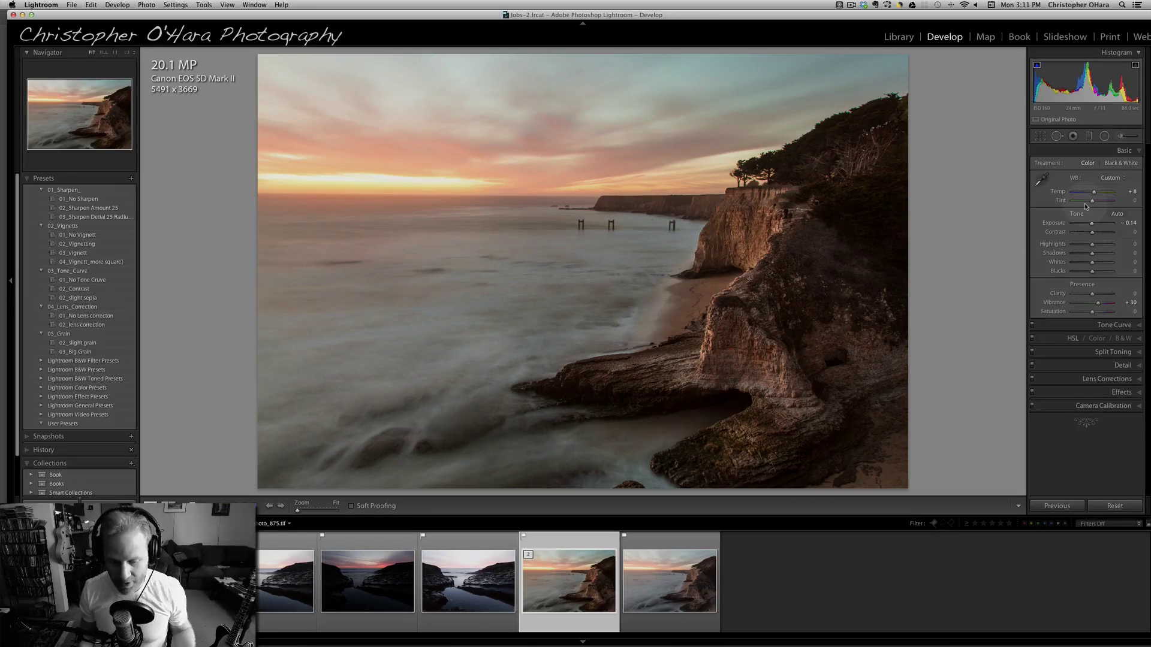
# Step: Crop the photo to a 16 x 10 aspect by trimming the upper and lower edges at full width
pyautogui.press('r')
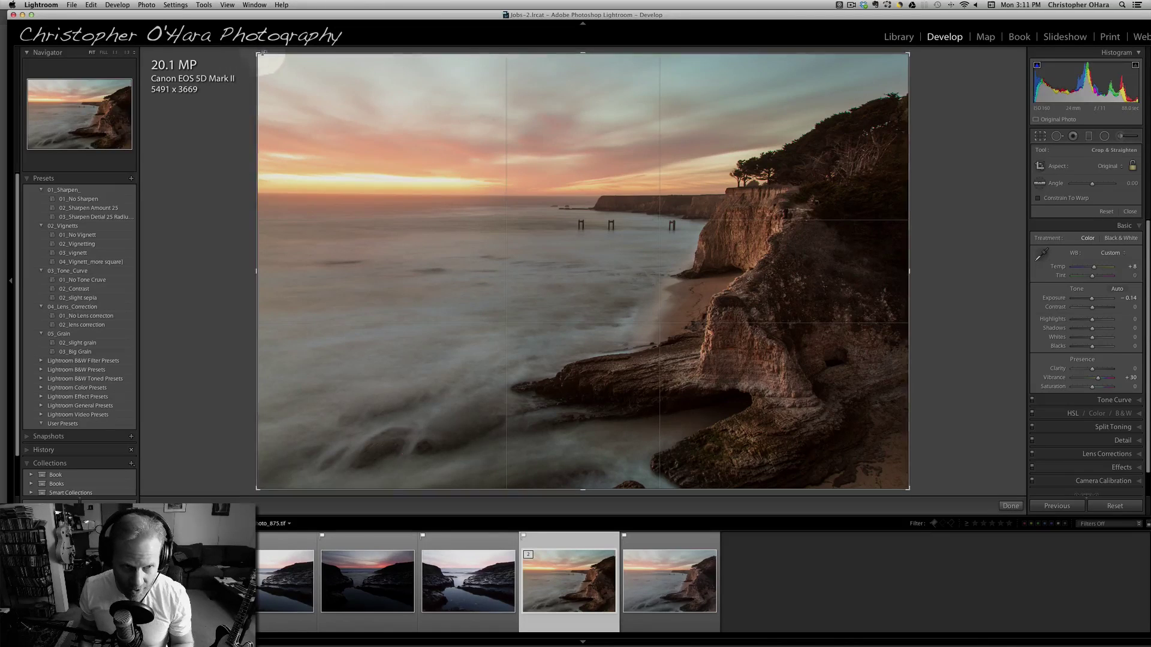
pyautogui.click(587, 54)
pyautogui.moveTo(587, 54); pyautogui.dragTo(587, 71)
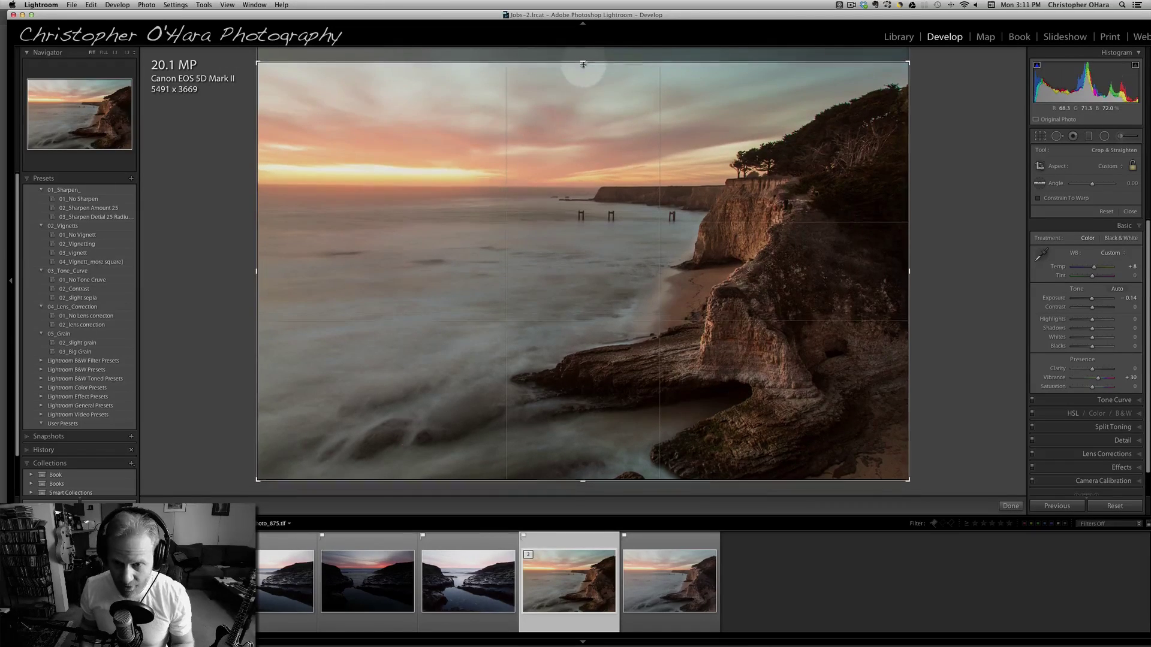
pyautogui.moveTo(582, 479); pyautogui.dragTo(594, 468)
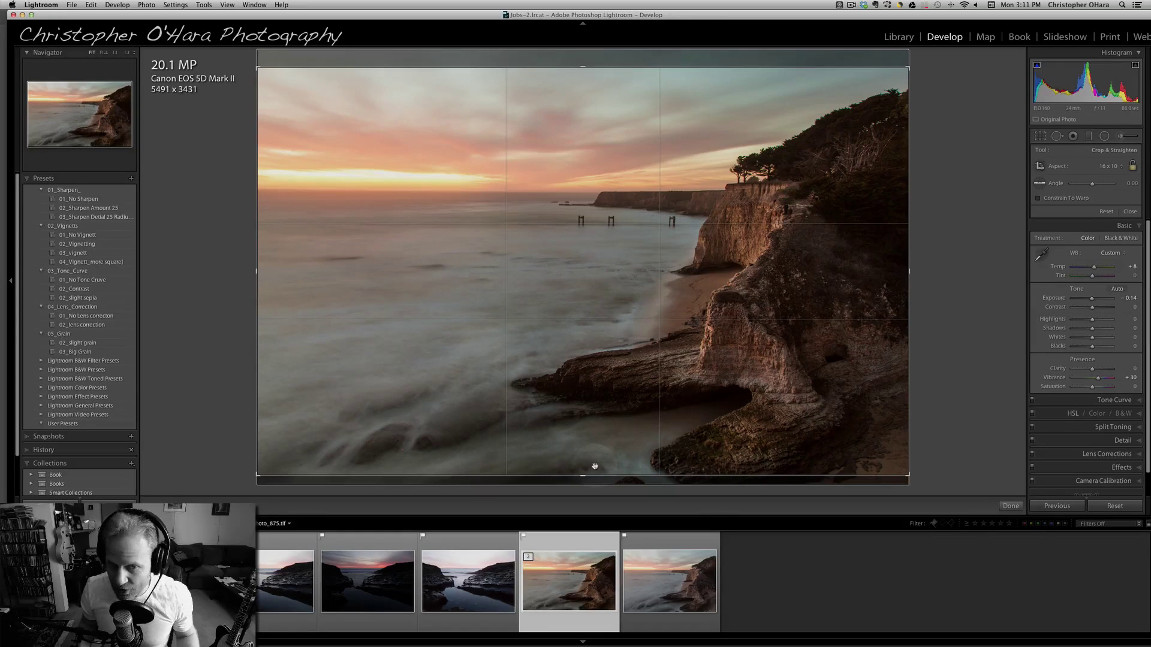
pyautogui.press('Return')
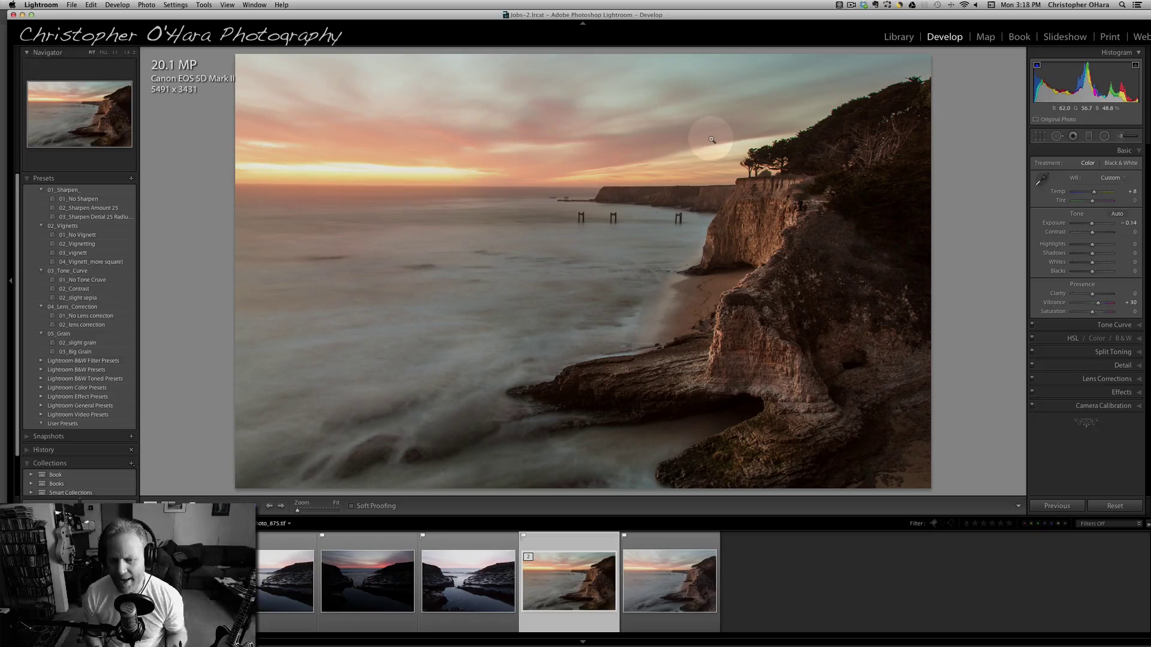
pyautogui.press('super+shift+e')
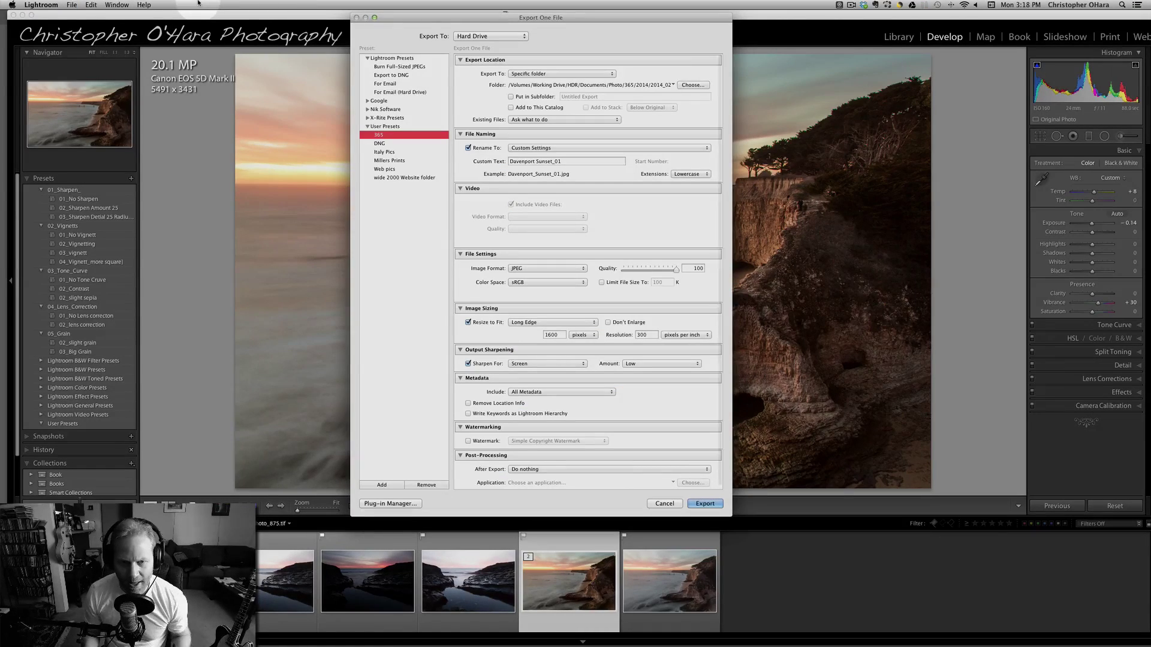
pyautogui.moveTo(596, 20); pyautogui.dragTo(614, 22)
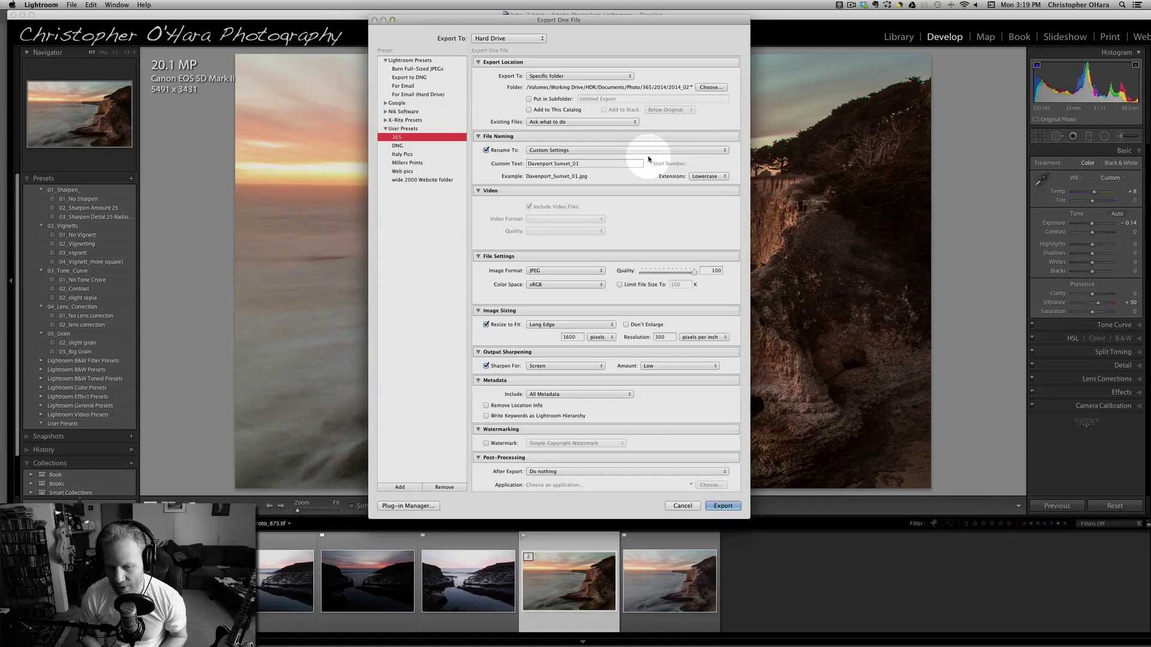
pyautogui.click(593, 162)
pyautogui.click(682, 506)
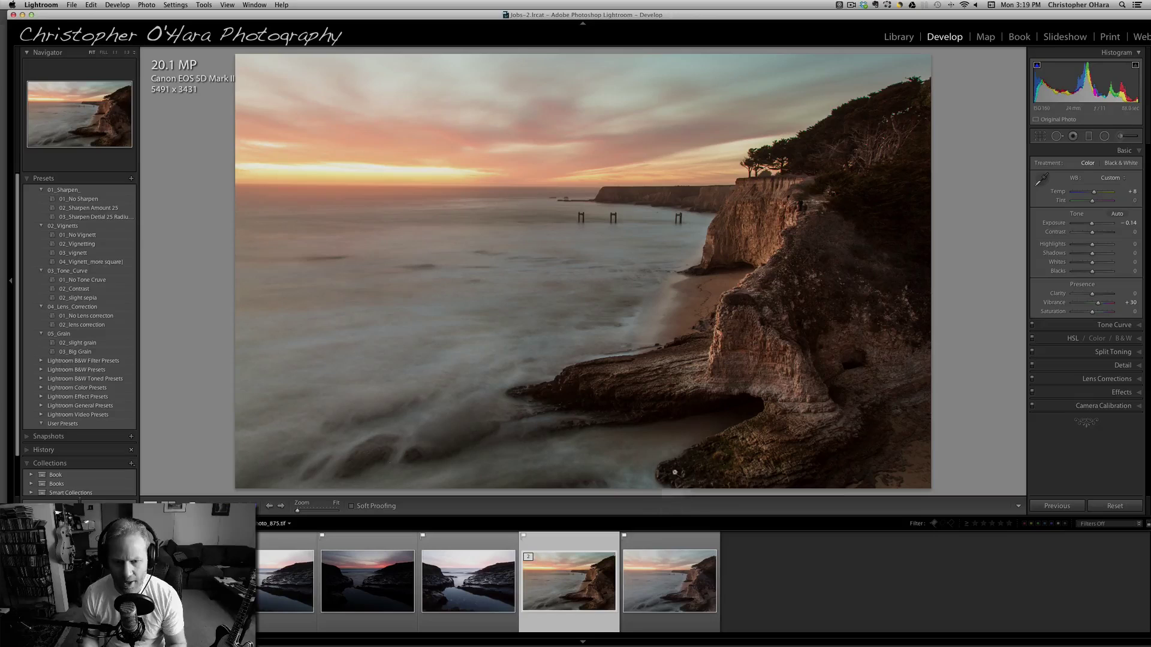
# Step: Select all seven photos of the Picks folder in the Library grid and start renaming them
pyautogui.press('g')
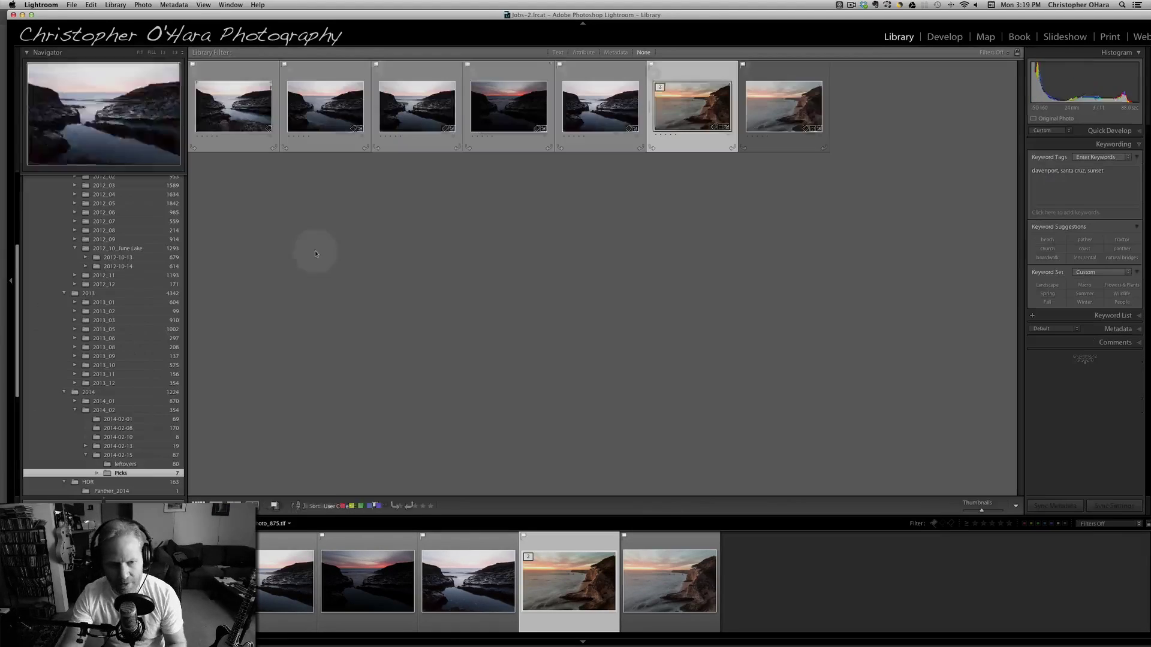
pyautogui.click(396, 288)
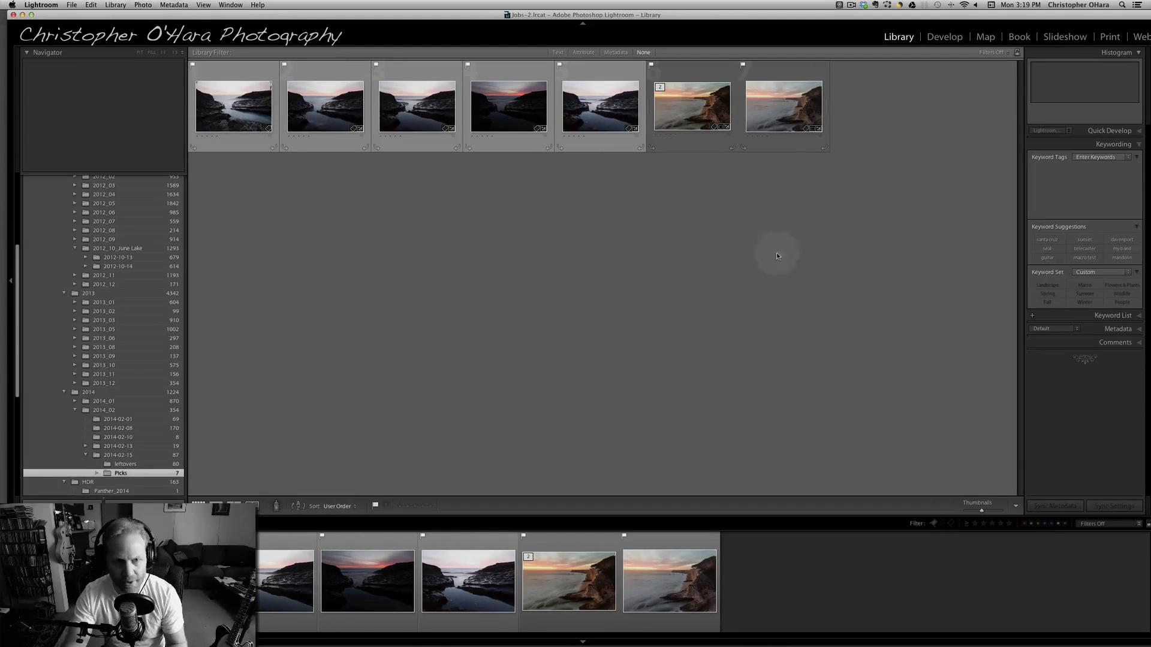
pyautogui.press('super+a')
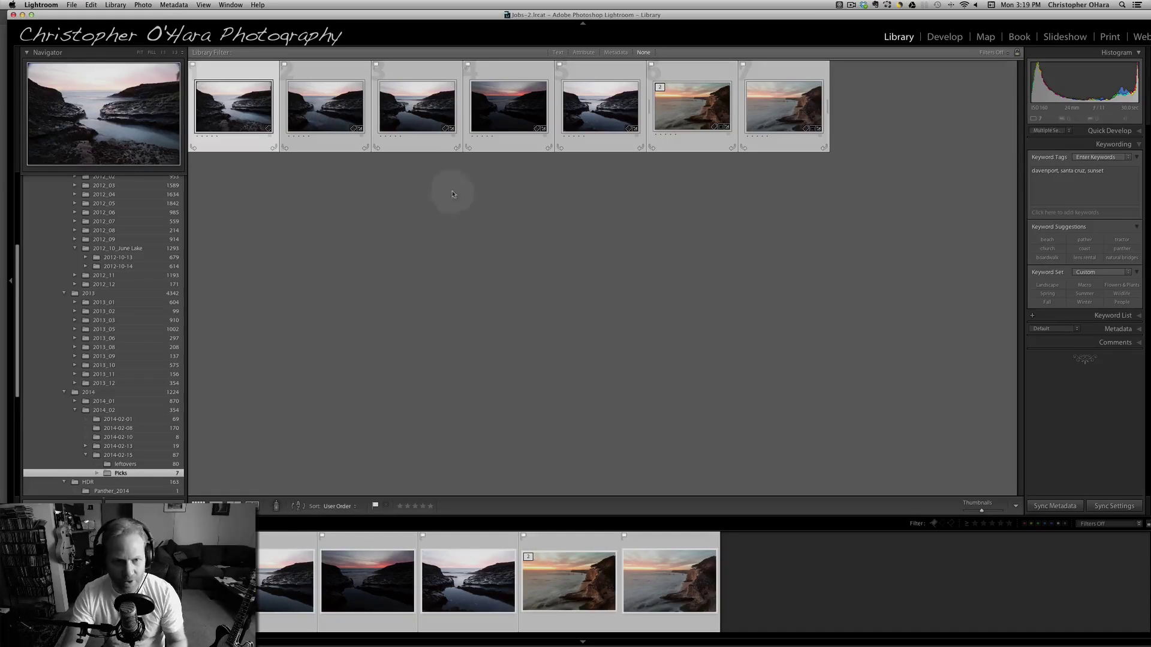
pyautogui.click(393, 265)
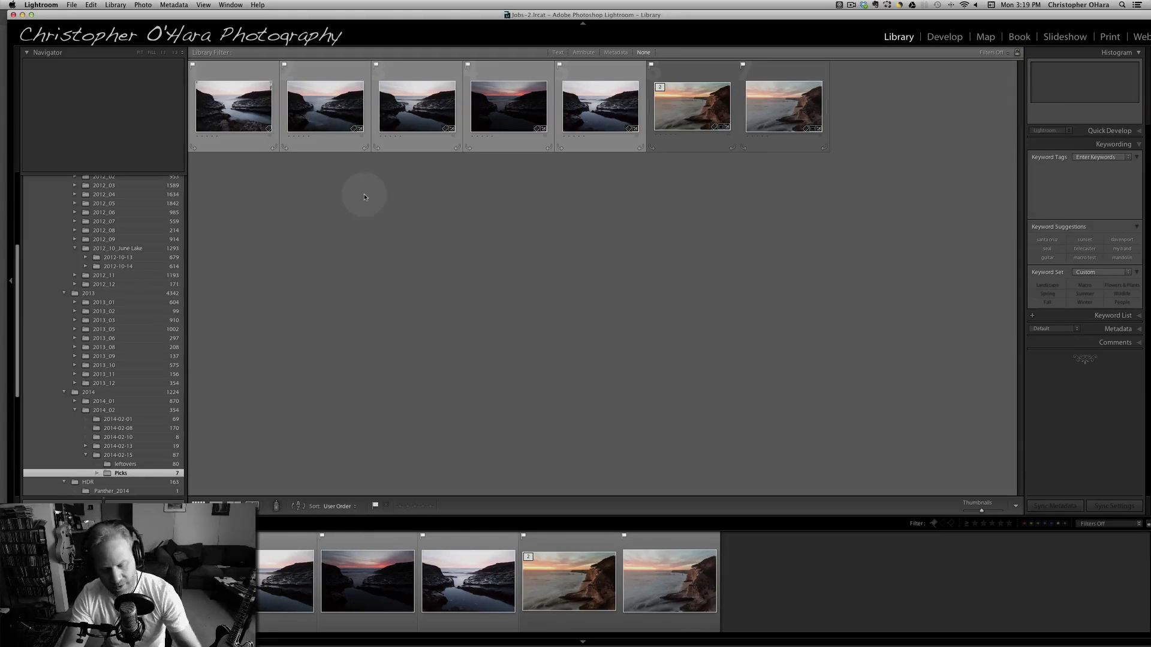
pyautogui.press('super+a')
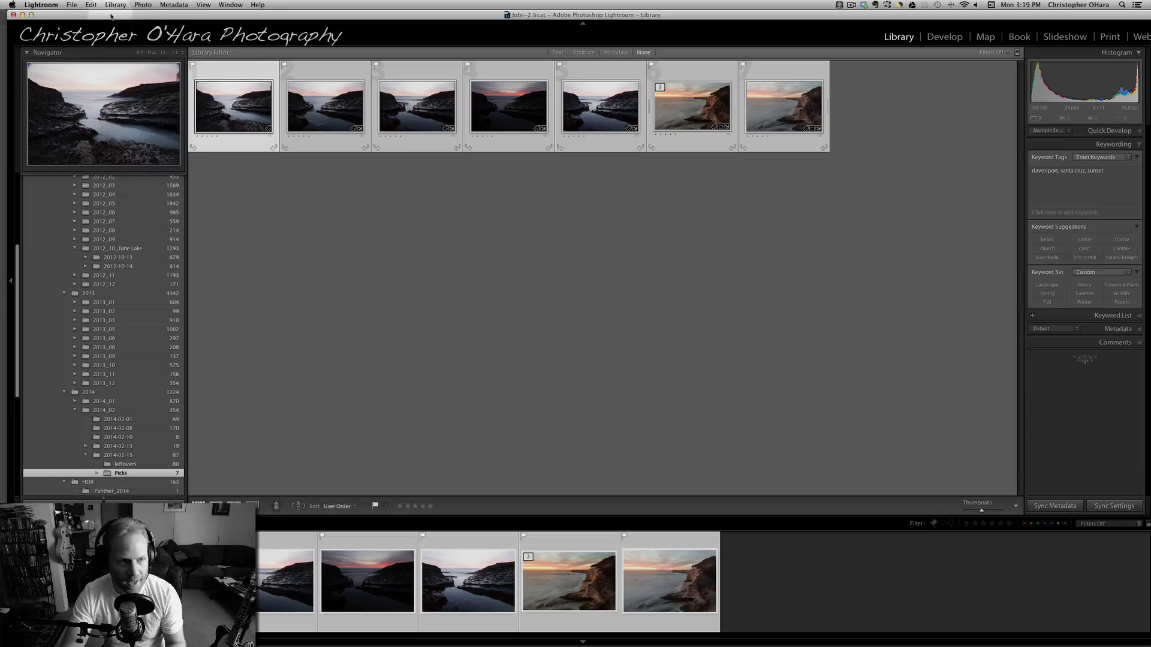
pyautogui.click(149, 5)
pyautogui.moveTo(121, 4)
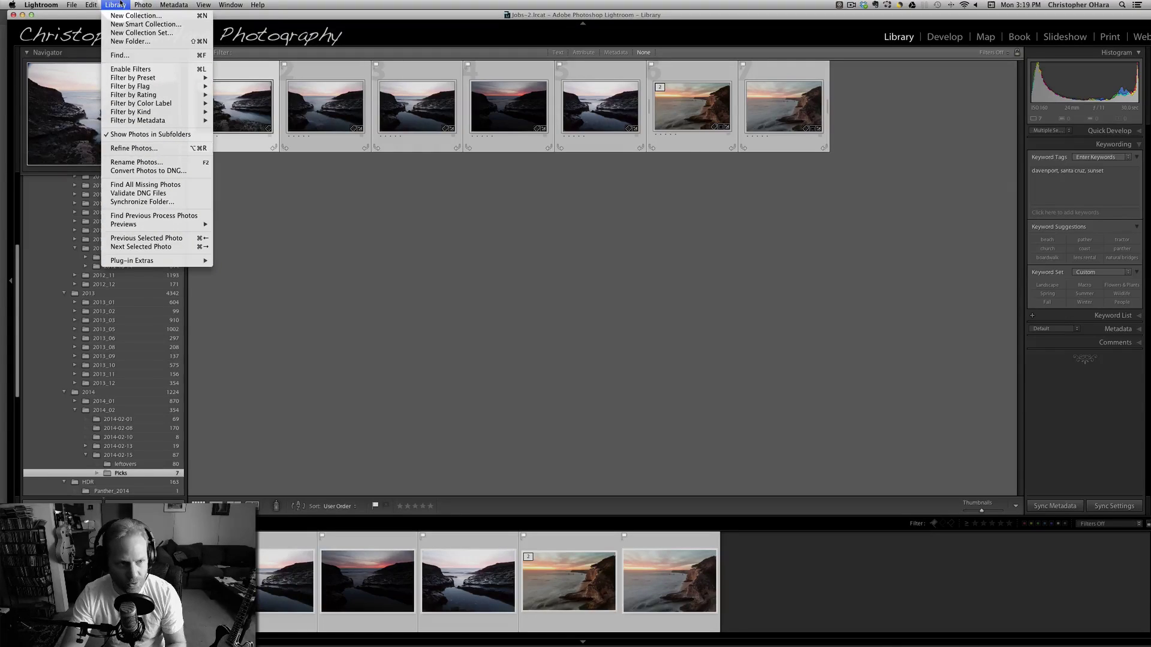
pyautogui.click(137, 161)
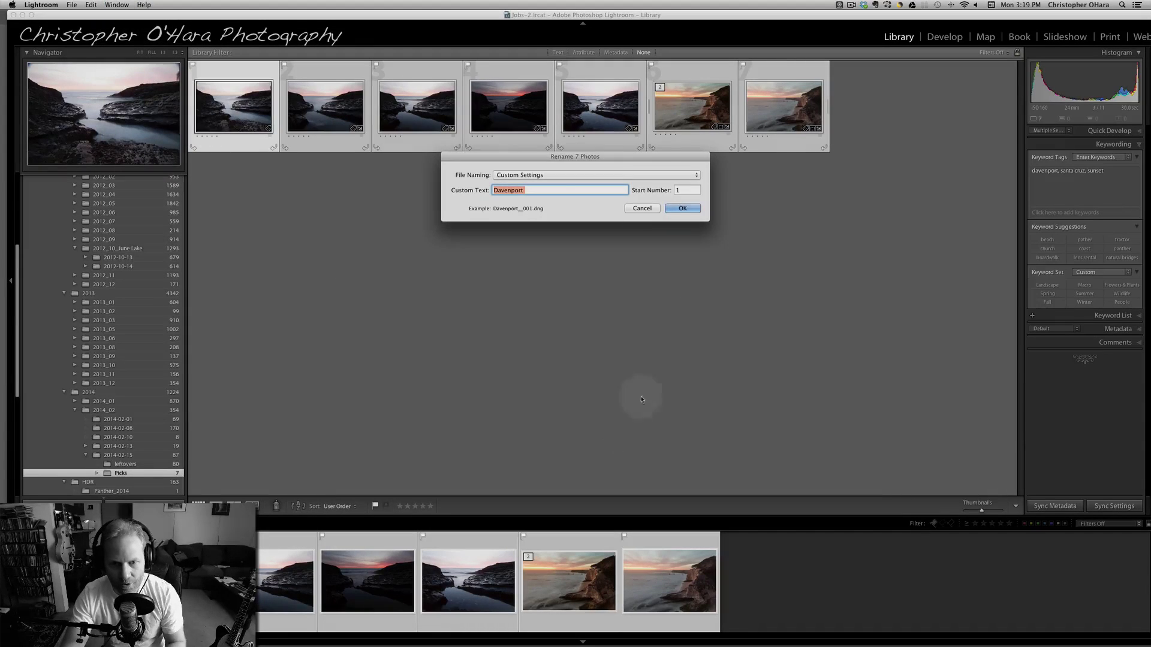
# Step: Review the custom file naming template for the rename, keeping custom text, an underscore and a three-digit sequence number
pyautogui.click(540, 190)
pyautogui.click(547, 175)
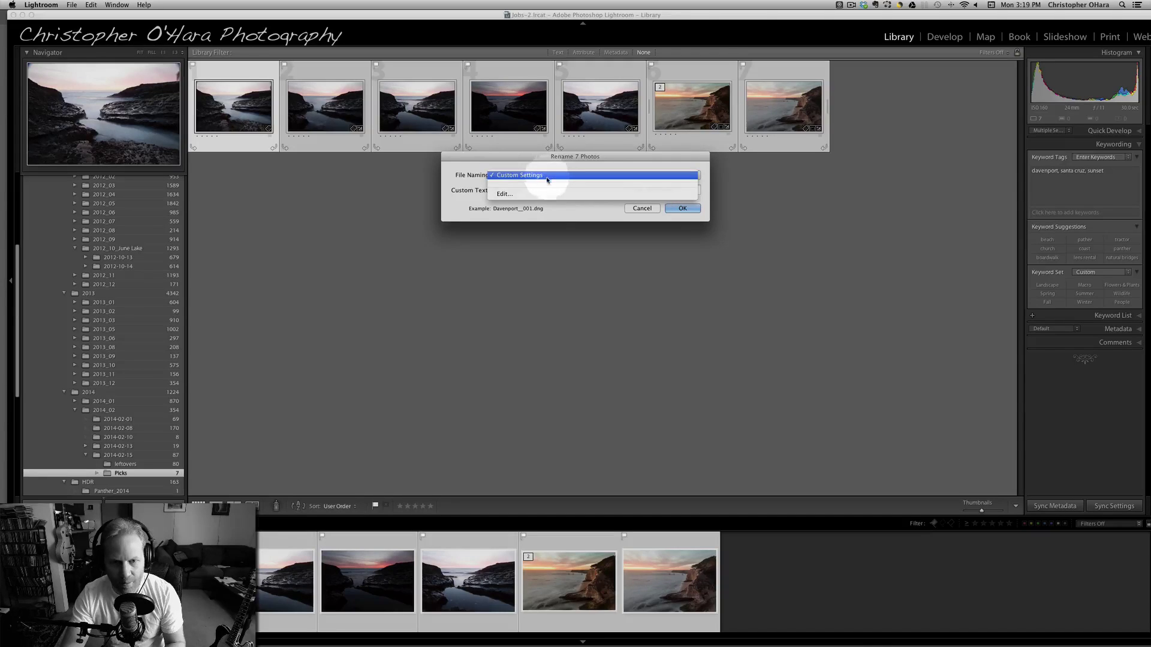
pyautogui.click(551, 201)
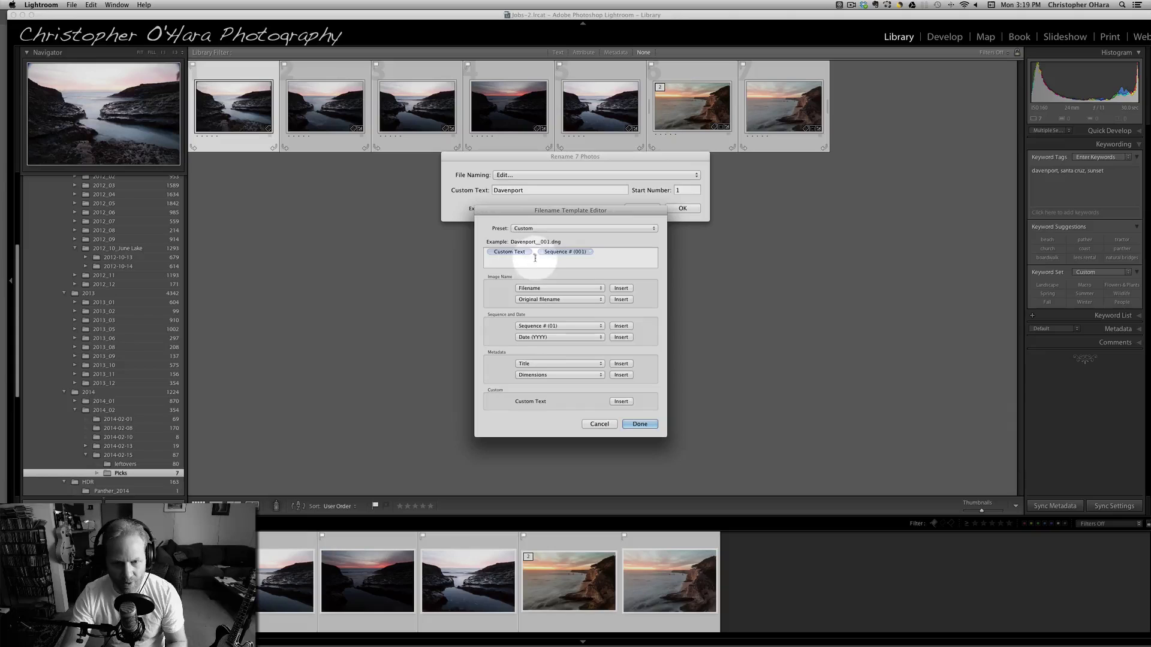
pyautogui.click(591, 255)
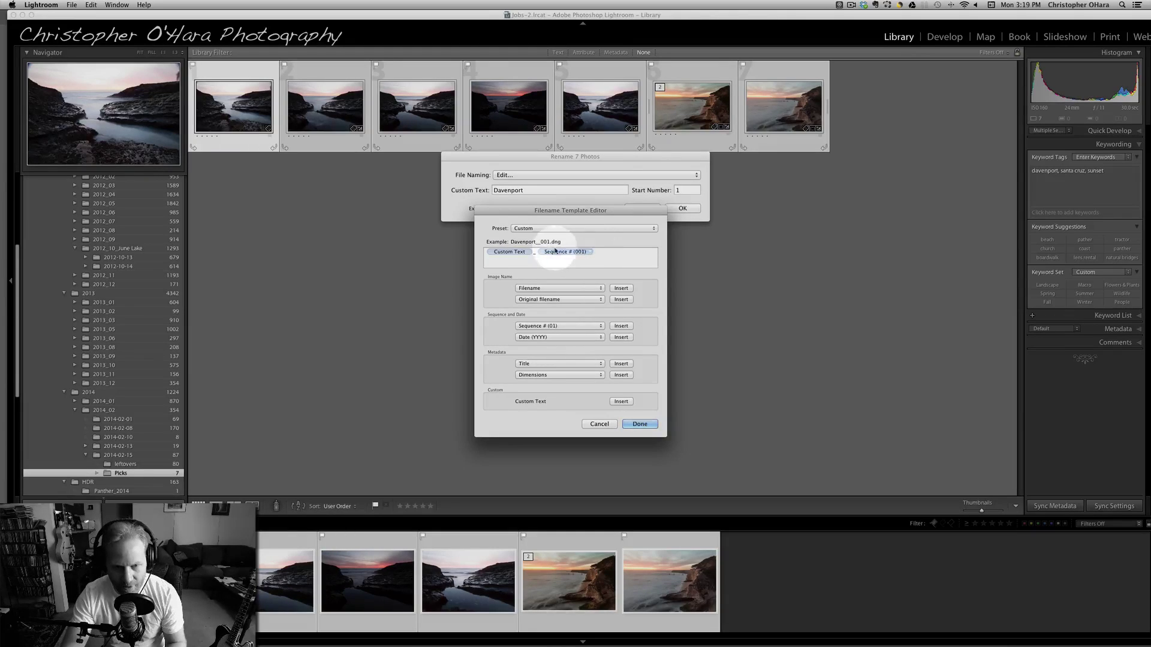
pyautogui.click(643, 428)
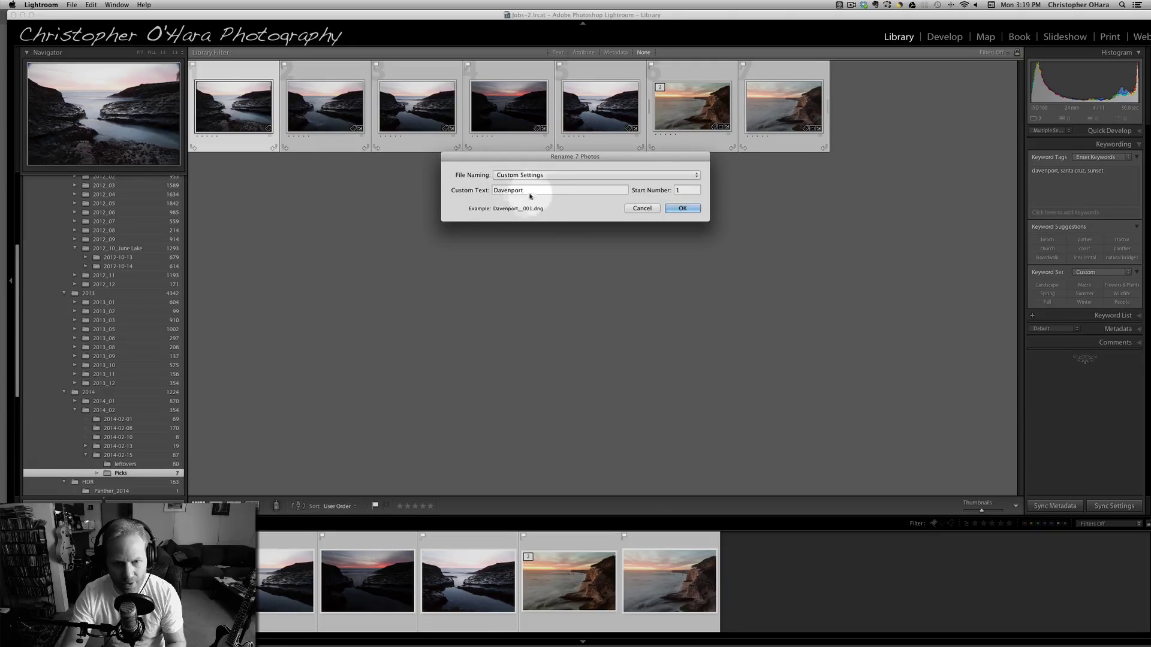
# Step: Rename the seven photos with the custom text Davenport Sunset and a three-digit sequence starting at 1
pyautogui.doubleClick(580, 188)
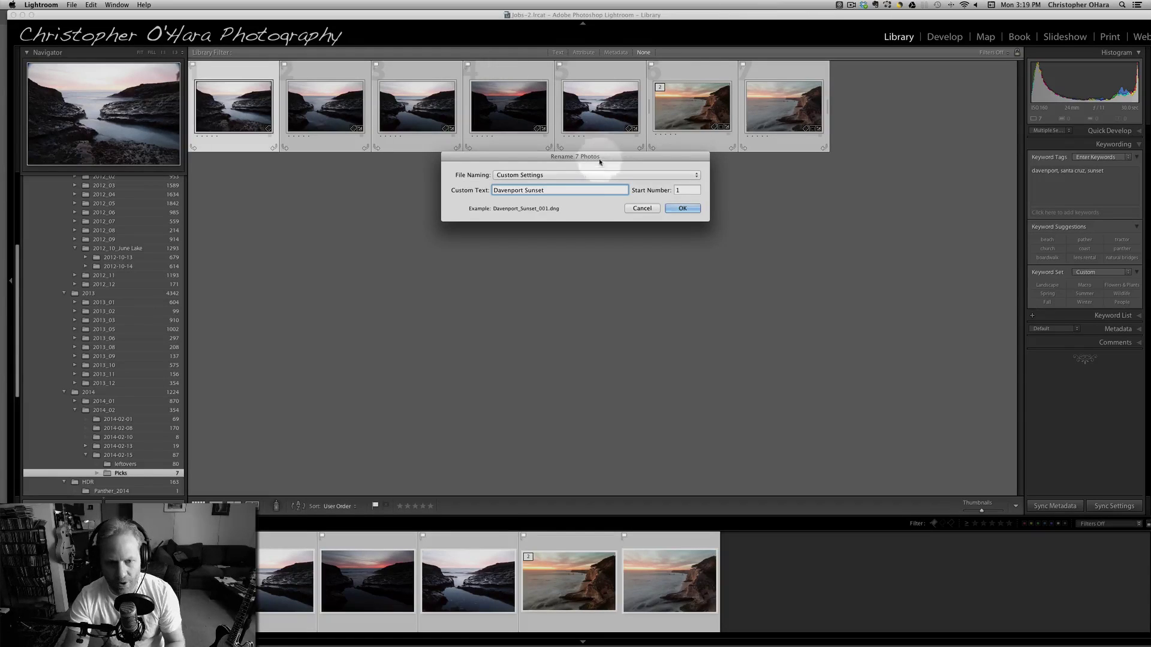
pyautogui.click(576, 175)
pyautogui.click(575, 193)
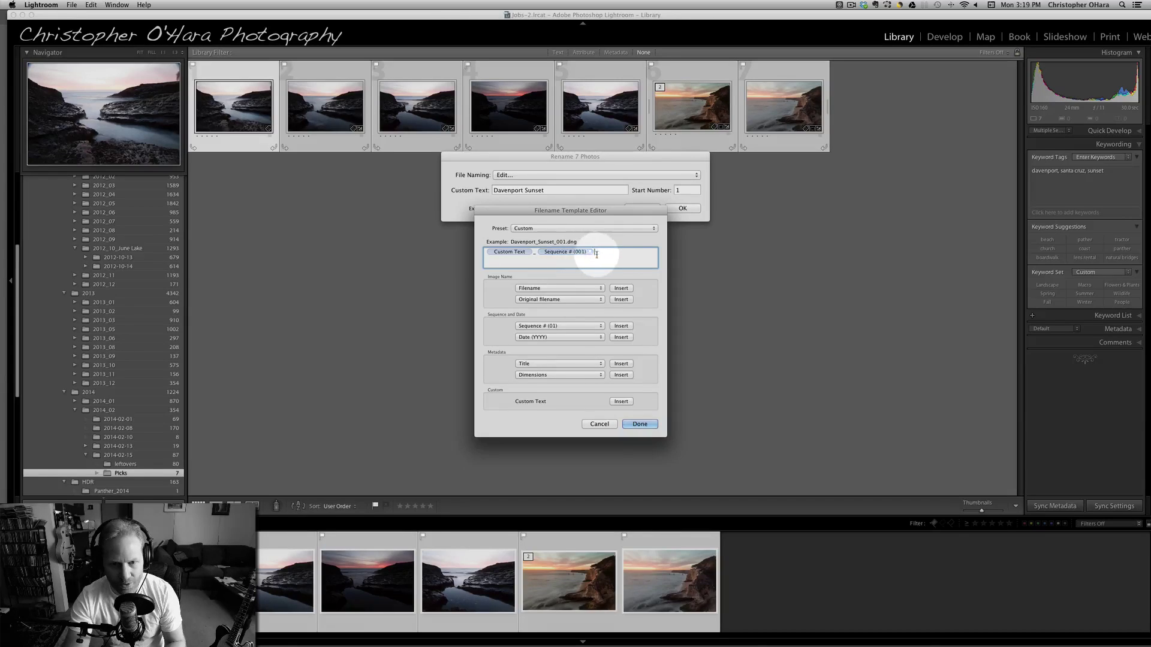
pyautogui.click(640, 424)
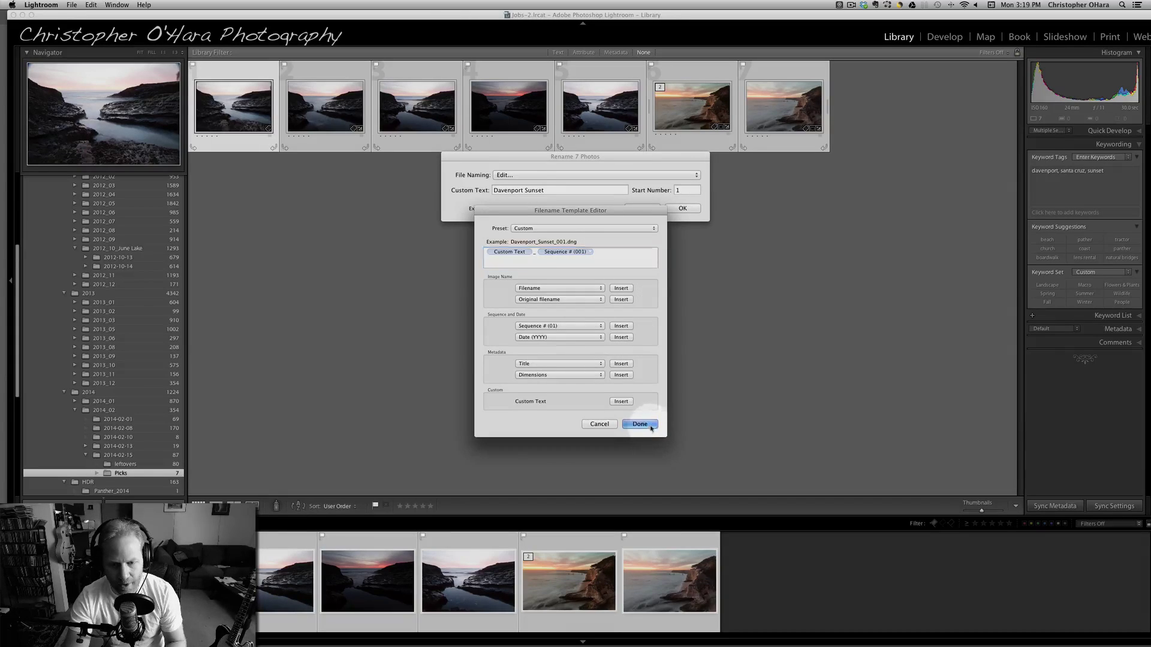
pyautogui.click(681, 208)
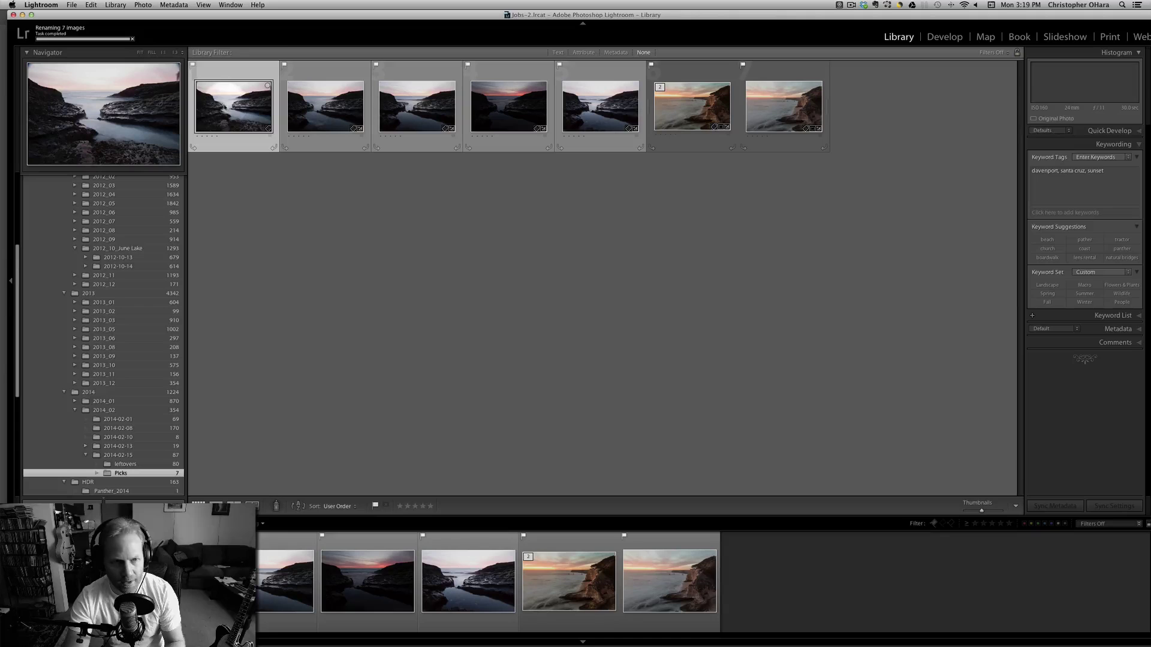
# Step: View a renamed photo in Loupe view and switch the info overlay to show file name and exposure details
pyautogui.doubleClick(234, 66)
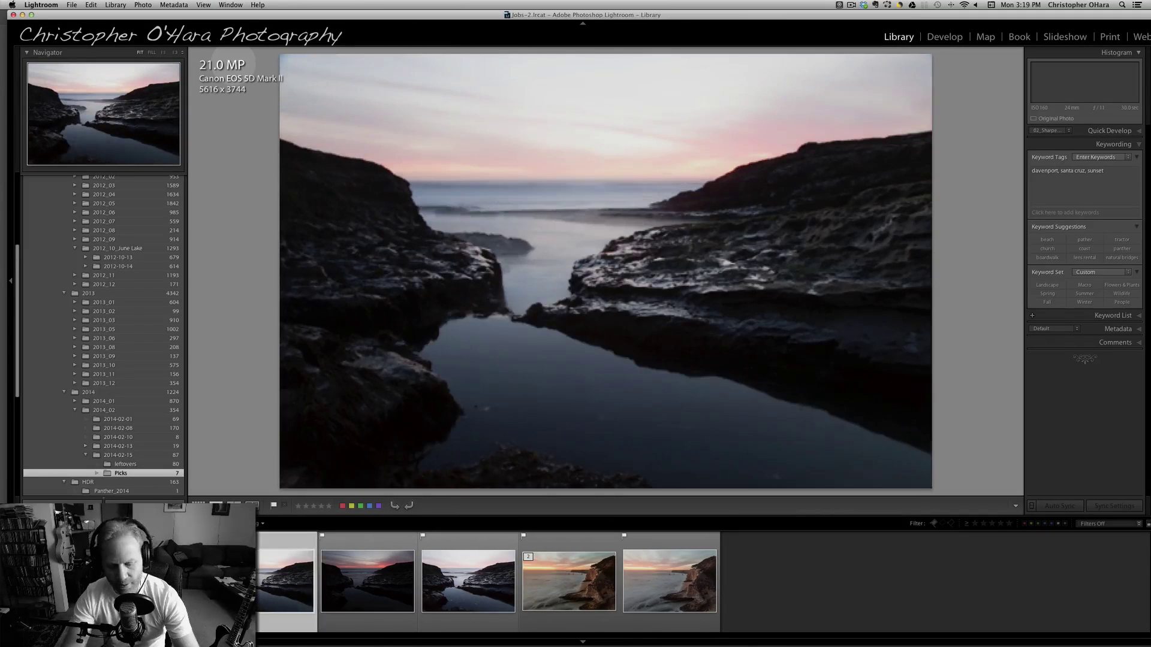
pyautogui.press('i')
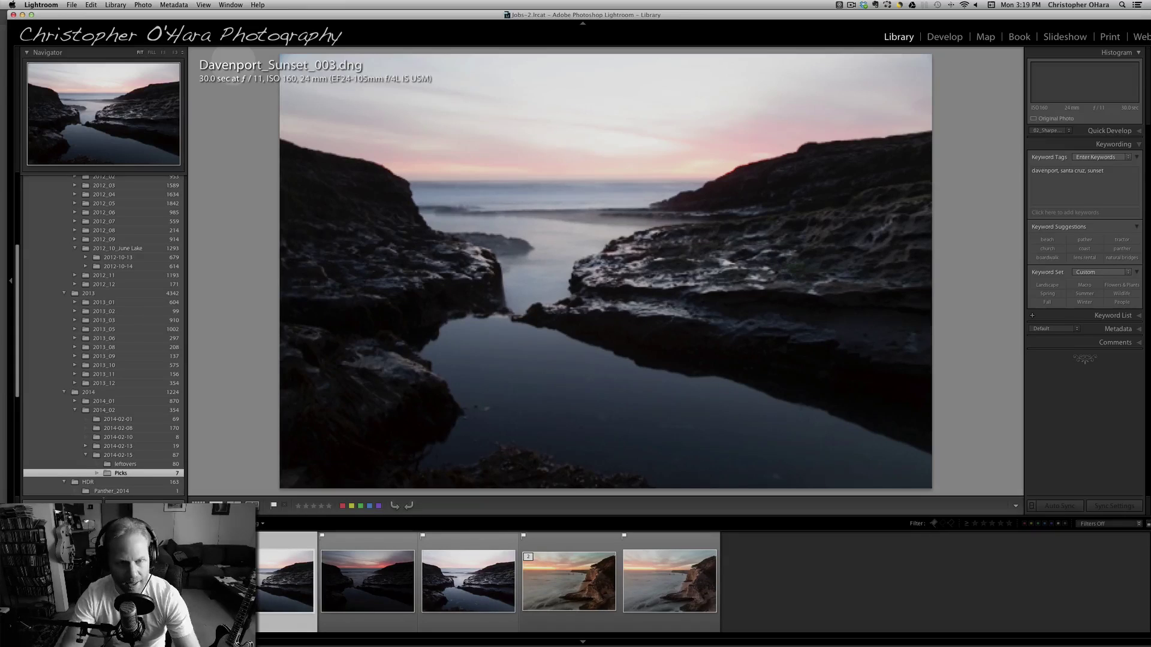
pyautogui.press('i')
pyautogui.press('i')
pyautogui.press('i')
pyautogui.press('i')
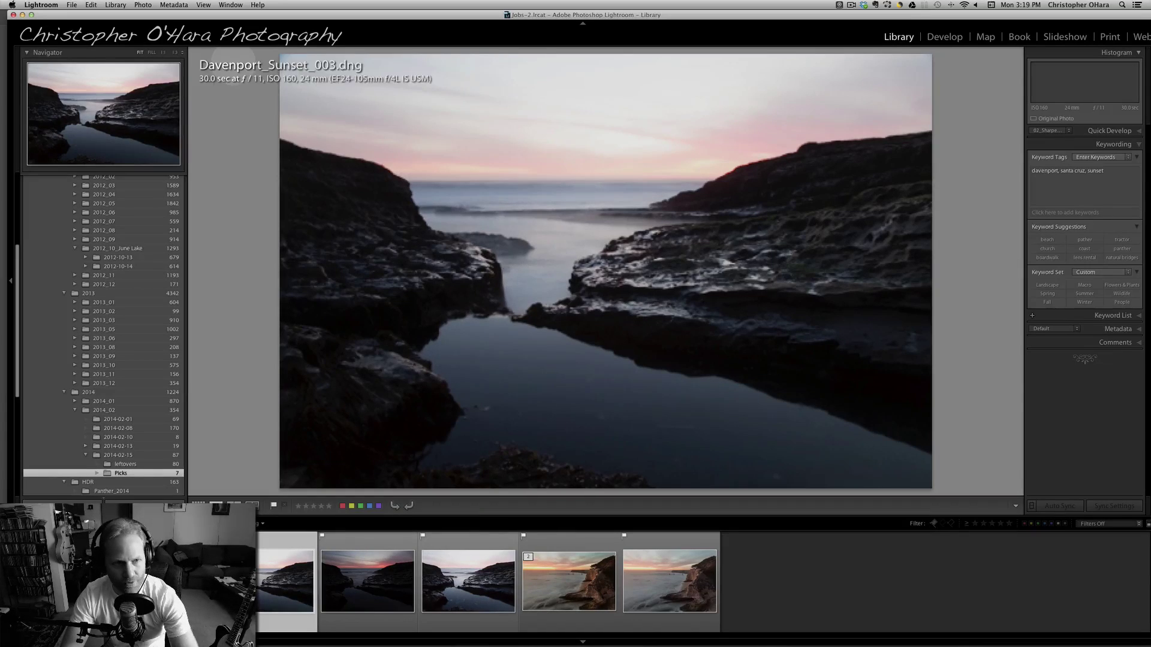
pyautogui.press('i')
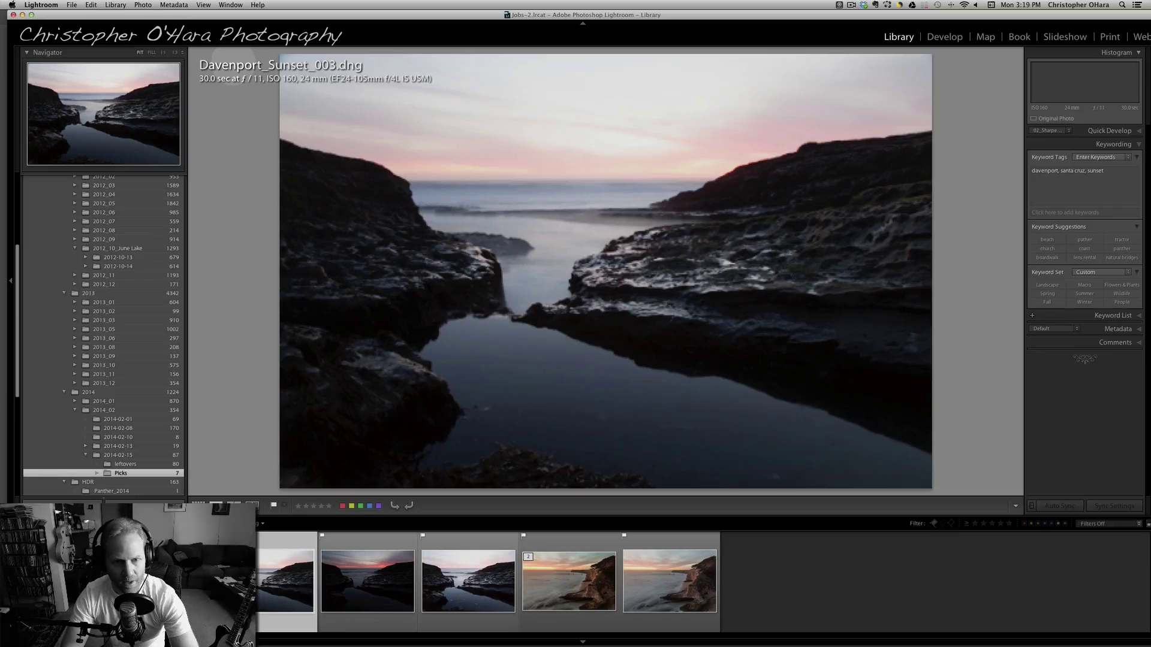
# Step: Step back and forth through the renamed photos in Loupe view to check their file names
pyautogui.press('Right')
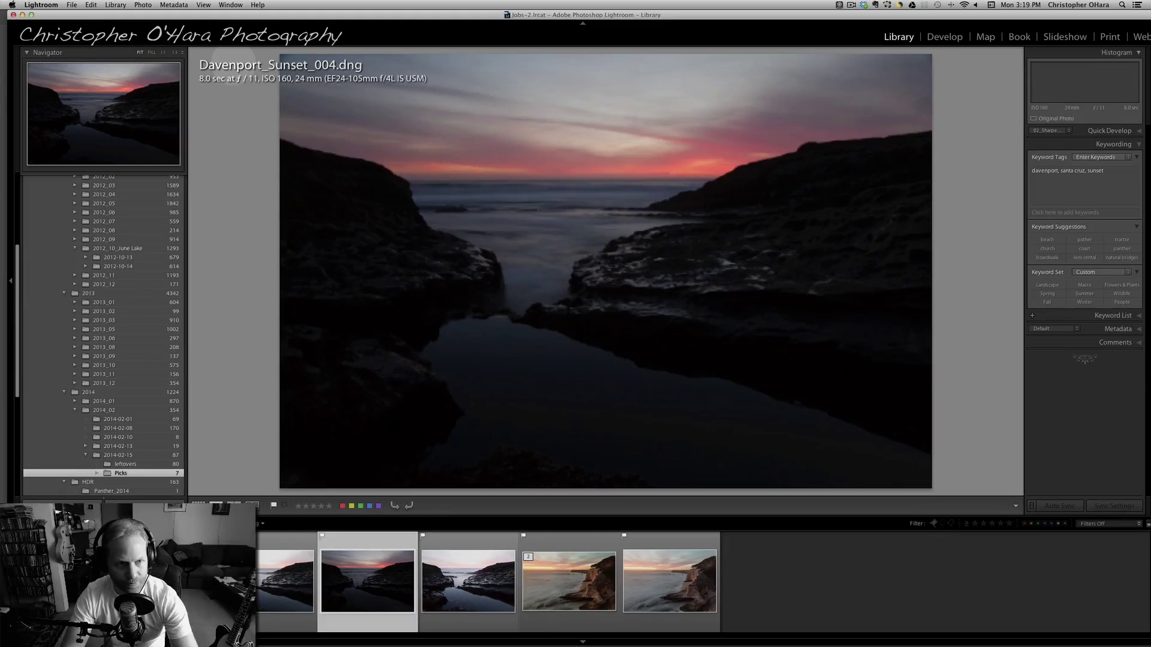
pyautogui.press('Right')
pyautogui.press('Right')
pyautogui.press('Right')
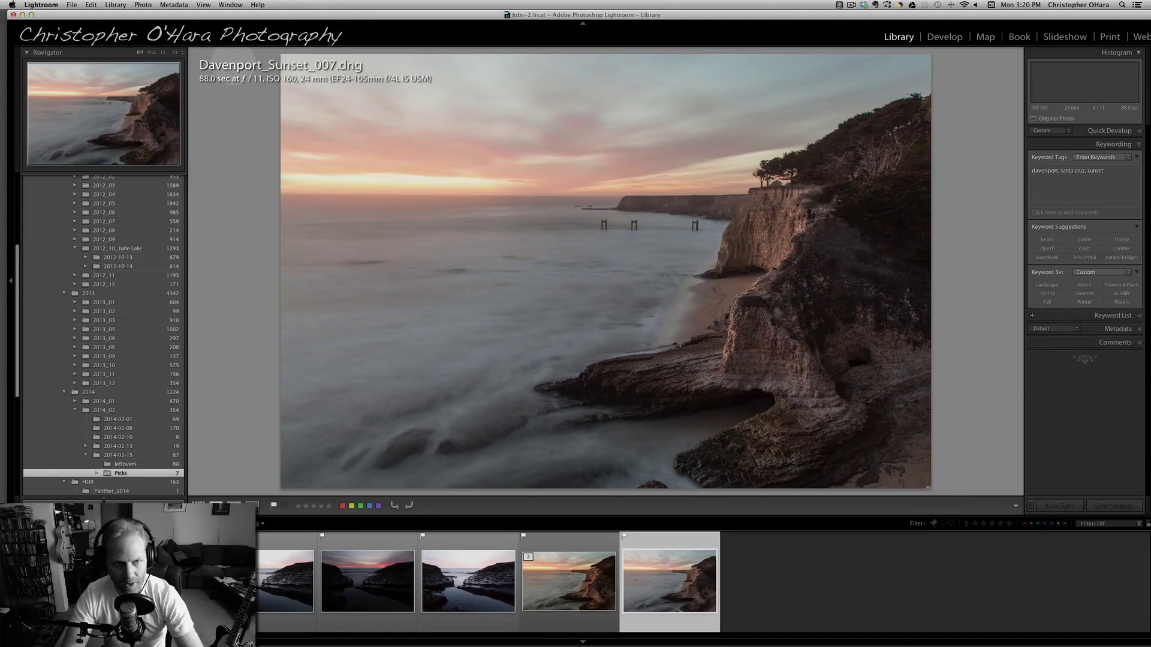
pyautogui.press('Left')
pyautogui.press('Left')
pyautogui.press('Left')
pyautogui.press('Left')
pyautogui.press('Right')
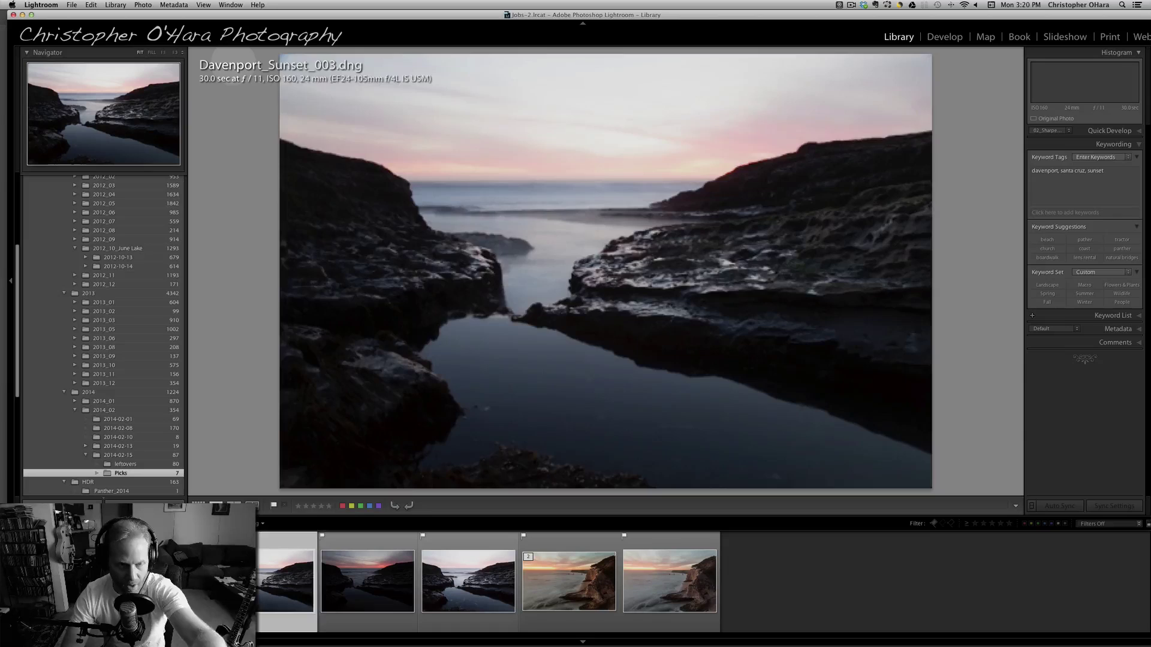
pyautogui.press('Right')
pyautogui.press('Right')
pyautogui.press('Left')
pyautogui.press('Right')
pyautogui.press('Right')
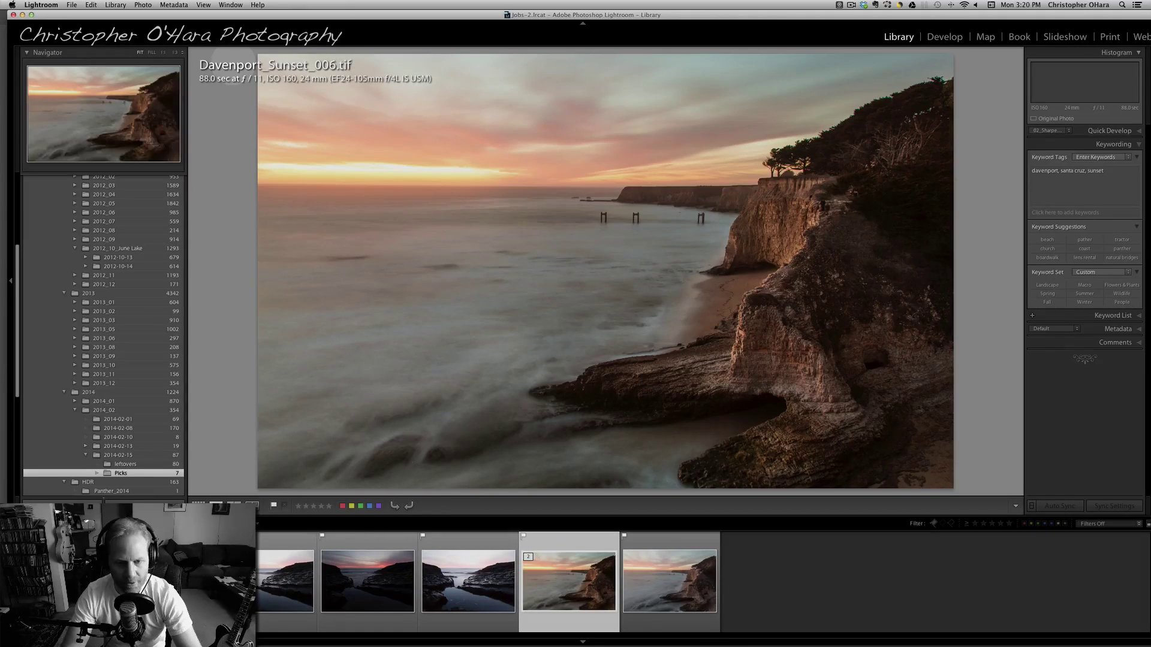
pyautogui.press('Right')
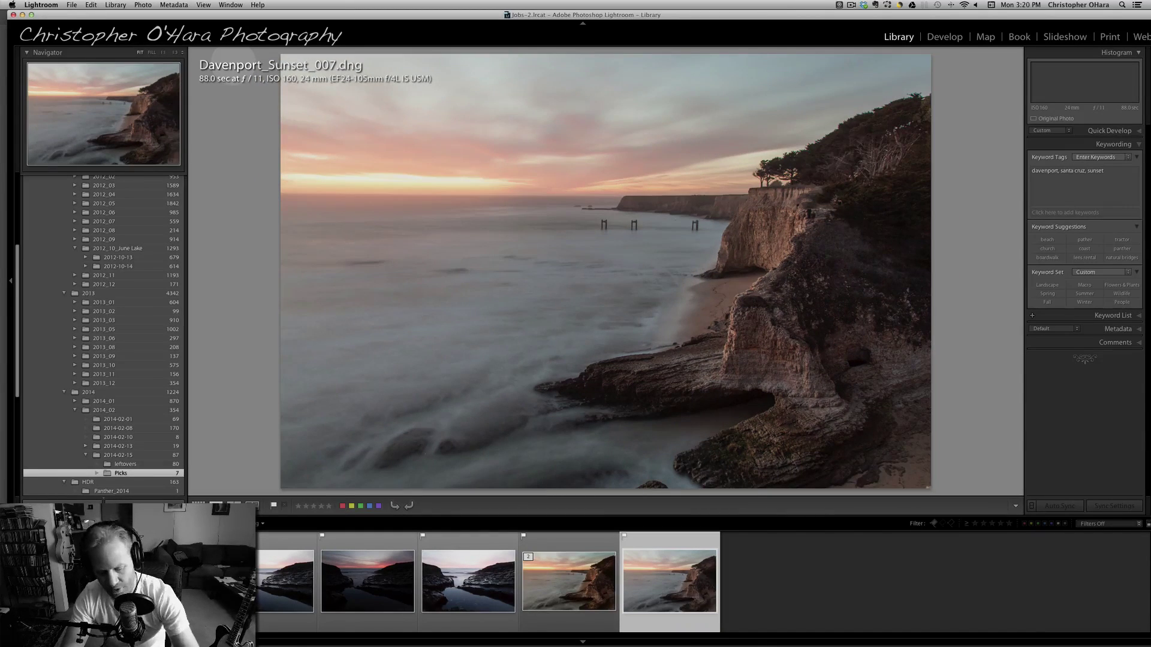
# Step: Select the edited cliff sunset TIFF in the Library grid and open its export settings
pyautogui.press('g')
pyautogui.click(709, 106)
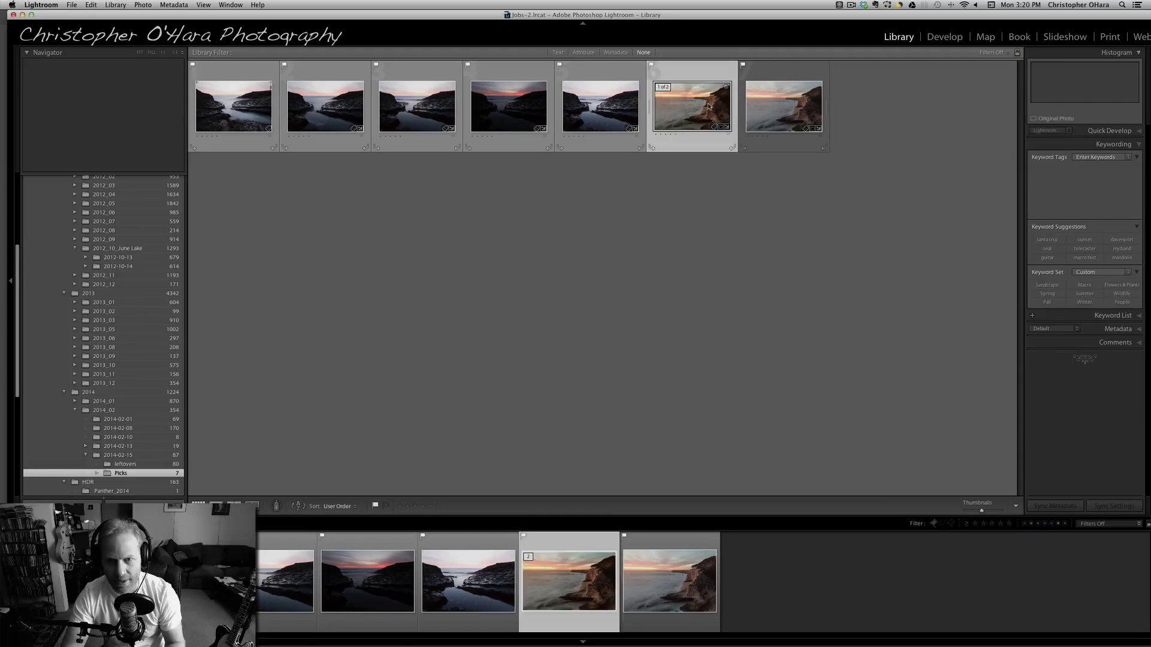
pyautogui.press('super+shift+e')
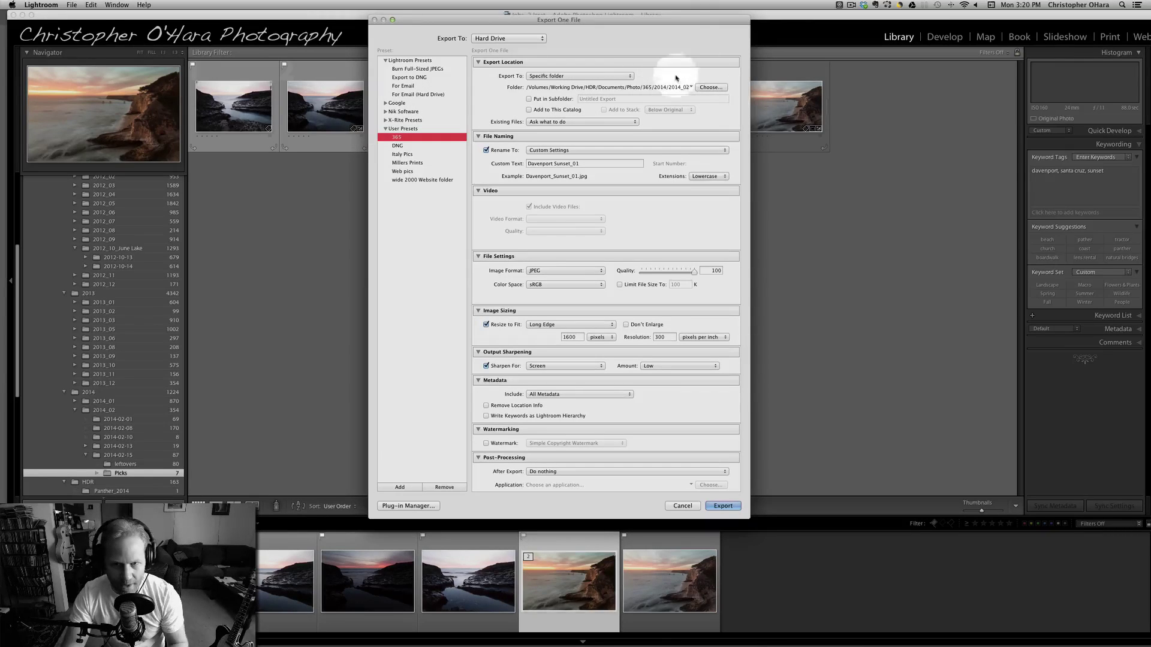
# Step: Check the export's file-naming template and custom text, moving the export dialog to look at the photos behind it
pyautogui.click(580, 164)
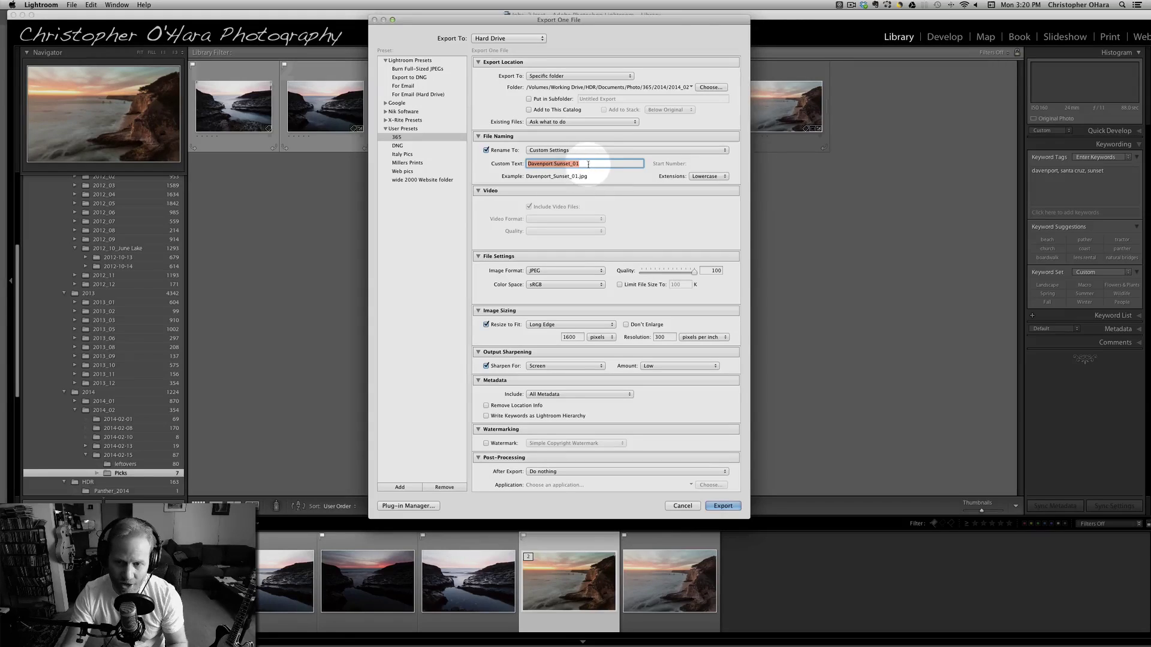
pyautogui.click(569, 151)
pyautogui.click(569, 150)
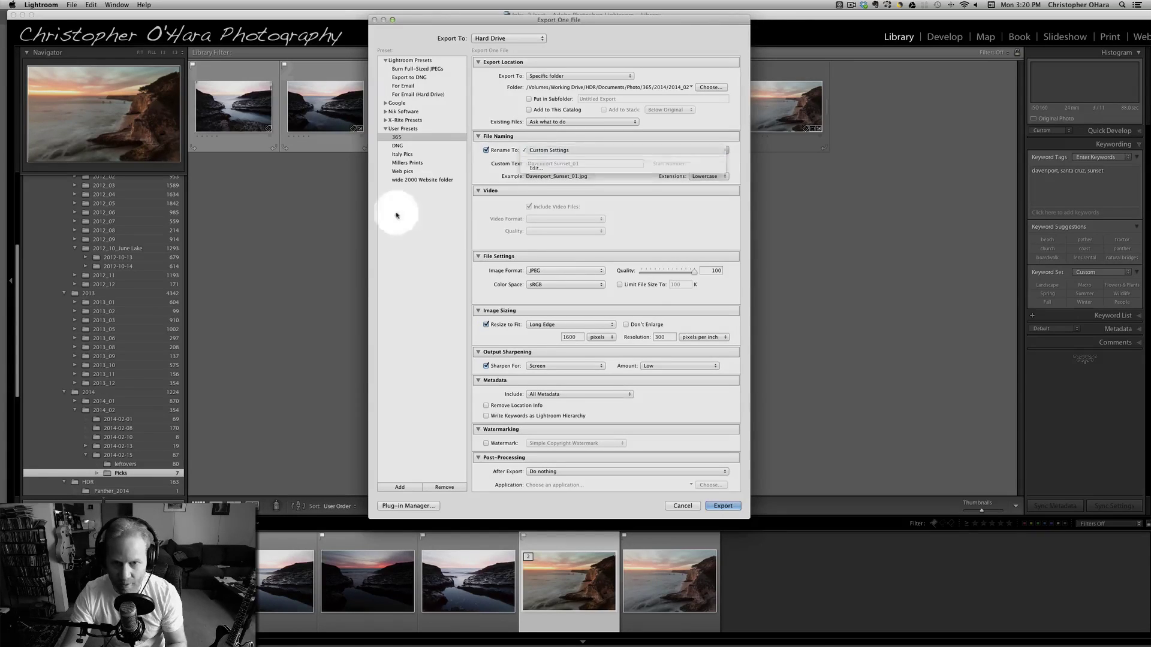
pyautogui.click(596, 161)
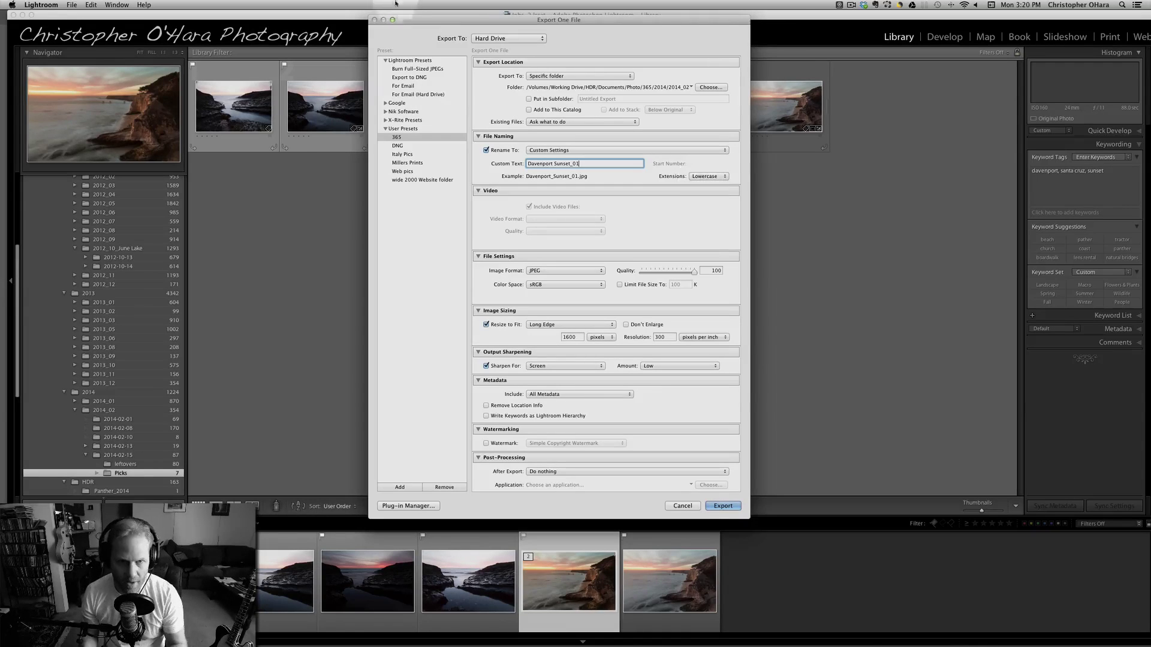
pyautogui.moveTo(441, 20); pyautogui.dragTo(325, 154)
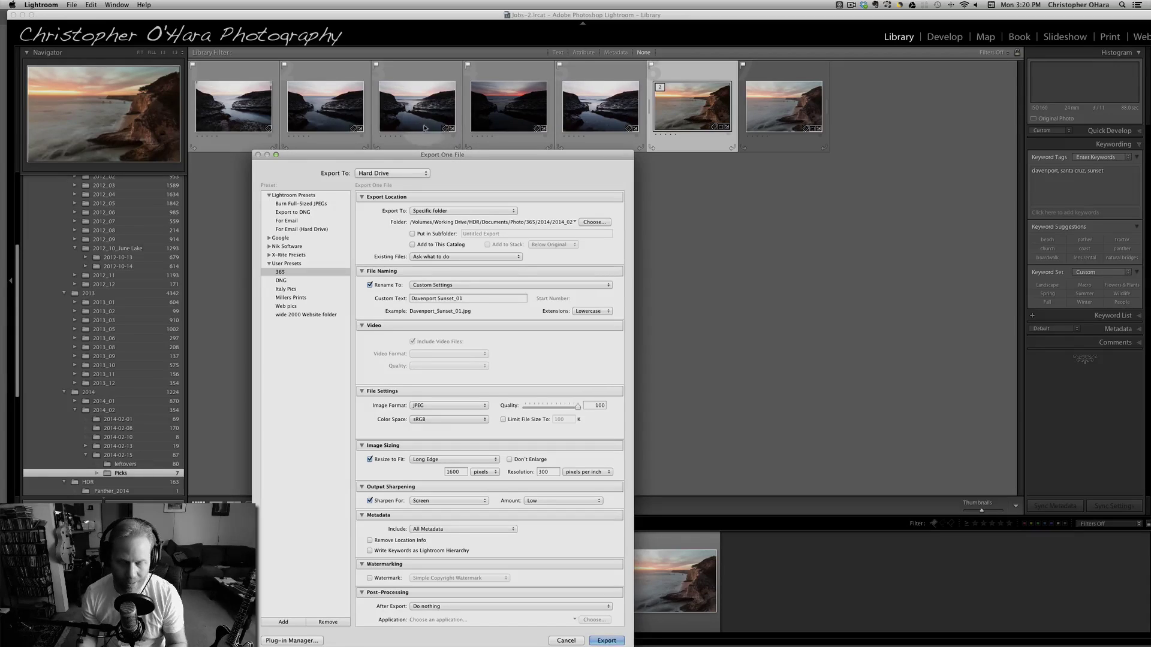
pyautogui.moveTo(397, 155); pyautogui.dragTo(471, 36)
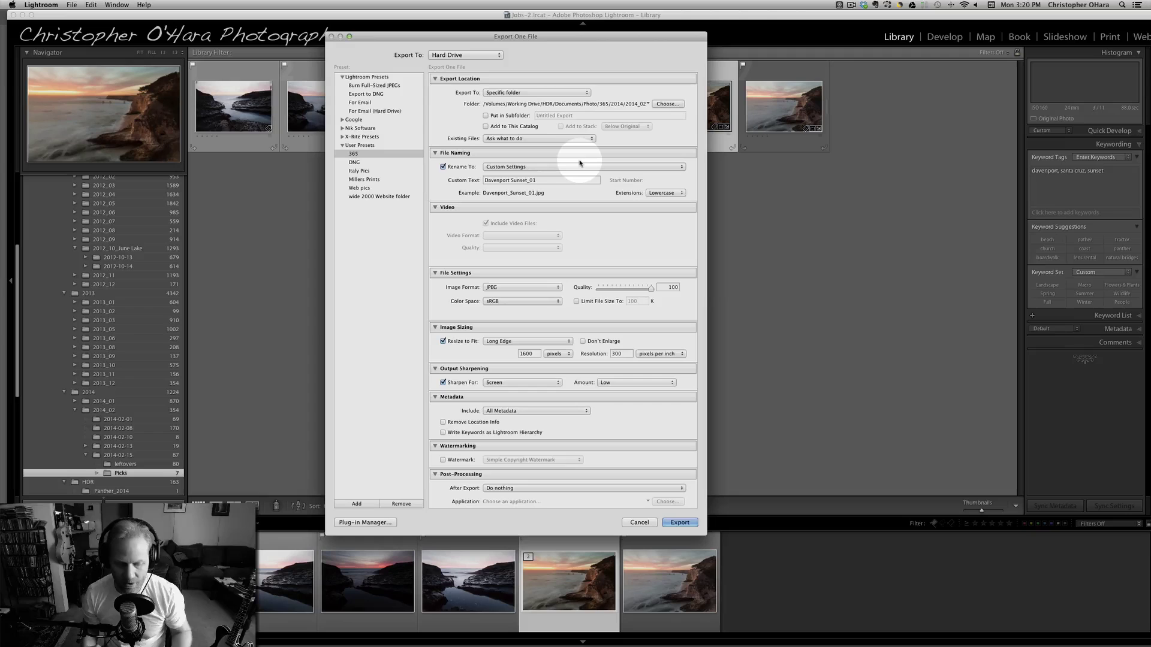
# Step: Try the custom file name without its _01 suffix and restore it to Davenport Sunset_01
pyautogui.tripleClick(546, 181)
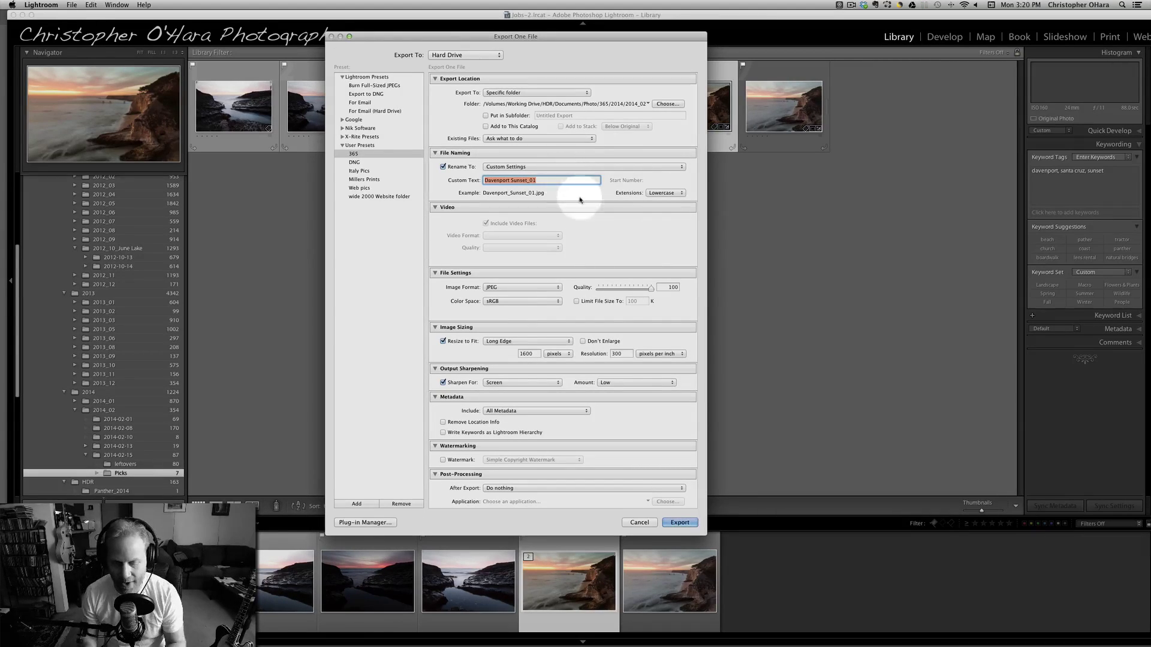
pyautogui.click(552, 181)
pyautogui.press('BackSpace')
pyautogui.press('BackSpace')
pyautogui.press('BackSpace')
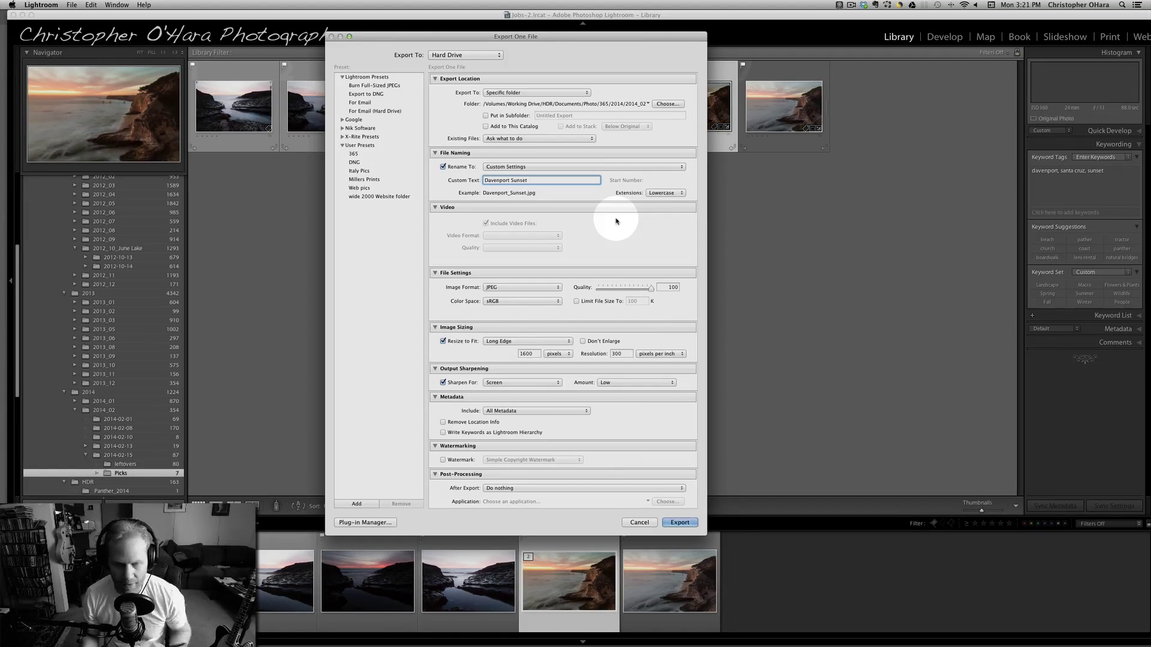
pyautogui.moveTo(570, 36); pyautogui.dragTo(577, 25)
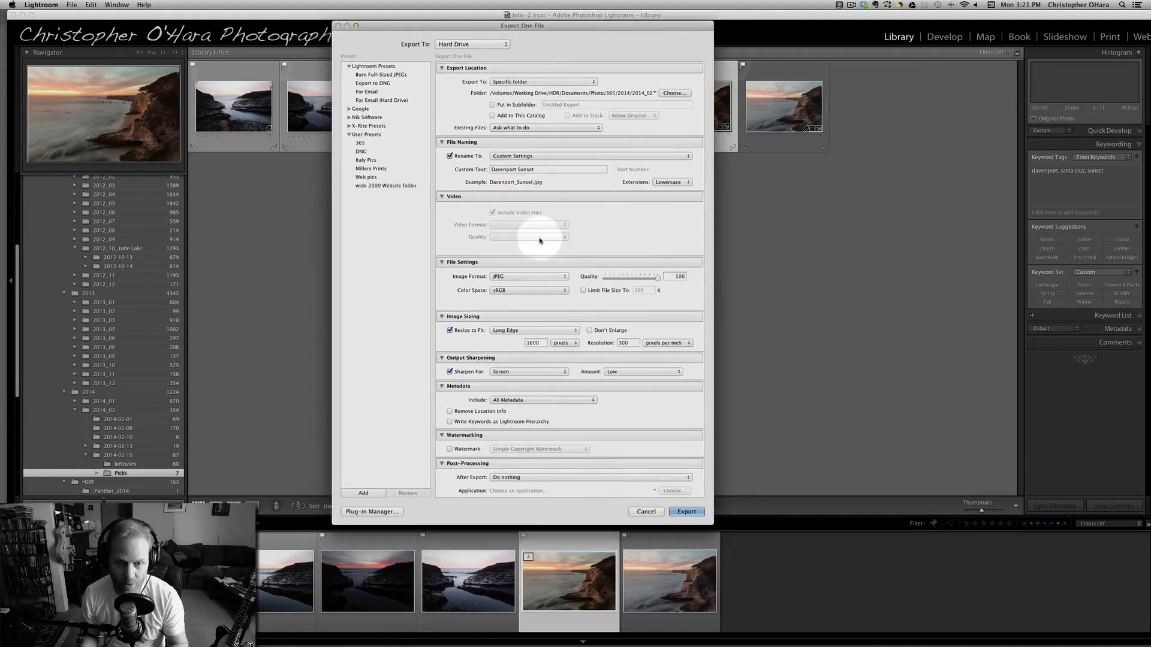
pyautogui.tripleClick(540, 169)
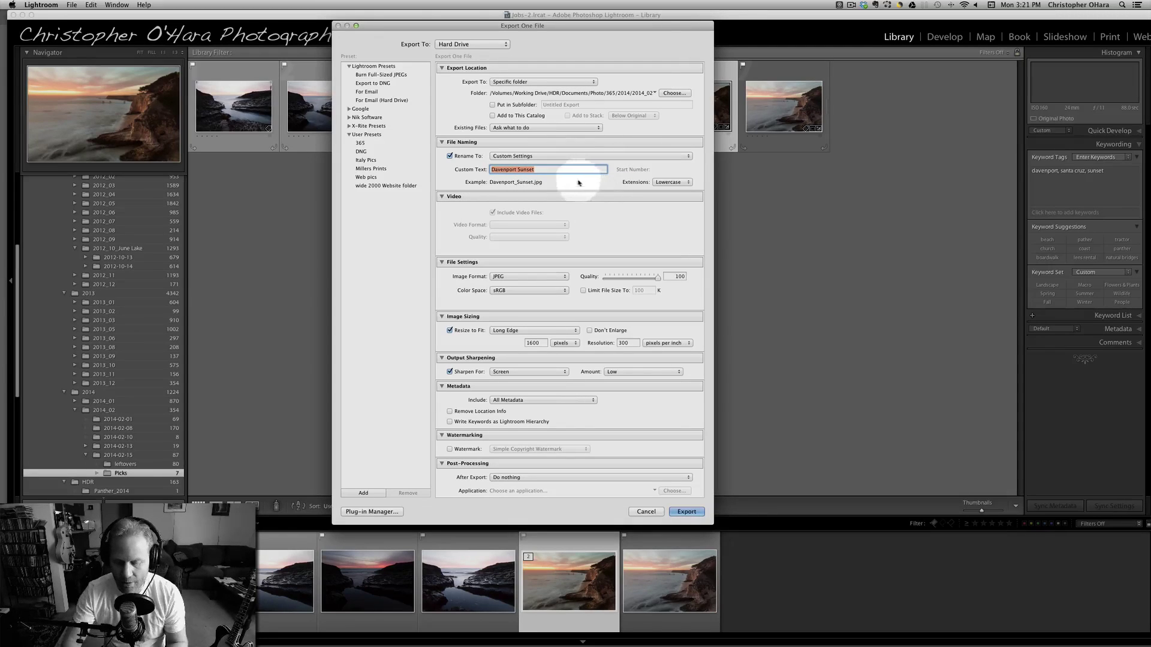
pyautogui.press('Right')
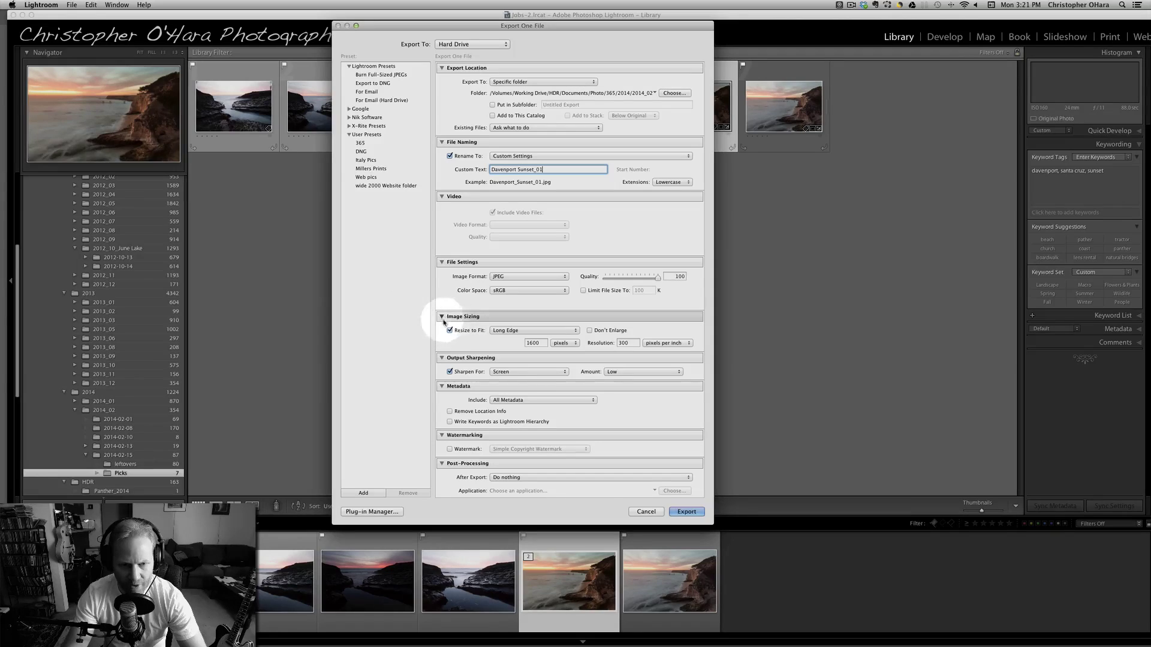
# Step: Try resizing the long edge to 10 inches and set it back to 1600 pixels
pyautogui.doubleClick(542, 342)
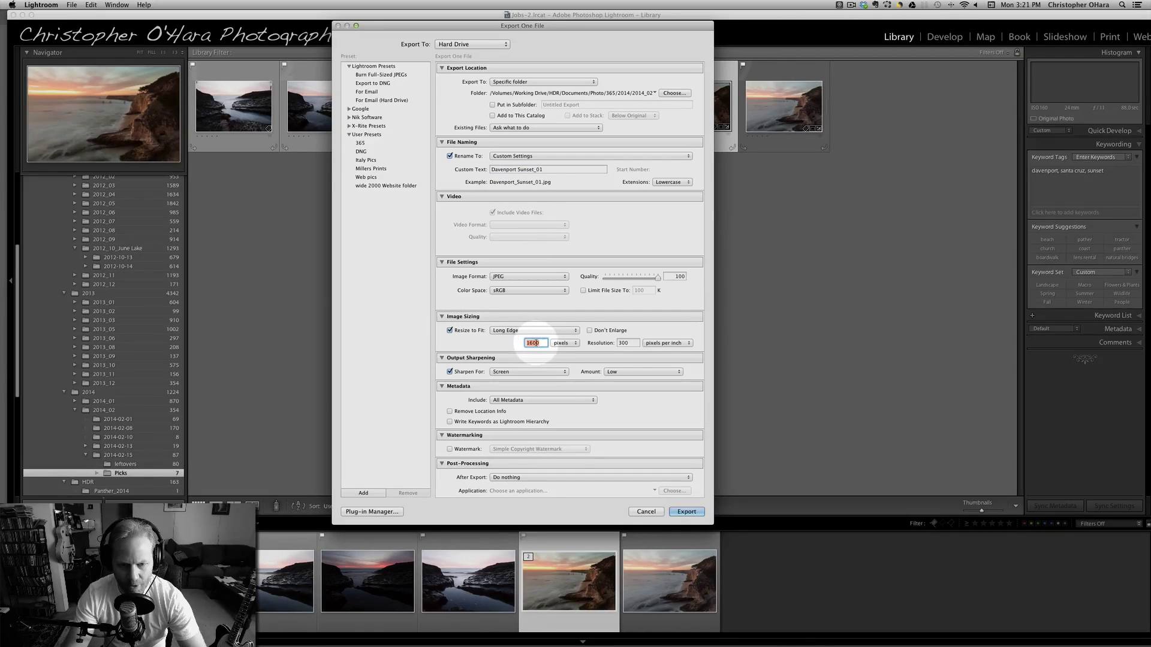
pyautogui.click(506, 331)
pyautogui.click(508, 333)
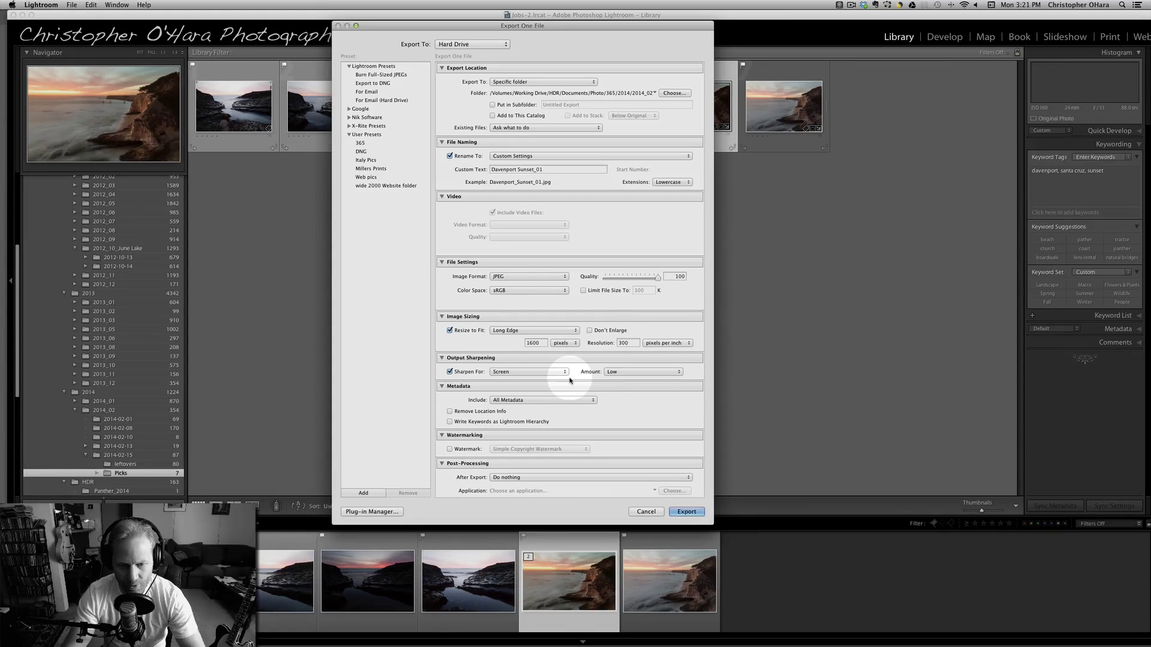
pyautogui.click(535, 343)
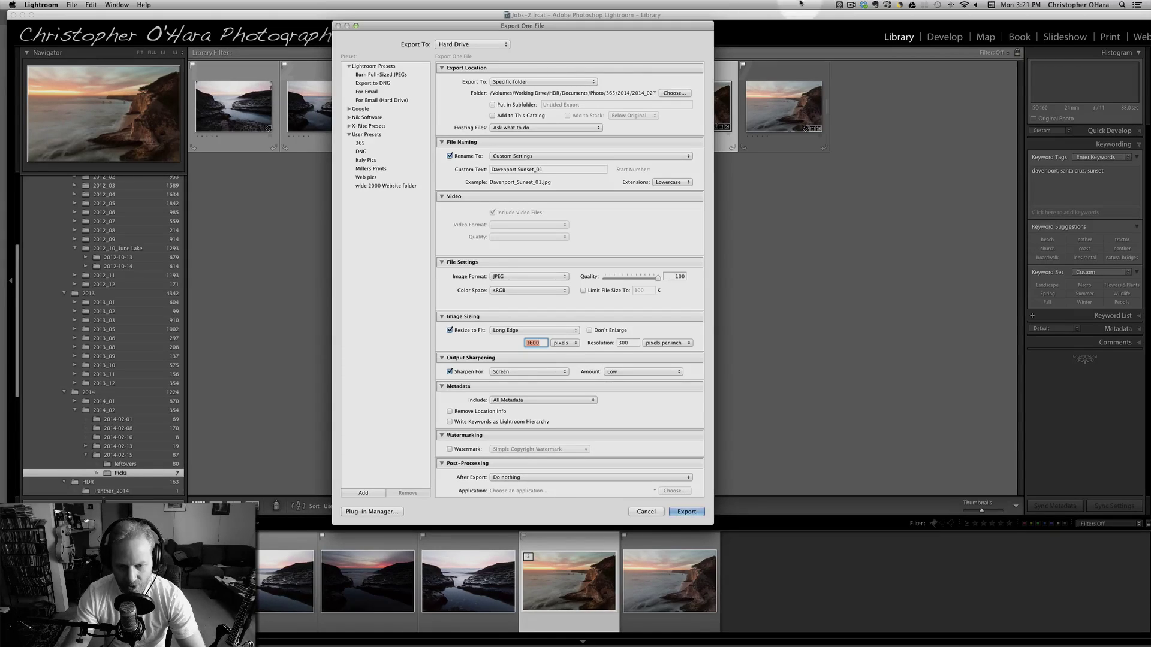
pyautogui.click(568, 344)
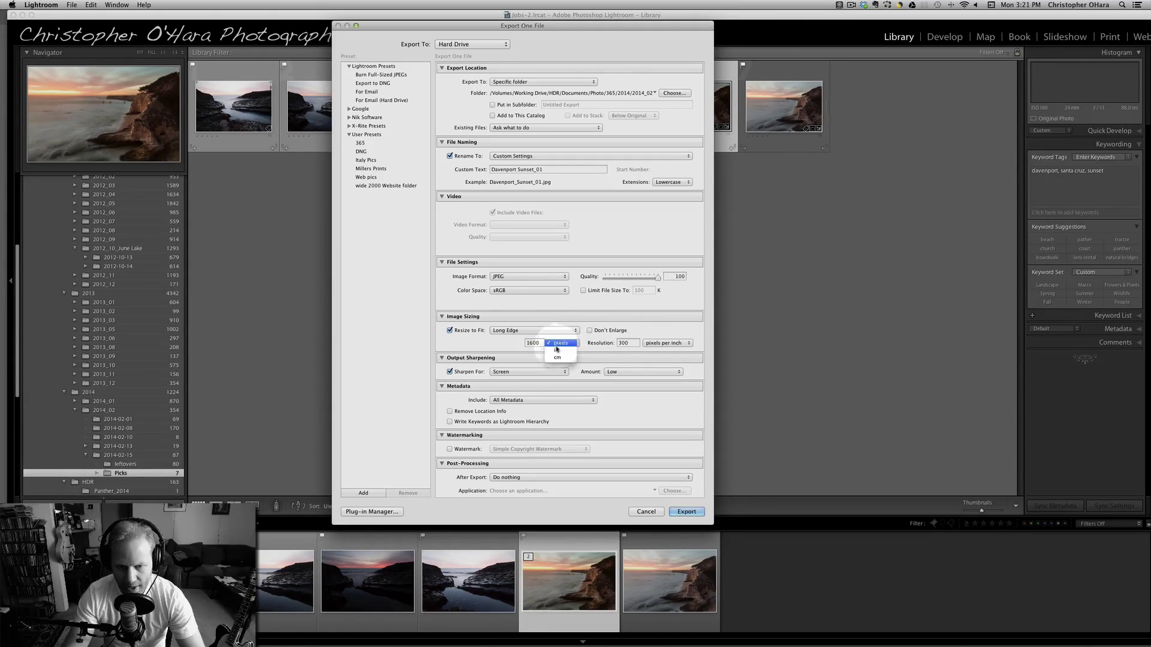
pyautogui.click(555, 350)
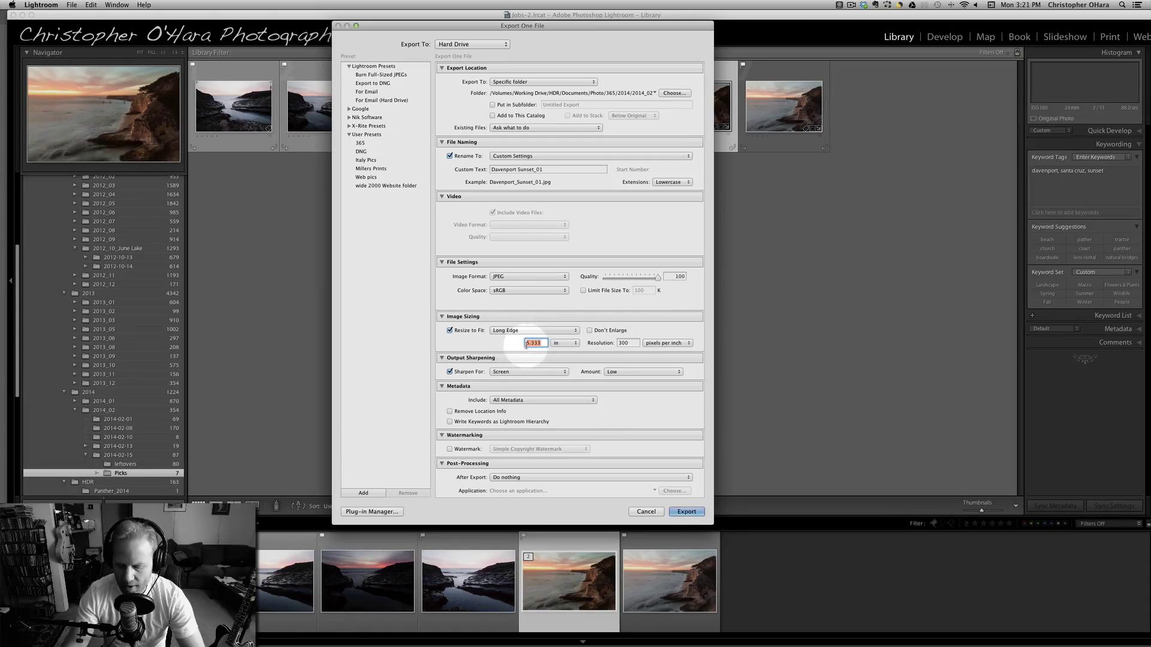
pyautogui.write('10')
pyautogui.click(562, 346)
pyautogui.click(564, 336)
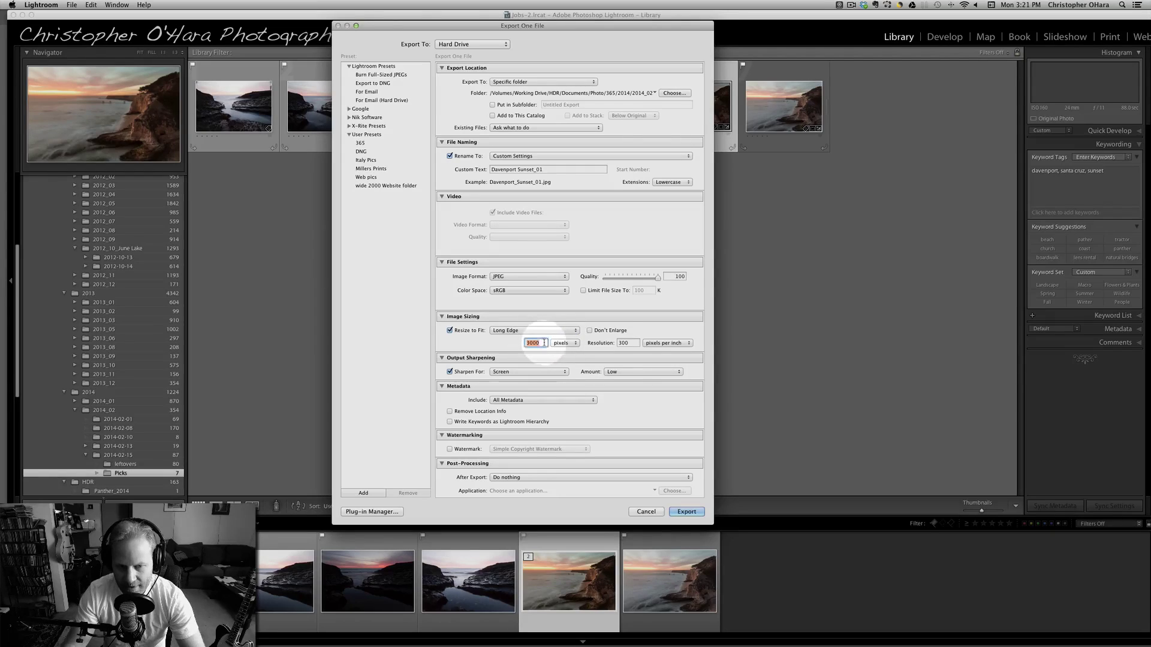
pyautogui.write('1600')
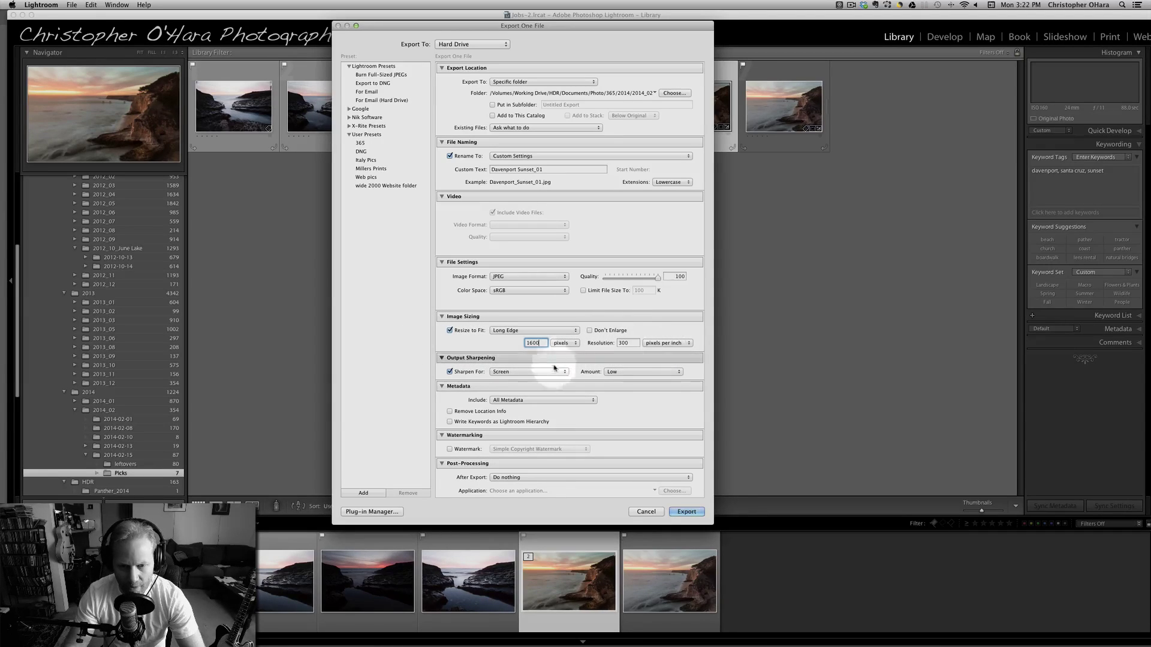
# Step: Look through the output sharpening amounts and switch sharpening off and back on, keeping Screen and Low
pyautogui.click(611, 373)
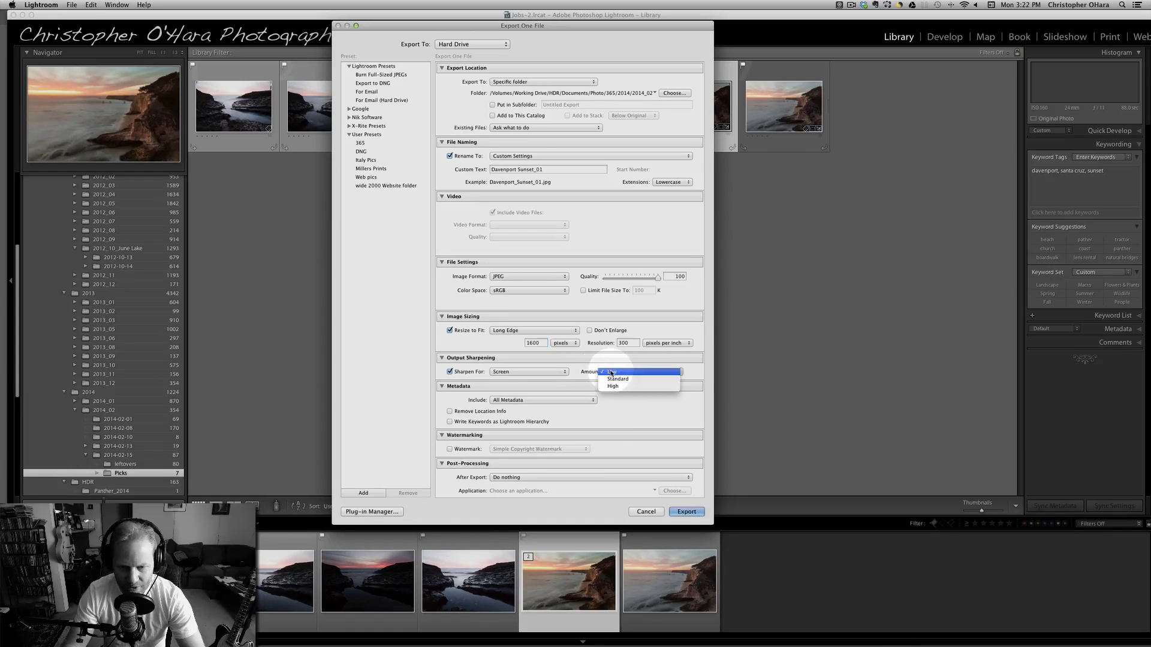
pyautogui.click(564, 370)
pyautogui.click(450, 372)
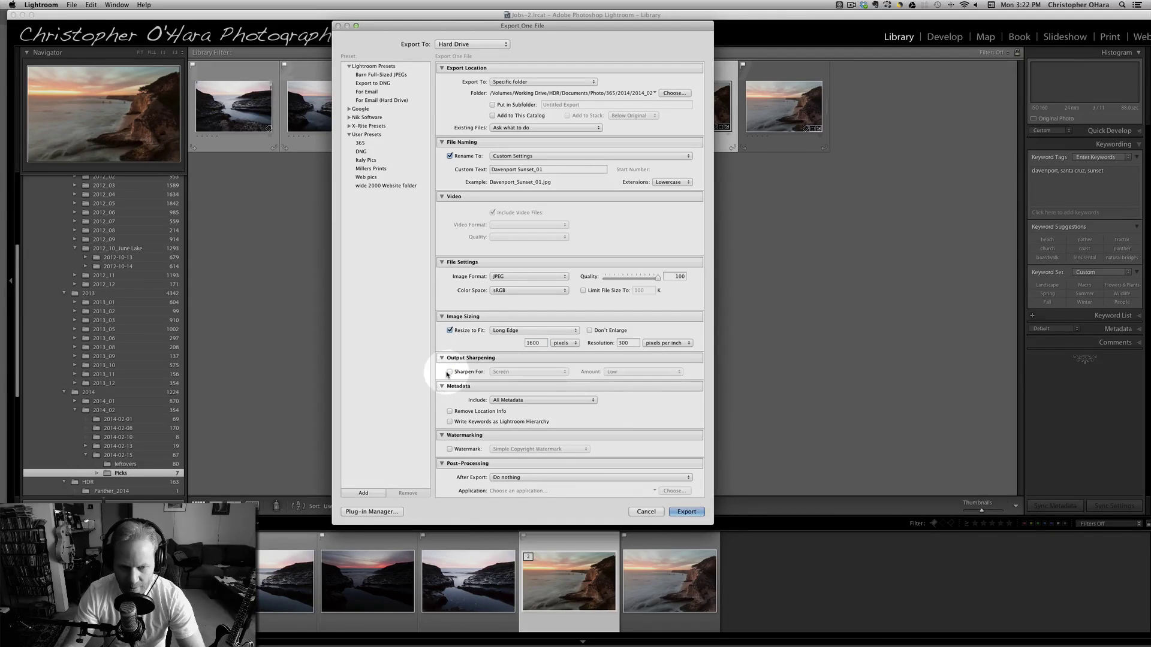
pyautogui.click(450, 372)
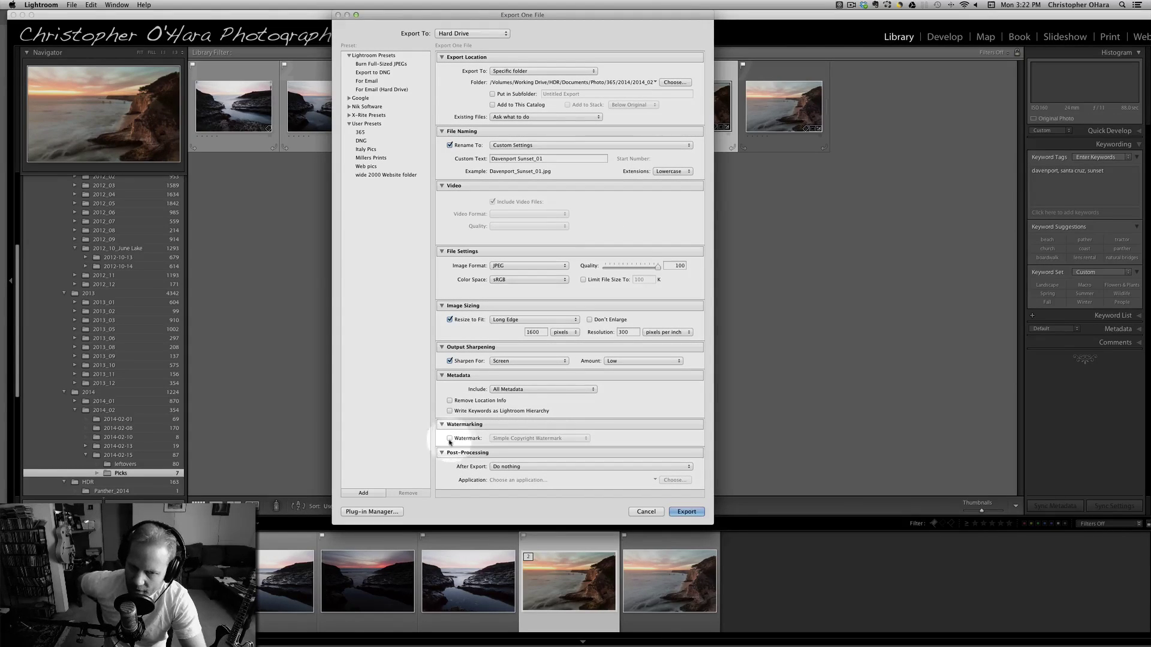
# Step: Enable the Simple Copyright Watermark and export the photo under a unique name instead of overwriting the existing file
pyautogui.click(503, 440)
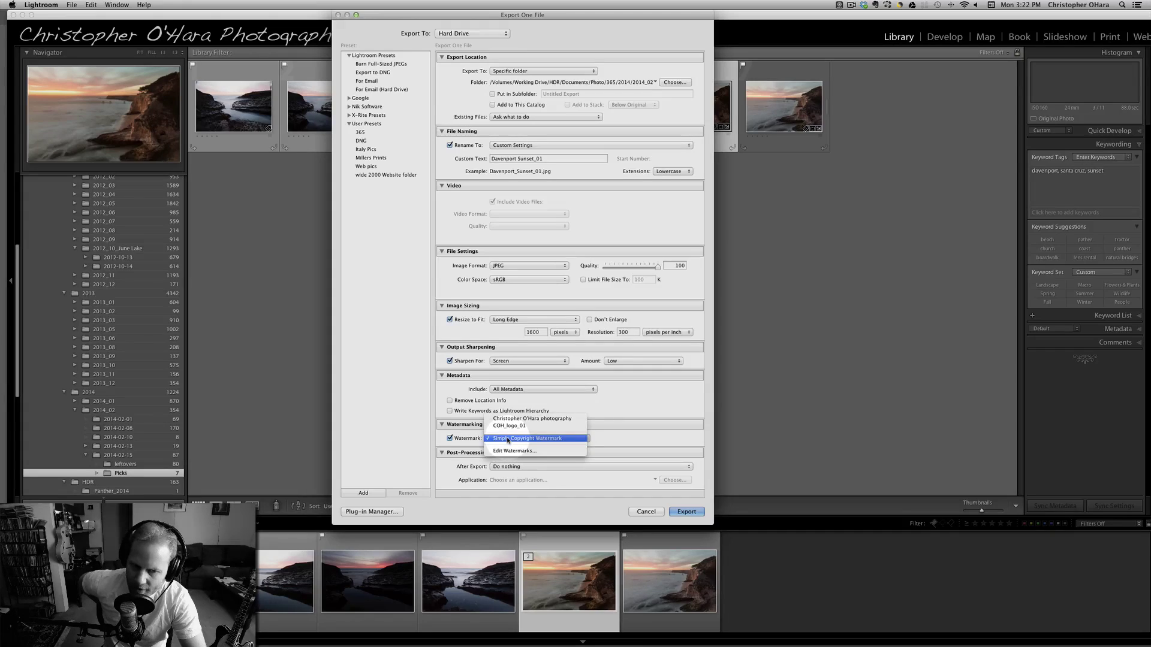
pyautogui.click(440, 439)
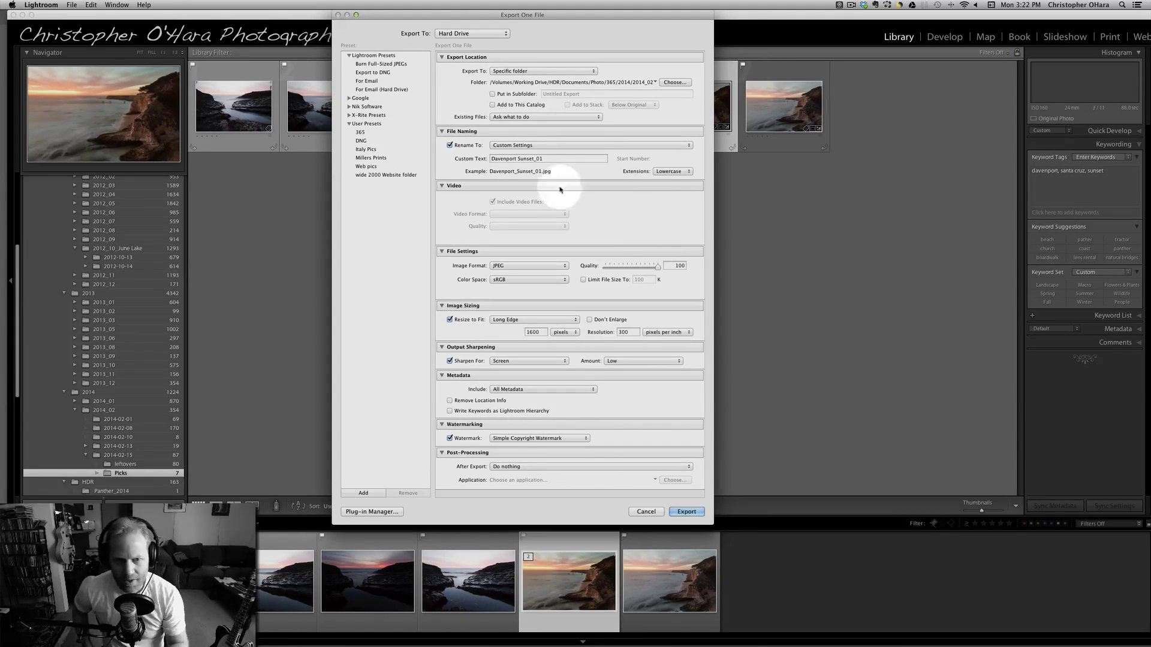
pyautogui.click(687, 513)
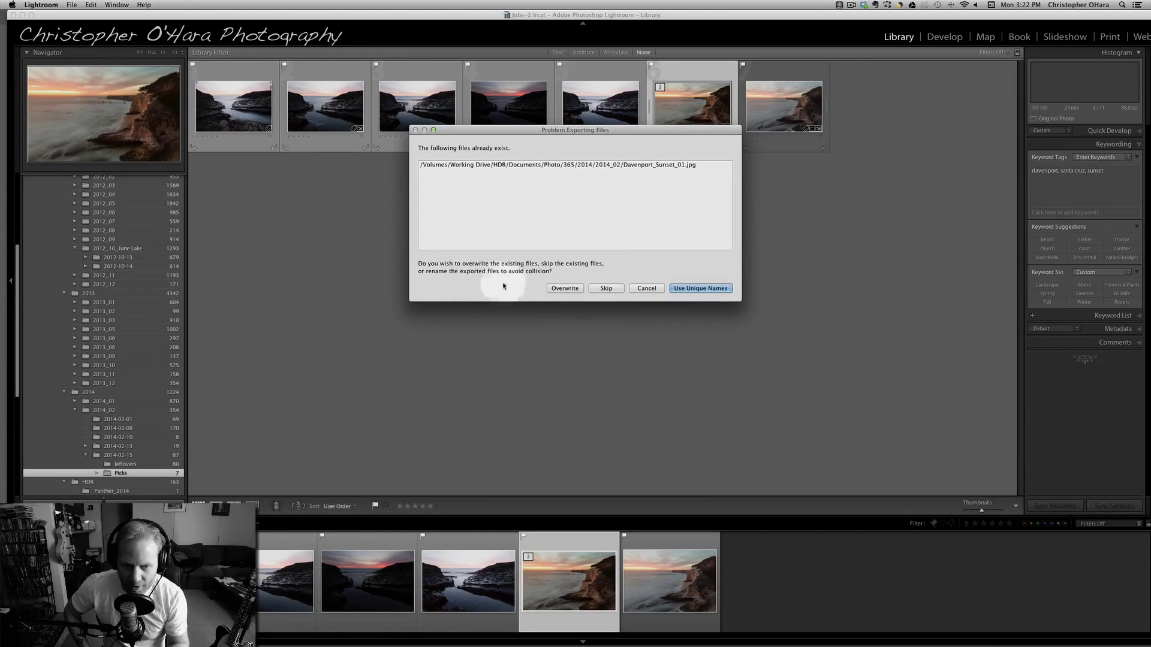
pyautogui.click(698, 289)
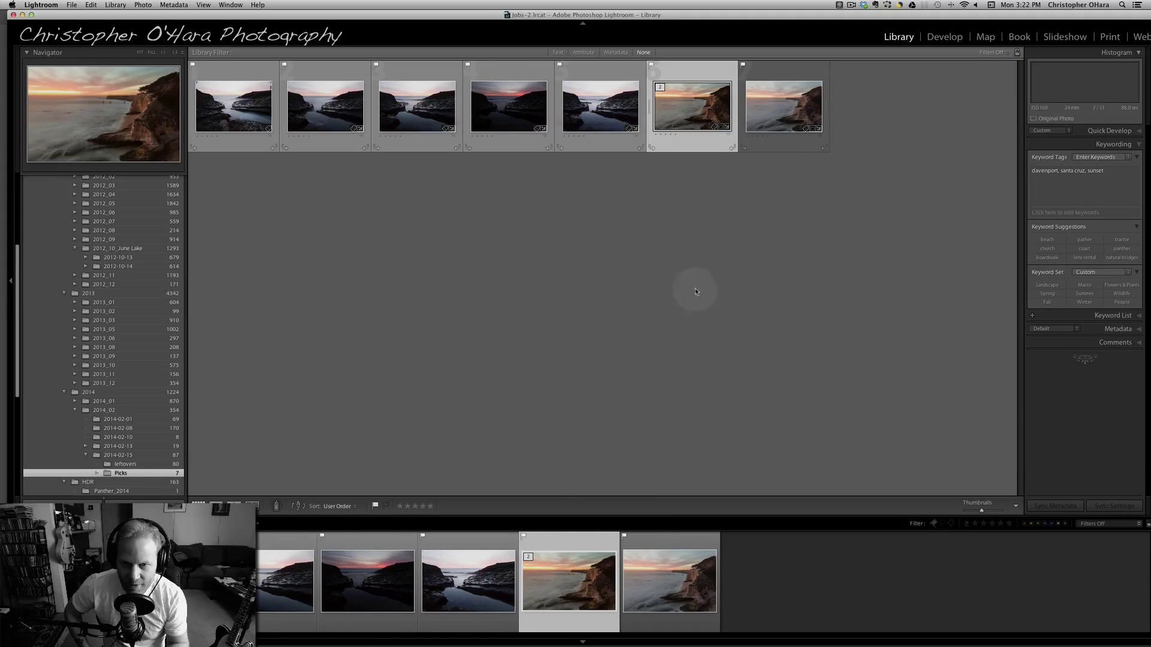